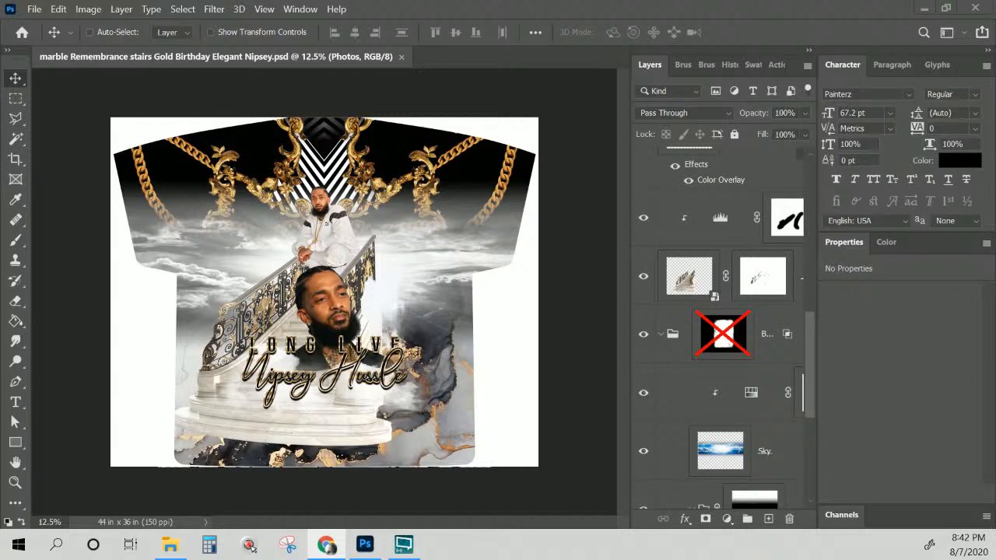
- Collapse the "photo group" and Background layer groups in the shirt template
click(191, 98)
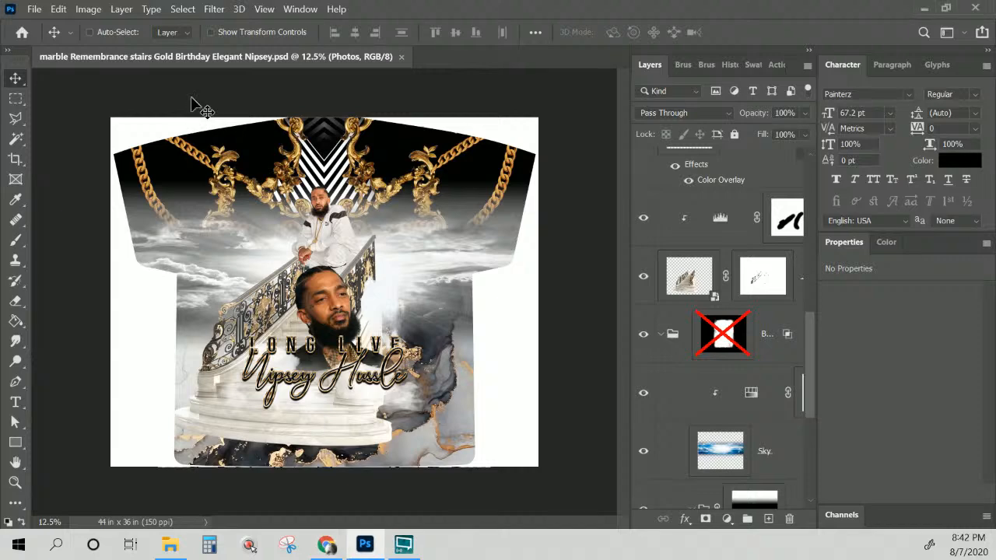
scroll(193, 100, up, 1)
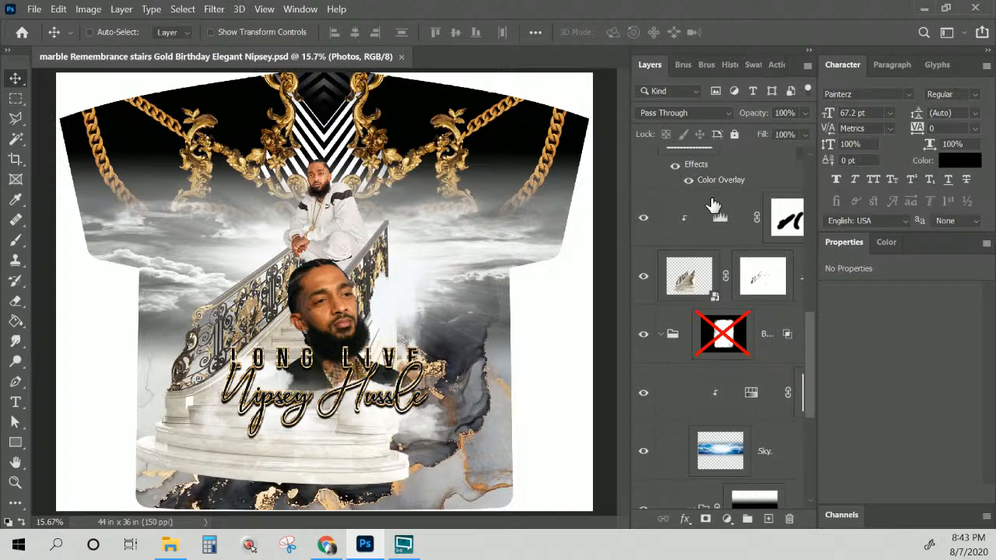
scroll(710, 197, up, 3)
scroll(710, 196, up, 5)
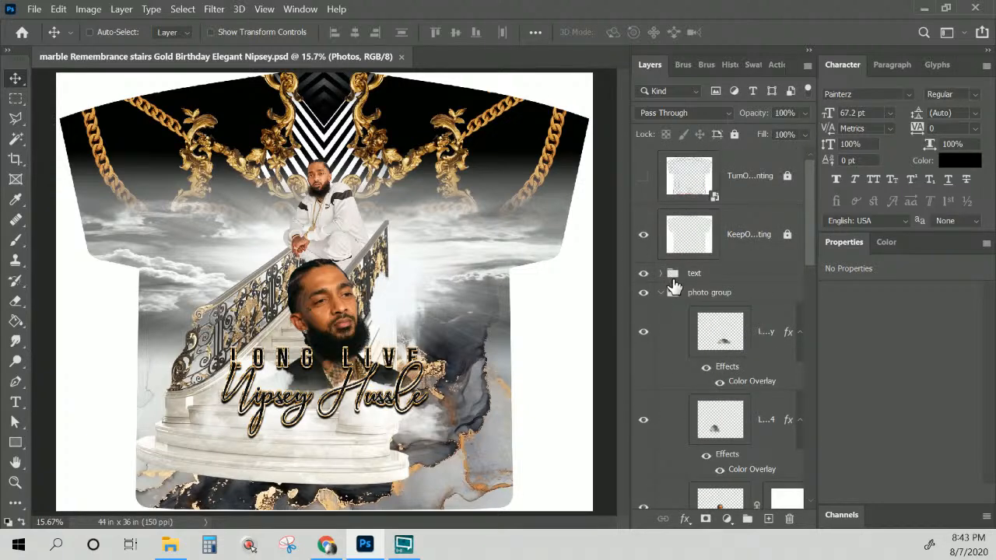
click(660, 293)
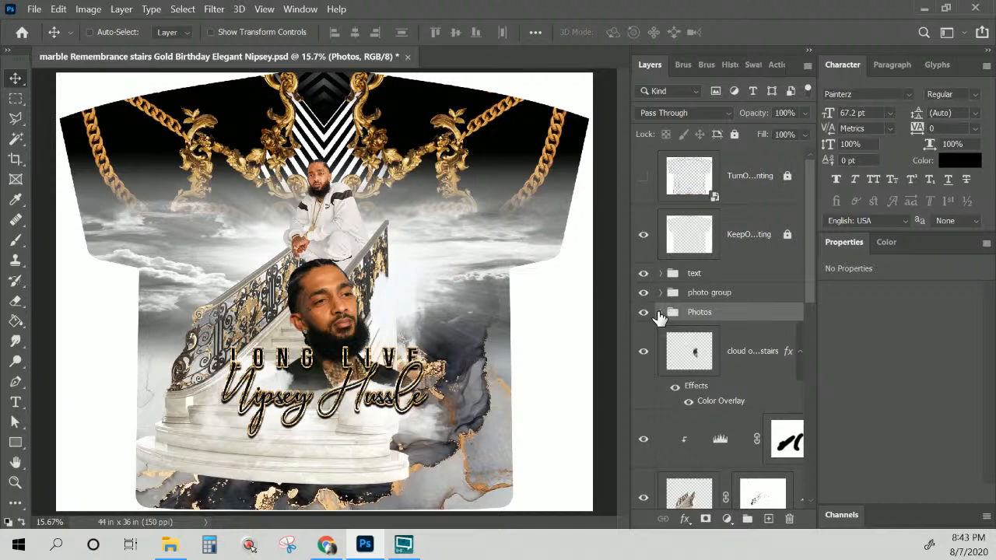
scroll(645, 370, down, 4)
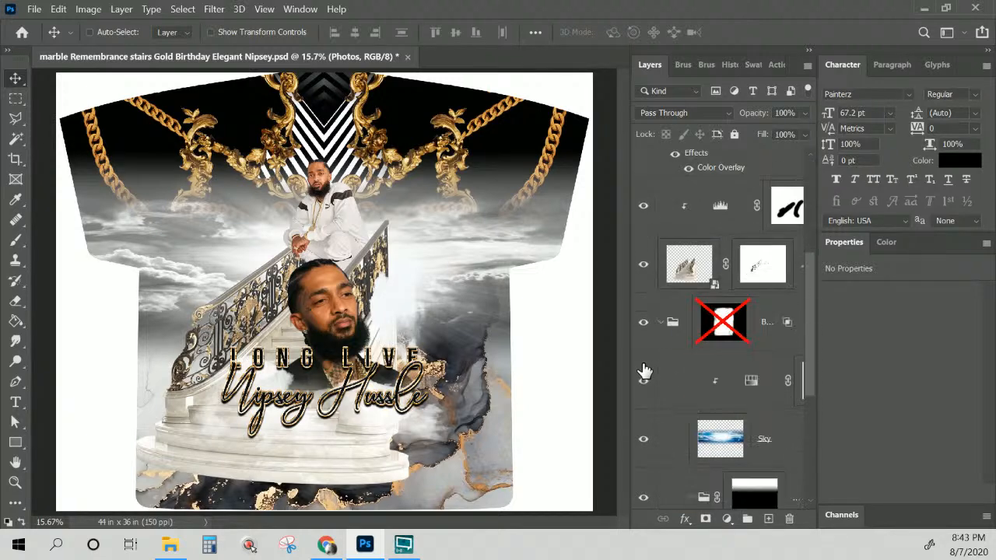
click(658, 322)
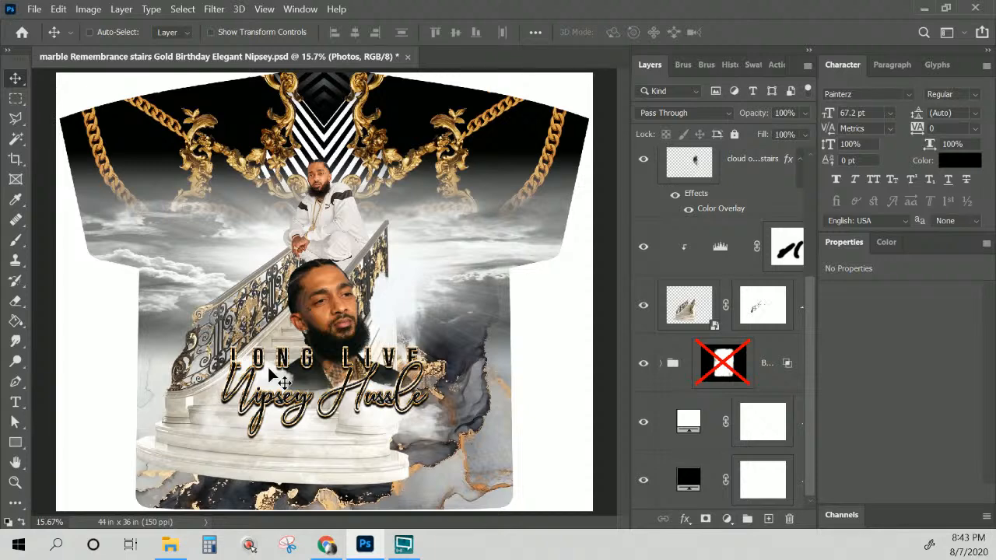
- Place the background-removed grandpa PNG into the template, directly above the Photo layer of the large lower portrait
right_click(336, 303)
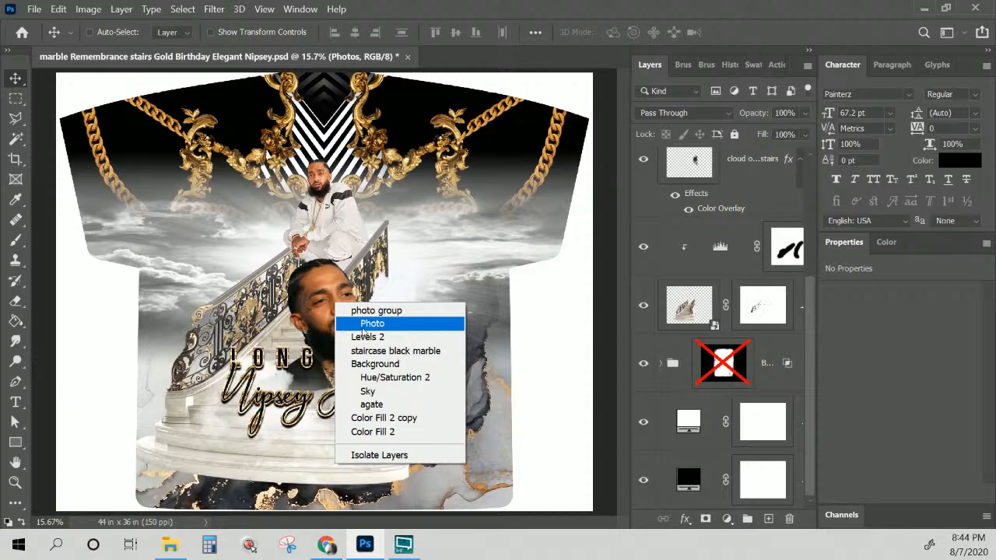
click(363, 326)
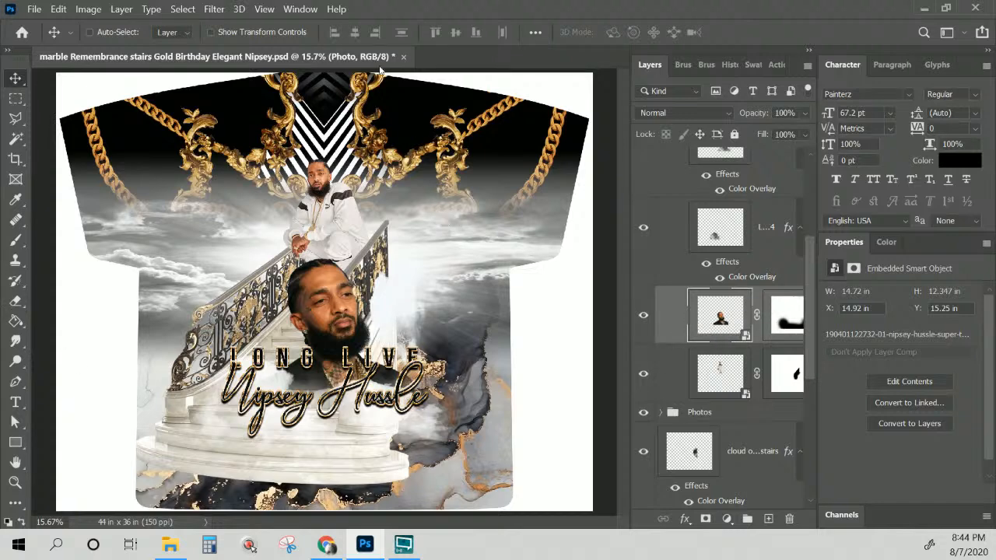
click(170, 545)
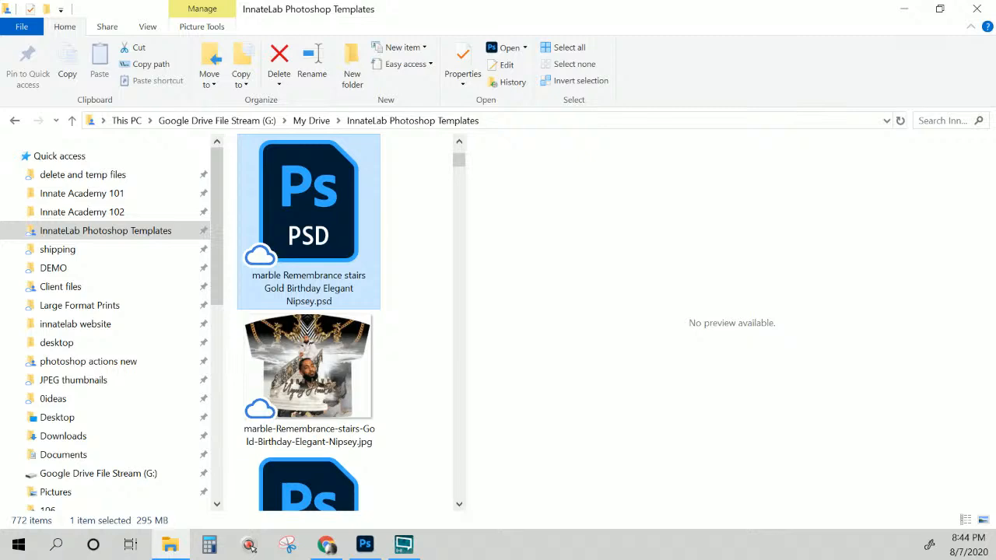
drag(573, 12, 545, 0)
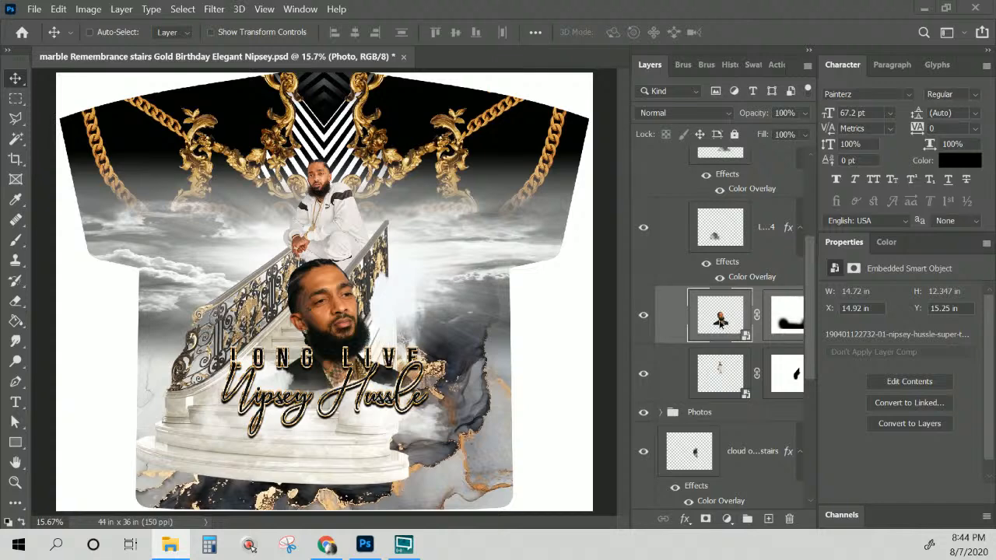
key(i)
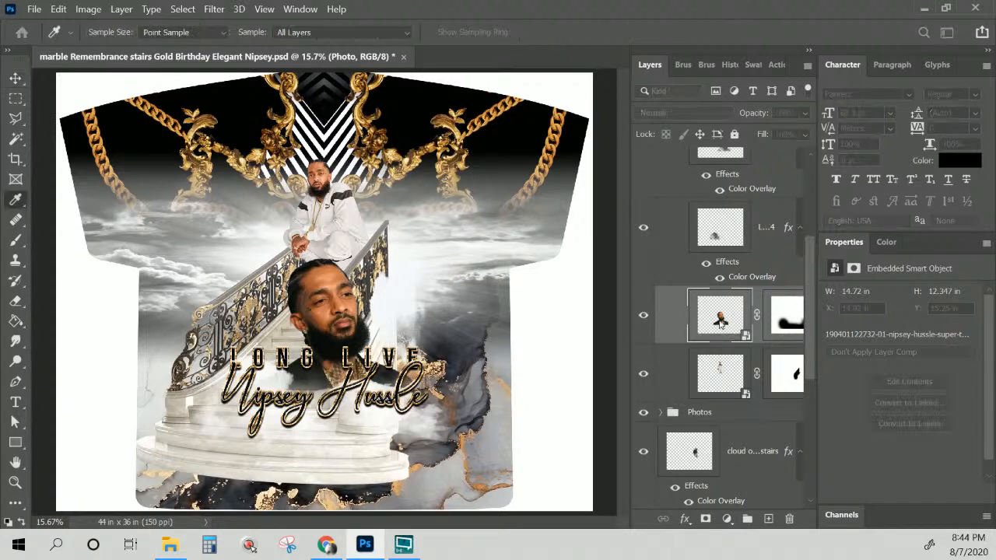
key(v)
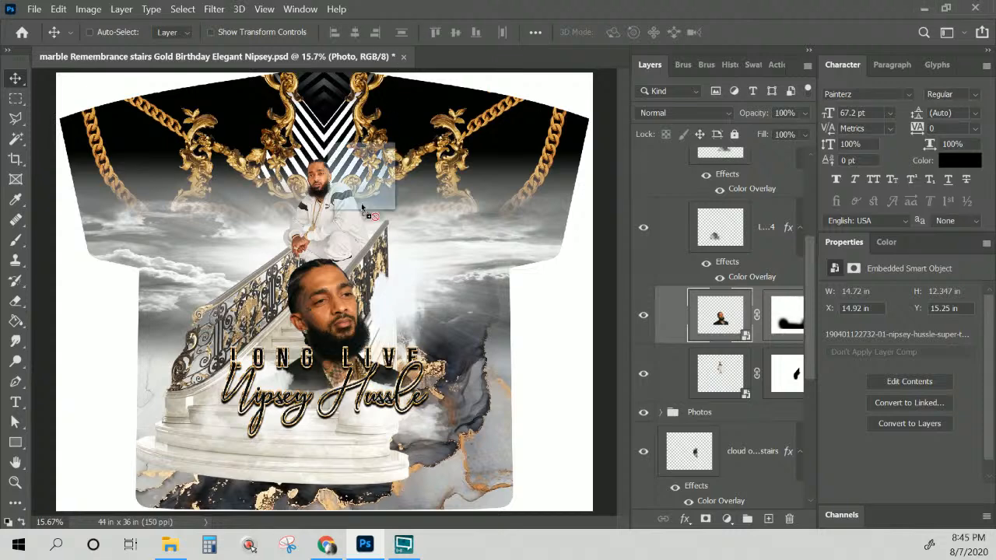
key(ctrl+t)
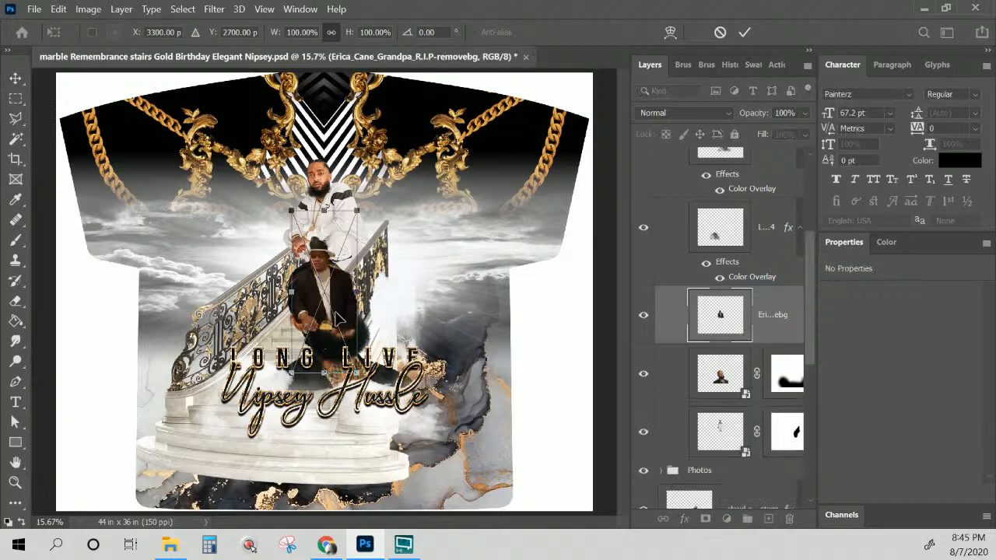
- Enlarge the placed grandpa photo to about 9.35 by 13.74 in and position it over the large lower portrait
drag(357, 373, 420, 450)
drag(336, 330, 309, 317)
mouse_move(362, 201)
mouse_down()
mouse_move(386, 159)
mouse_move(367, 188)
mouse_up()
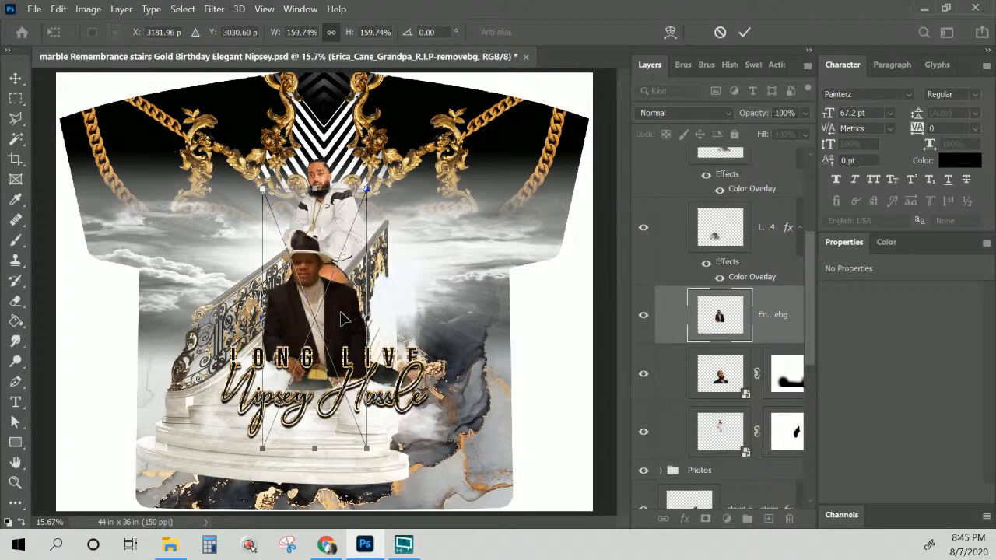
drag(345, 319, 353, 321)
drag(378, 204, 408, 184)
mouse_move(346, 324)
mouse_down()
mouse_move(353, 327)
mouse_move(343, 341)
mouse_move(351, 322)
mouse_up()
key(Return)
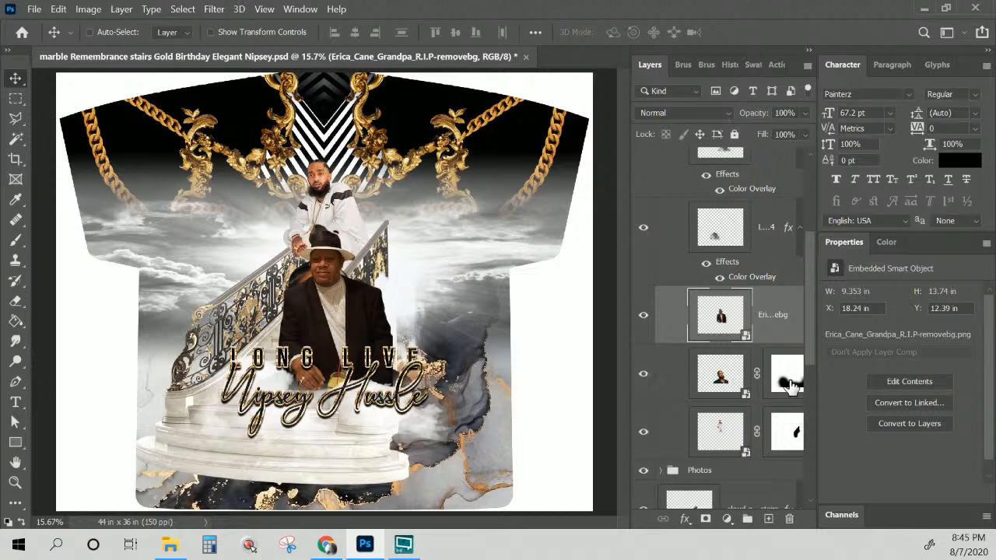
- Hide the Photo layer holding the original large portrait beneath the placed grandpa photo
click(790, 383)
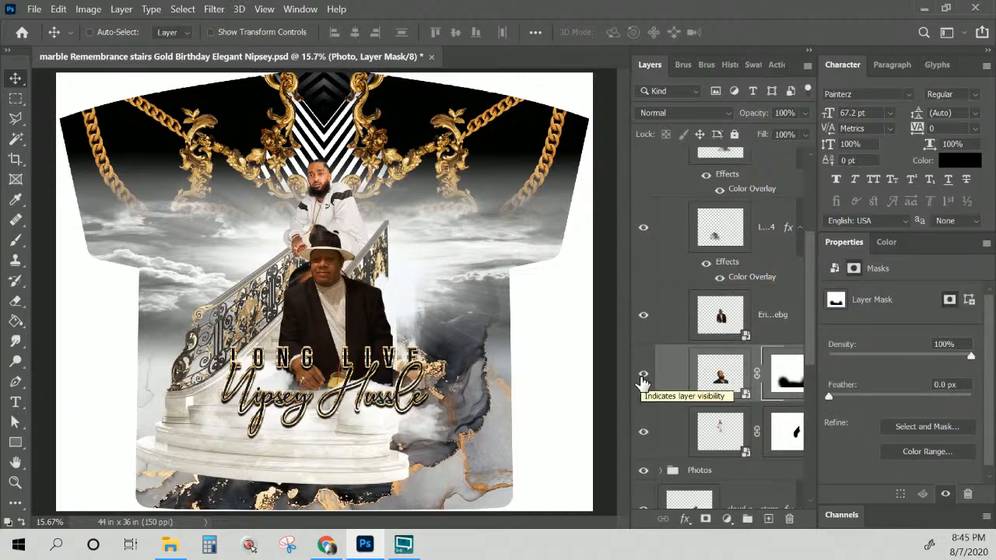
click(642, 381)
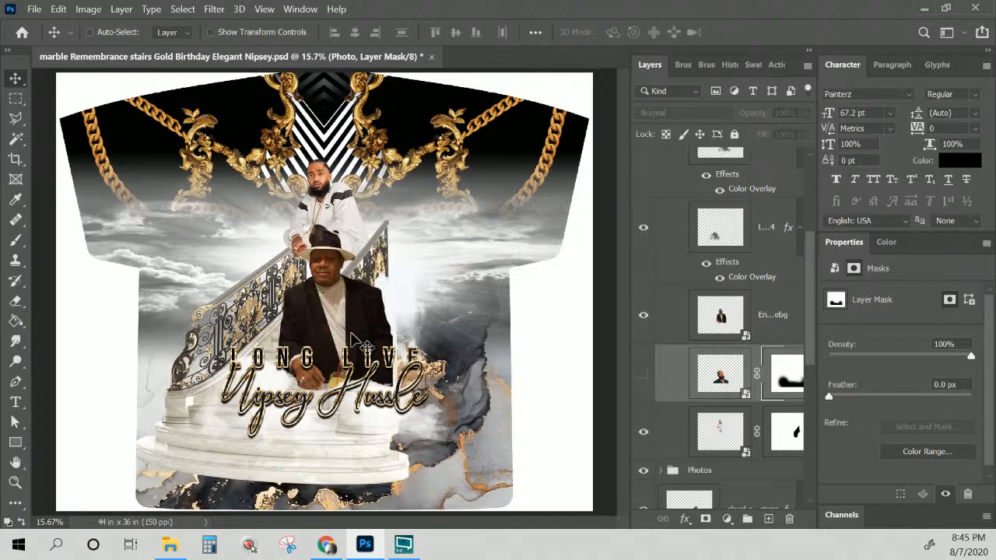
key(ctrl)
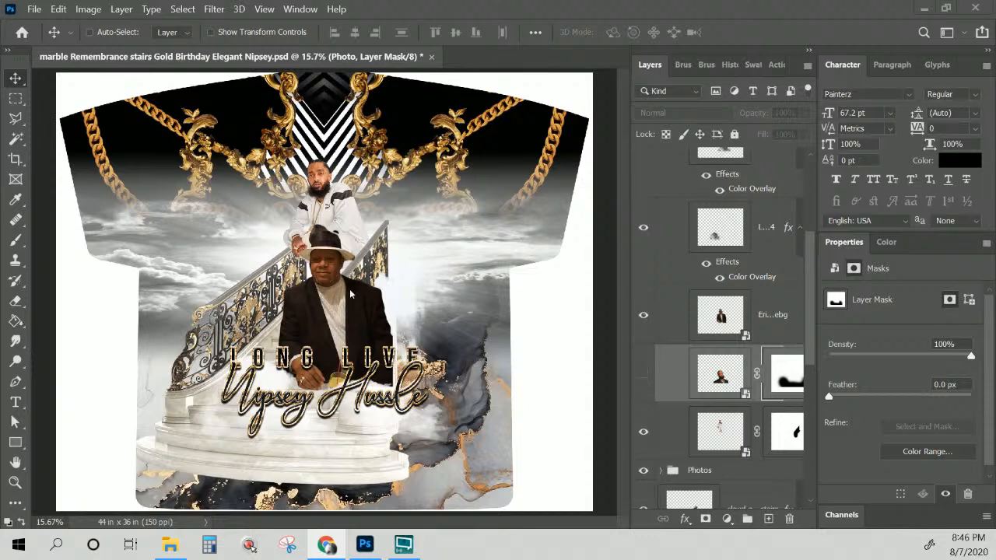
- Select the placed grandpa photo's layer and shift it slightly down and left, to about X 17.71 in, Y 13.43 in
right_click(358, 311)
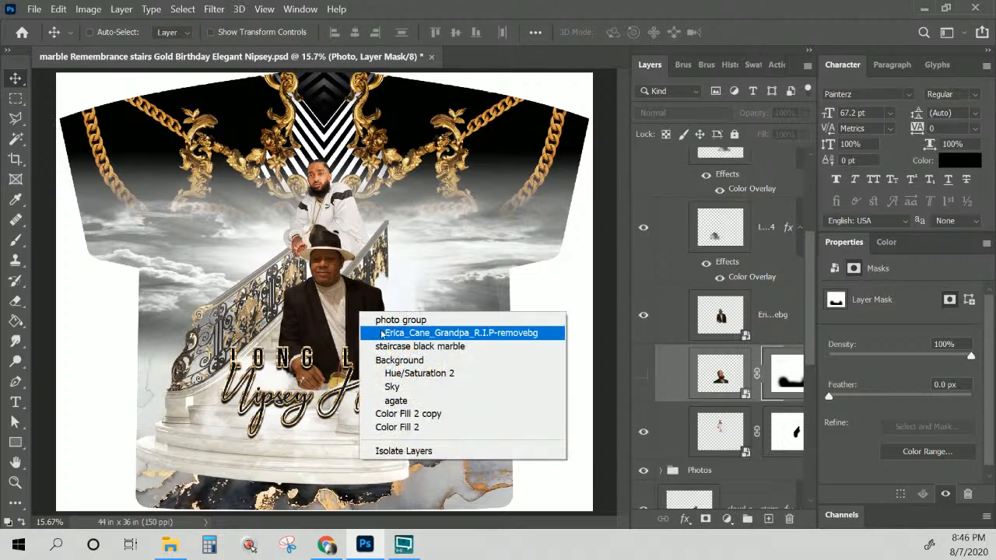
click(362, 332)
right_click(359, 322)
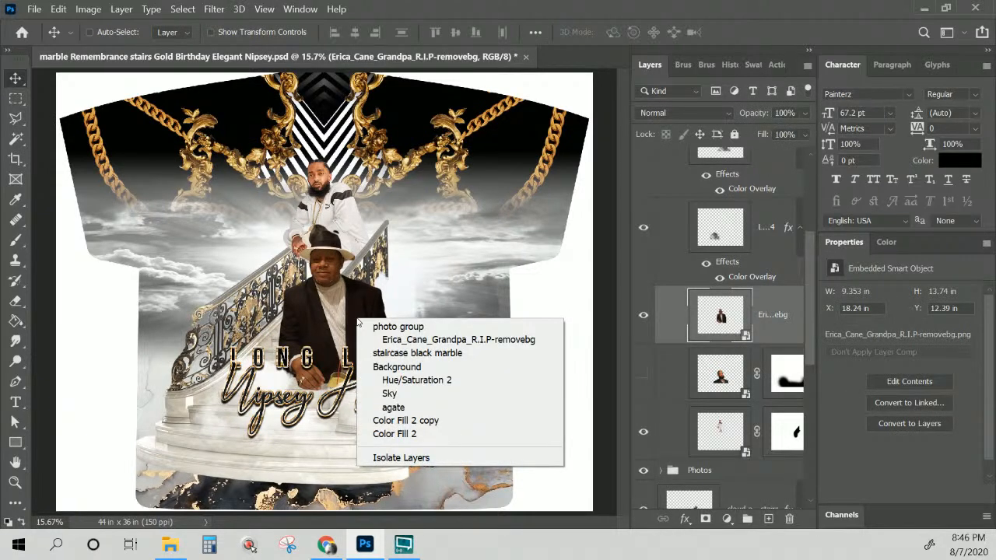
click(332, 308)
drag(339, 313, 335, 329)
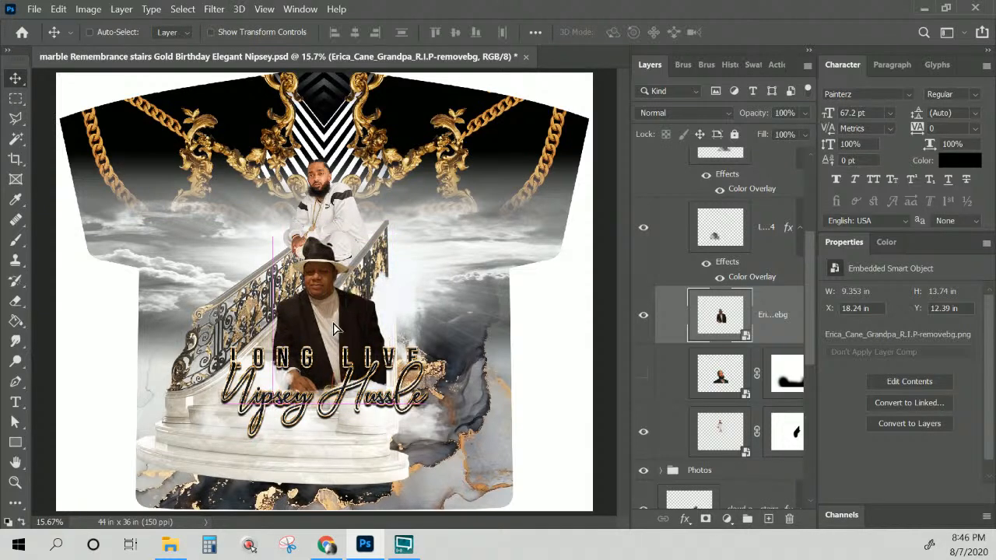
- Open the contents of the placed grandpa smart object for editing in its own document
key(ctrl+plus)
key(ctrl+plus)
key(ctrl+plus)
key(ctrl+plus)
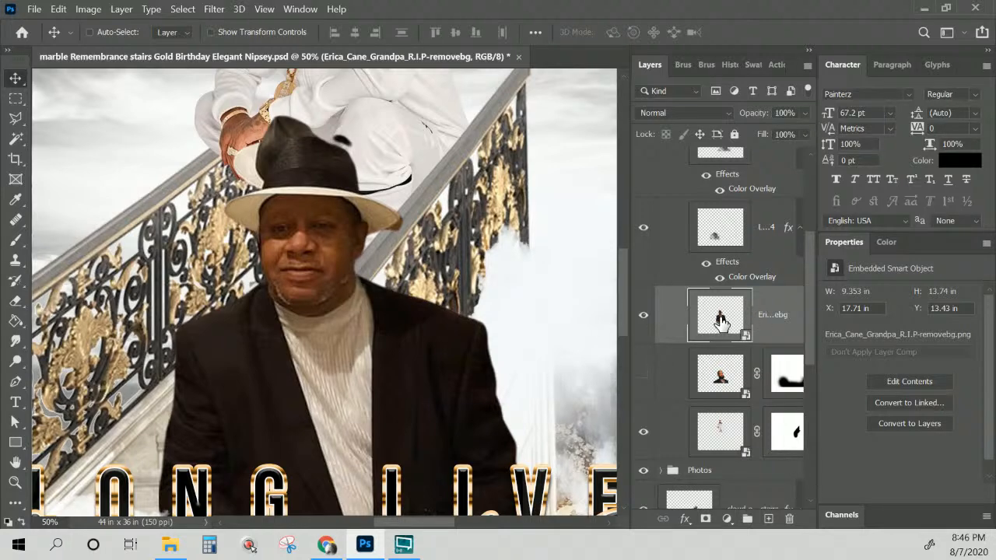
key(ctrl+l)
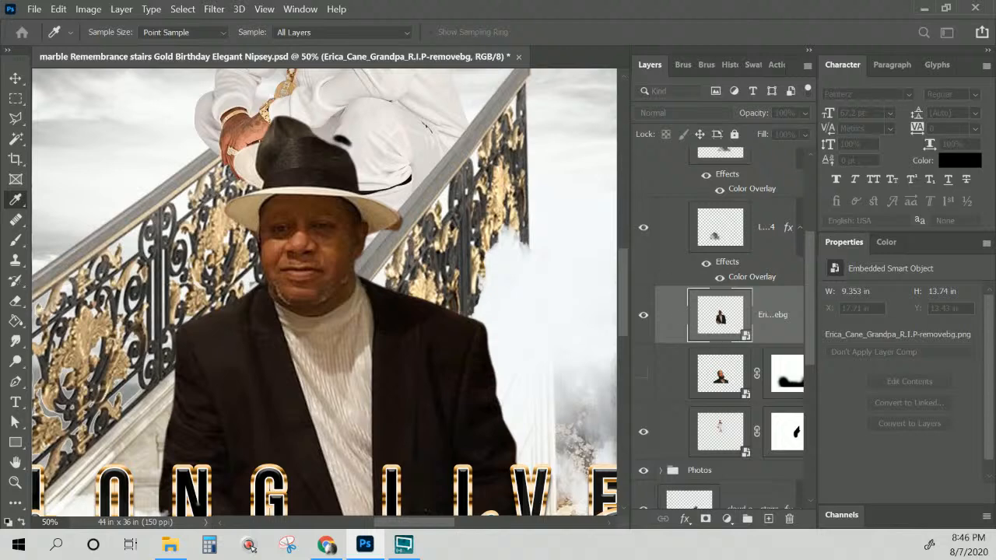
key(Return)
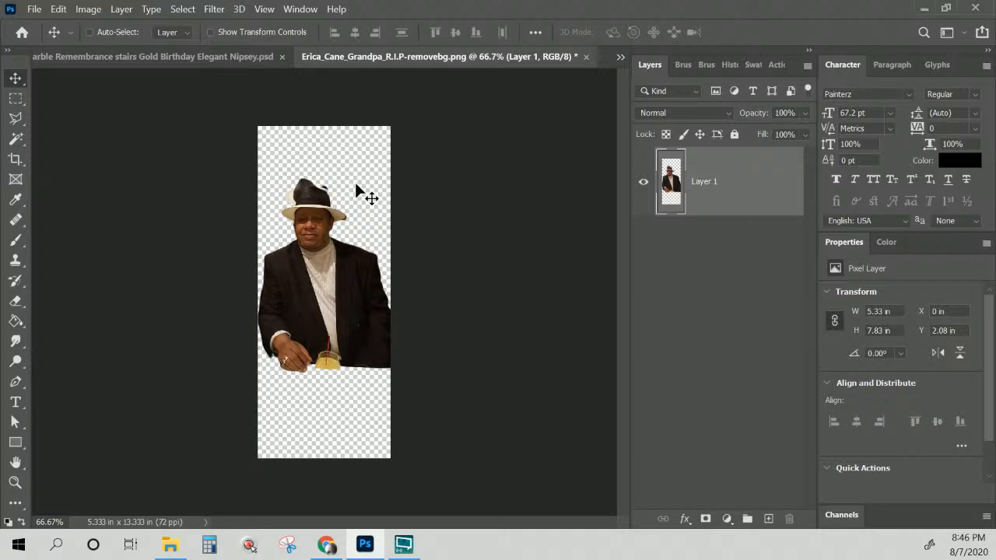
key(ctrl+plus)
key(ctrl+plus)
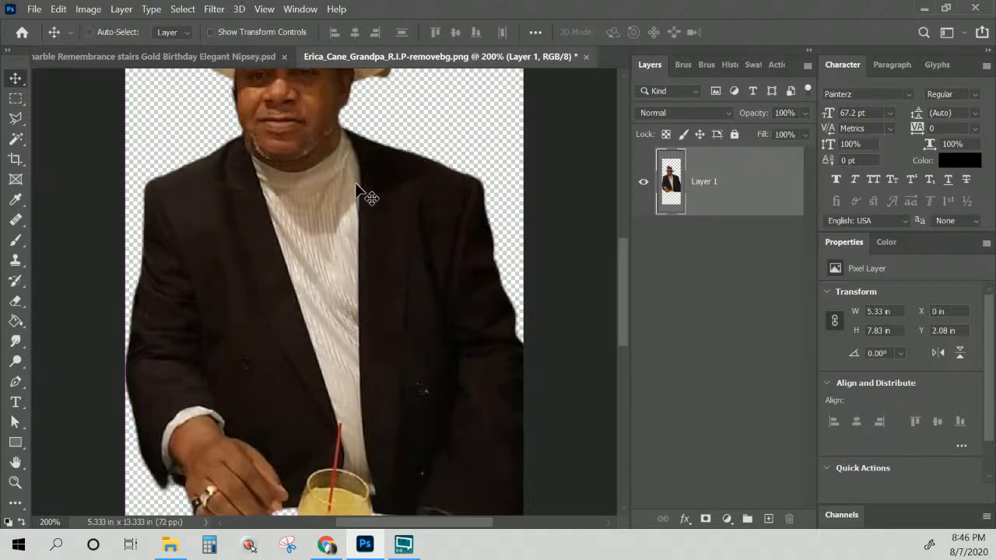
drag(324, 175, 335, 383)
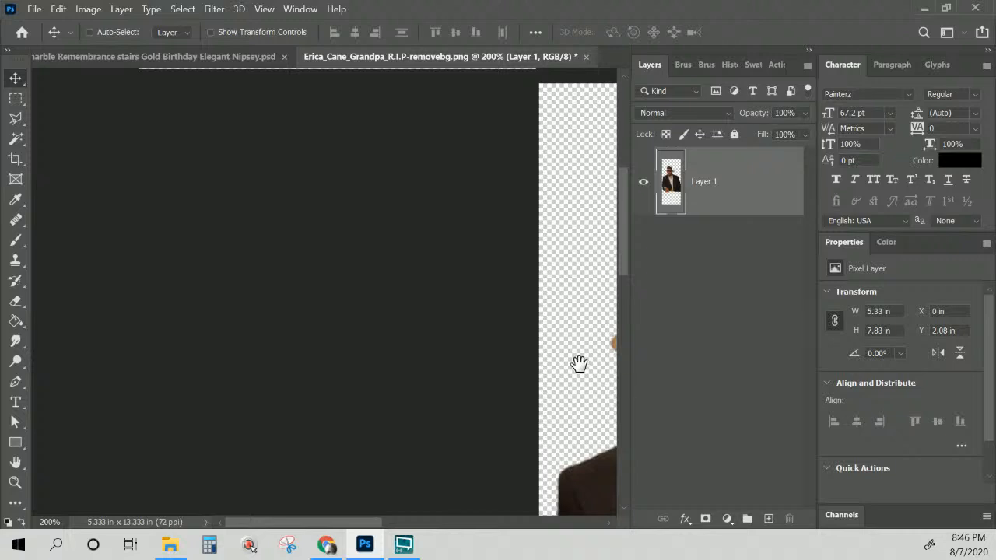
drag(579, 363, 218, 257)
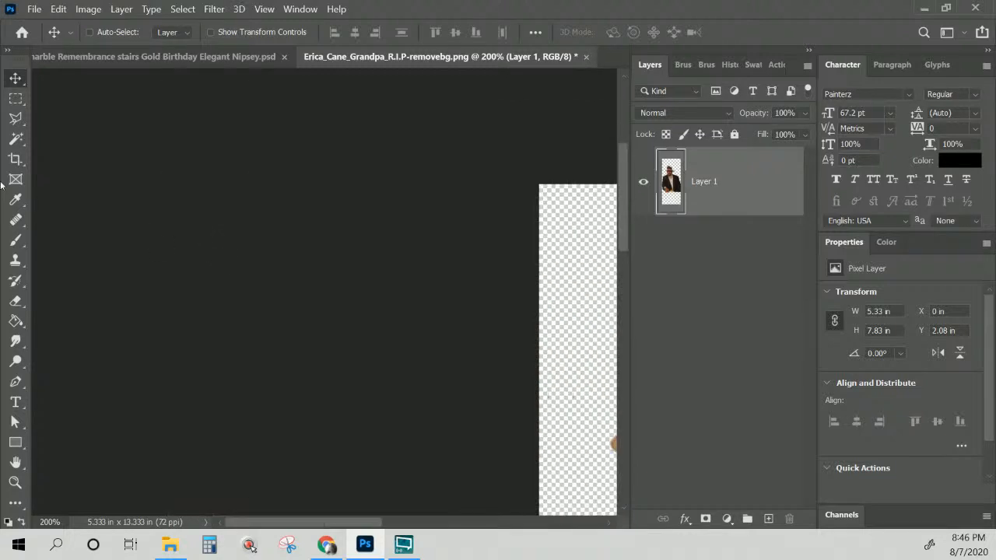
drag(579, 354, 185, 230)
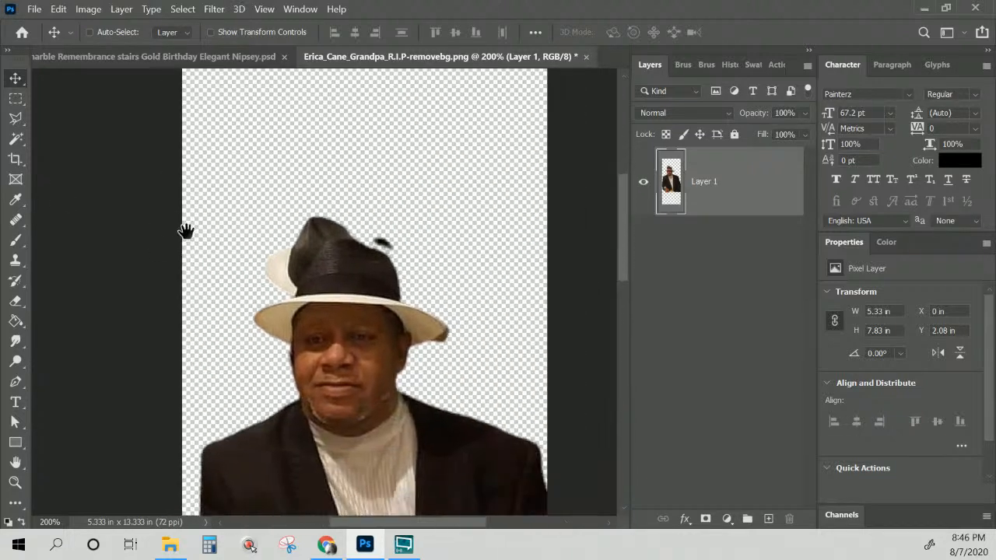
drag(548, 369, 401, 239)
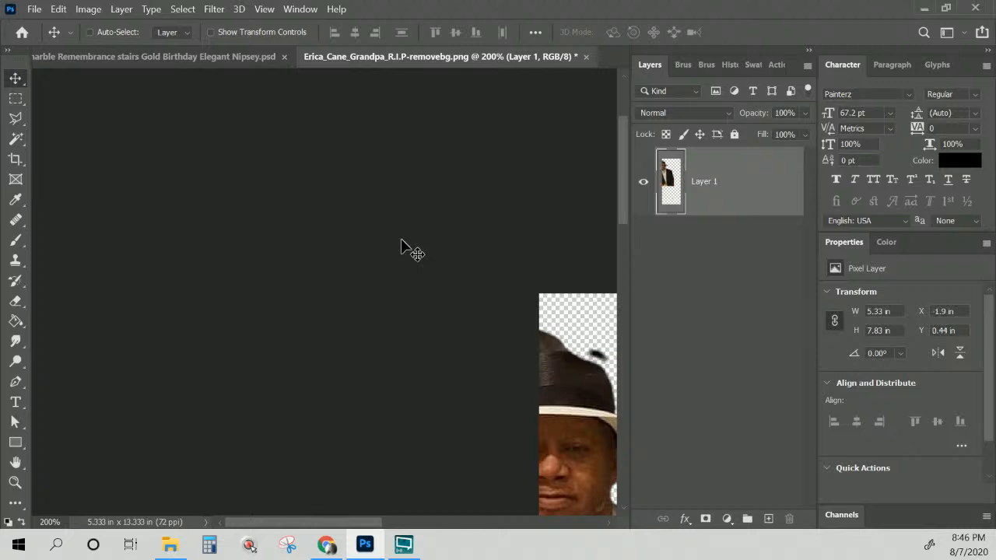
key(ctrl+z)
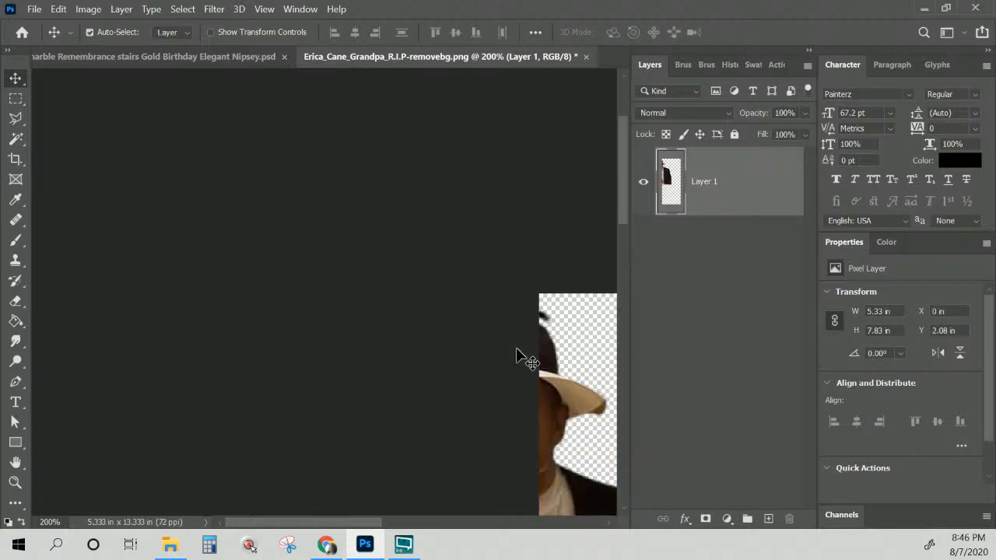
key(ctrl+0)
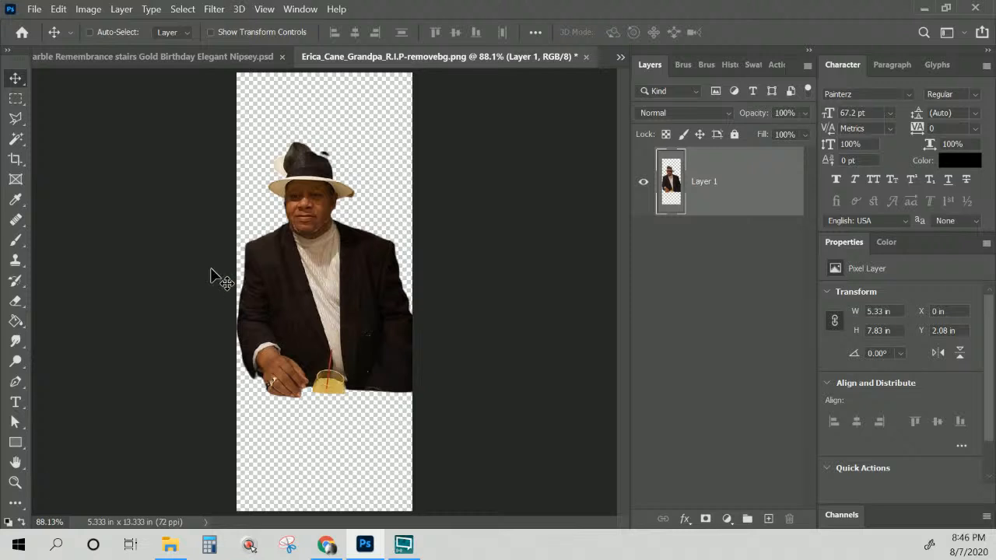
- Draw a closed Pen path along the hat's crown and brim, enclosing the leftover fragments above and beside the hat
key(ctrl+plus)
key(ctrl+plus)
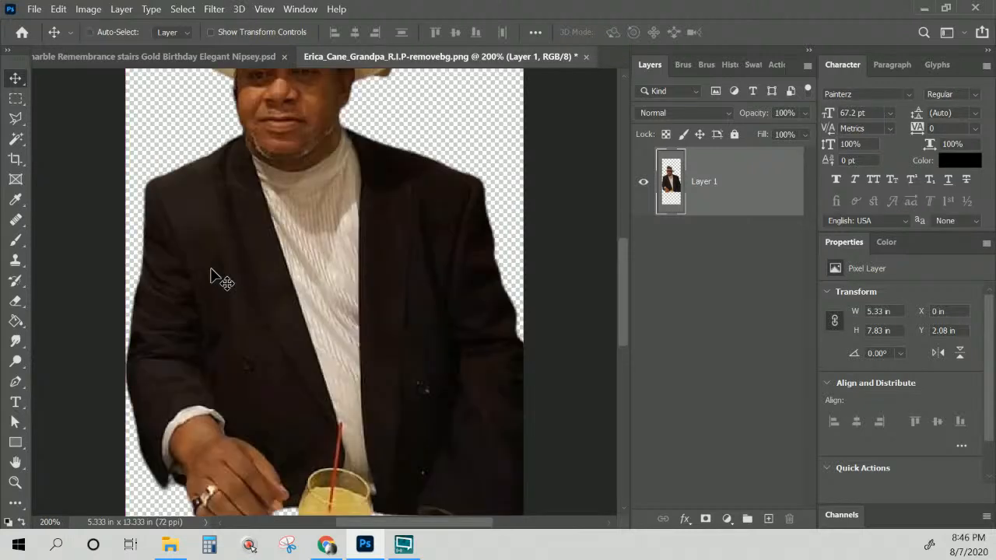
scroll(263, 319, up, 5)
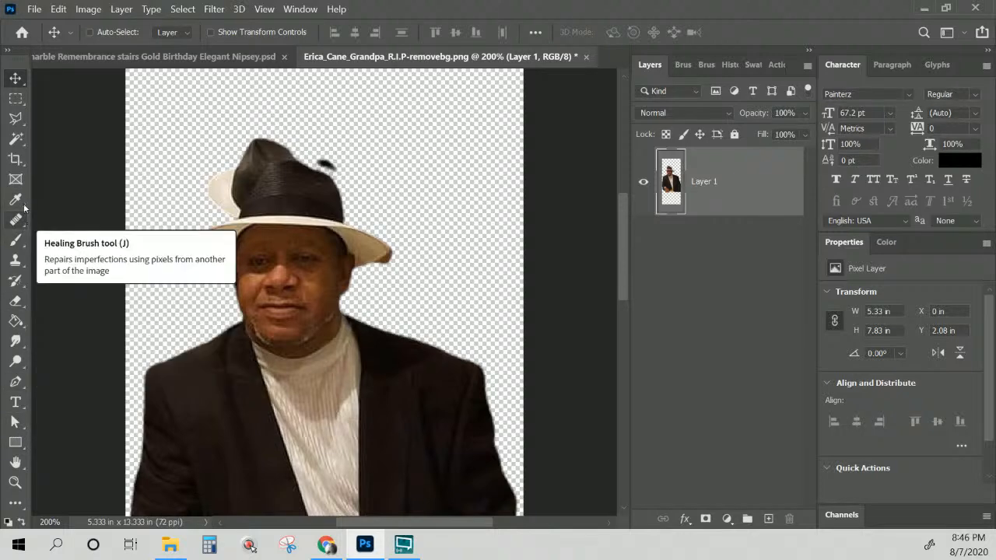
click(15, 382)
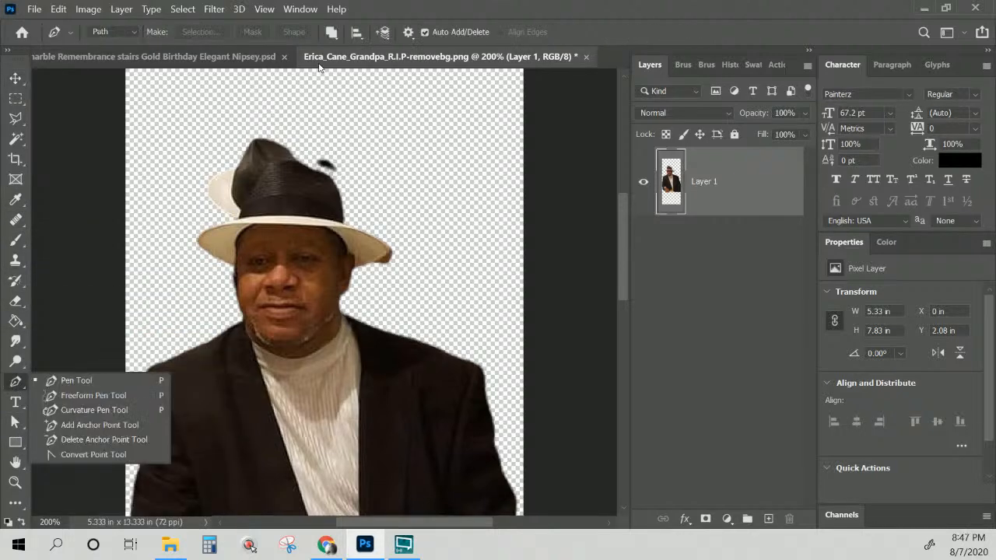
click(180, 227)
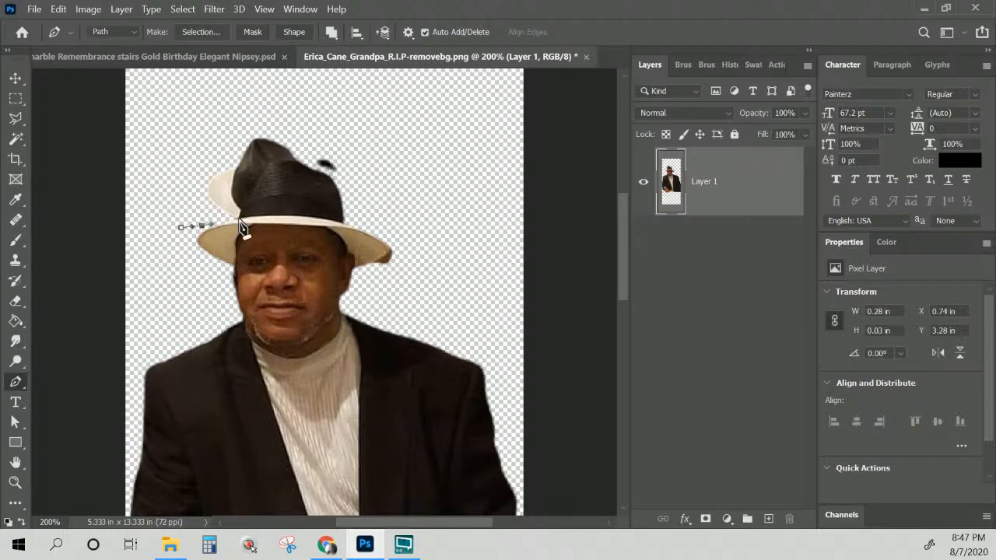
drag(239, 219, 364, 170)
drag(366, 128, 362, 119)
click(304, 109)
click(223, 124)
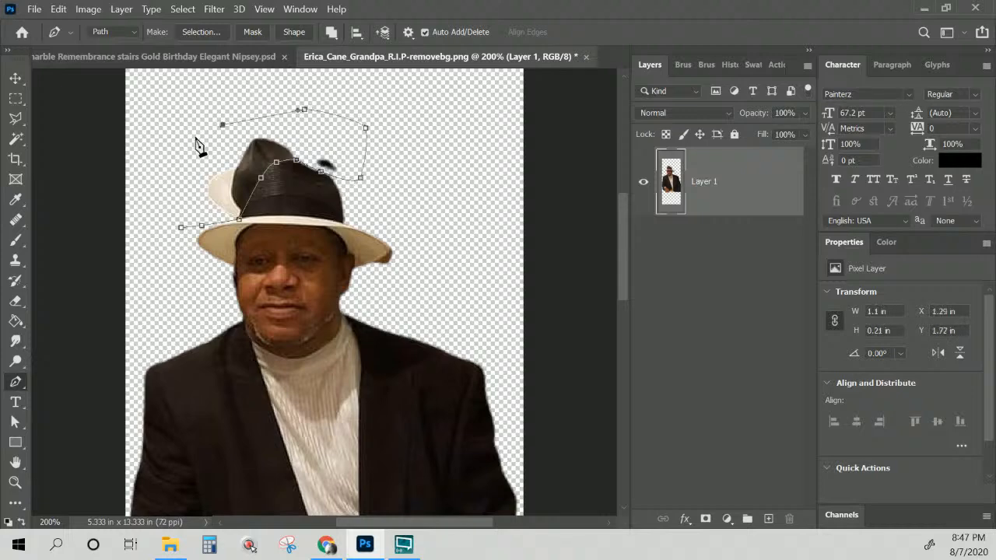
click(178, 148)
click(161, 180)
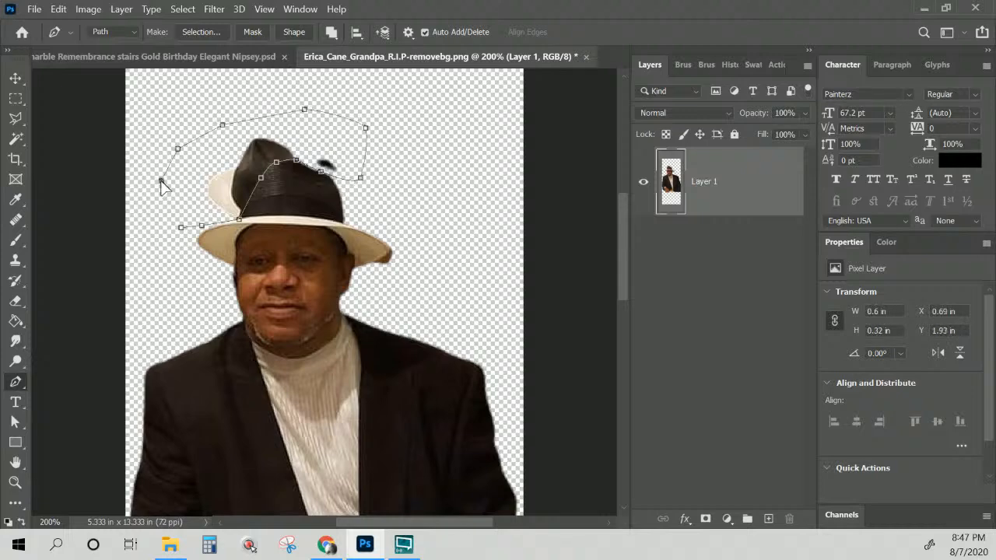
click(181, 228)
- Convert the path to a new selection with a 1-pixel feather and delete the leftover fragments around the hat
key(i)
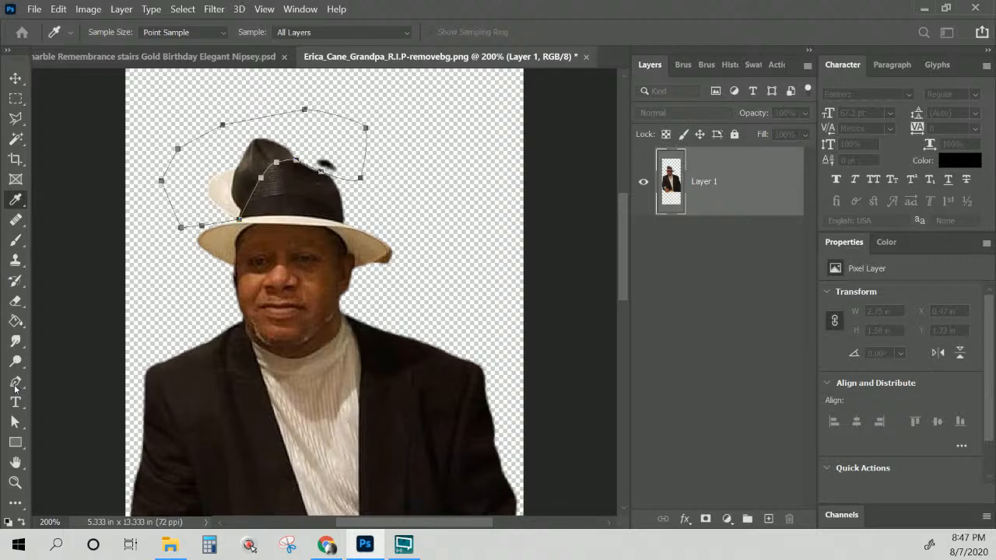
drag(459, 0, 531, 135)
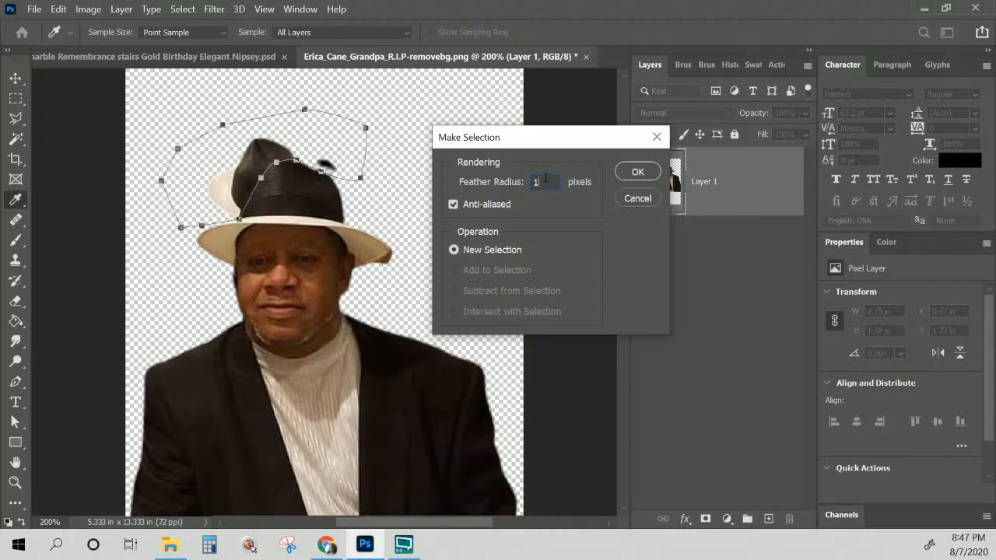
click(636, 171)
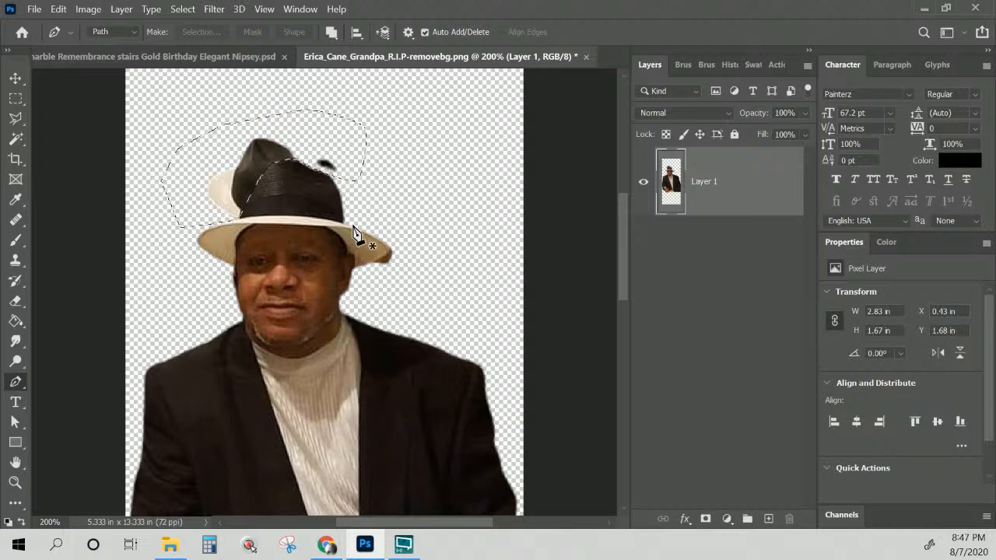
key(Delete)
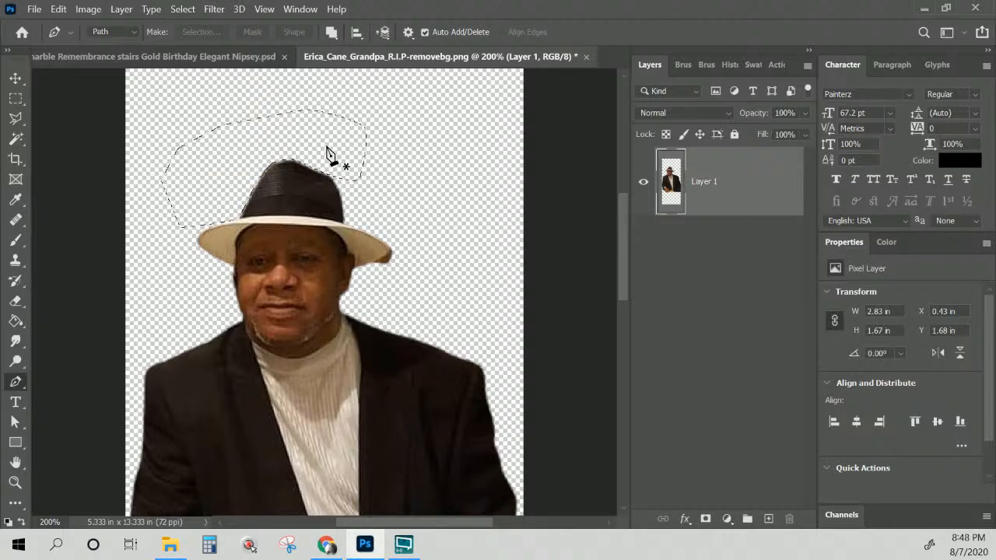
- Draw a closed Pen path around the dark fringe beside the left edge of the face, below the hat brim
click(191, 288)
click(231, 266)
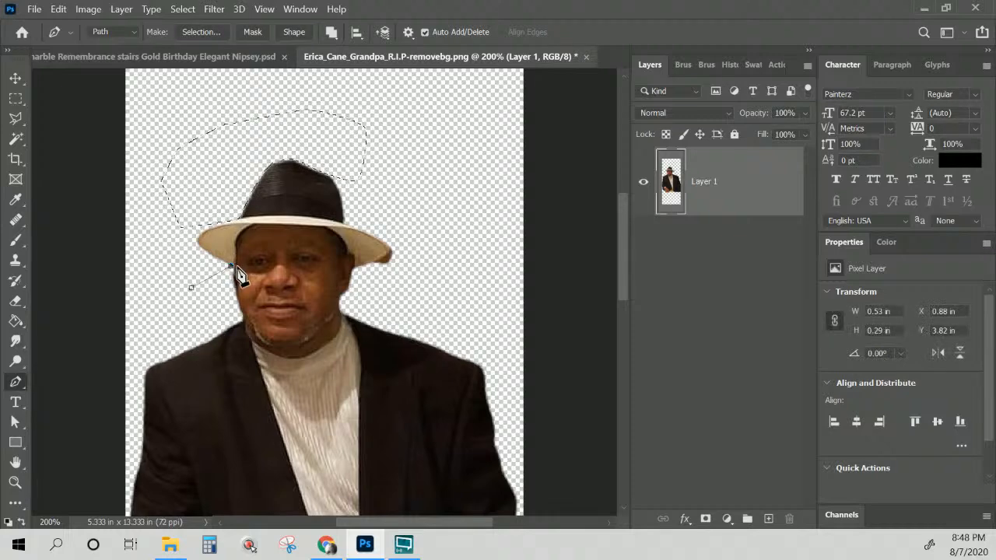
click(236, 266)
drag(238, 288, 237, 297)
click(234, 319)
click(178, 327)
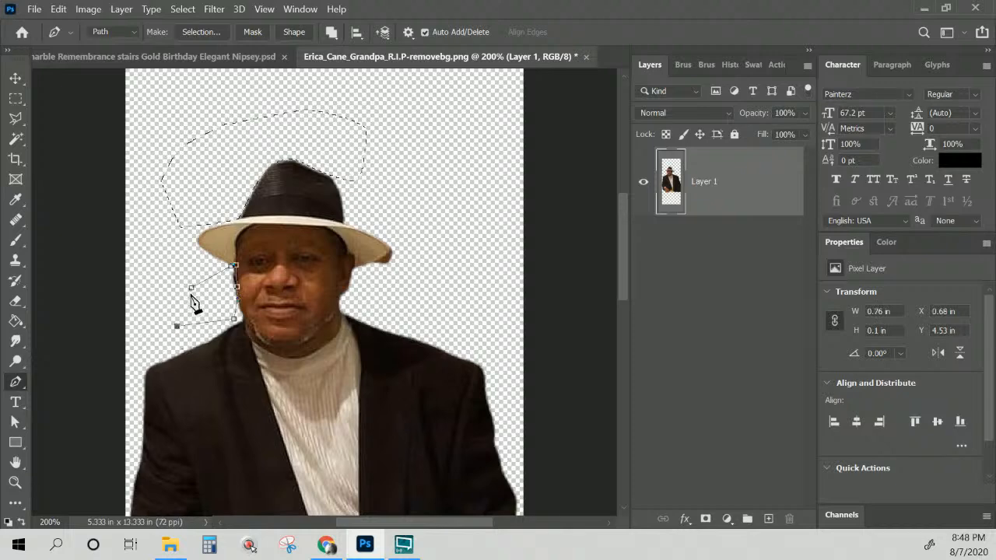
click(191, 288)
- Delete the dark fringe inside the path using a 1-pixel feathered selection, and save and close the photo document
click(214, 36)
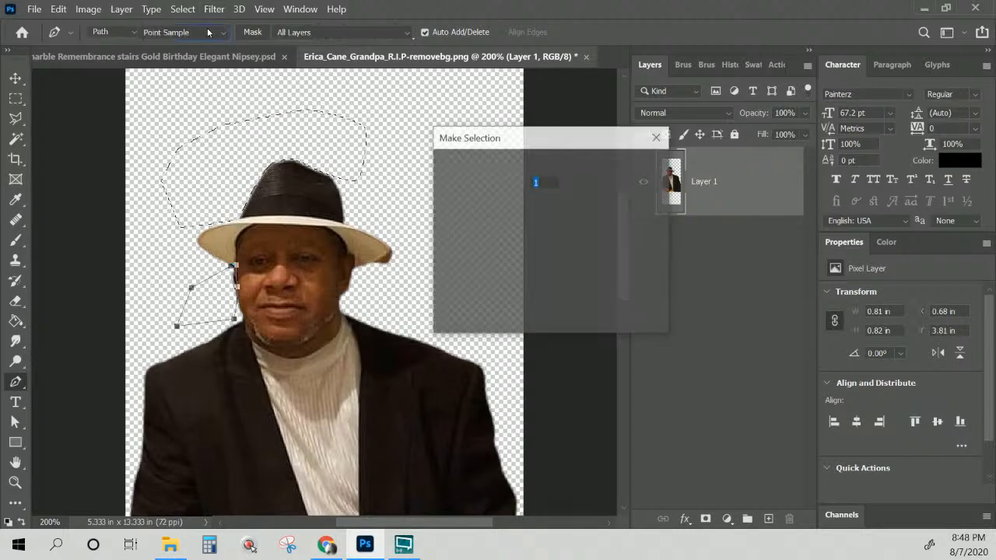
click(638, 173)
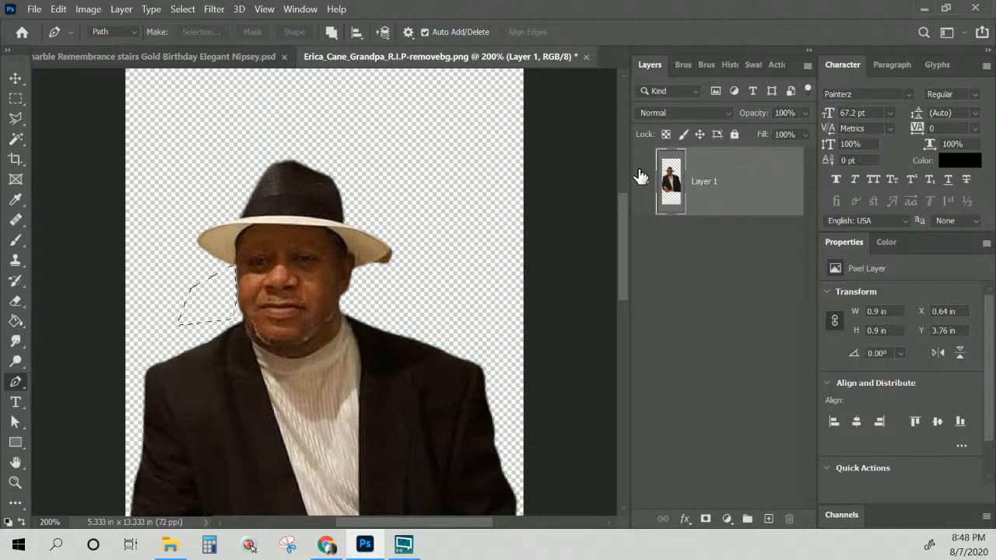
click(587, 57)
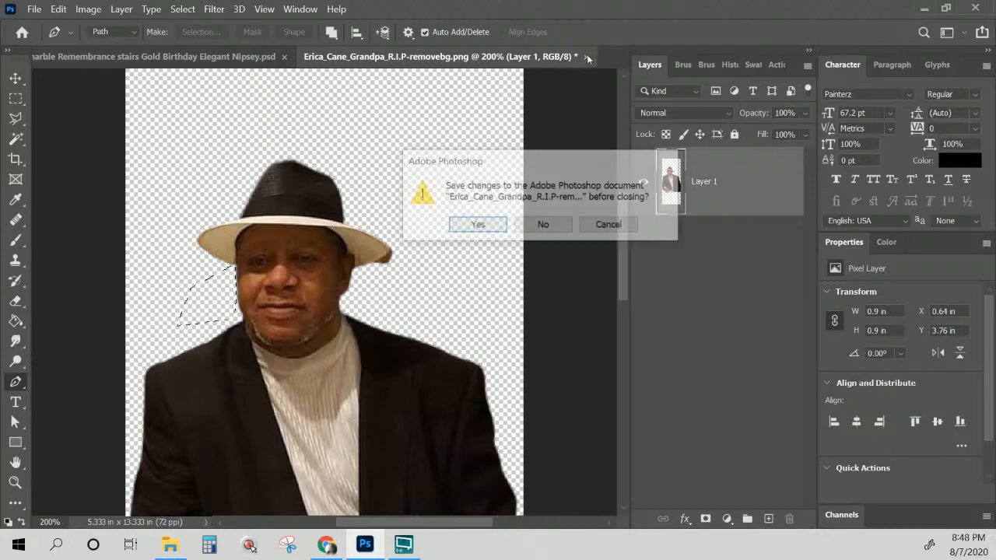
click(474, 226)
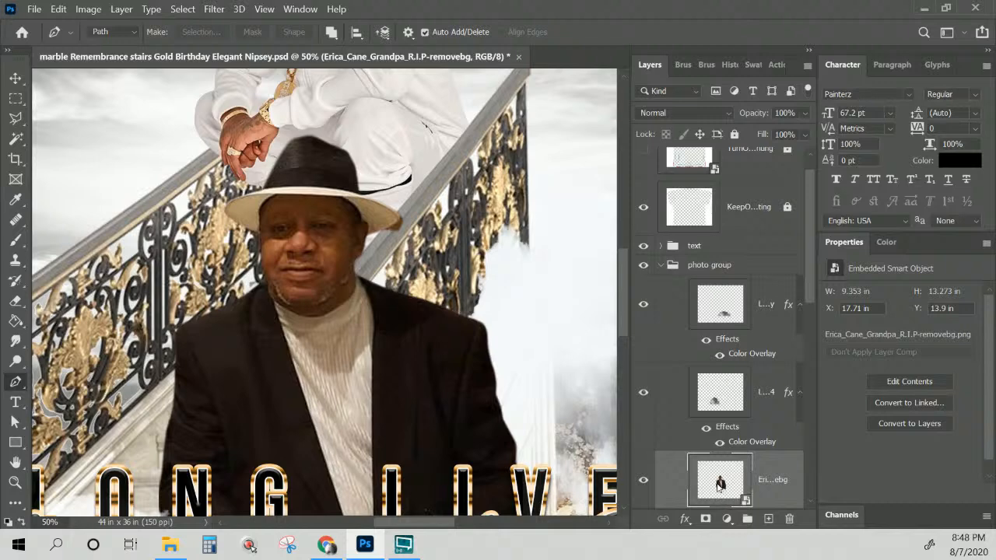
- Reopen the contents of the grandpa photo's smart object for further cleanup with the Pen tool
key(i)
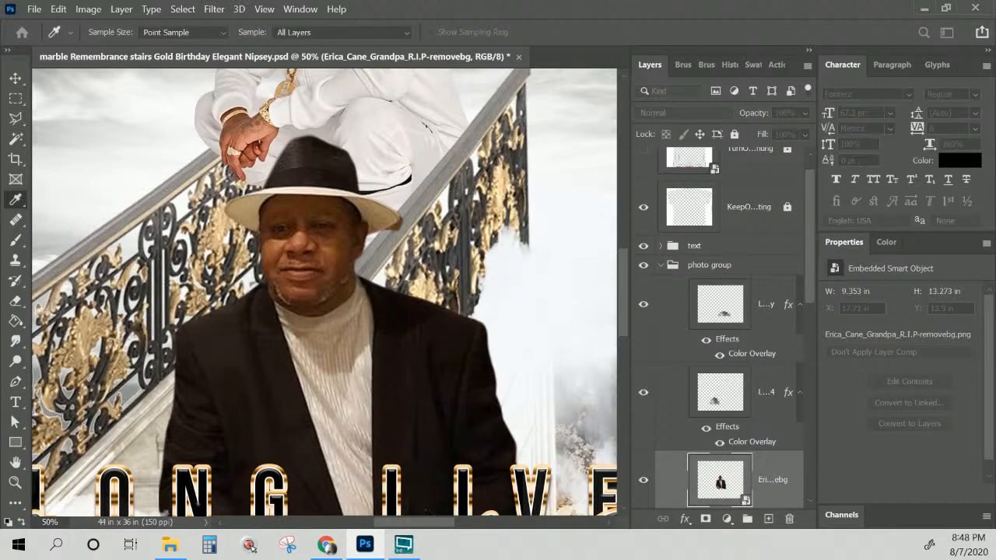
key(p)
double_click(720, 480)
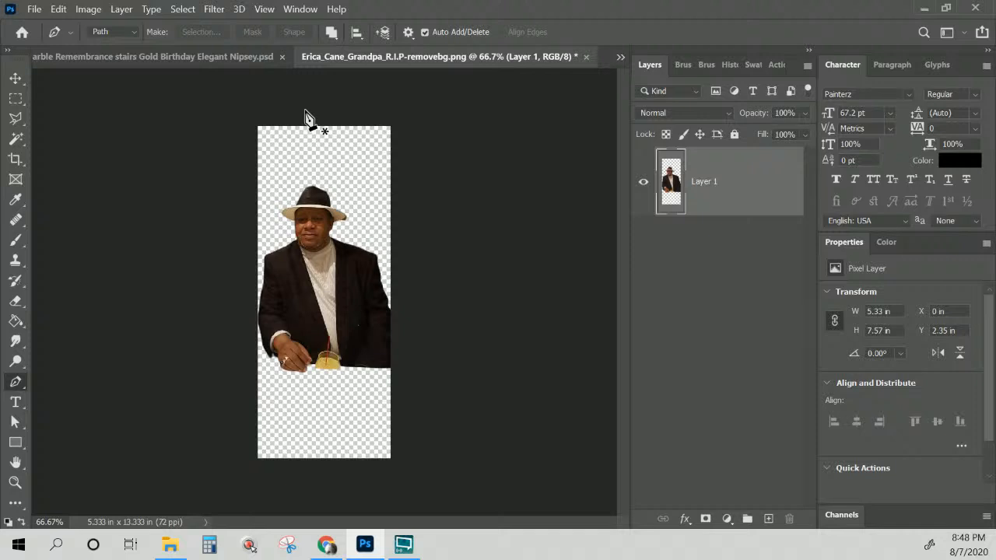
key(ctrl+plus)
key(ctrl+plus)
key(ctrl+plus)
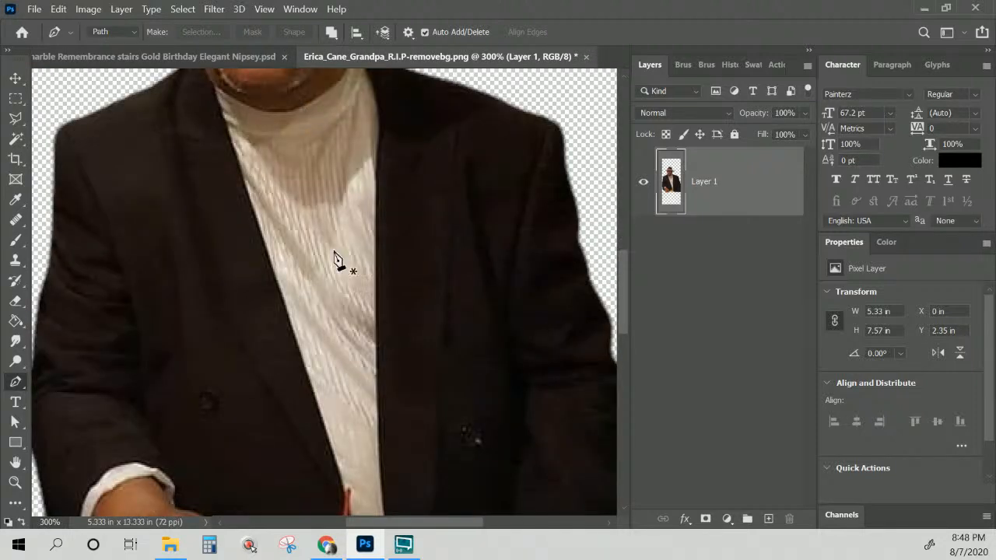
click(249, 545)
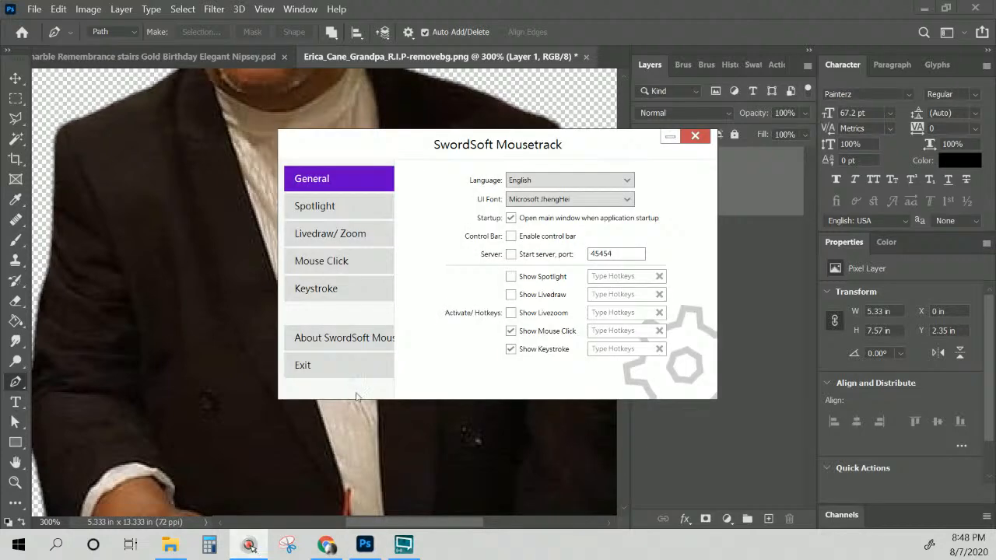
click(697, 135)
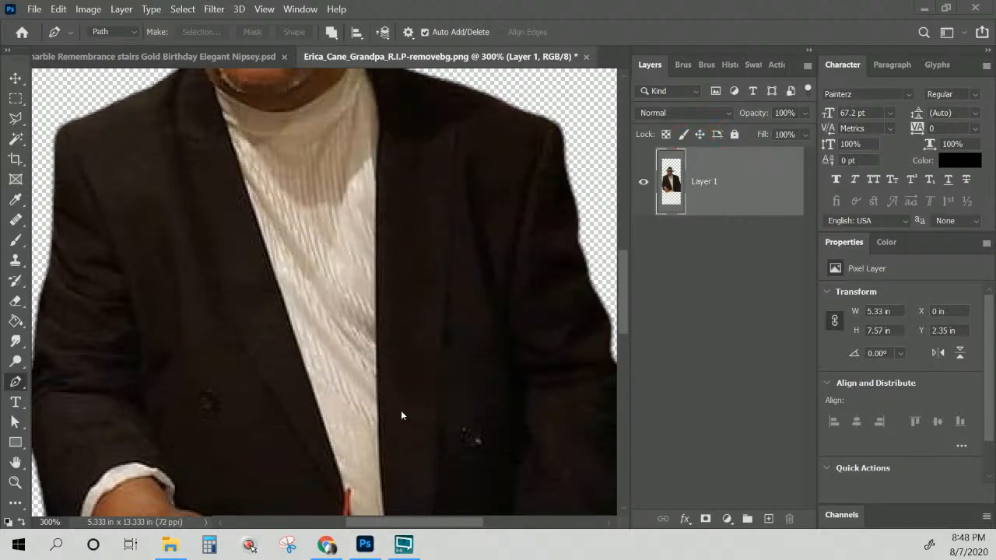
- Draw a closed Pen path along the hat brim's right tip, enclosing the brown leftover fragment
scroll(401, 410, up, 6)
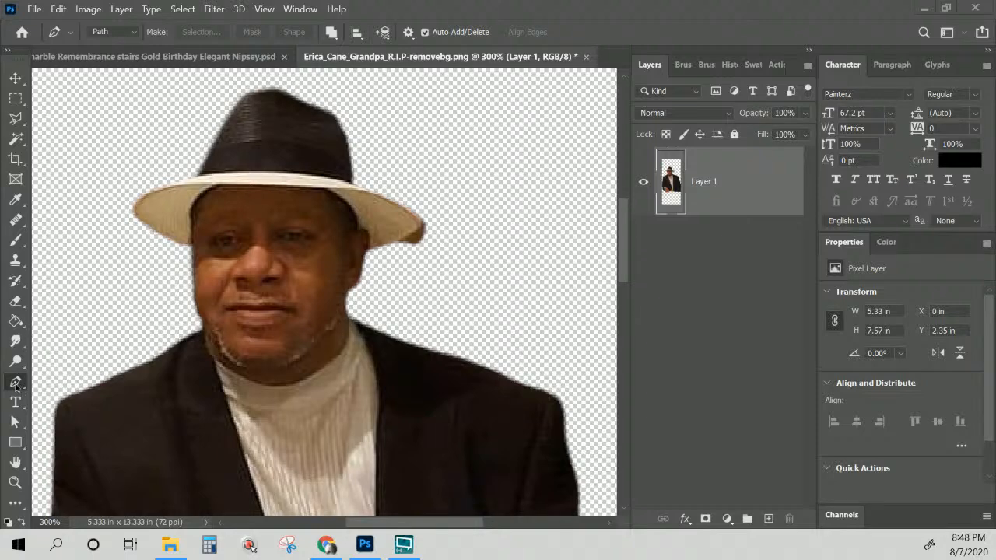
click(388, 245)
click(414, 235)
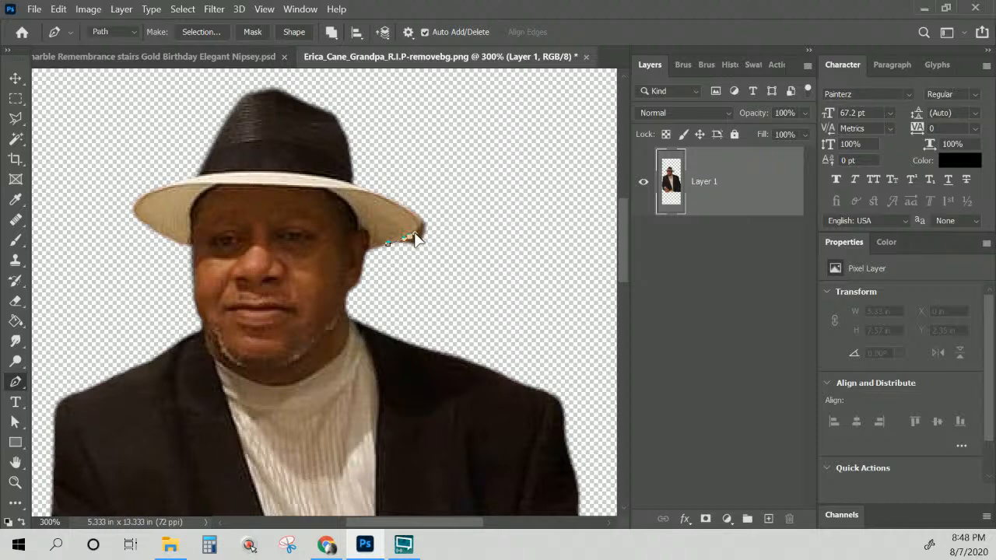
click(421, 222)
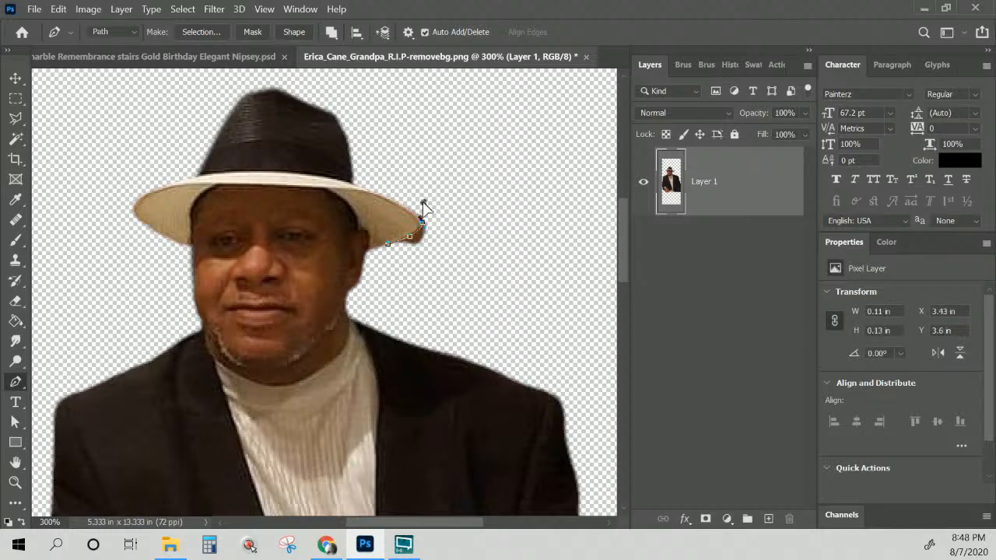
click(465, 199)
click(501, 261)
click(472, 276)
click(411, 259)
click(388, 244)
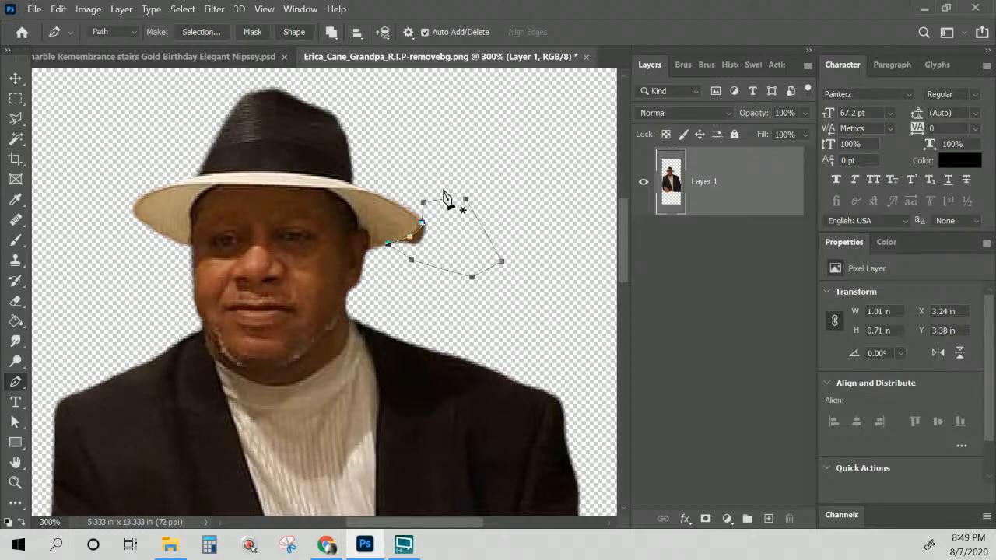
- Turn the path into a selection, delete the brown fragment at the brim, and save and close the photo document
click(204, 32)
click(637, 172)
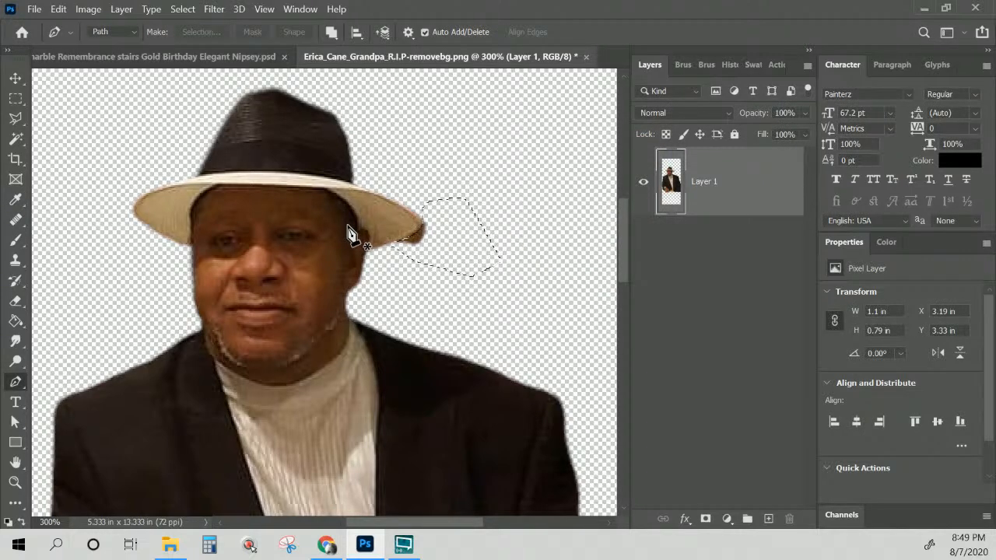
key(Delete)
click(586, 56)
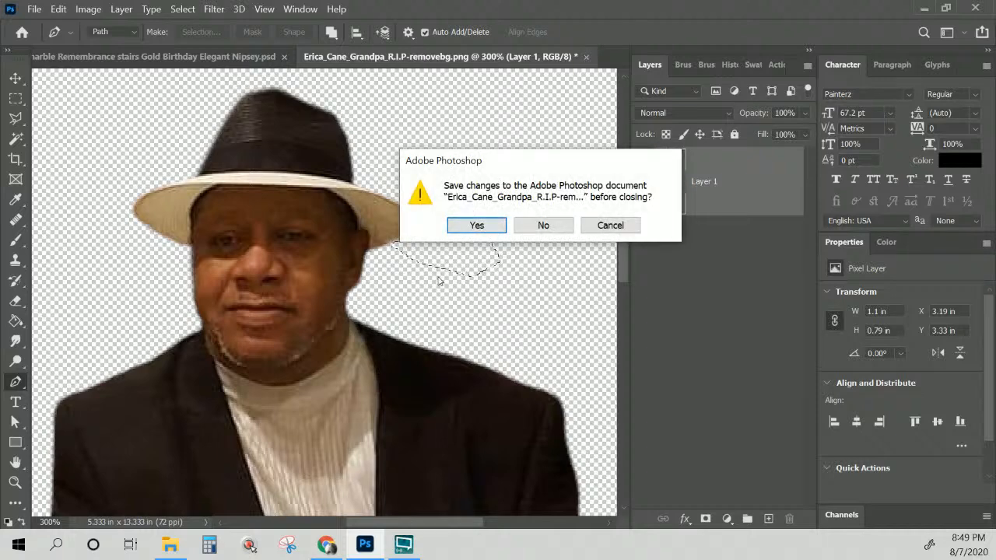
click(482, 229)
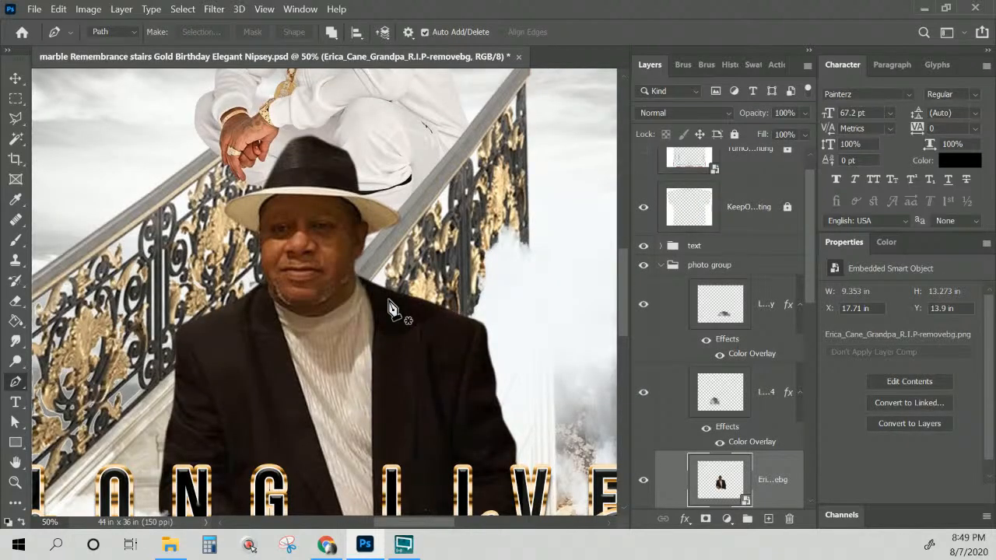
- Hide the masked layer showing the seated man in the white tracksuit at the top of the stairs
key(ctrl+minus)
key(ctrl+minus)
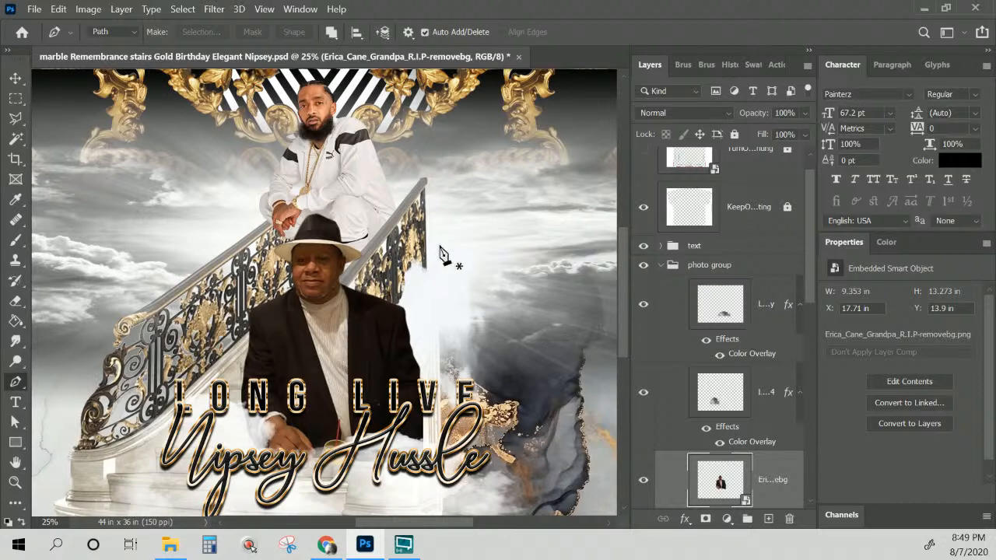
scroll(340, 295, up, 3)
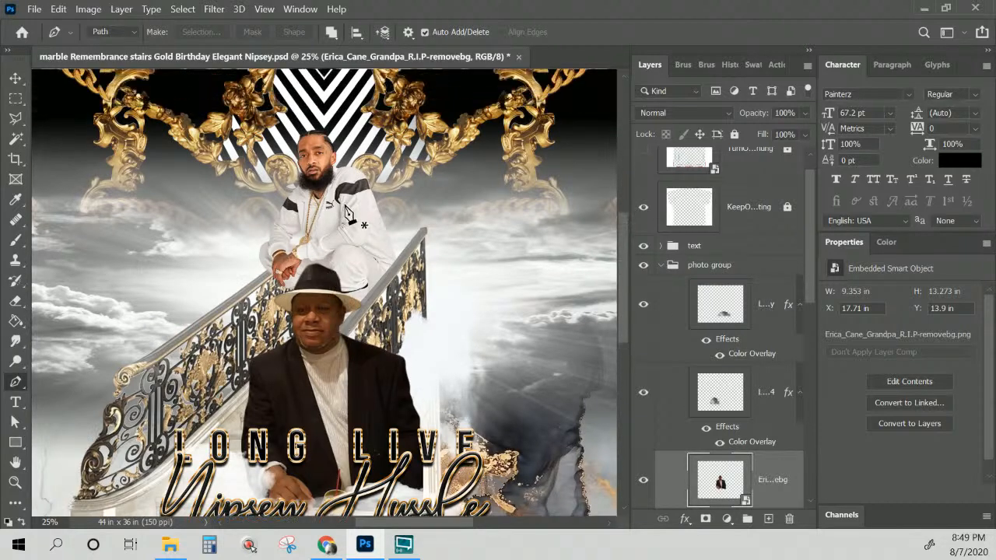
scroll(355, 260, down, 2)
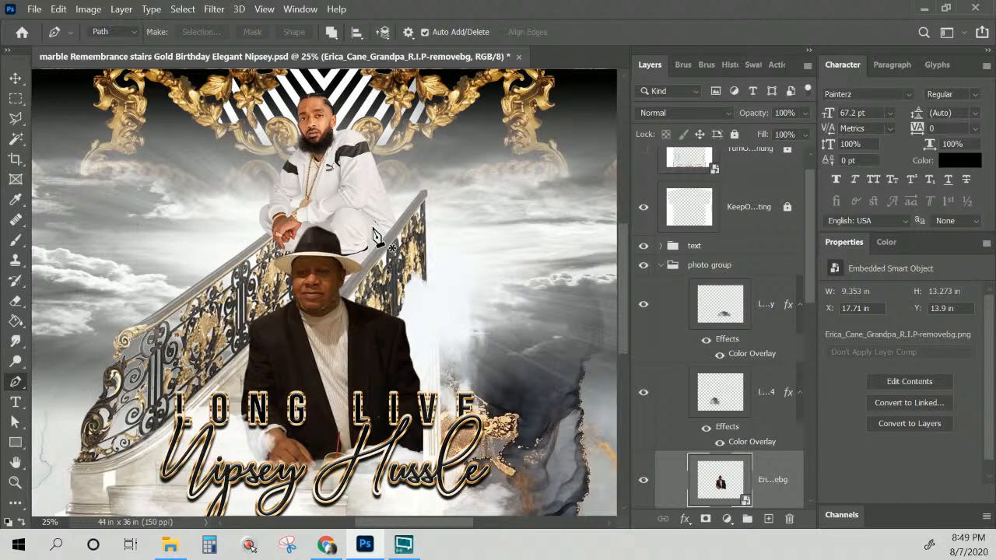
scroll(471, 356, down, 3)
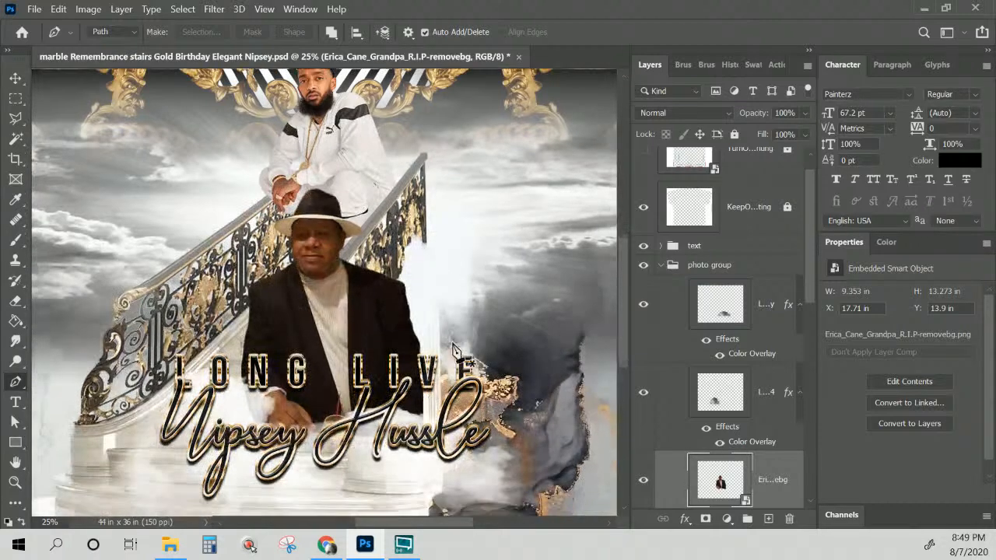
scroll(720, 436, down, 3)
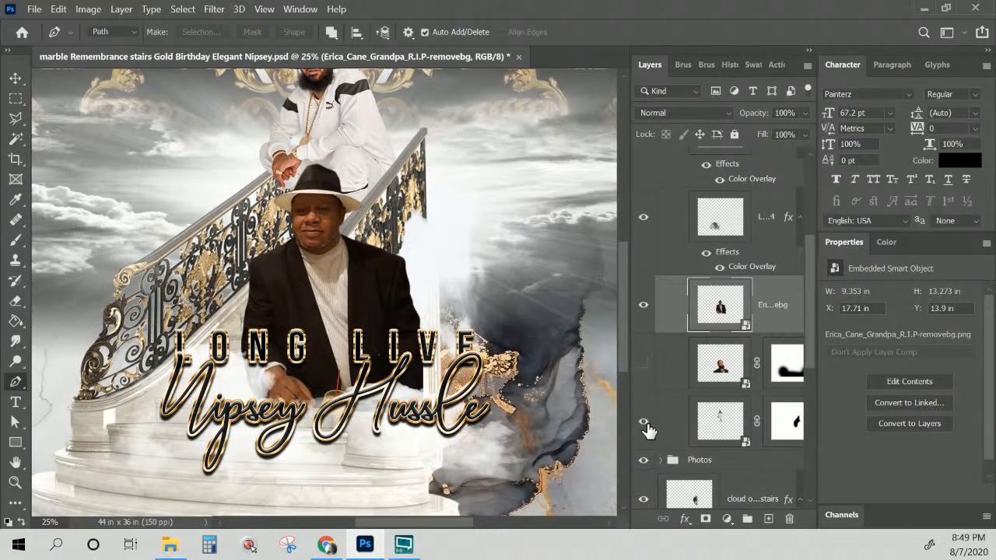
click(644, 425)
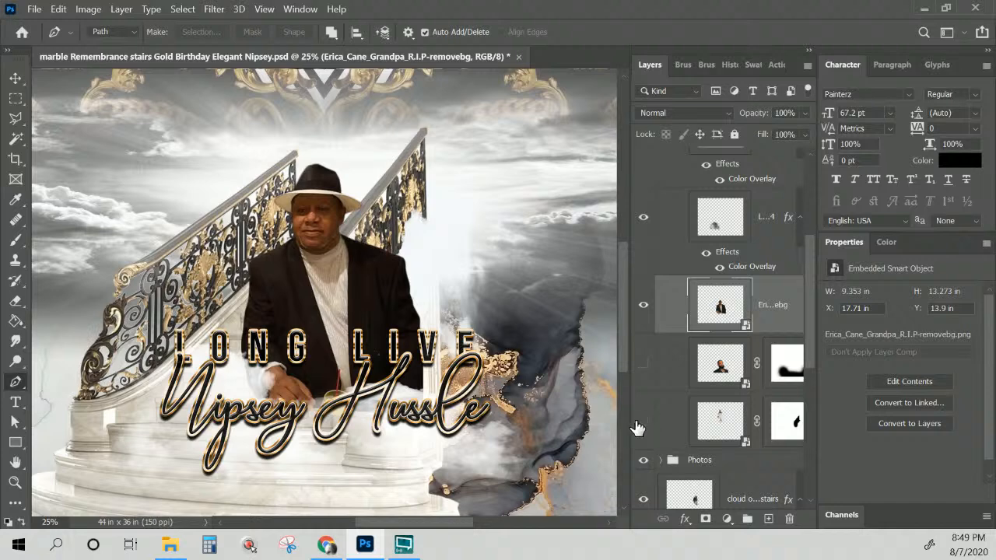
scroll(458, 449, up, 4)
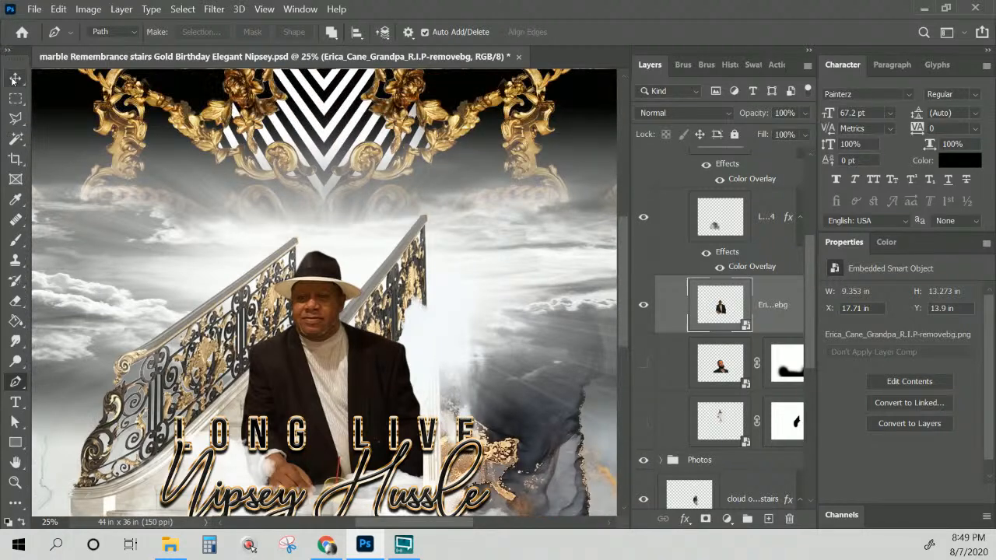
- Scale the grandpa photo up to about 265% and position it centred at the top of the marble stairs
click(15, 79)
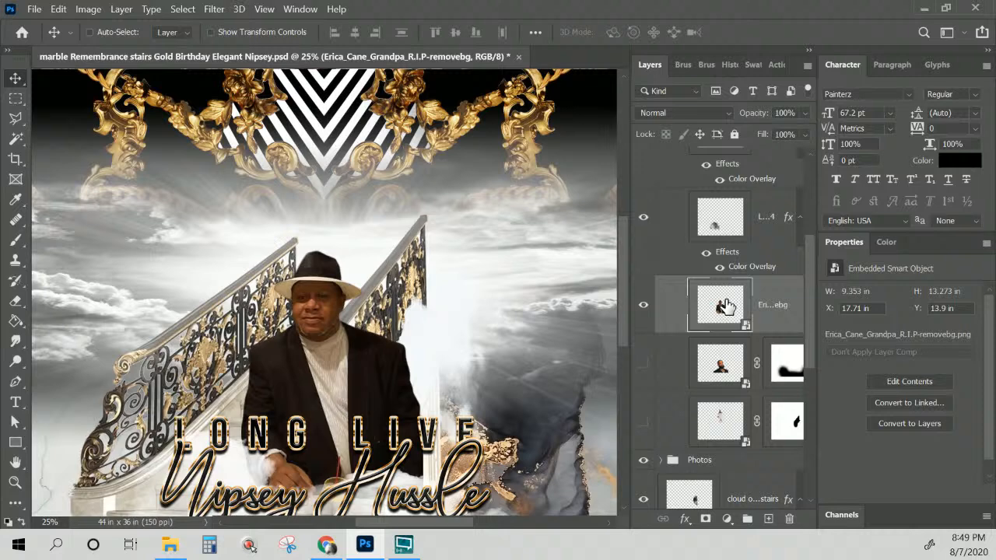
key(ctrl+0)
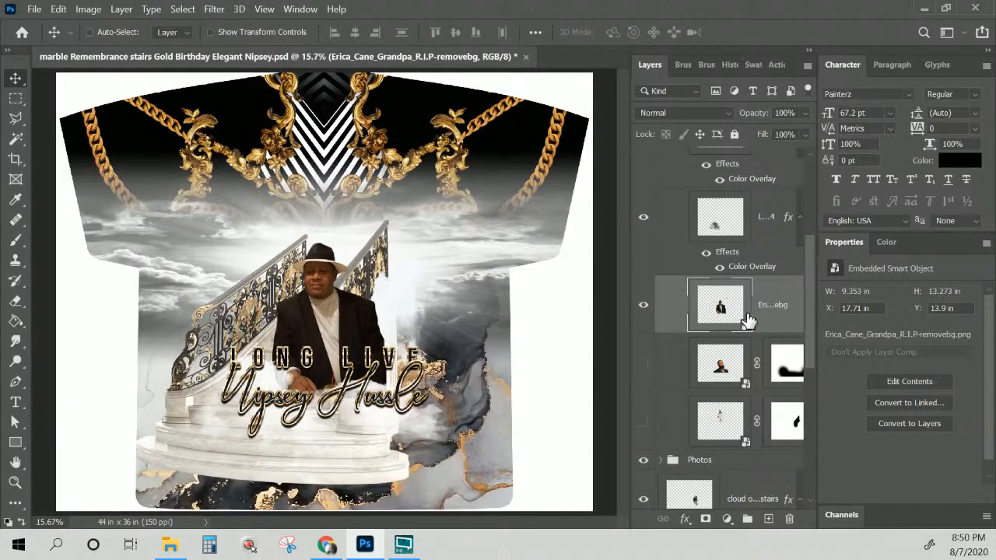
key(ctrl+t)
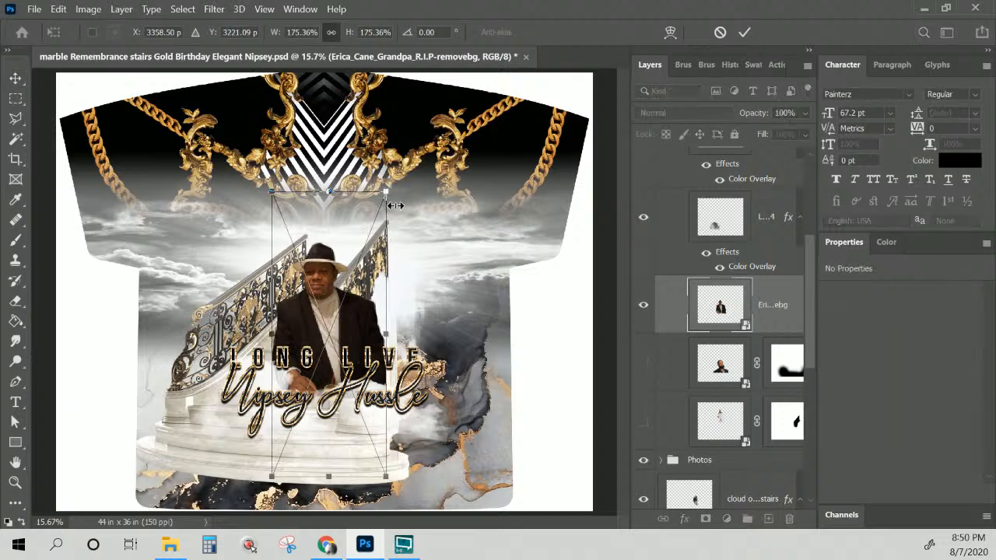
drag(389, 189, 507, 70)
drag(350, 280, 330, 337)
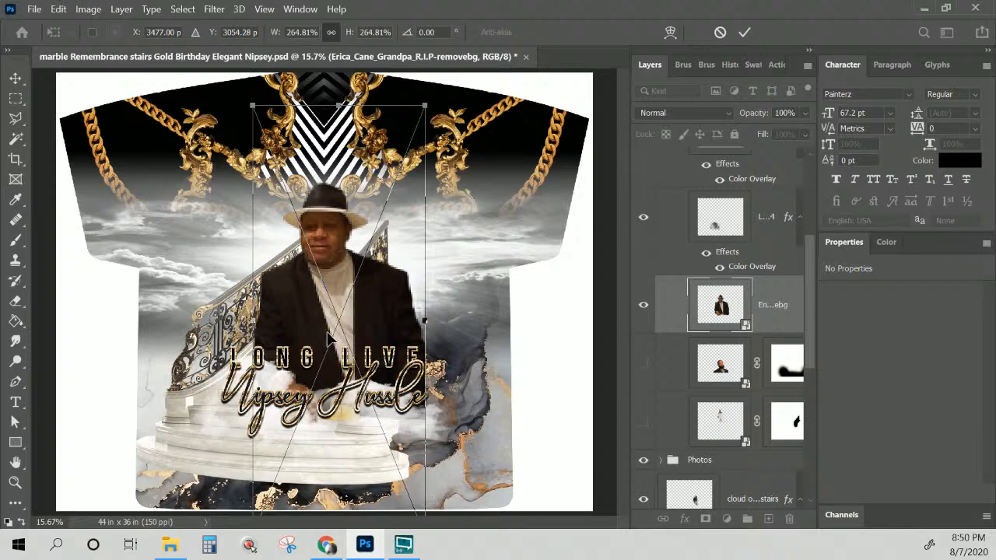
key(Return)
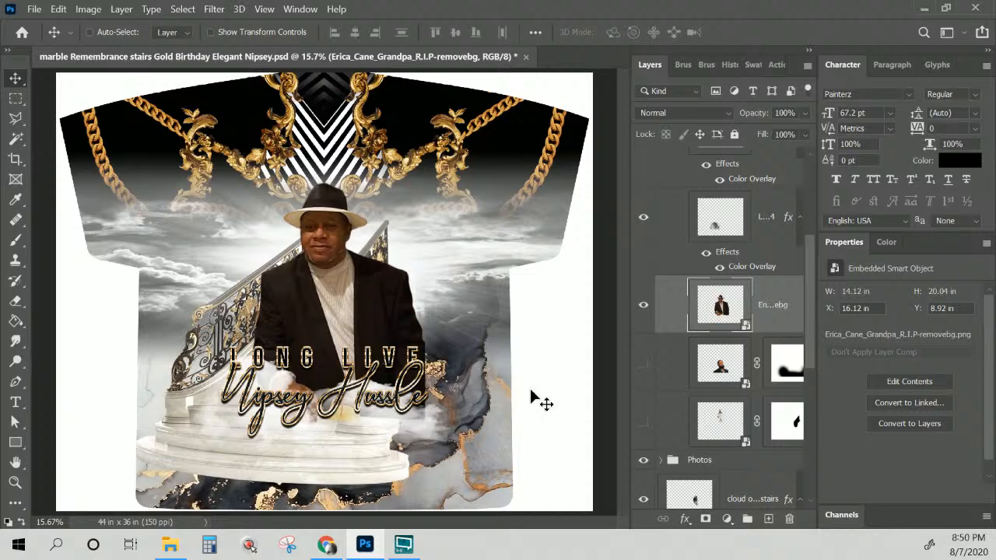
- Add a layer mask to the grandpa photo and set the soft Brush to 900 px for painting on it
click(706, 519)
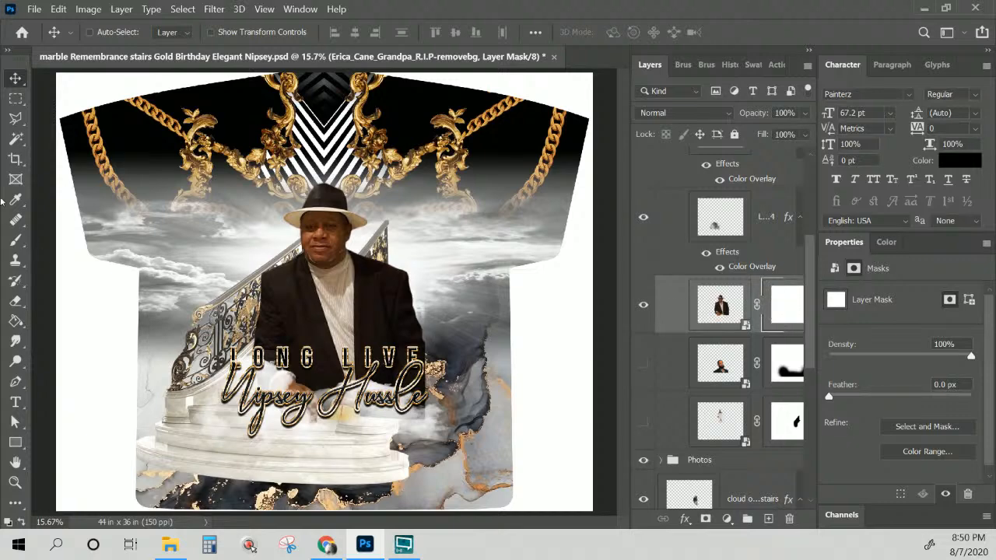
click(13, 243)
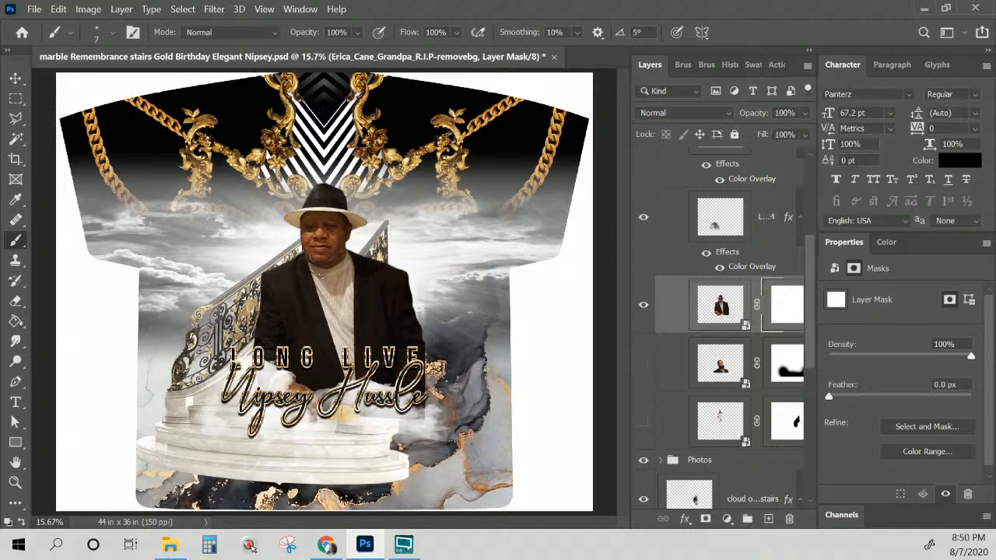
click(112, 34)
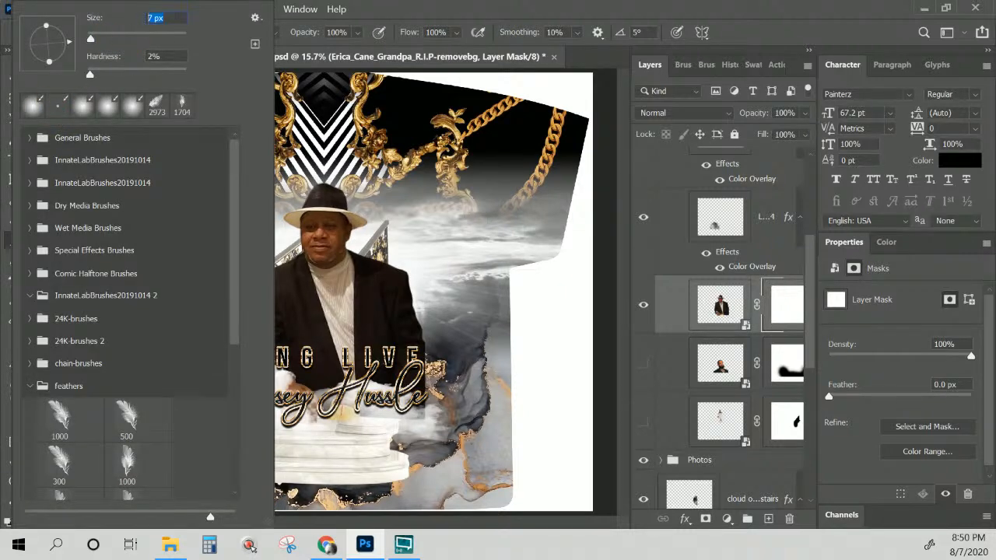
text(500)
key(Return)
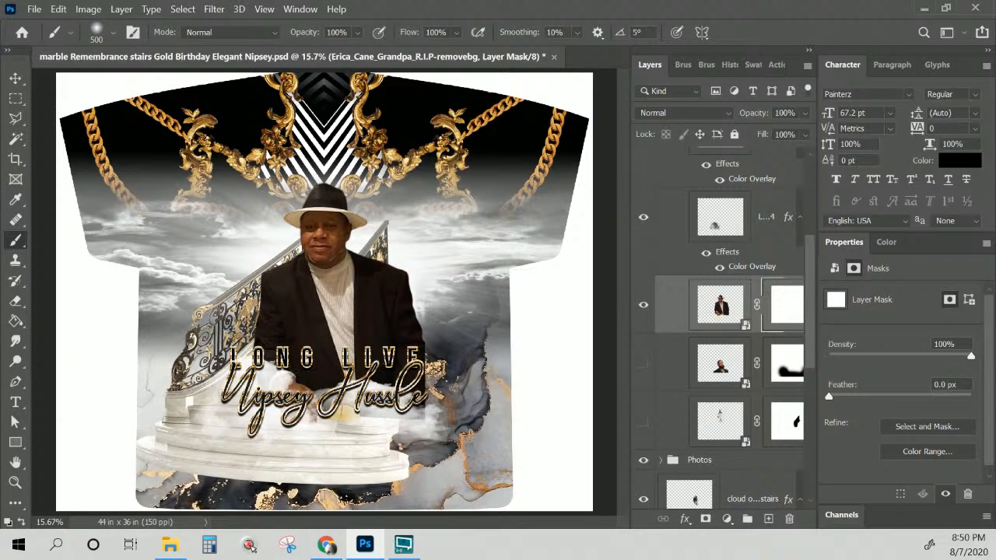
click(104, 37)
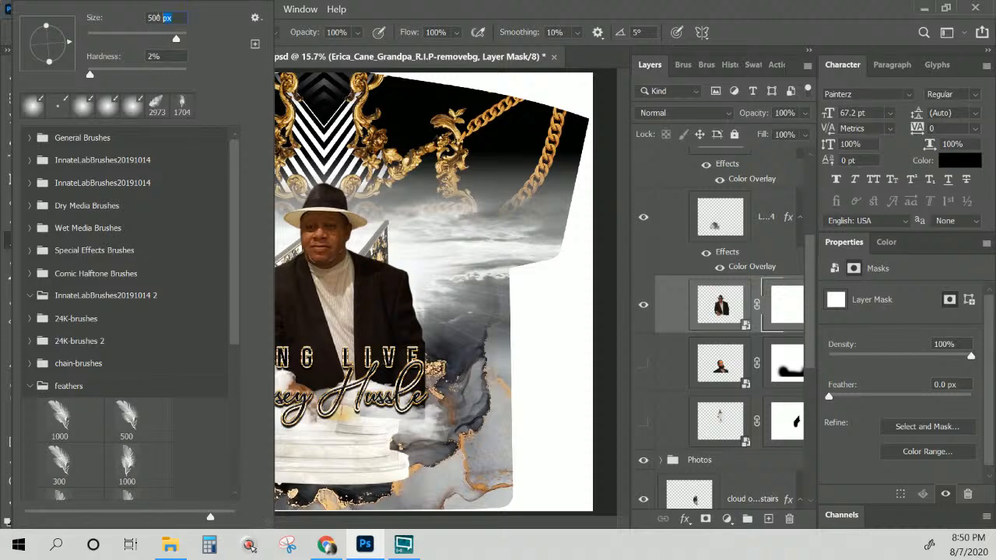
text(5)
key(Return)
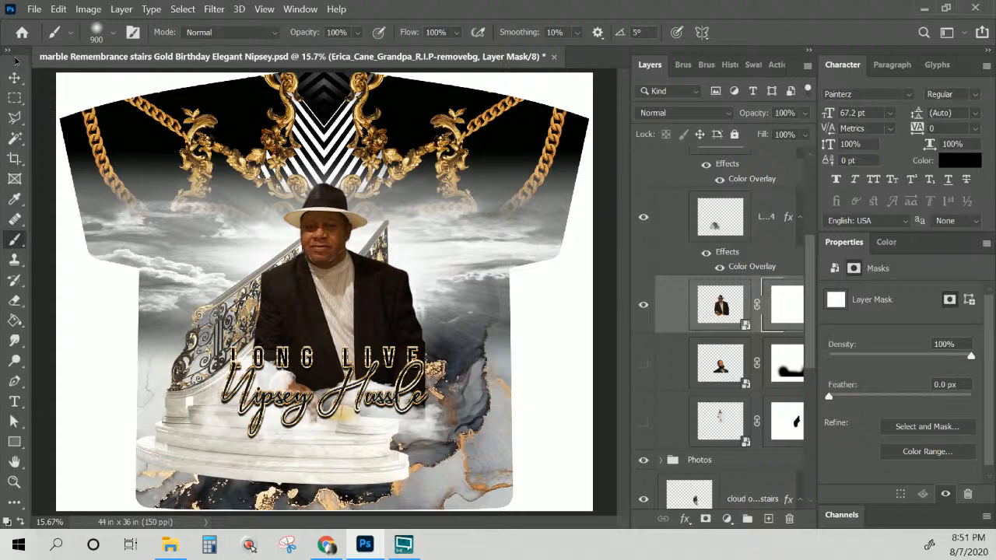
- Paint black on the mask along the photo's lower edge to fade the grandpa into the clouds and stairs
drag(18, 62, 21, 30)
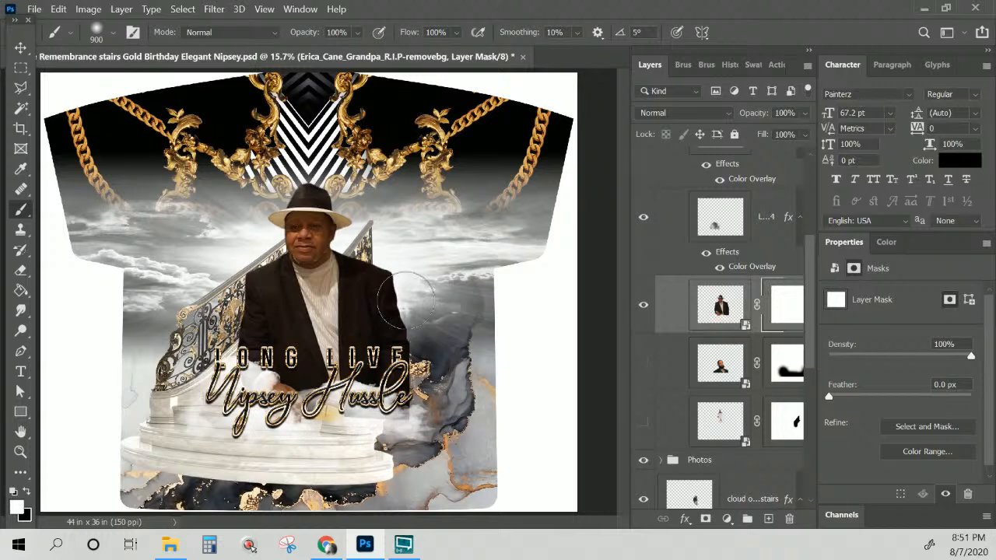
click(26, 492)
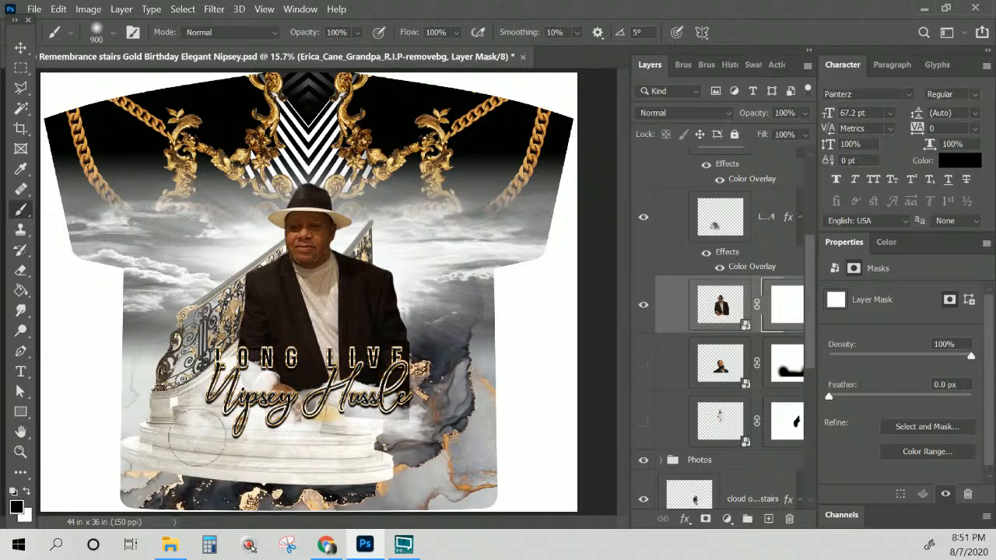
mouse_move(433, 403)
mouse_down()
mouse_move(440, 373)
mouse_move(393, 405)
mouse_move(433, 363)
mouse_up()
mouse_move(376, 443)
mouse_down()
mouse_move(323, 455)
mouse_move(250, 453)
mouse_move(206, 411)
mouse_up()
click(191, 391)
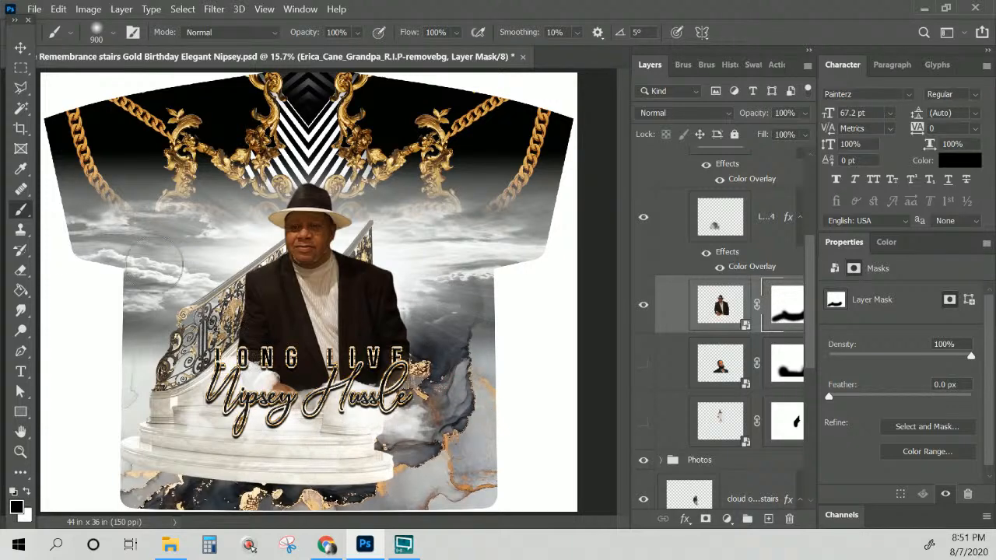
- Duplicate the text group as "text copy" and hide the original text group
click(21, 47)
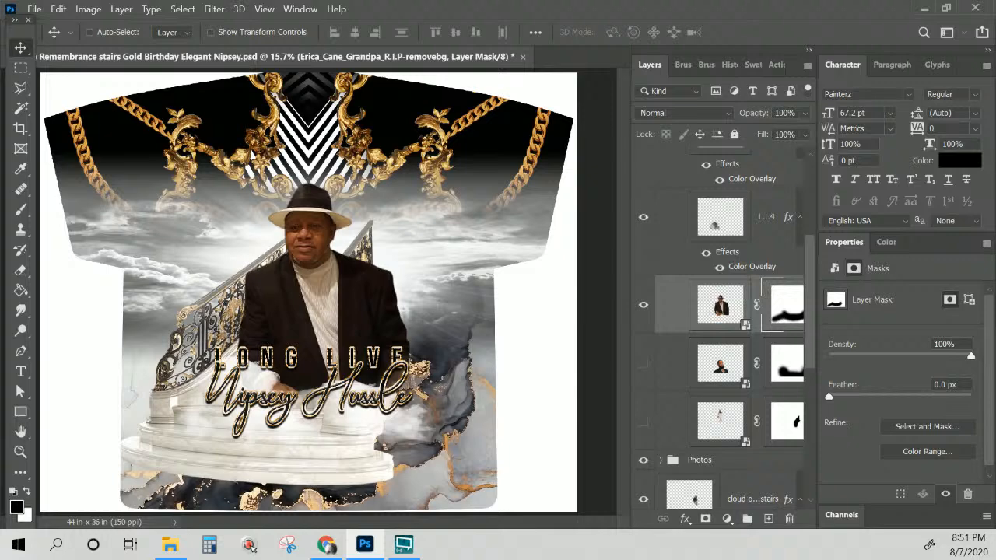
scroll(730, 297, up, 3)
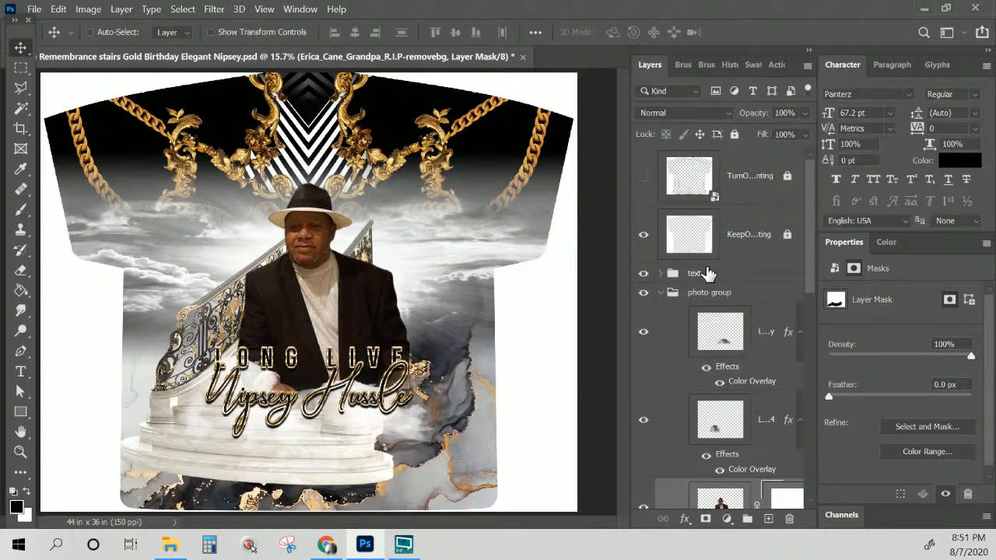
click(706, 272)
right_click(724, 282)
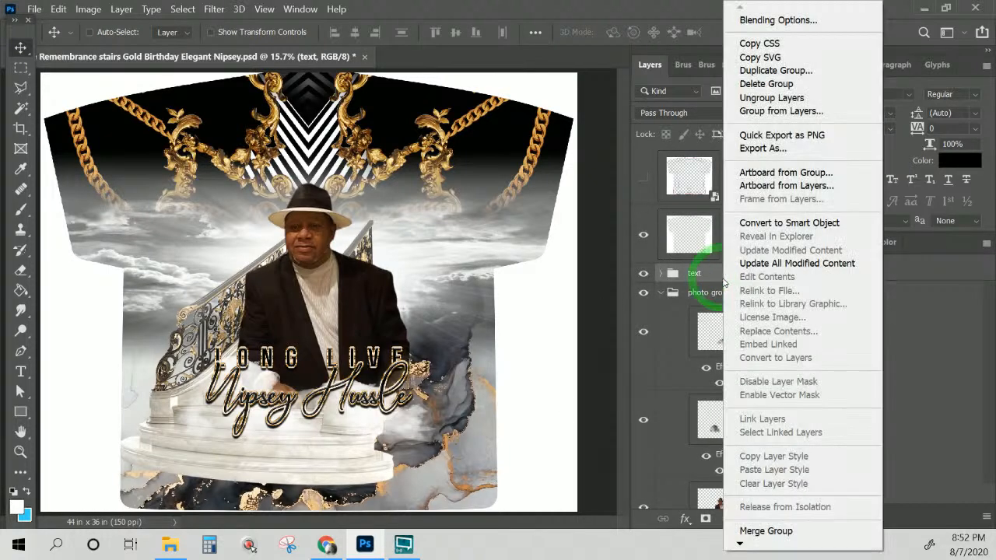
click(770, 70)
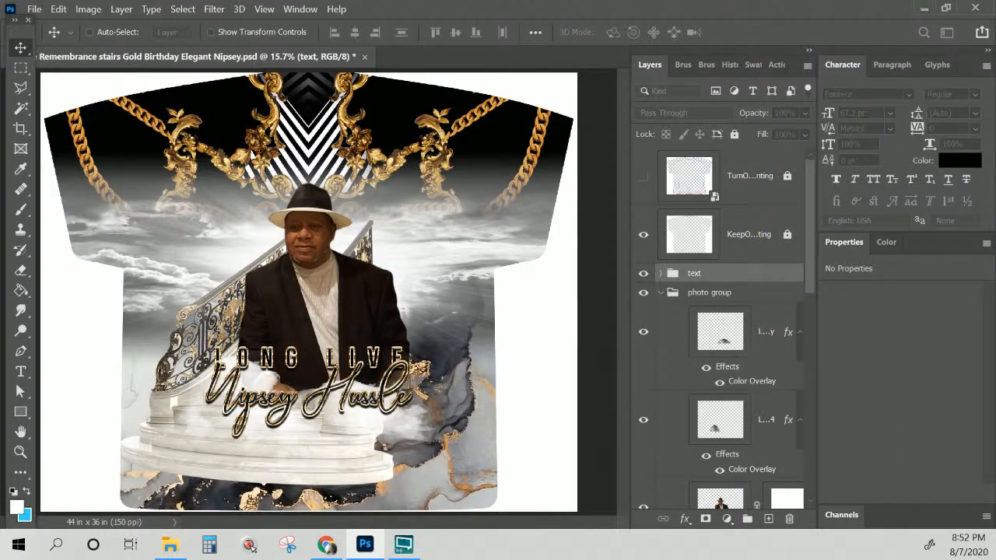
key(Return)
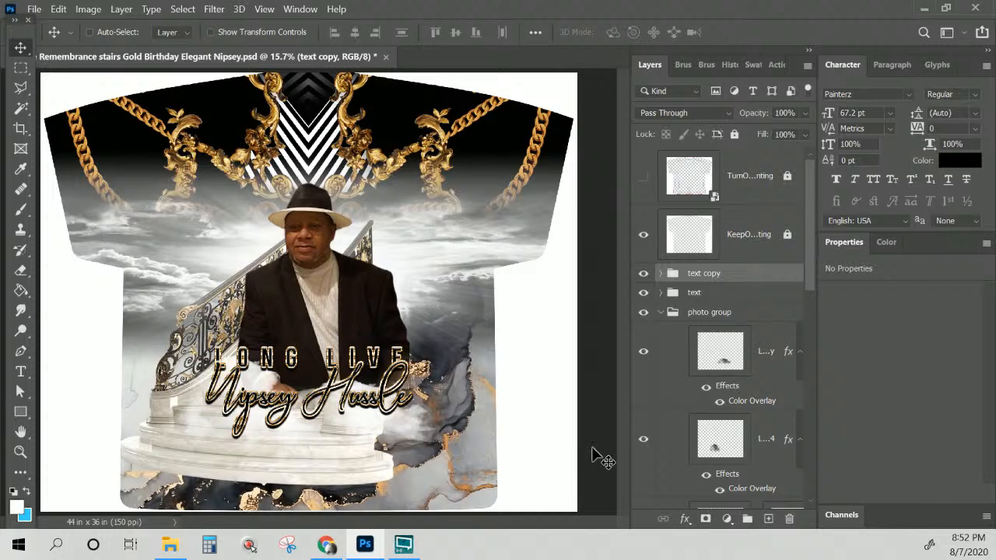
click(644, 292)
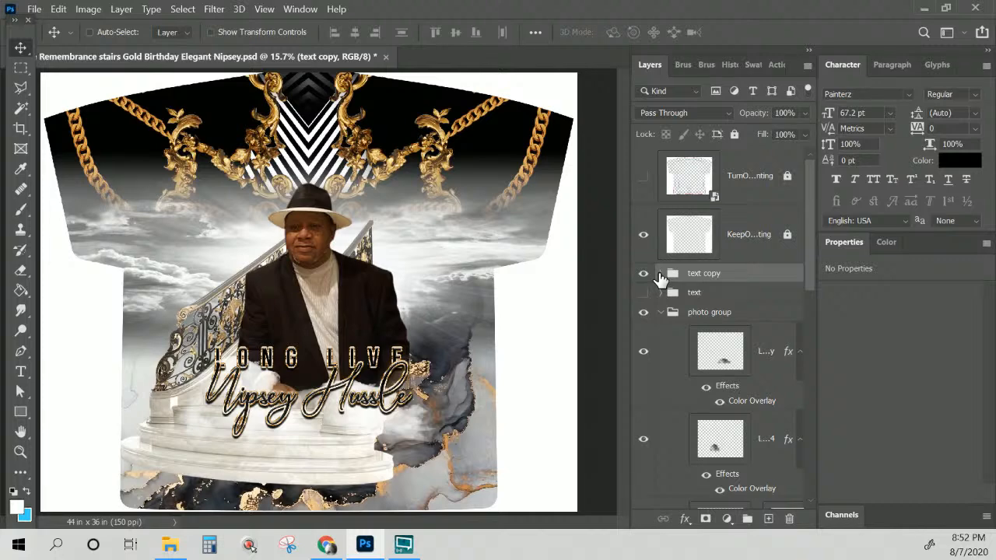
- Show the locked guide layer with the shirt size edges and the text and photo safe area
click(660, 274)
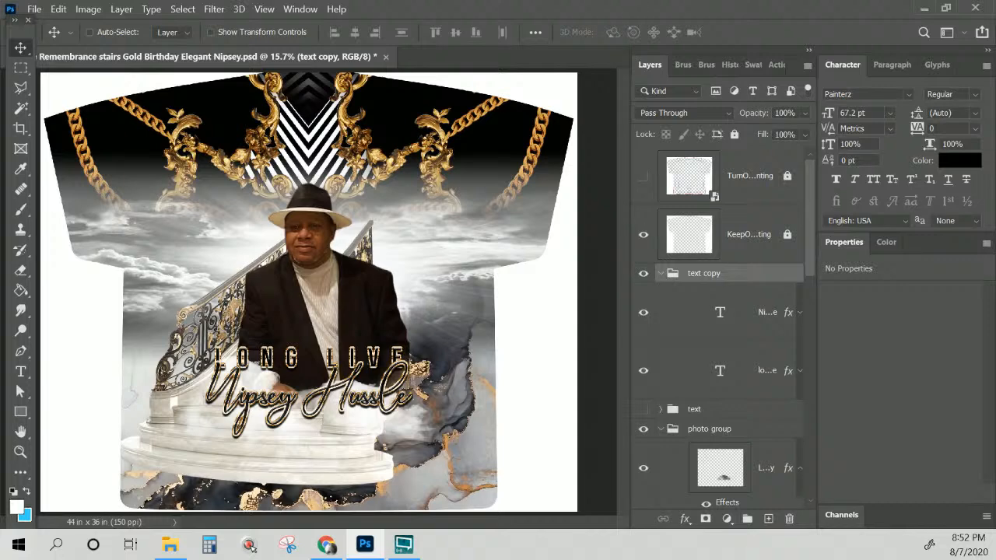
click(661, 274)
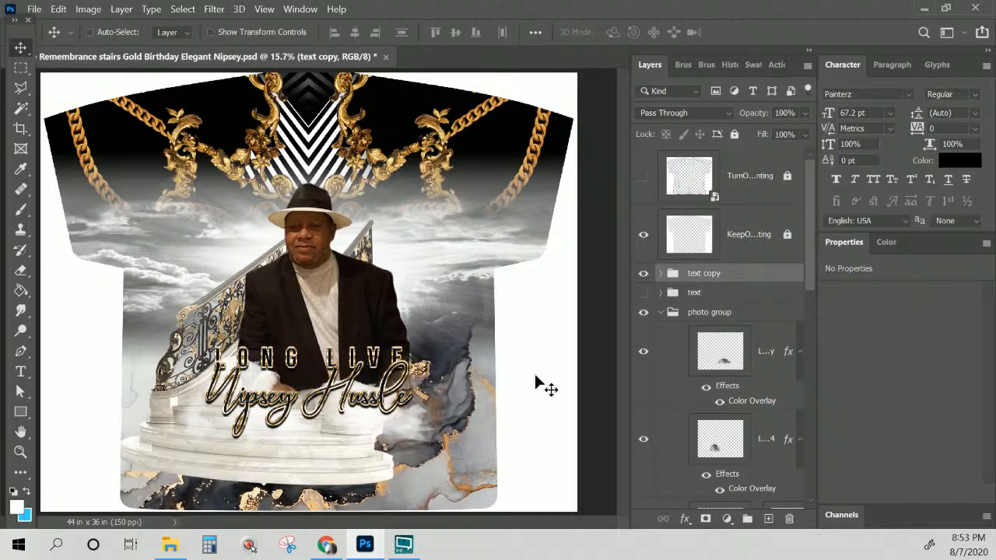
click(643, 177)
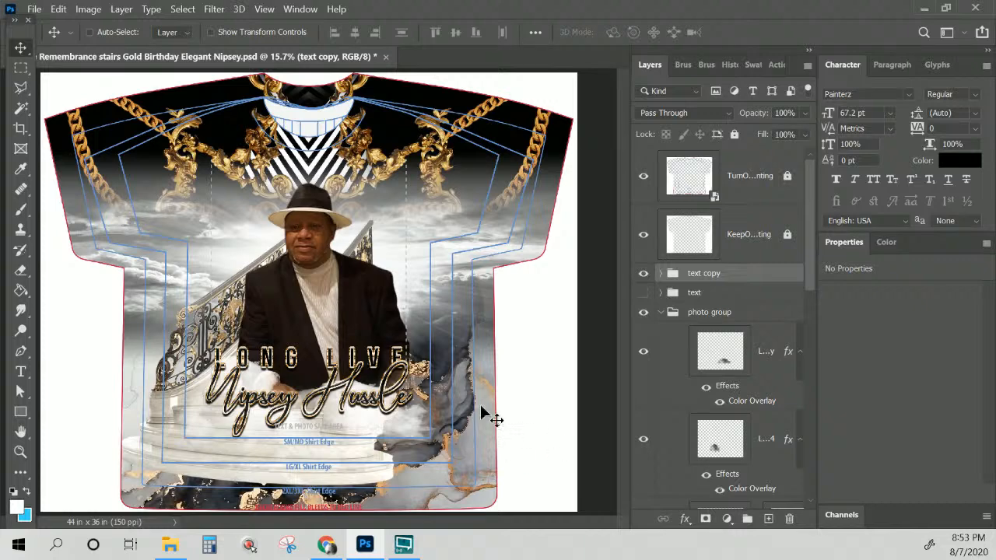
- Replace the "LONG LIVE" wording in the text copy group with "ALWAYS"
click(704, 259)
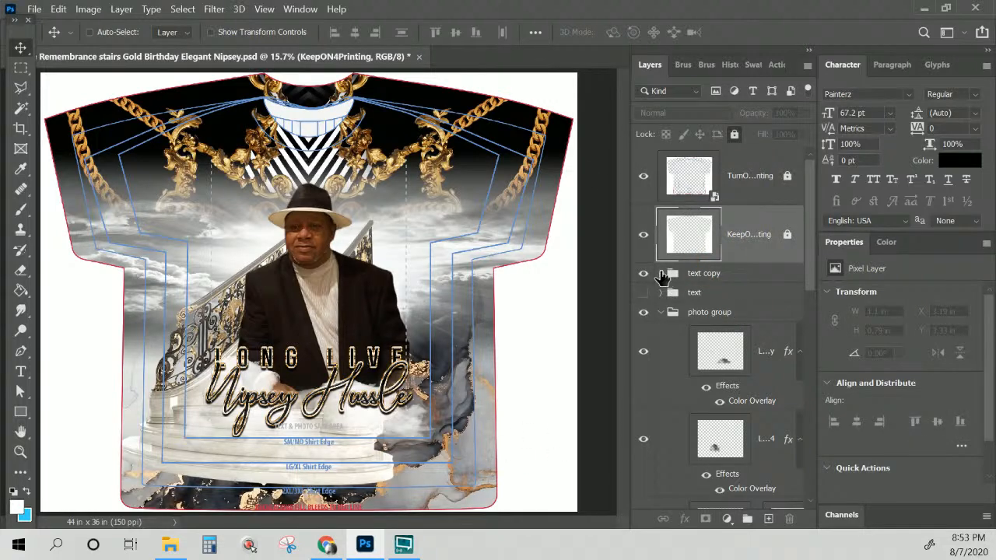
click(662, 273)
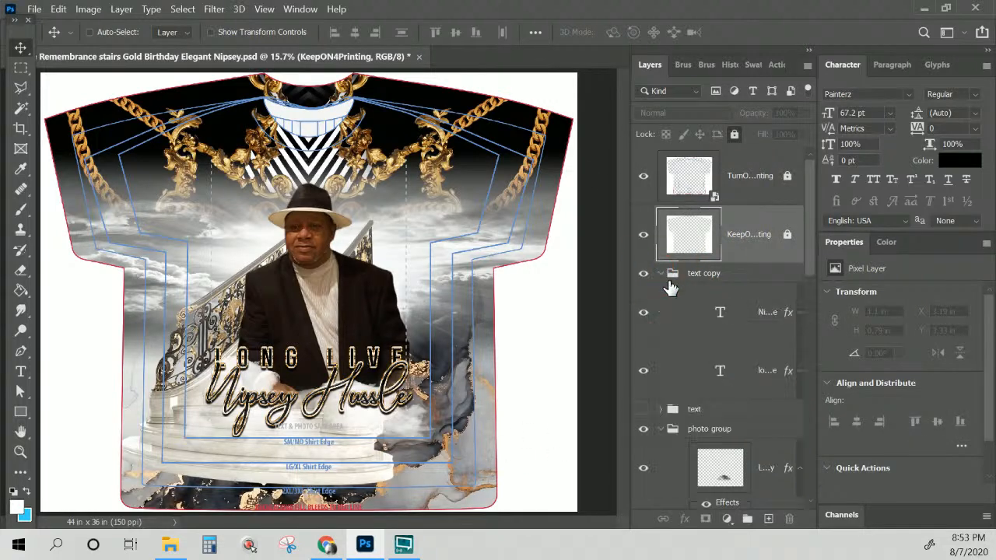
click(715, 319)
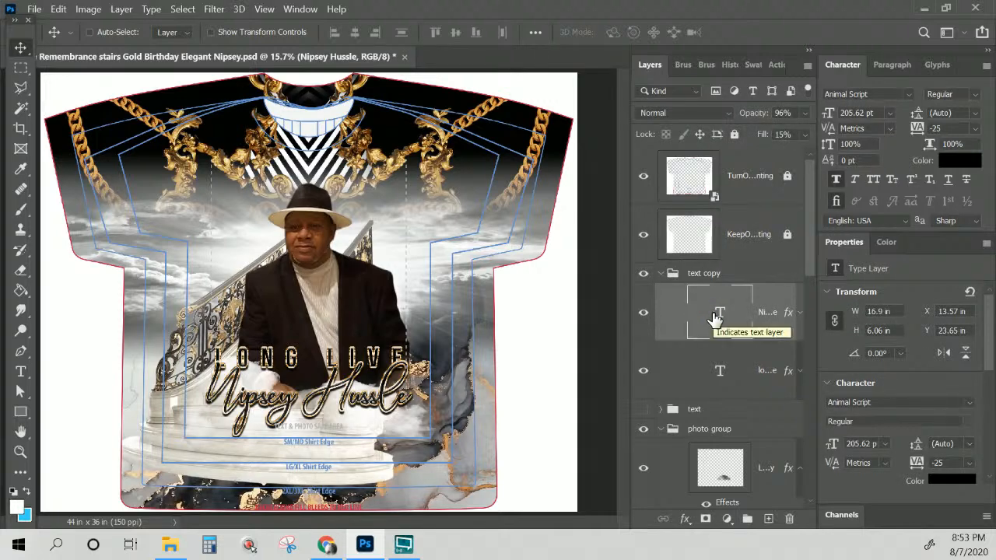
right_click(293, 368)
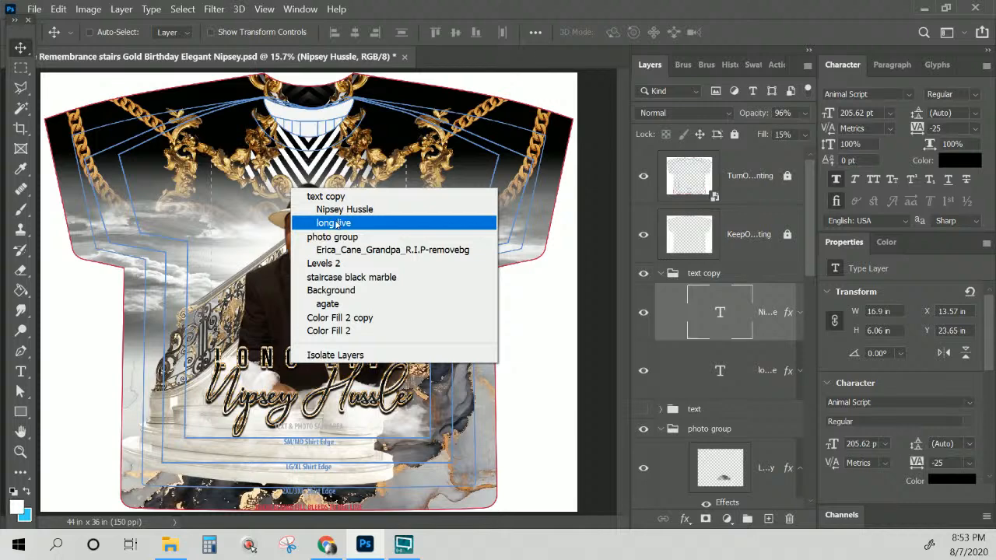
click(333, 223)
right_click(297, 366)
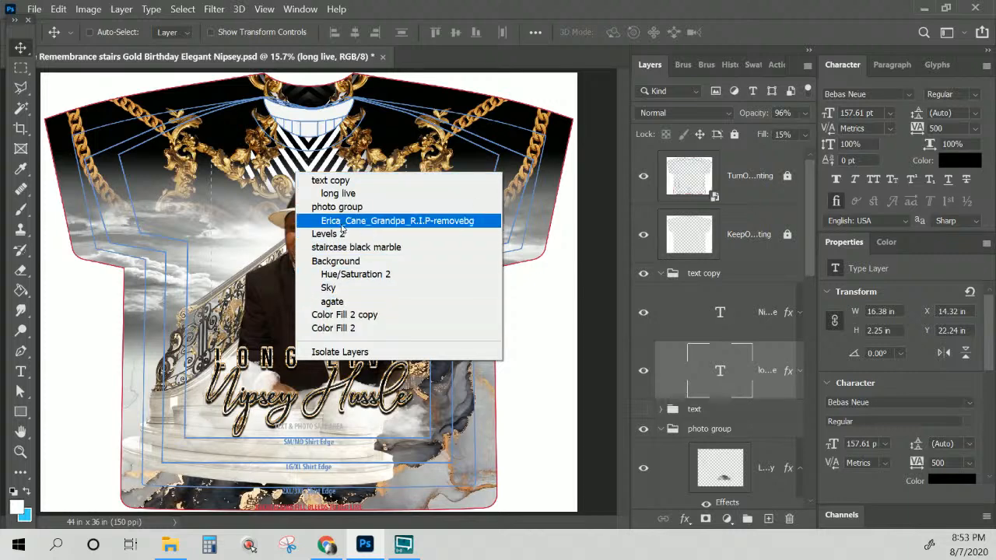
click(331, 200)
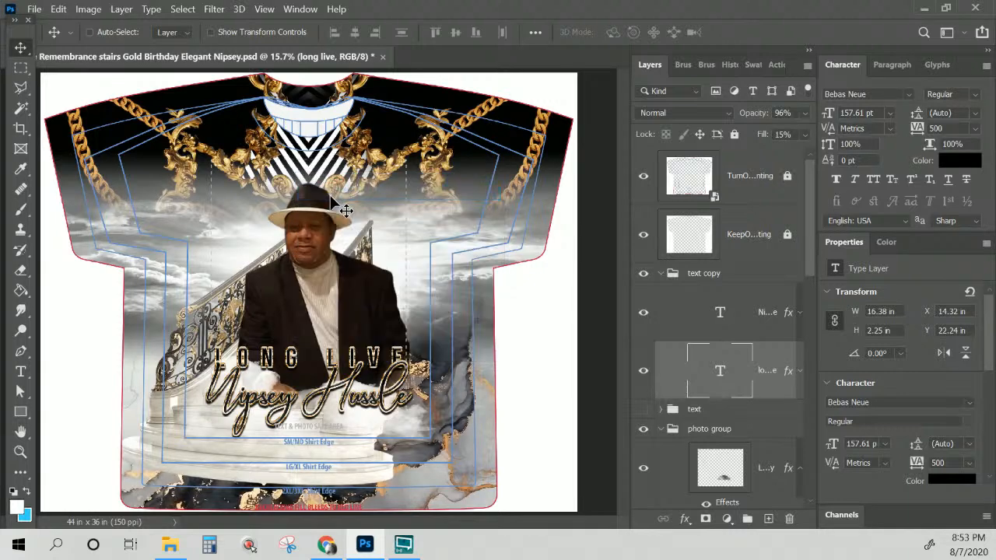
double_click(722, 376)
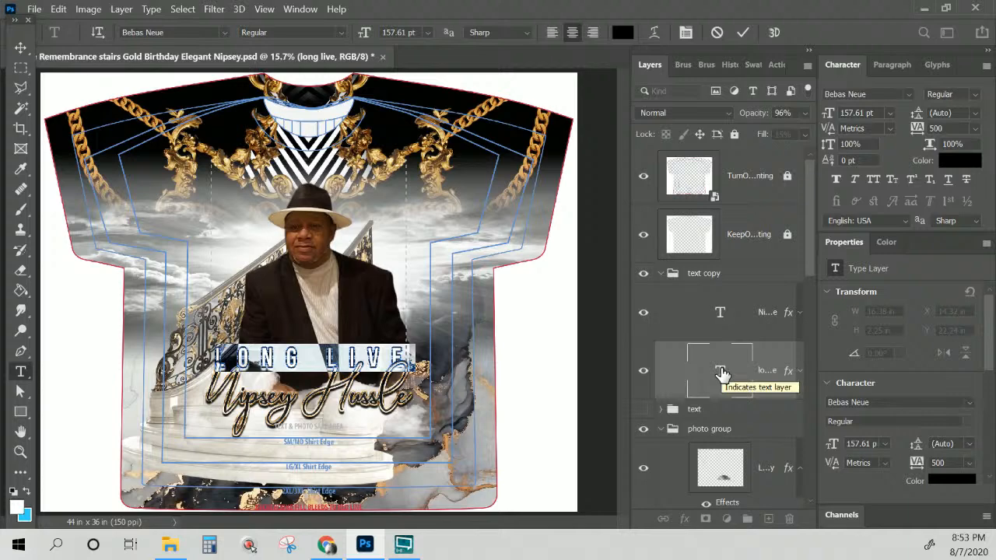
text(alway)
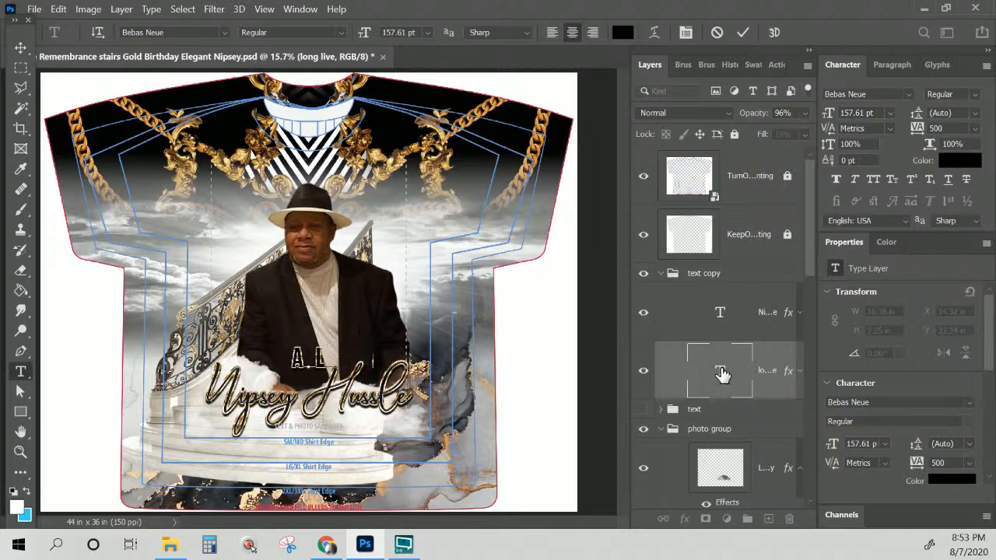
text(s)
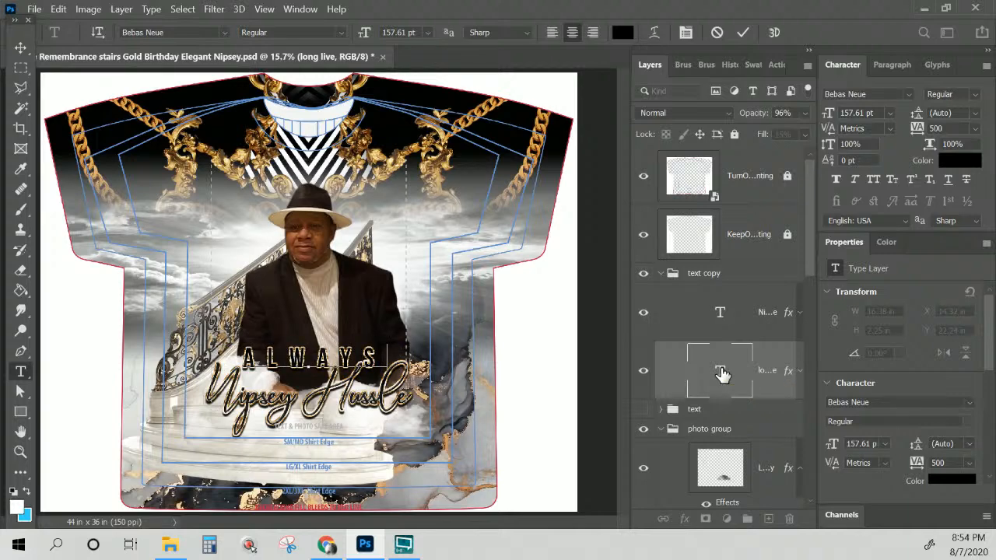
- Replace the "Nipsey Hussle" script wording in the text copy group with "In Our Hearts" and shift it slightly left under "ALWAYS"
double_click(720, 310)
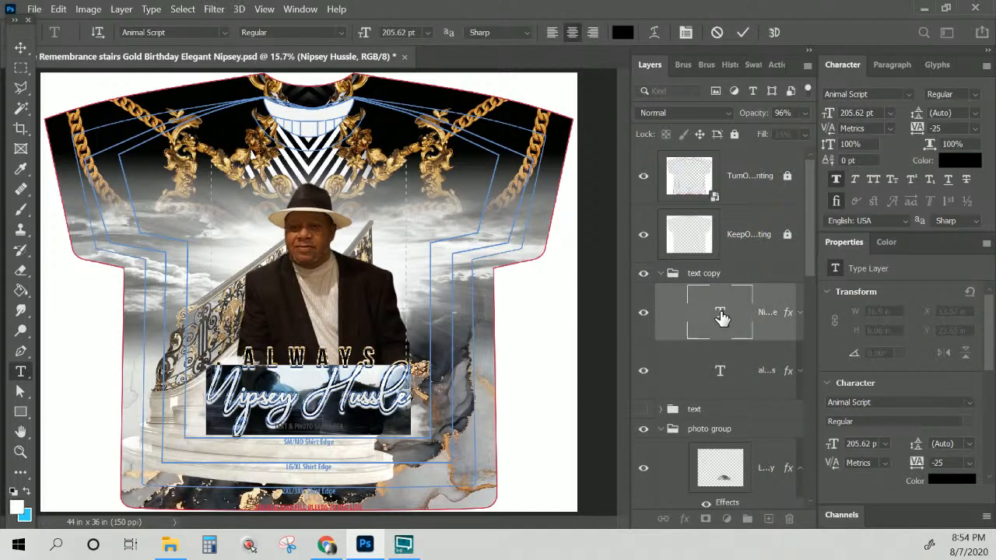
text(In Our )
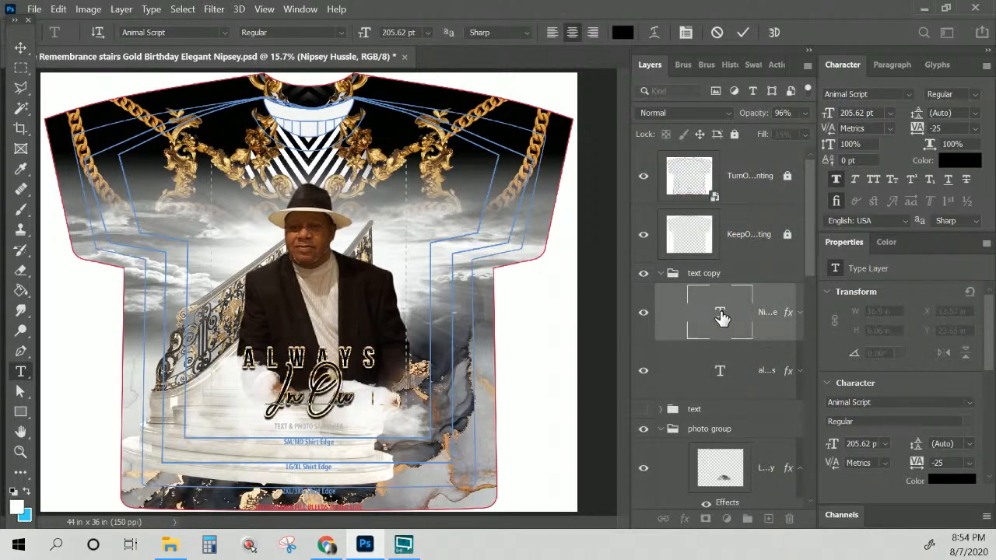
text(He)
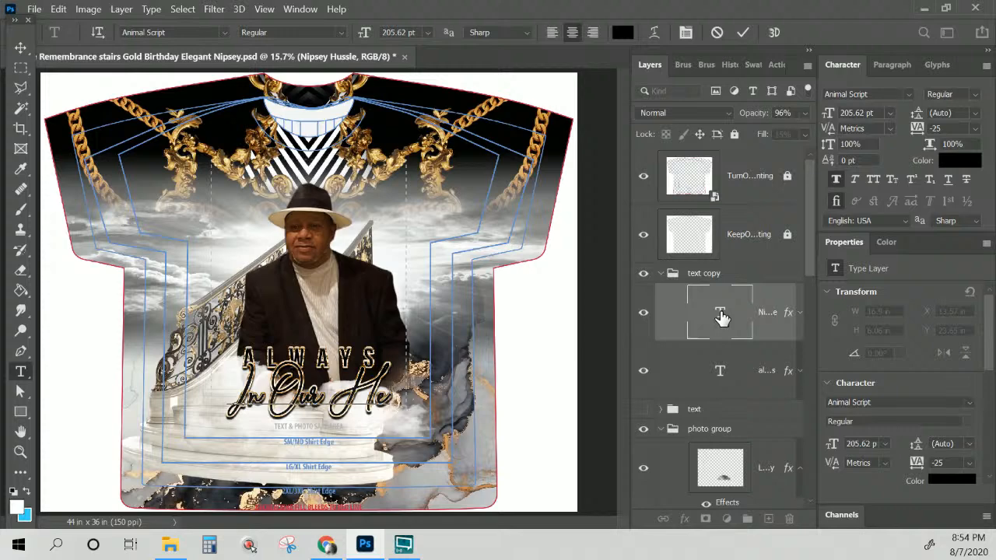
text(arts)
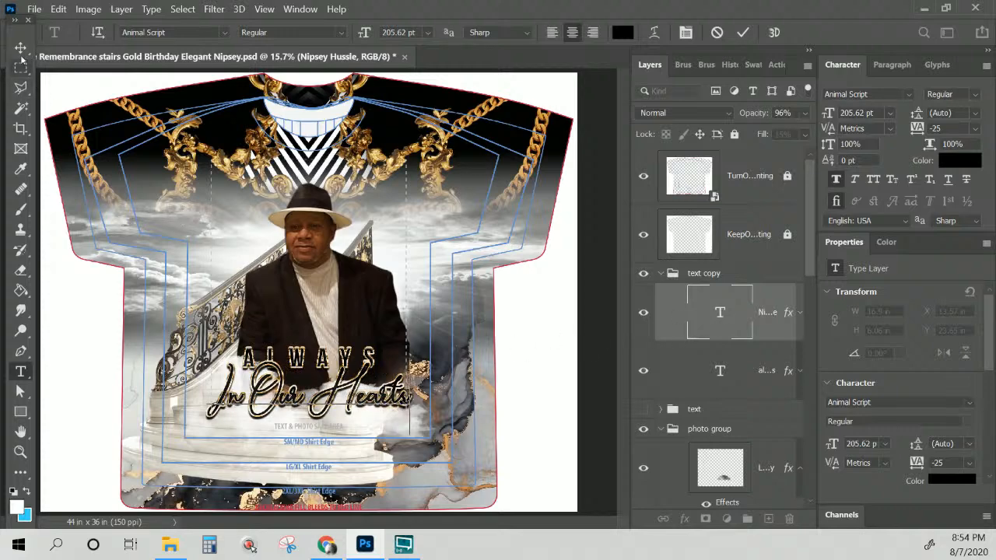
click(21, 47)
mouse_move(372, 393)
mouse_down()
mouse_move(348, 399)
mouse_move(355, 393)
mouse_up()
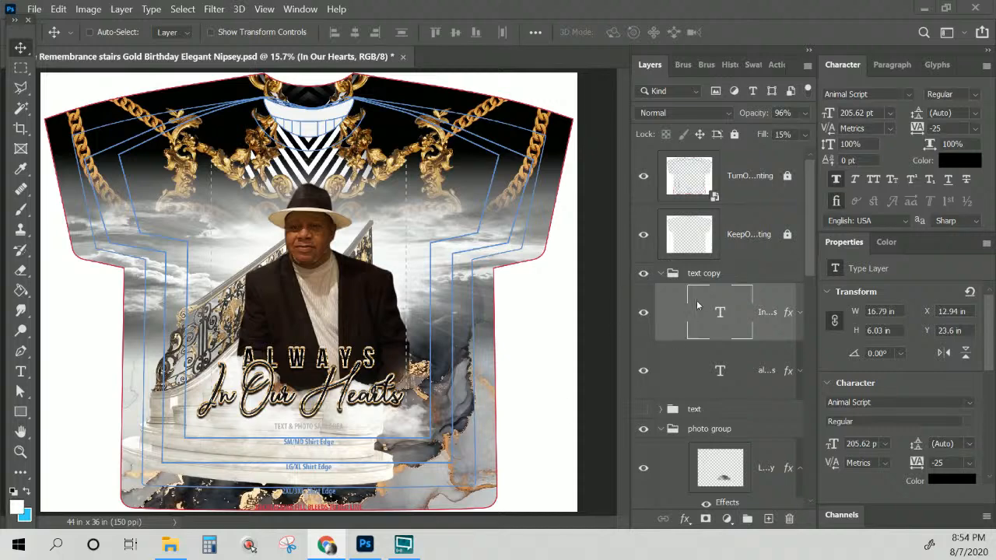
- Duplicate the "ALWAYS" text below "In Our Hearts" and replace the copy's wording with the grandpa's full name and title
click(723, 313)
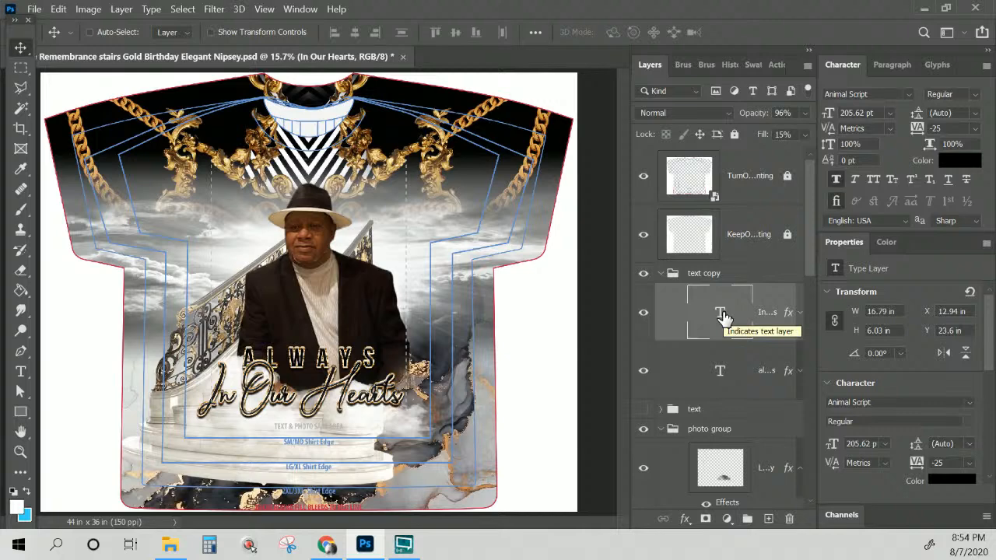
click(718, 370)
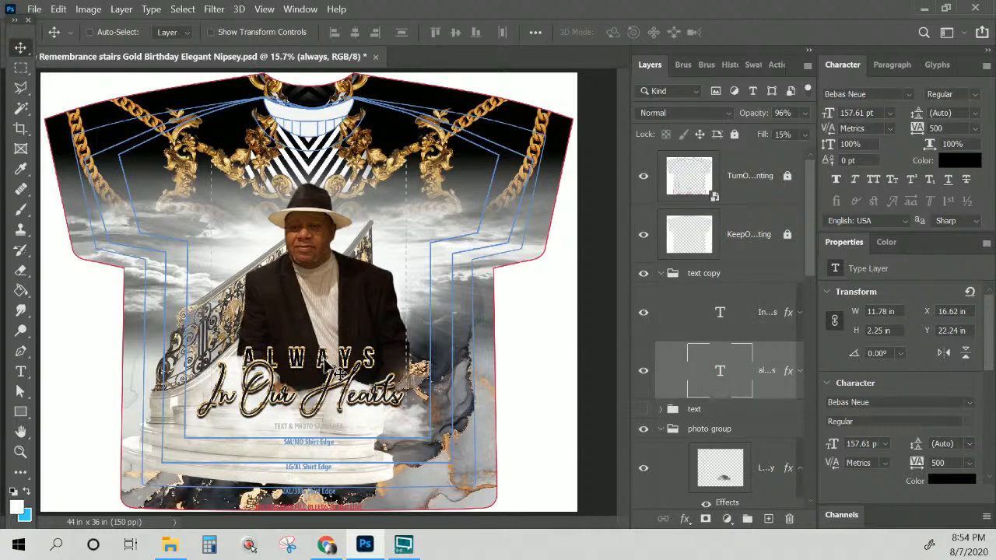
drag(336, 372, 327, 440)
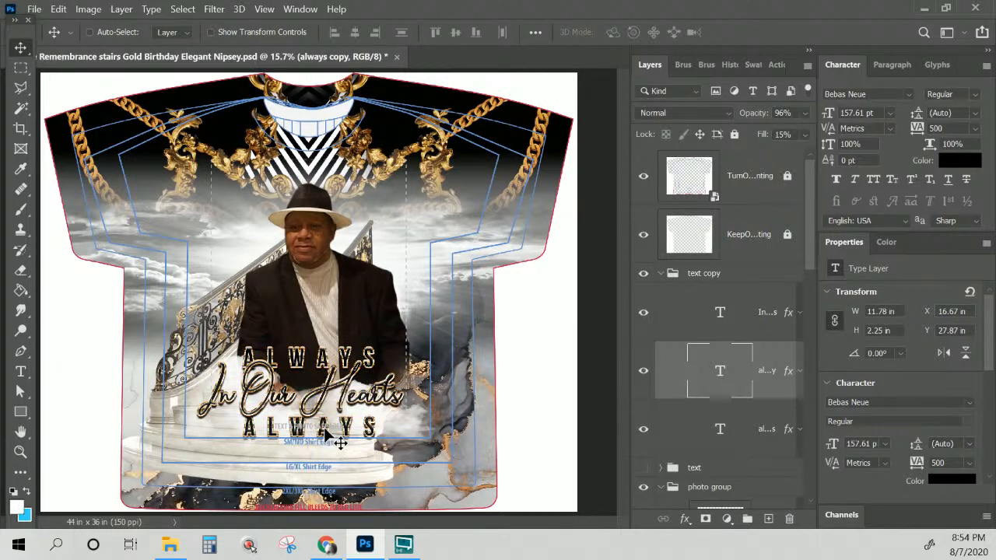
double_click(720, 372)
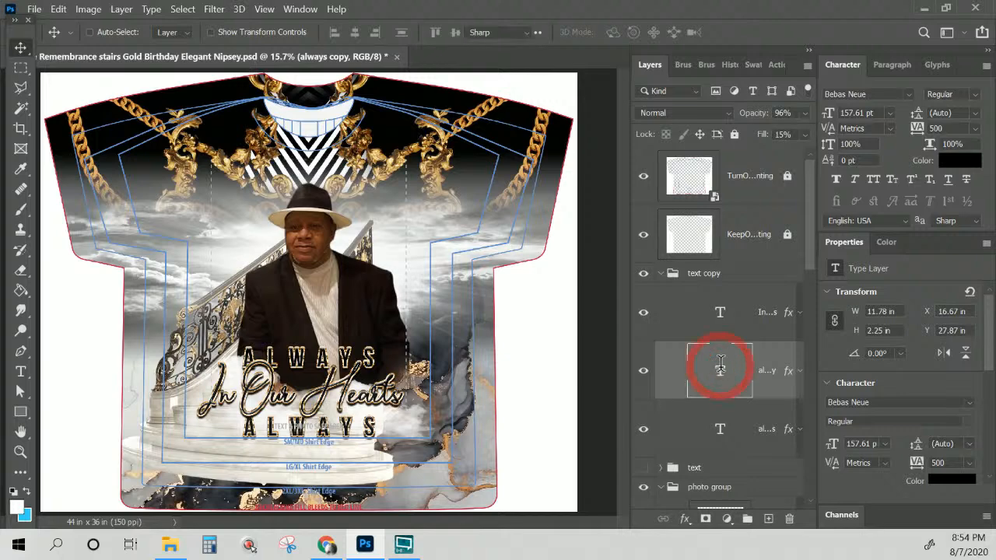
text(DR. WALTER WHITE SR.)
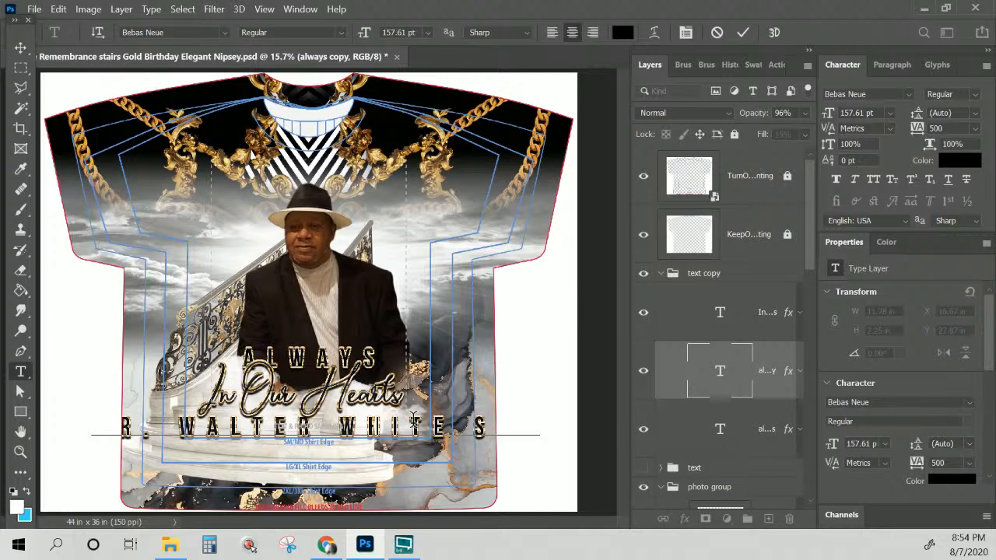
key(ctrl+Return)
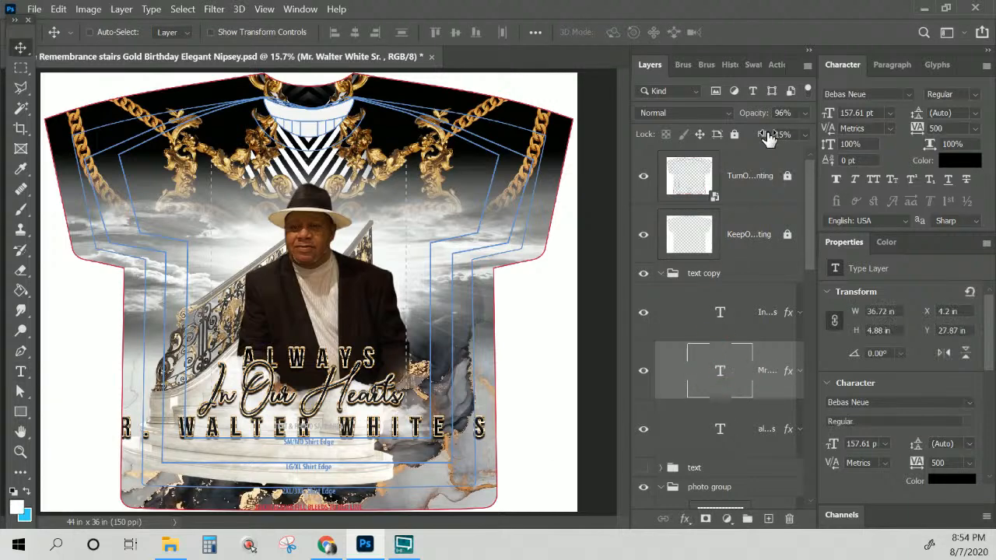
- Set the block-letter name layer's opacity to 100% and its character tracking to 100
click(804, 114)
drag(803, 127, 814, 134)
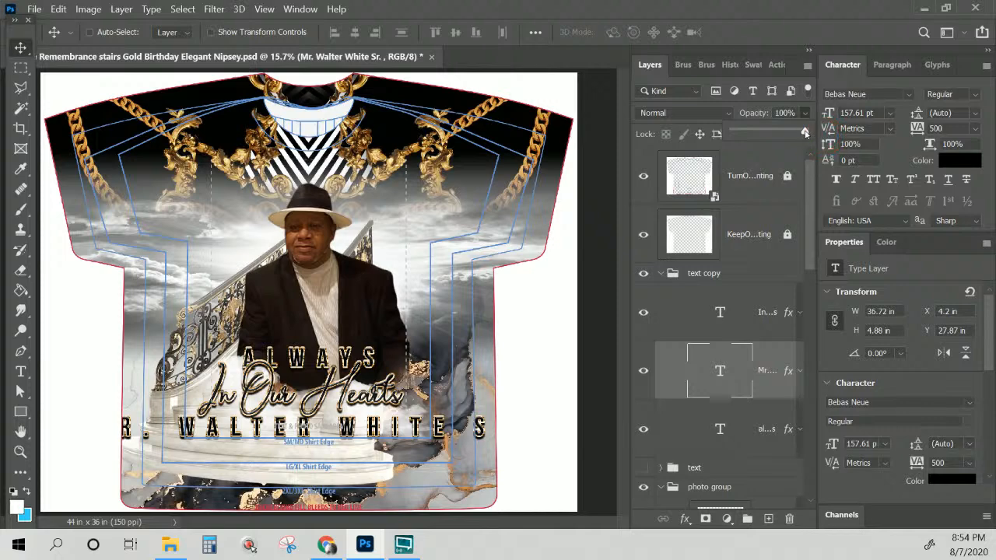
click(815, 135)
double_click(716, 377)
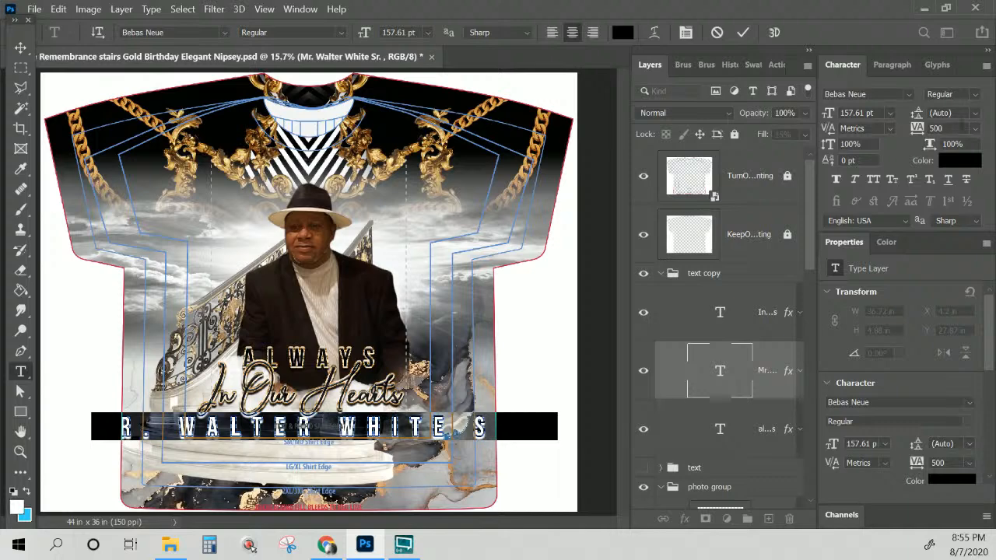
click(915, 128)
text(100)
key(Return)
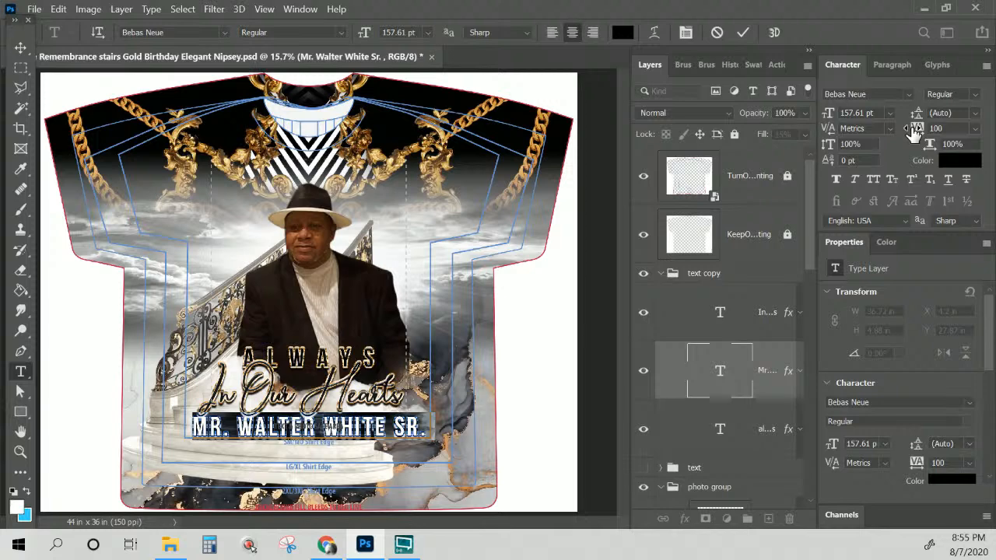
- Center the block-letter name within the guides and scale it to about 82.81% width and 112.84% height
click(21, 48)
drag(383, 425, 387, 426)
key(ctrl)
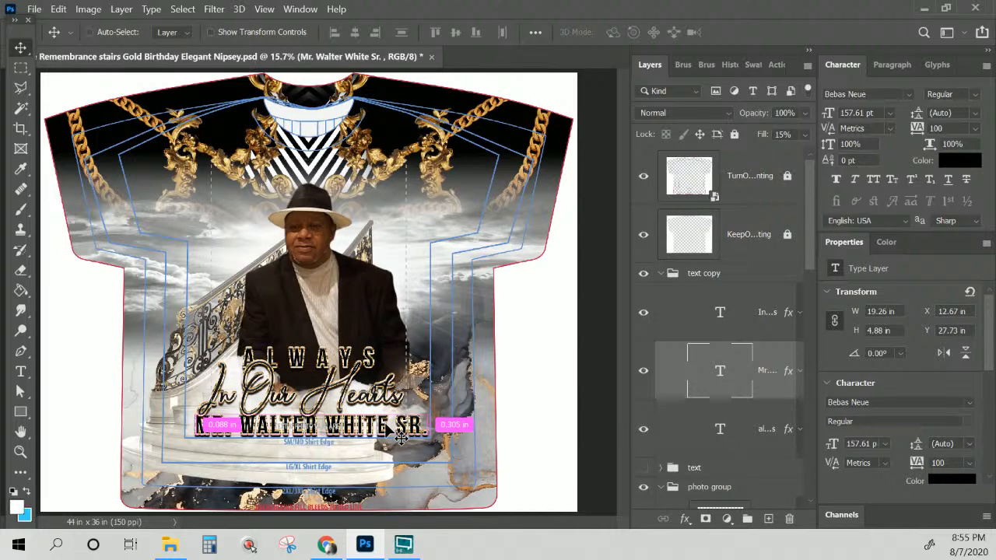
key(ctrl+t)
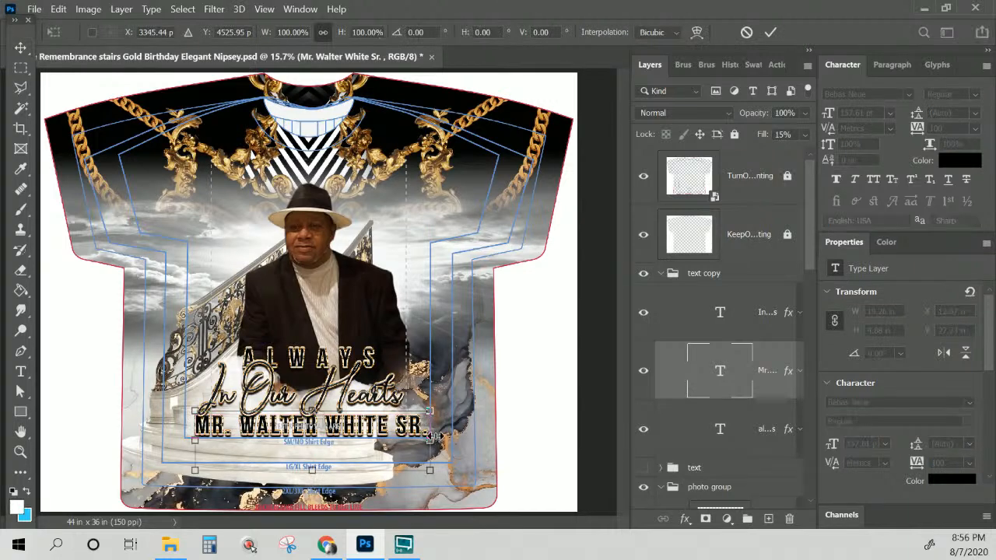
drag(427, 437, 410, 438)
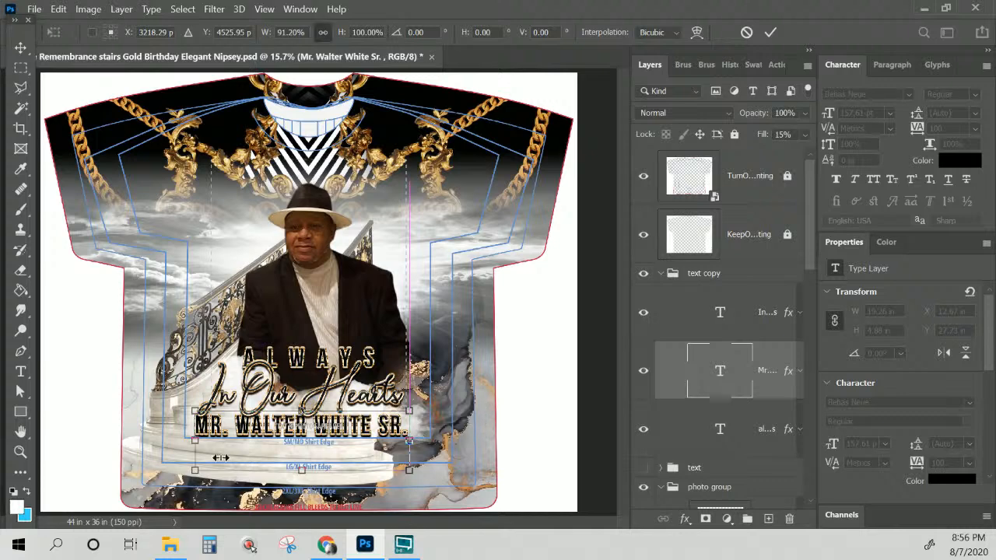
drag(197, 442, 214, 442)
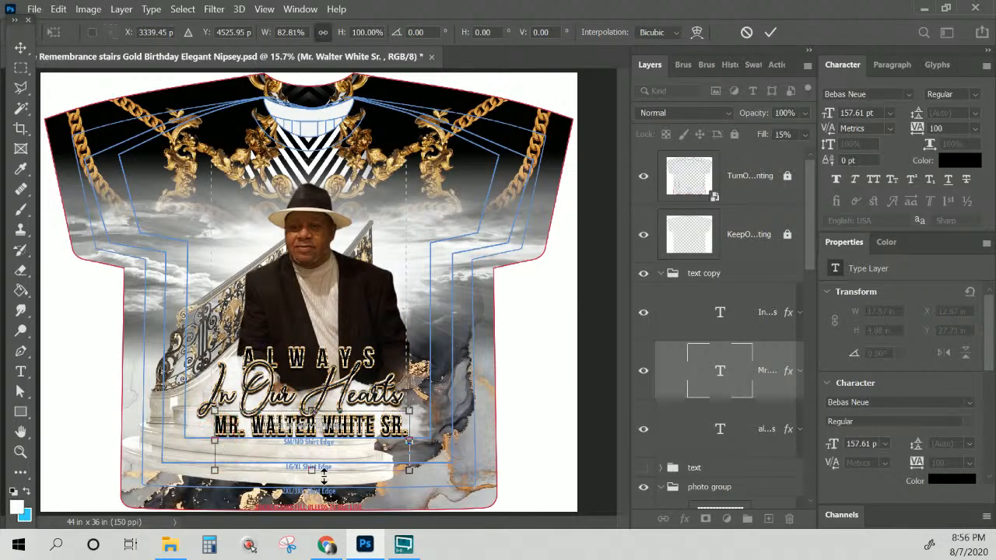
drag(311, 410, 310, 402)
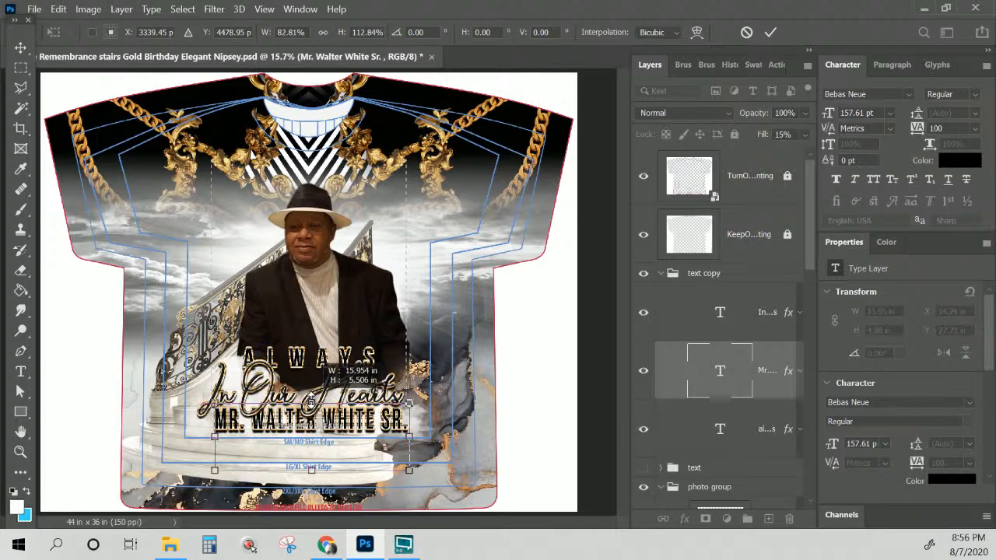
drag(310, 402, 311, 401)
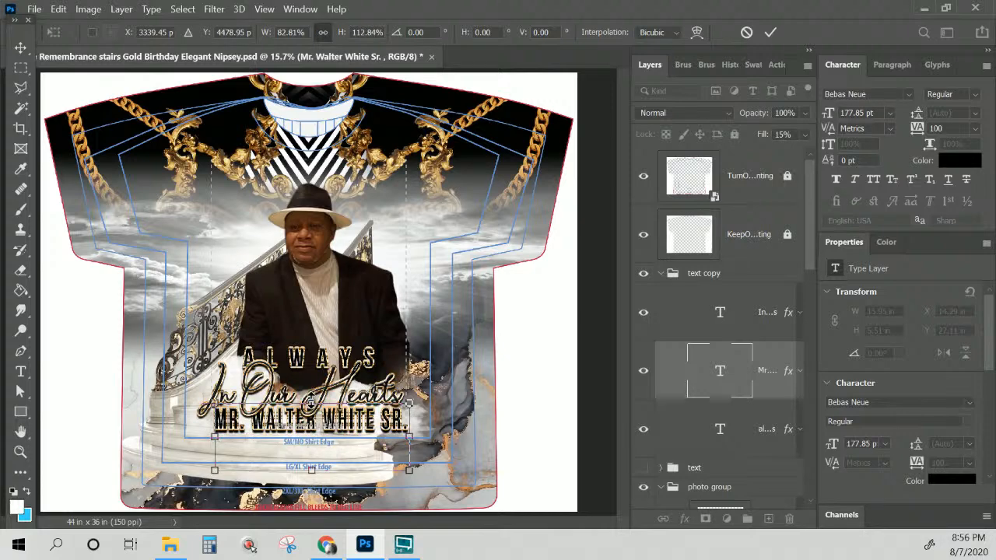
key(Return)
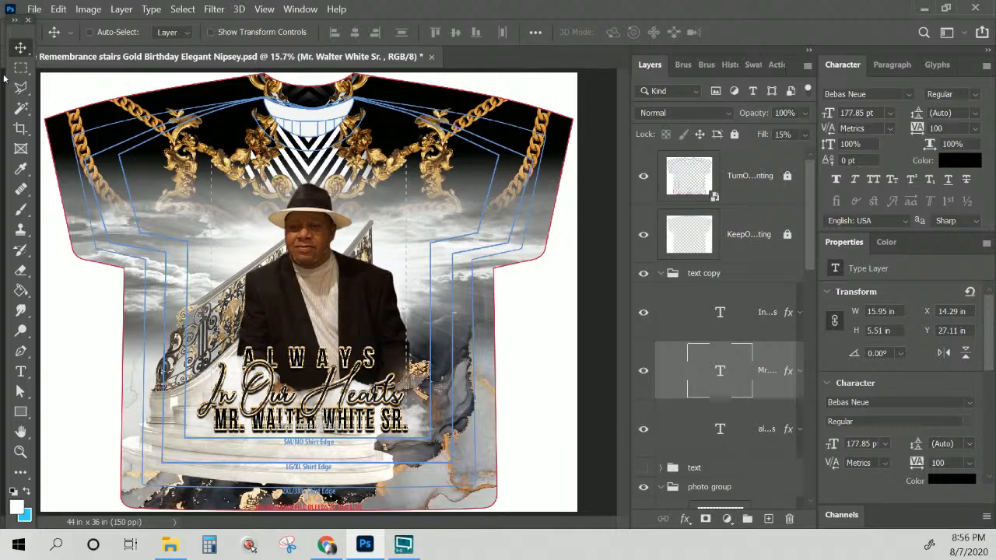
- Duplicate the "In Our Hearts" text layer and hide the original
click(17, 46)
right_click(327, 383)
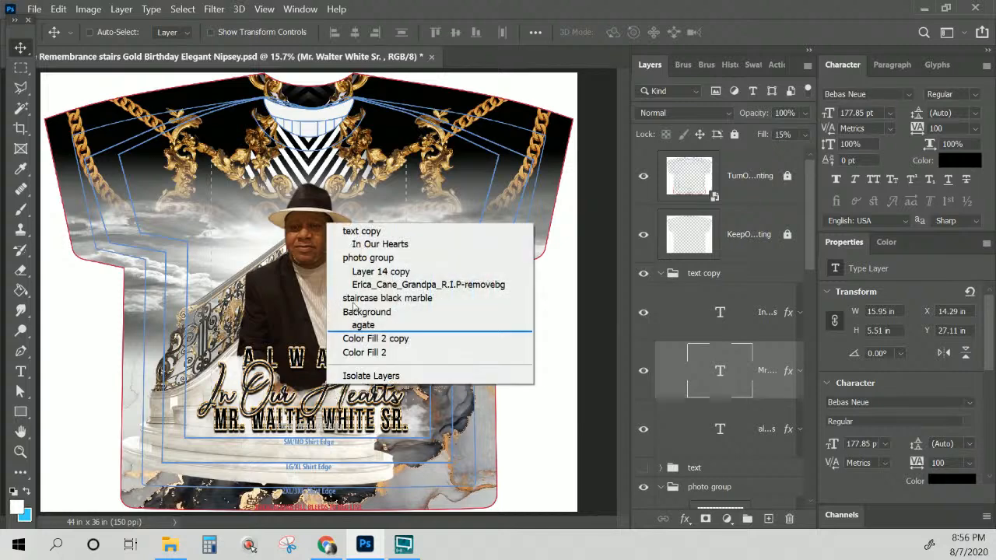
click(377, 243)
right_click(770, 312)
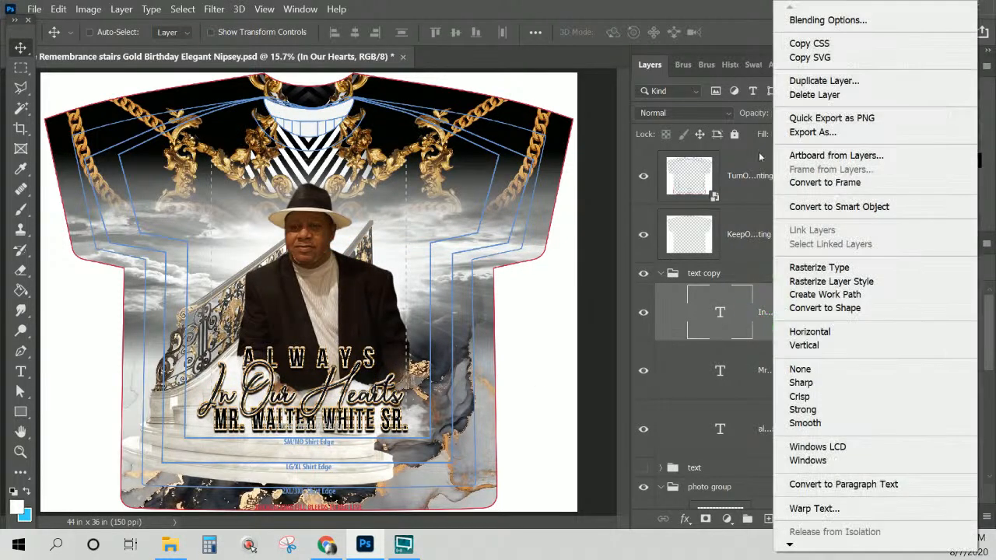
click(792, 90)
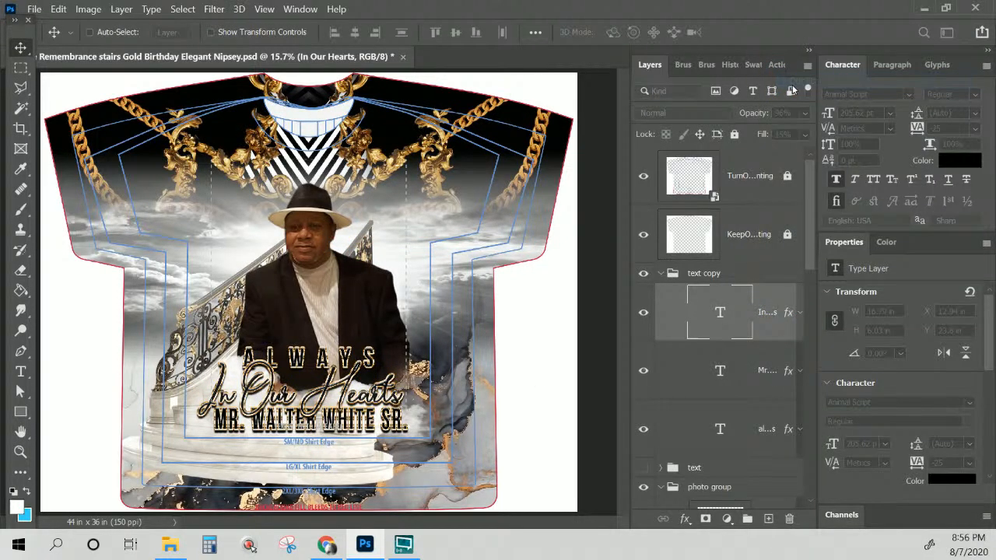
click(644, 372)
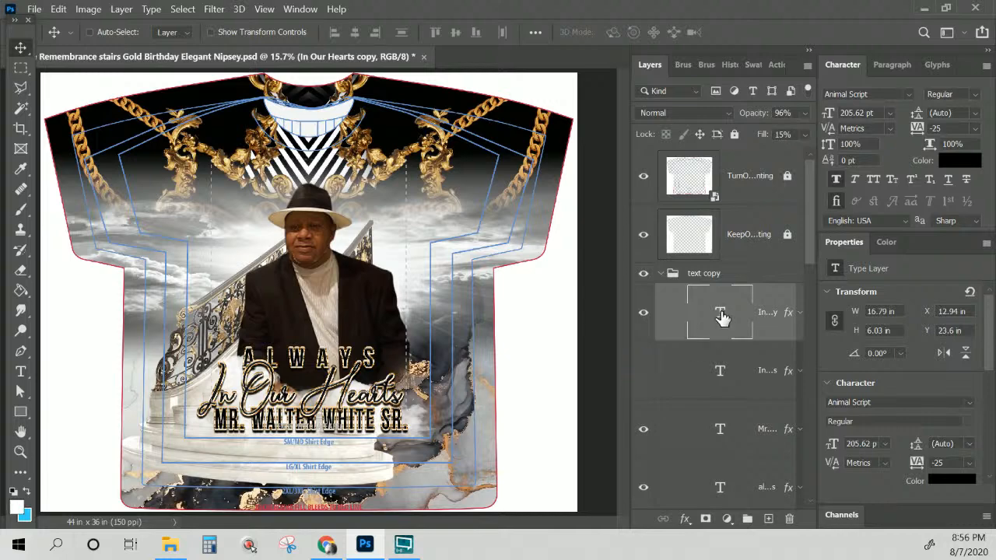
- Replace the "In Our Hearts" copy's wording with the grandpa's full name and title, and center the script text on the shirt
double_click(723, 317)
text(Mr. Walter White Sr.)
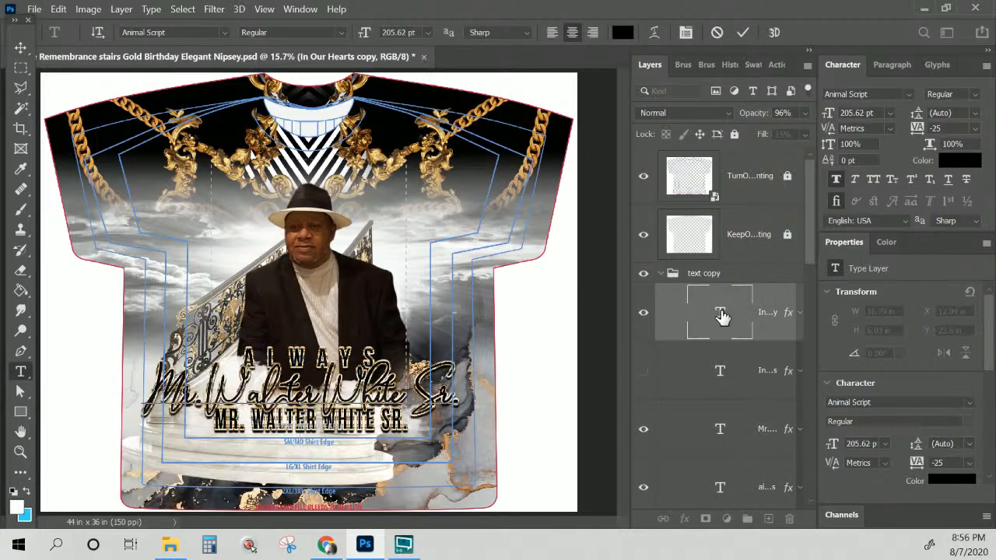
click(23, 49)
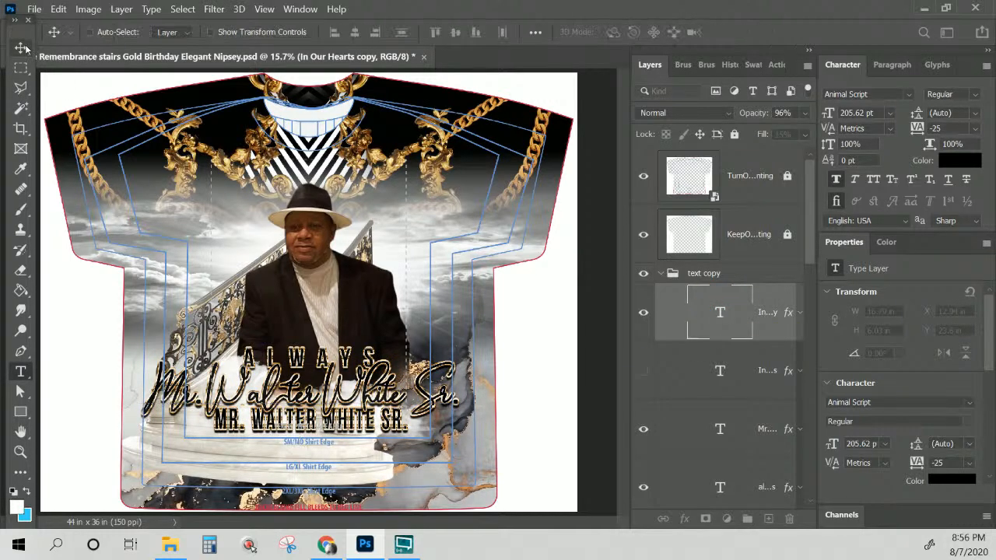
drag(397, 389, 409, 397)
- Scale the script name to about 59.78% width and 79.65% height within the guides, and move it slightly down
key(ctrl+t)
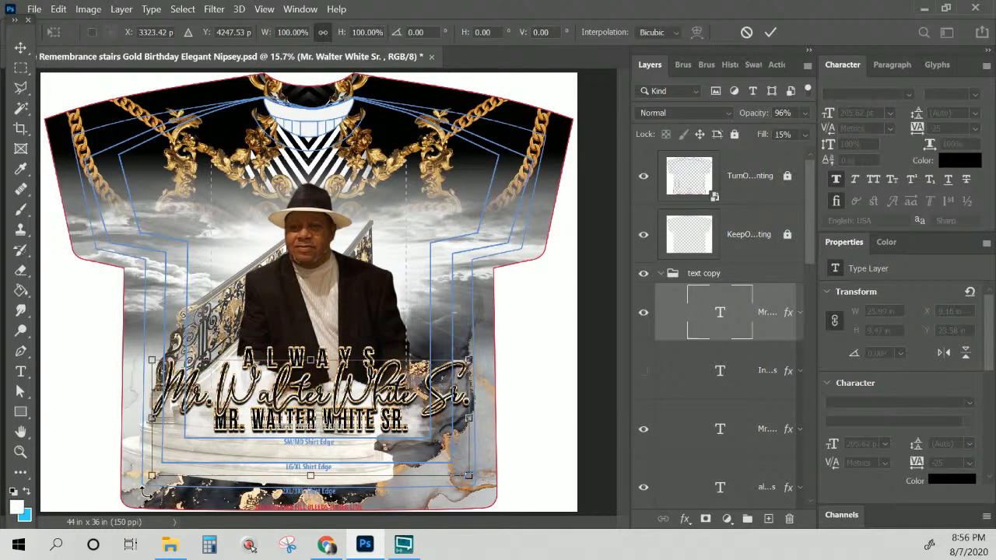
drag(158, 478, 216, 452)
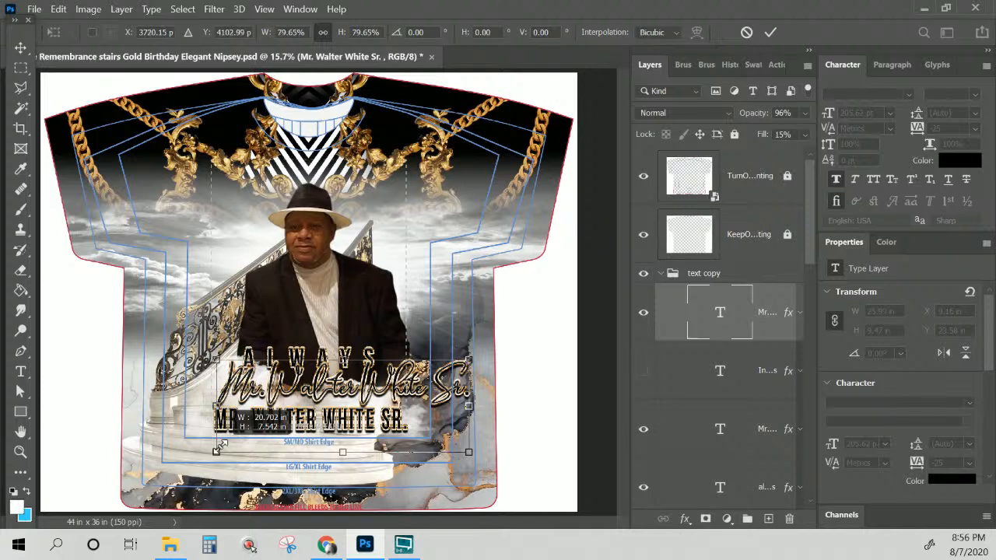
drag(468, 405, 406, 407)
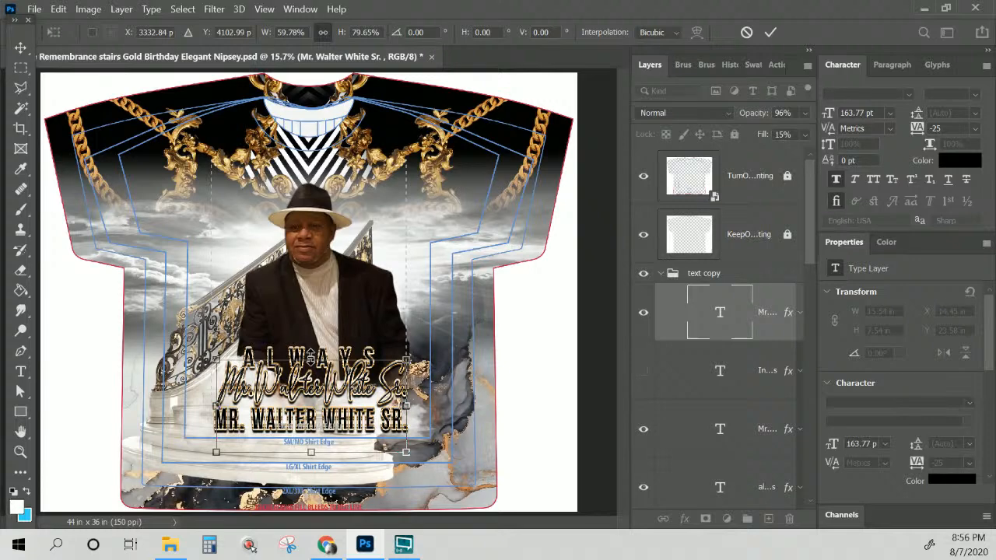
mouse_move(407, 406)
mouse_down()
mouse_move(418, 407)
mouse_move(406, 407)
mouse_up()
key(Return)
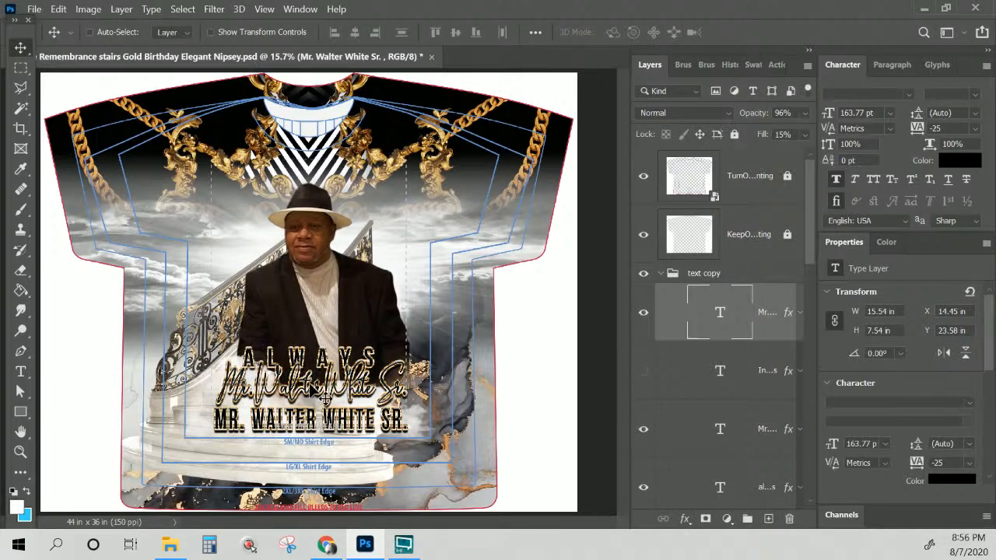
mouse_move(311, 386)
mouse_down()
mouse_move(312, 402)
mouse_move(312, 393)
mouse_up()
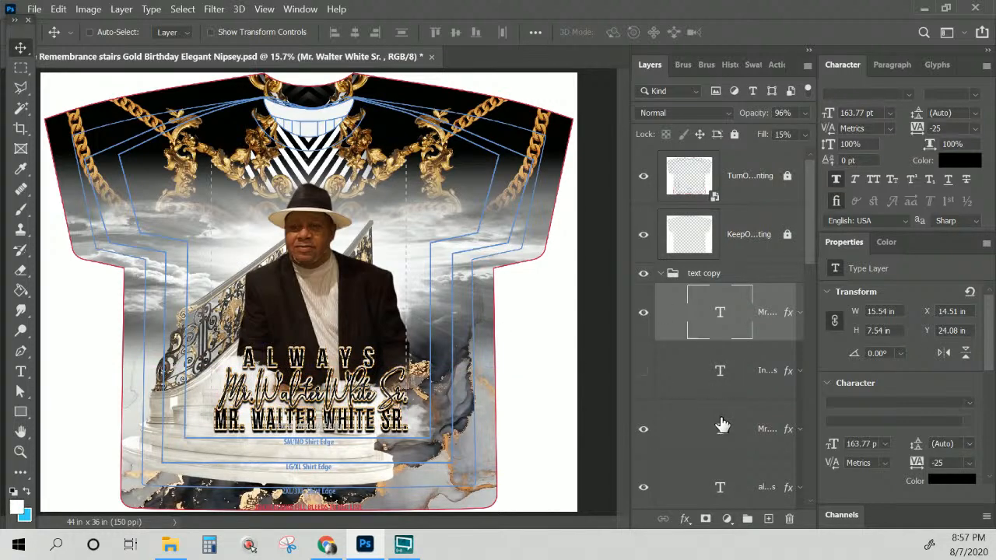
- Hide the "ALWAYS" text and move the block-letter name directly above the script name
click(658, 438)
click(643, 431)
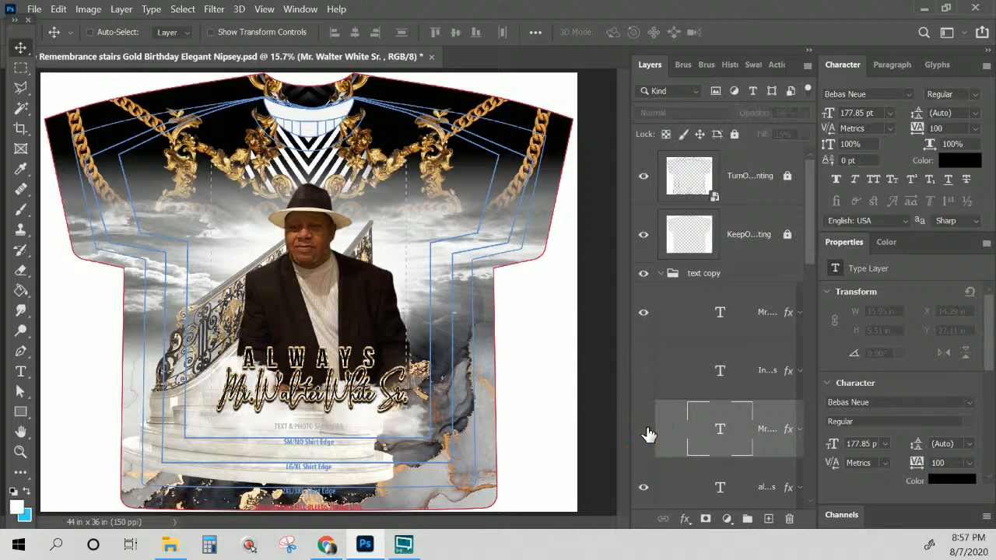
click(644, 430)
click(645, 488)
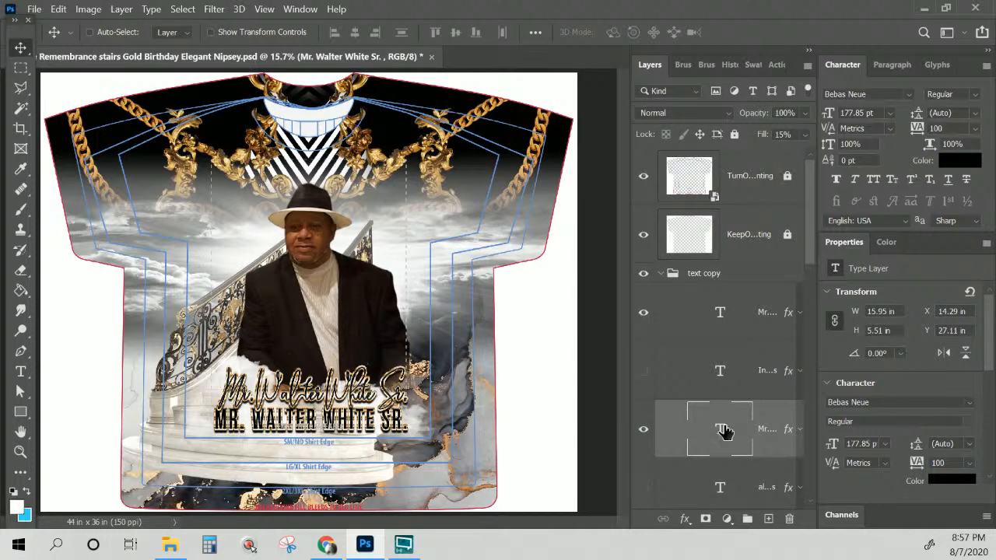
drag(382, 426, 385, 363)
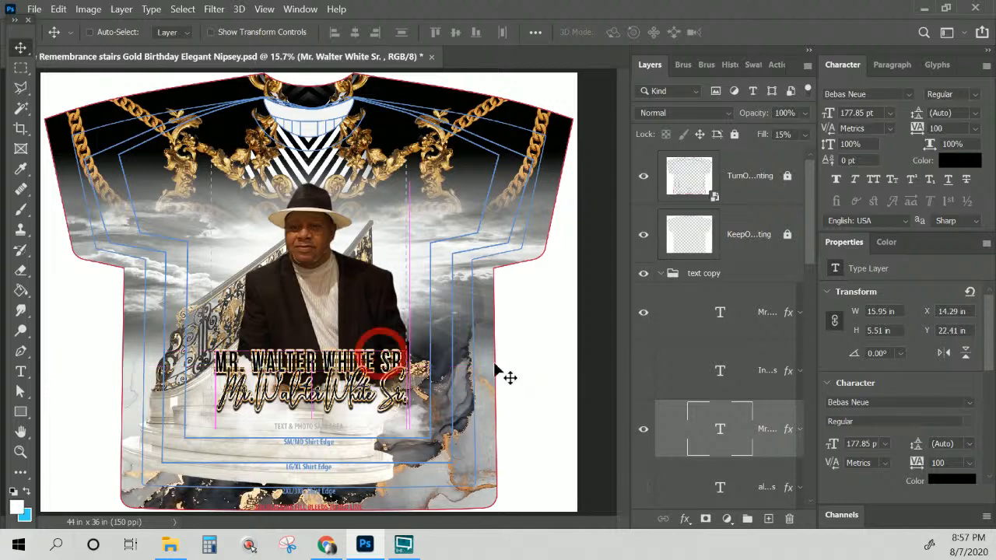
- Replace the block-letter name's wording with "ALWAYS IN OUR HEARTS"
double_click(719, 434)
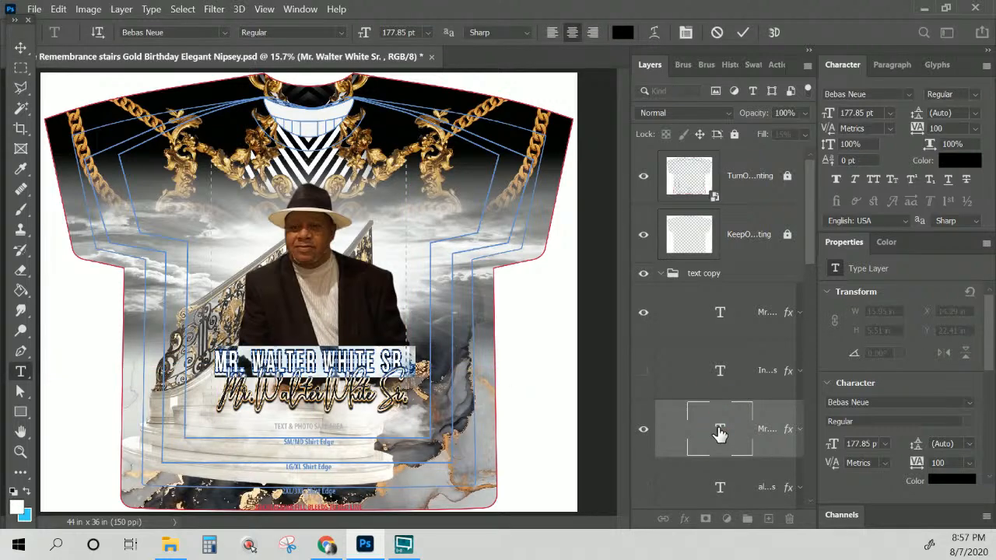
text(ALWAYS)
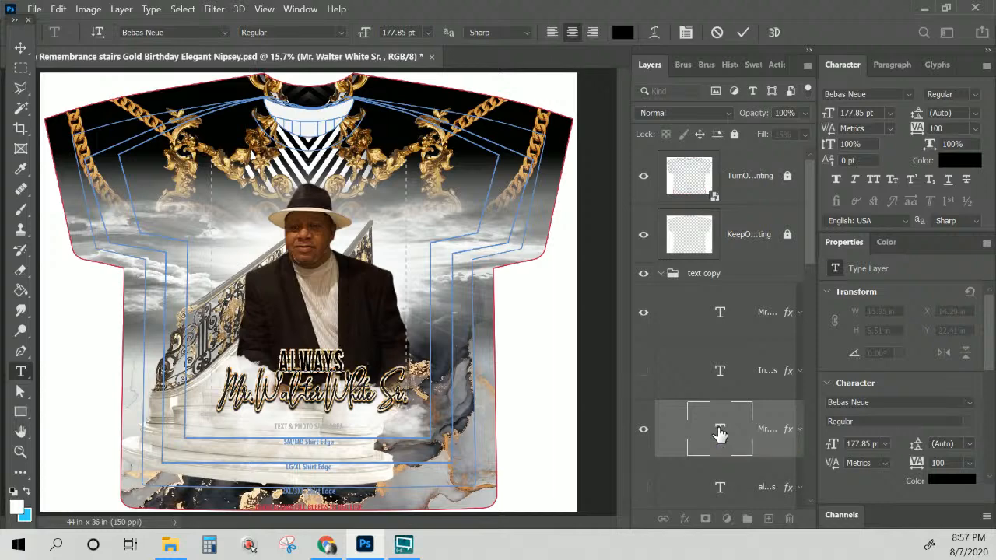
text( IN OUR)
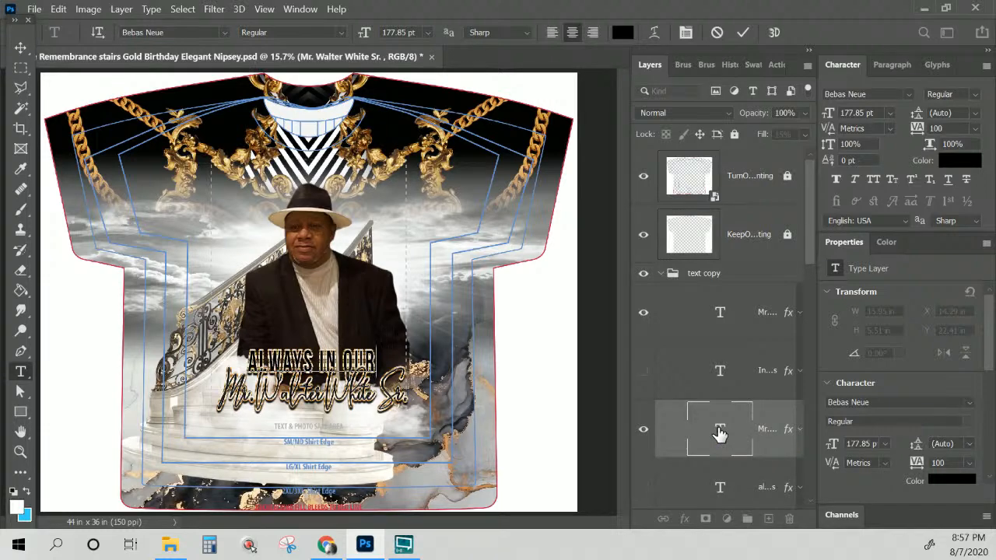
text( HEARTS)
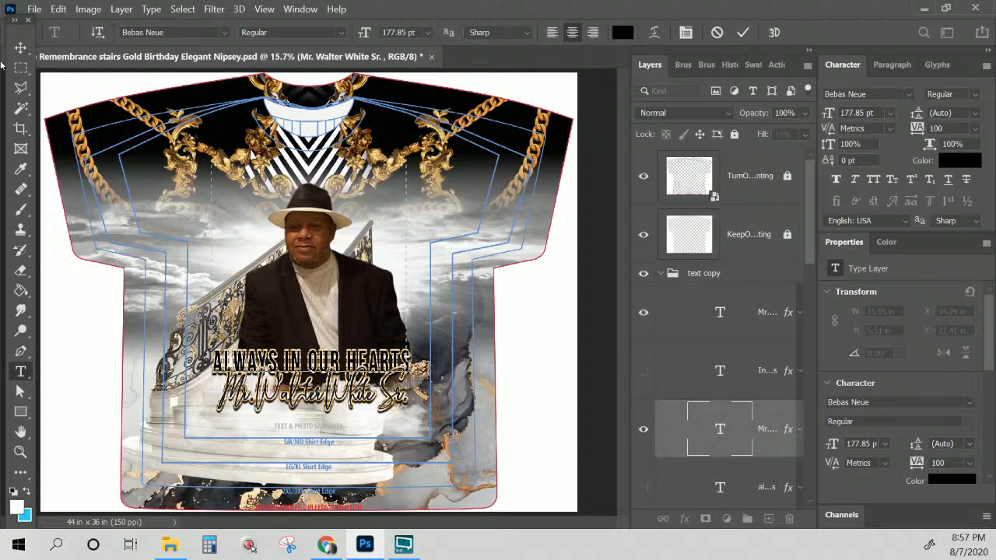
click(20, 49)
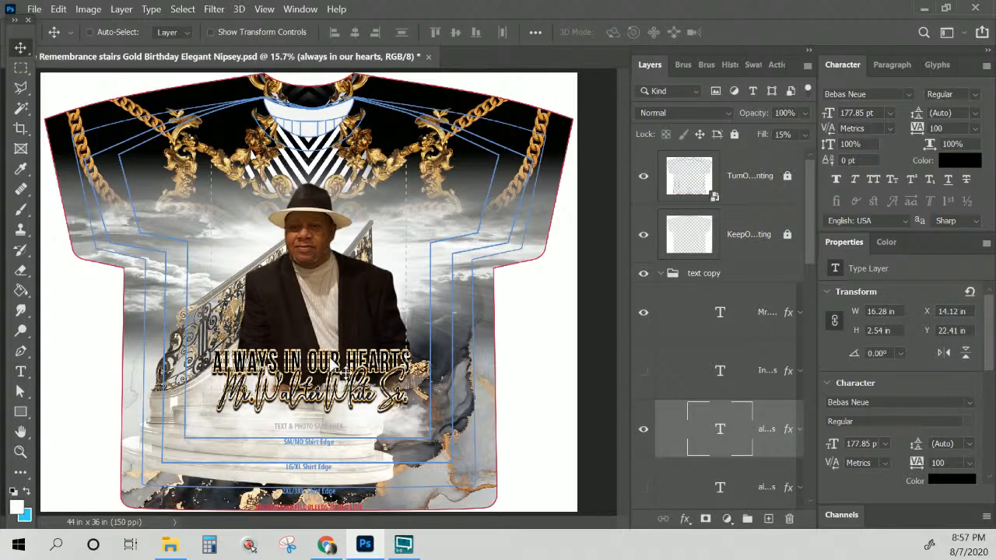
- Duplicate the "ALWAYS IN OUR HEARTS" line and delete "ALWAYS" from the copy so it reads "IN OUR HEARTS"
mouse_move(338, 366)
mouse_down()
mouse_move(332, 343)
mouse_move(336, 383)
mouse_up()
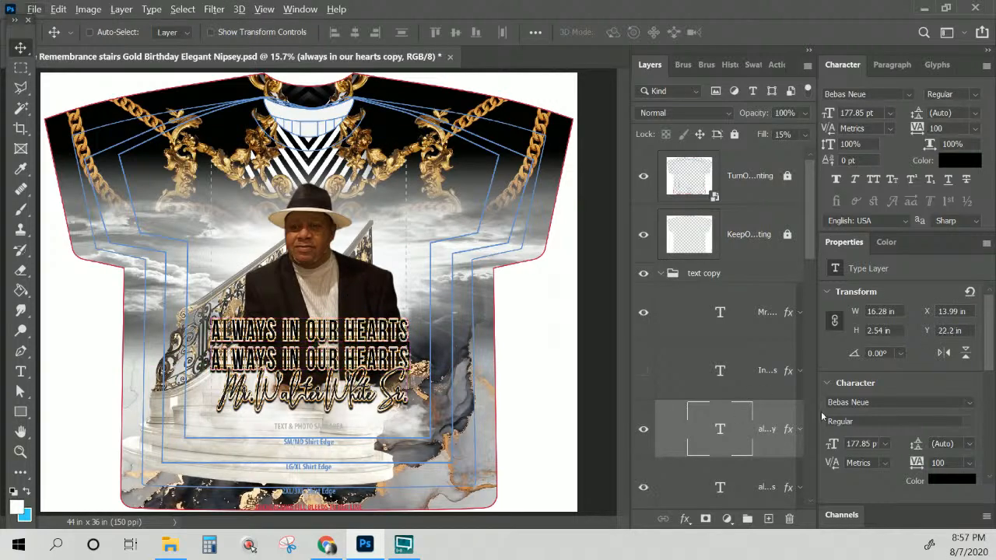
double_click(721, 431)
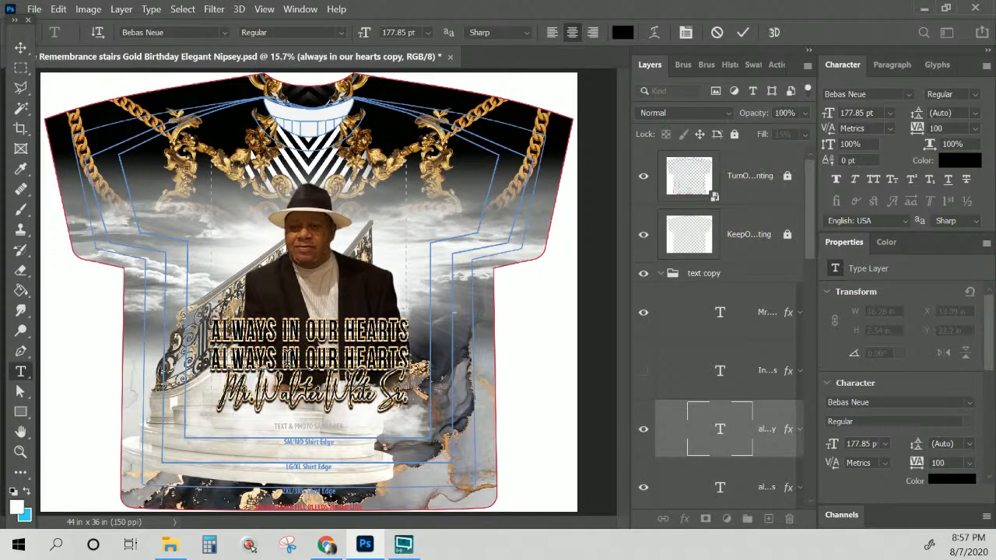
drag(285, 358, 170, 364)
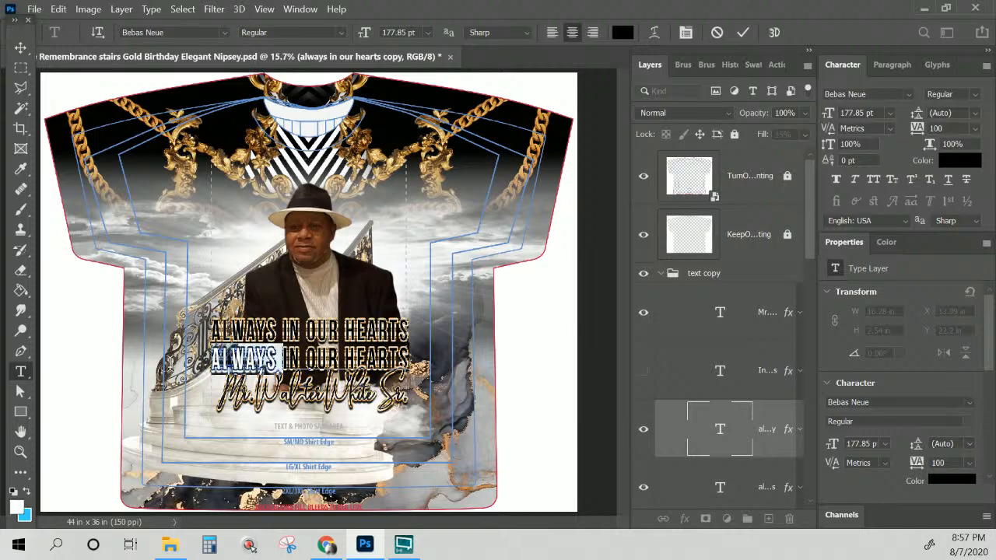
key(BackSpace)
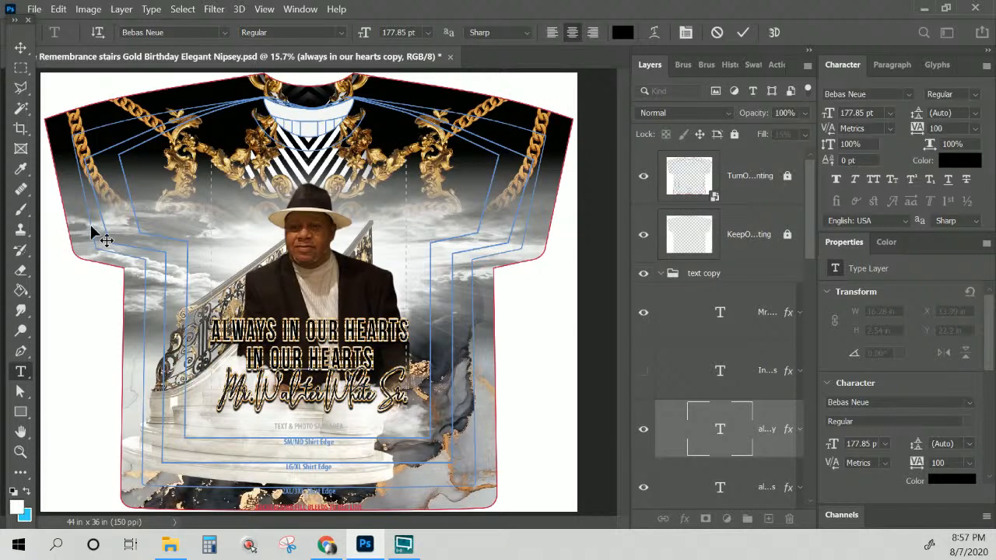
click(20, 48)
- Scale the "IN OUR HEARTS" copy to about 146.16% width and 144.03% height within the guides, and move it slightly up
key(ctrl+t)
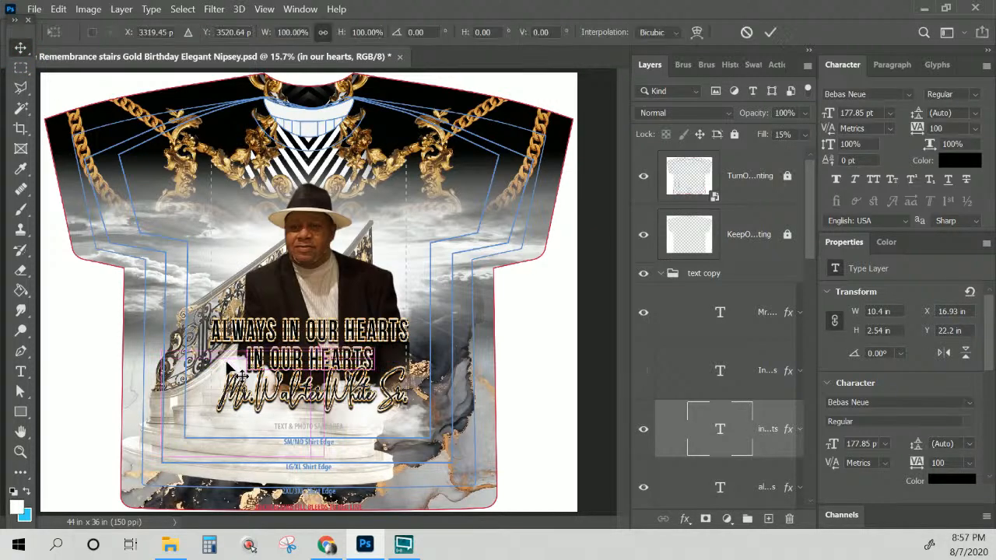
drag(377, 369, 405, 378)
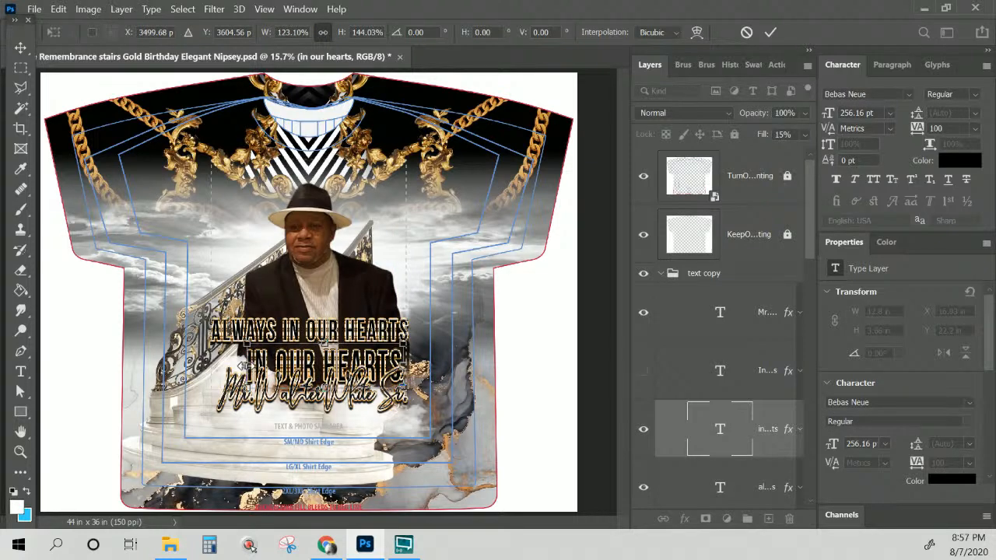
drag(244, 366, 222, 366)
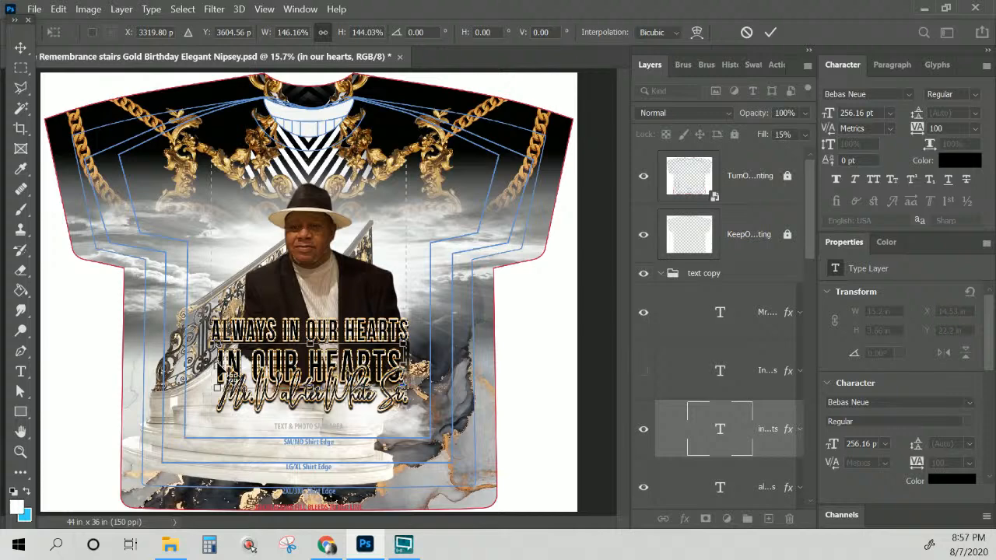
key(Return)
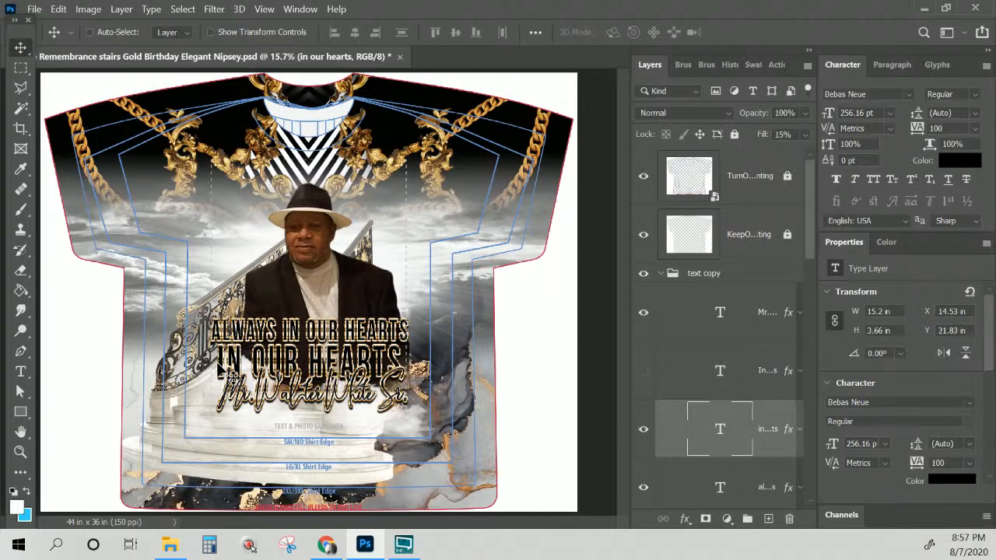
key(shift+Up)
key(shift+Up)
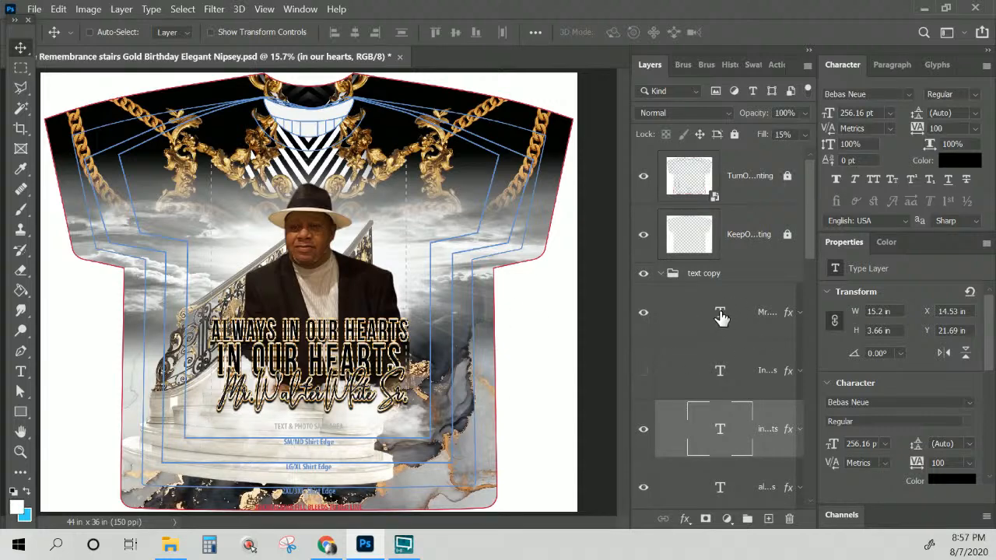
- Hide the full "ALWAYS IN OUR HEARTS" line above the enlarged "IN OUR HEARTS" text
click(640, 317)
click(641, 316)
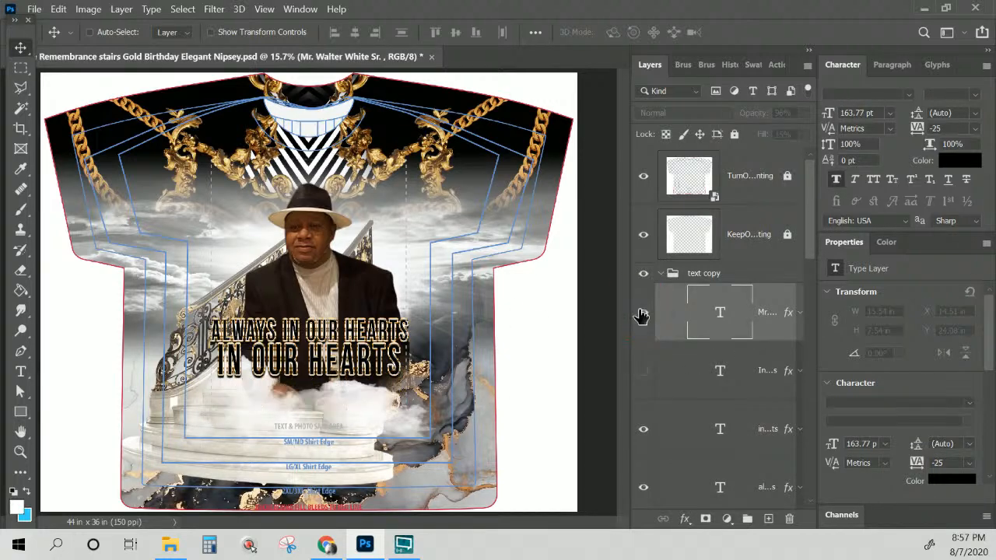
click(641, 315)
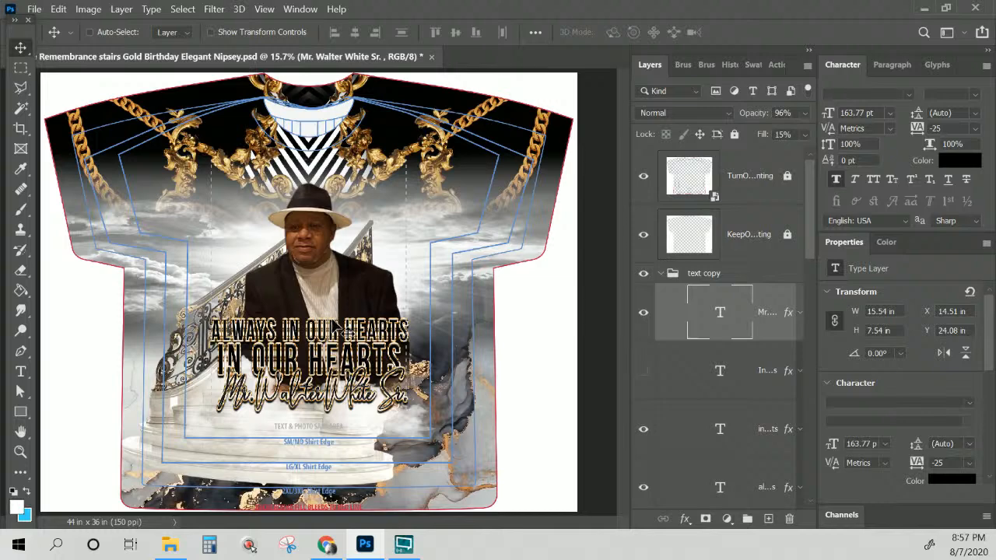
click(716, 443)
scroll(716, 442, down, 1)
click(645, 433)
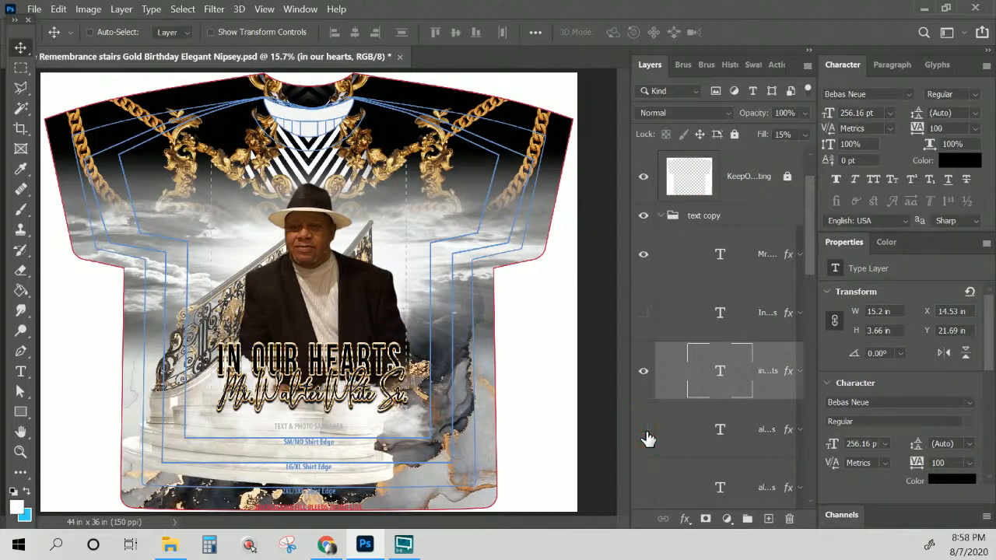
- Duplicate the script name and place the copy directly above the "IN OUR HEARTS" line
right_click(375, 393)
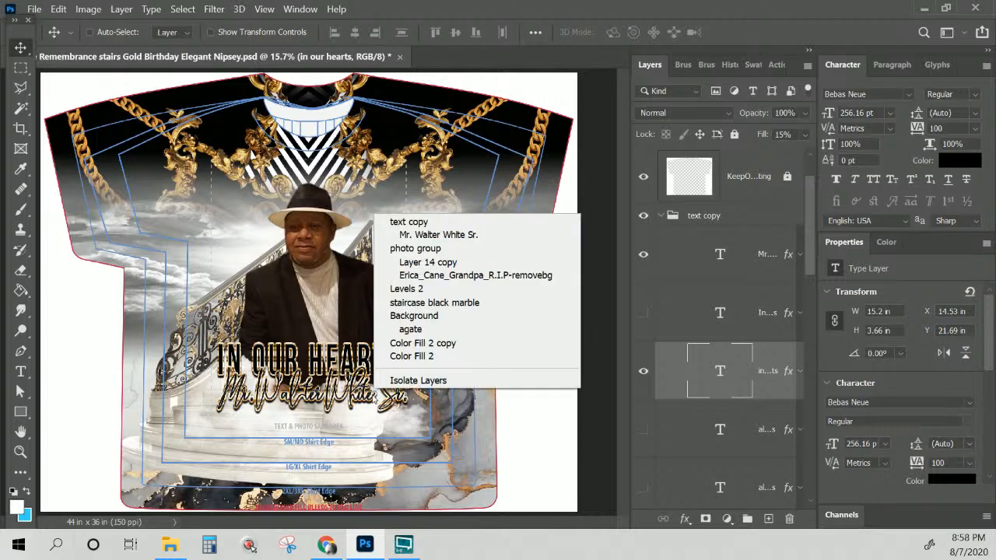
click(436, 235)
drag(354, 397, 333, 411)
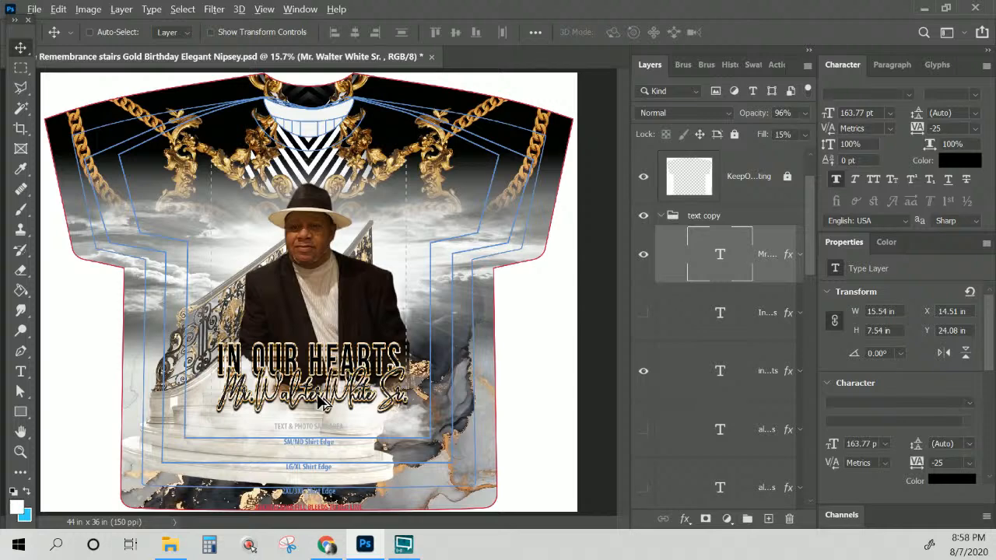
alt+drag(317, 402, 316, 337)
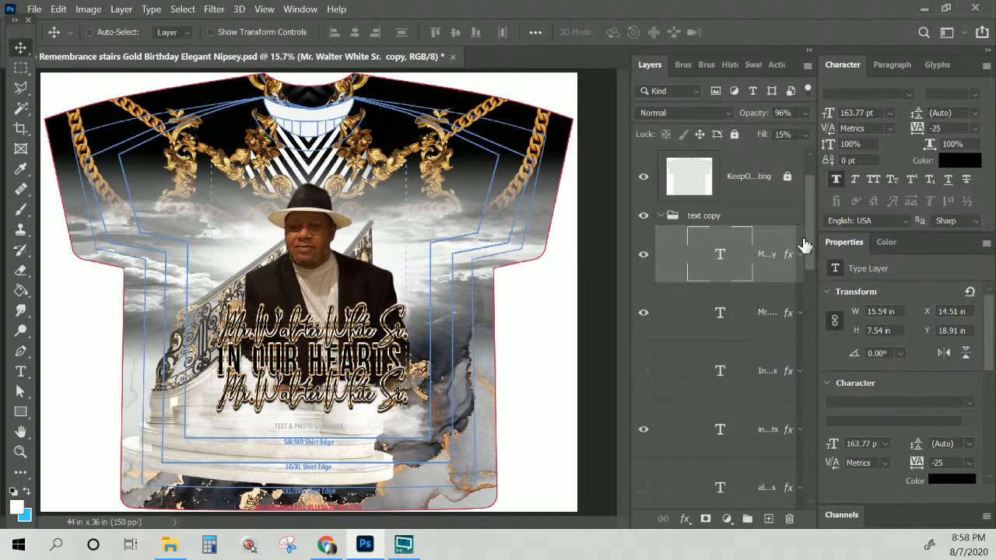
- Replace the upper script copy's wording with "Always"
double_click(720, 257)
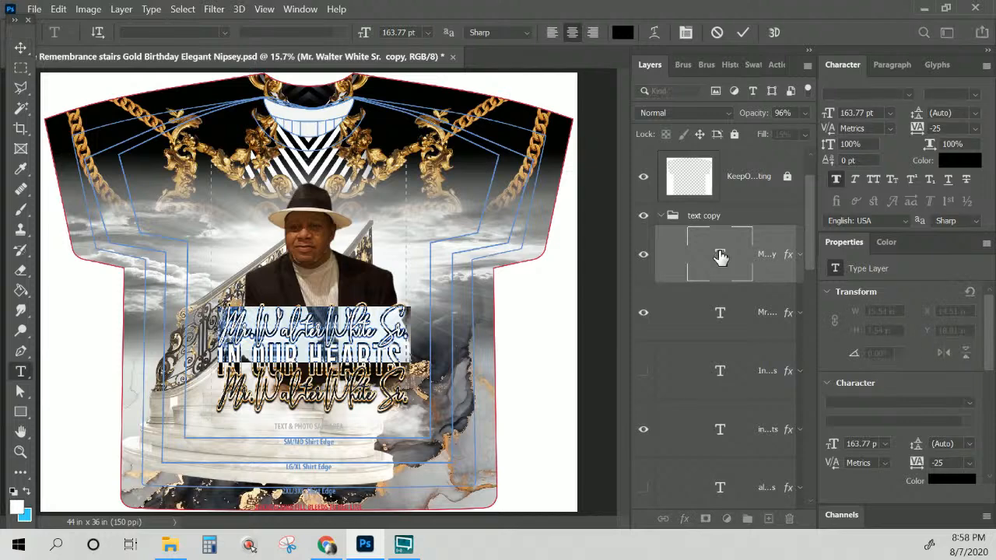
text(Al)
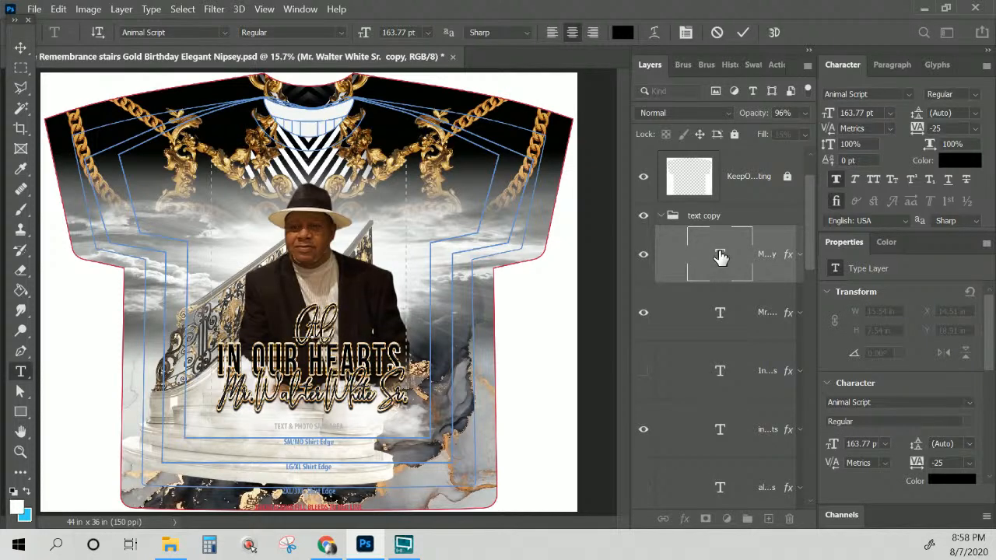
text(ma)
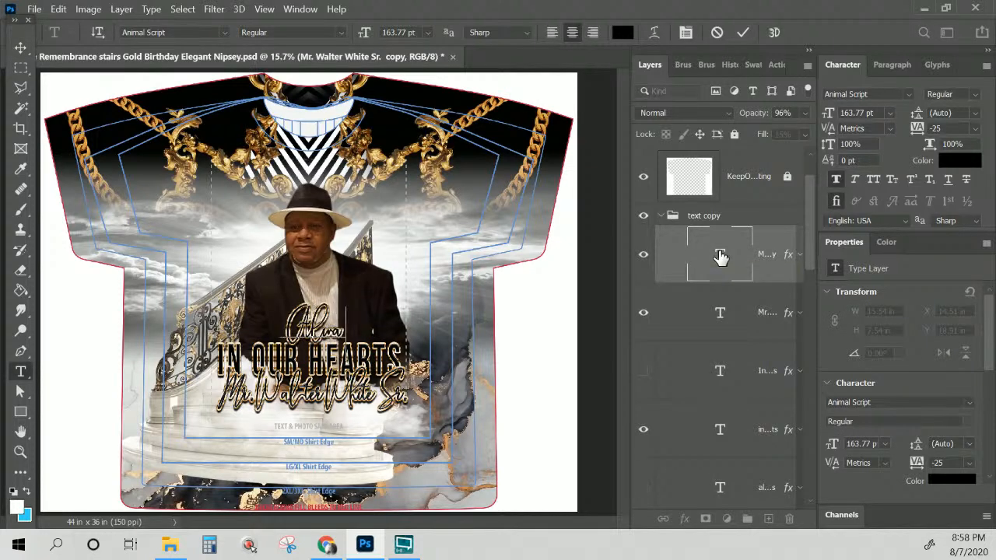
text(y)
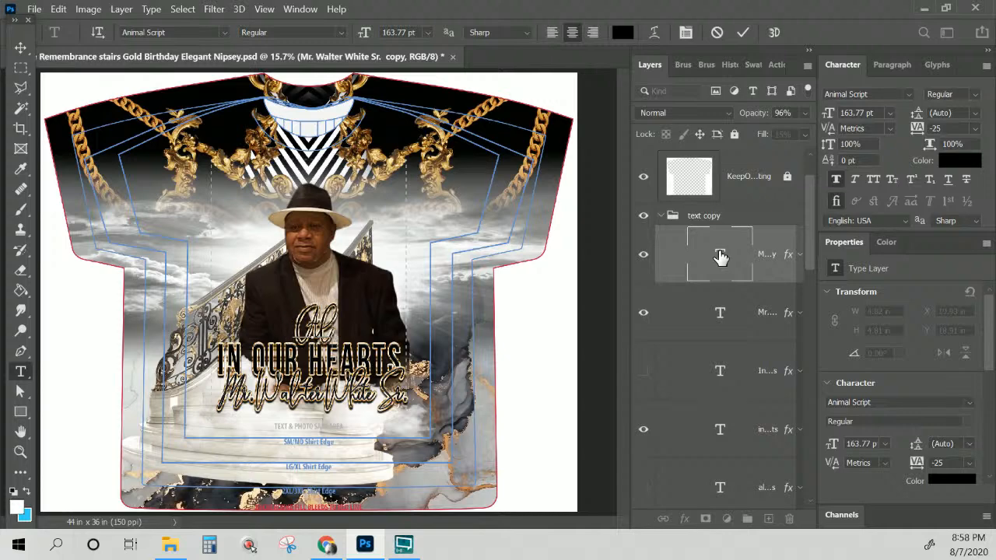
text(s)
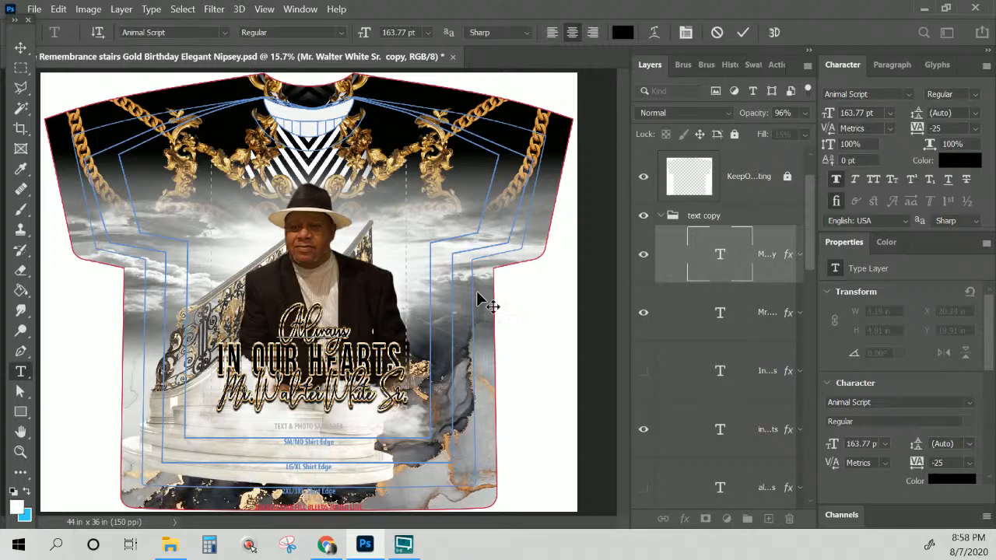
click(21, 47)
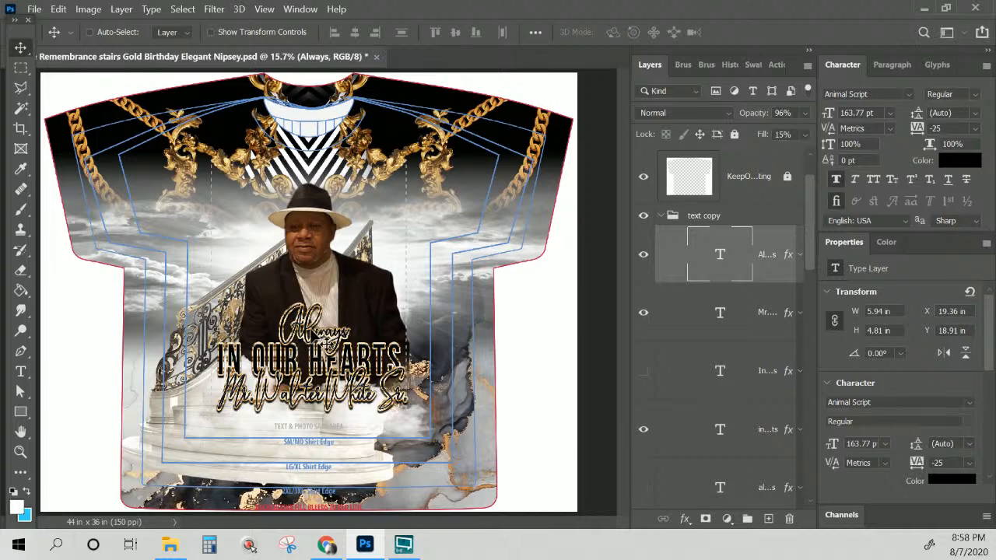
- Scale the script "Always" to about 140.19% and position it just above the "IN OUR HEARTS" line, slightly left of center
drag(307, 359, 272, 358)
key(ctrl+t)
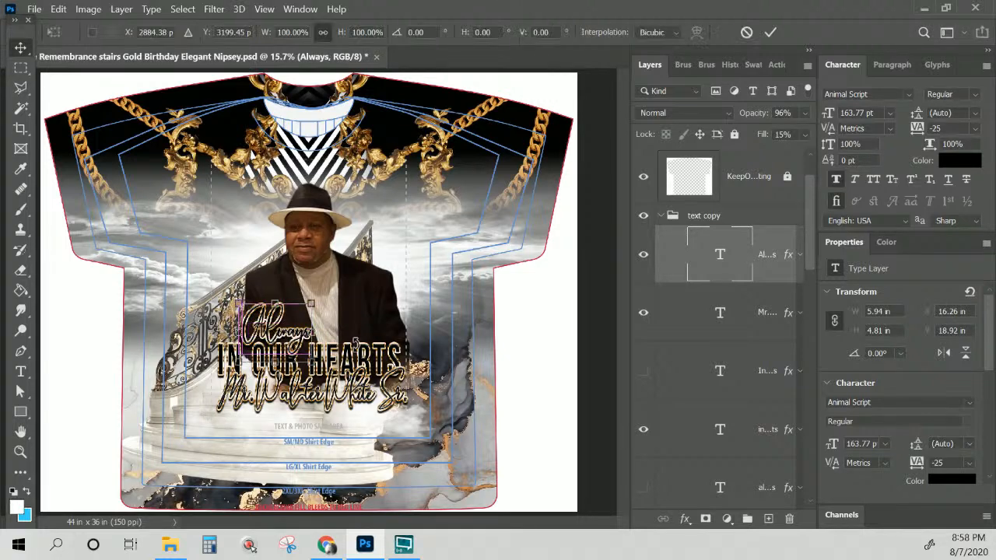
drag(312, 305, 343, 284)
mouse_move(325, 336)
mouse_down()
mouse_move(332, 342)
mouse_move(328, 334)
mouse_up()
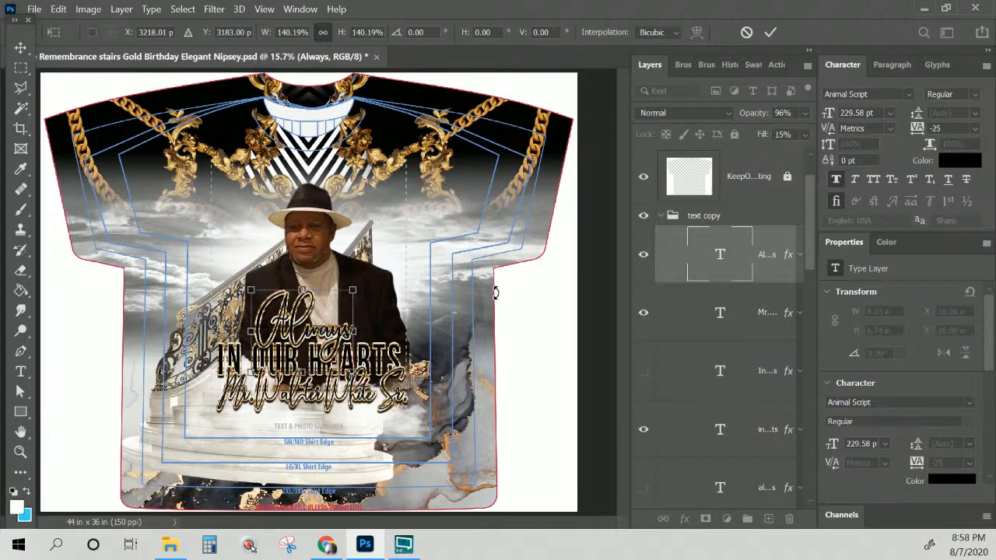
key(Return)
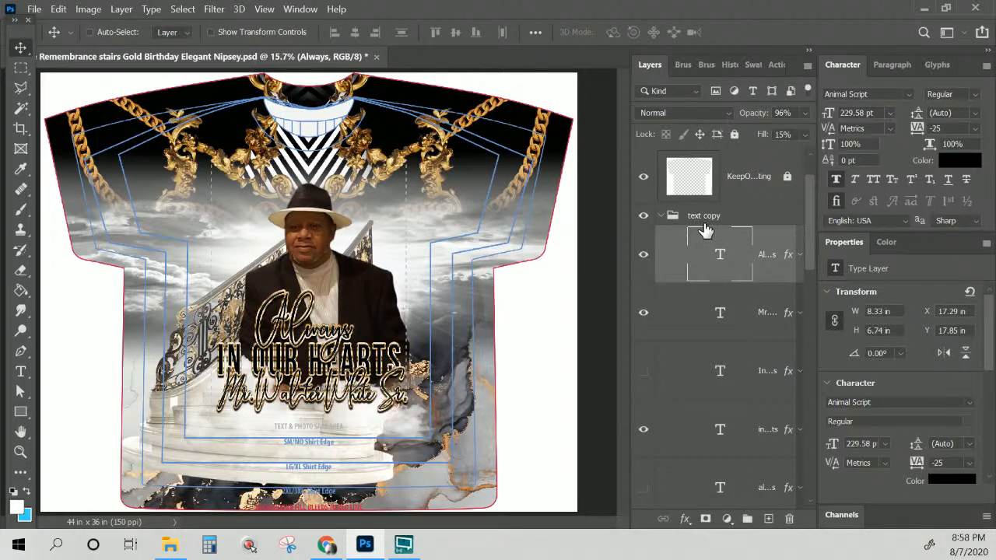
- Reorder the "Always" layer so it sits directly above the visible "IN OUR HEARTS" layer in the stack
click(736, 323)
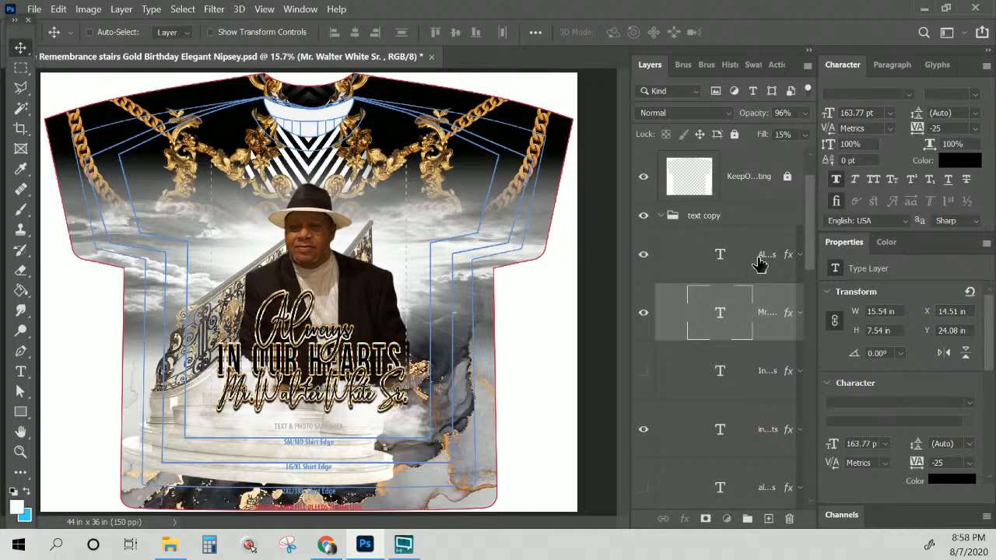
drag(755, 261, 733, 451)
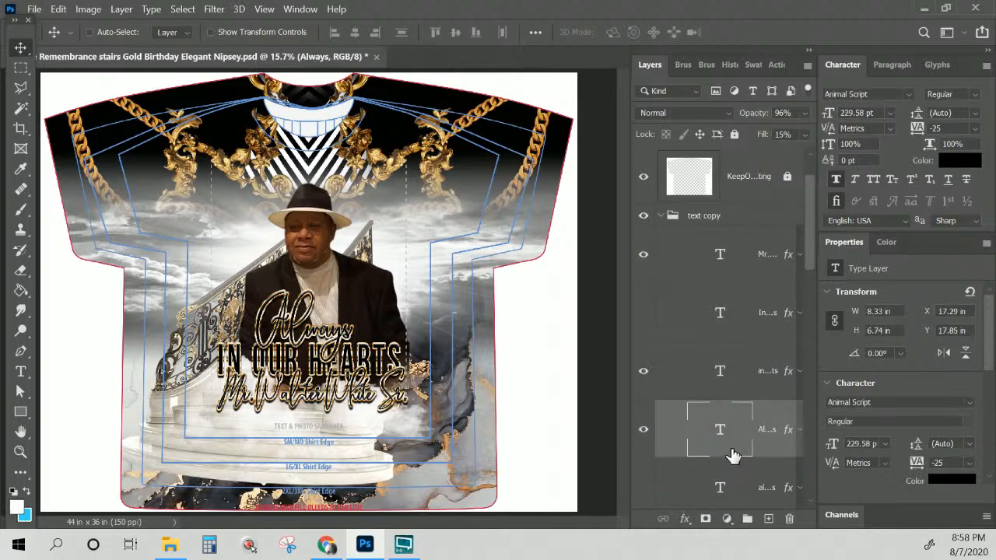
drag(748, 418, 737, 349)
- Move the script "Always" up on the shirt to about X 17.31 in, Y 17.27 in
drag(348, 348, 335, 334)
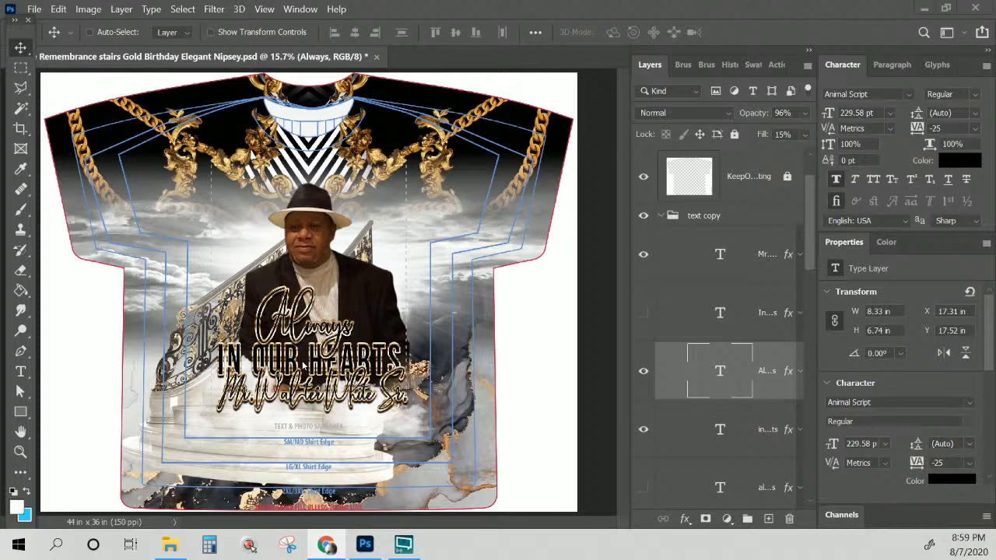
click(361, 355)
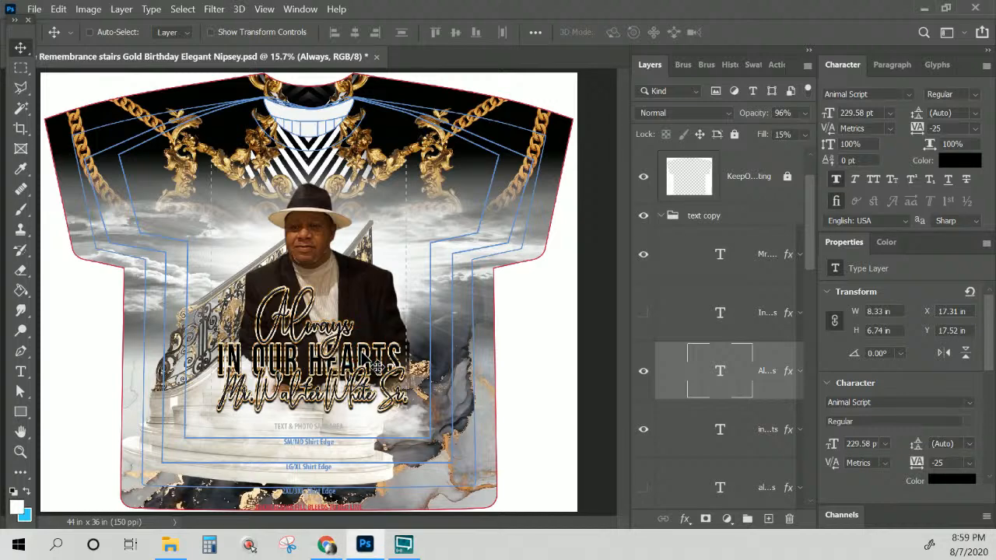
key(Up)
key(Up)
key(Up)
key(Up)
key(Up)
key(Up)
key(Up)
key(Up)
key(Up)
key(Up)
key(Up)
key(Up)
key(Up)
key(Up)
key(Up)
key(Up)
key(Up)
key(Up)
key(Up)
key(Up)
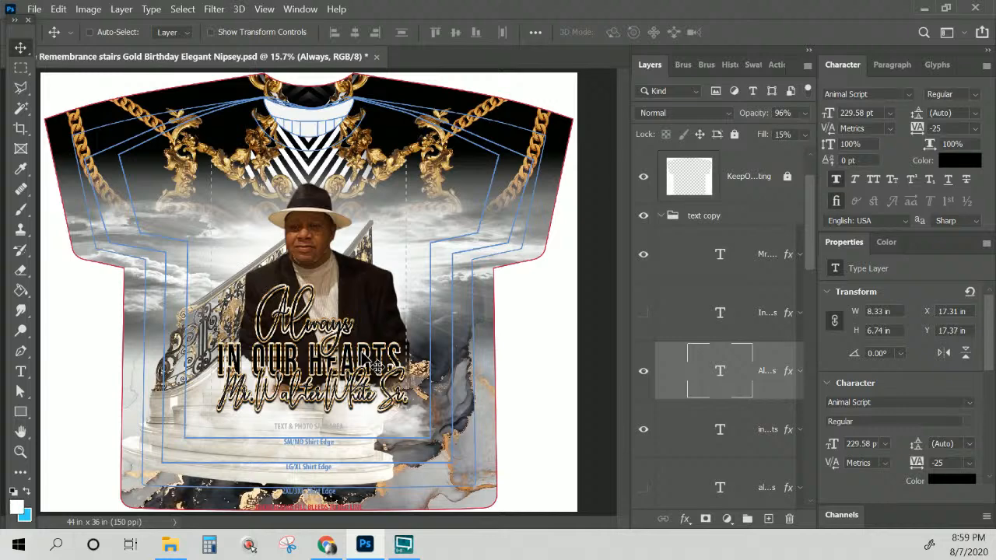
key(Up)
key(Up)
key(Up)
key(Up)
key(Up)
key(Up)
key(Up)
key(Up)
key(Up)
key(Up)
key(Up)
key(Up)
key(Up)
key(Up)
key(Up)
- Nudge the visible "IN OUR HEARTS" line on the shirt to about X 14.1 in, Y 21.61 in
right_click(377, 366)
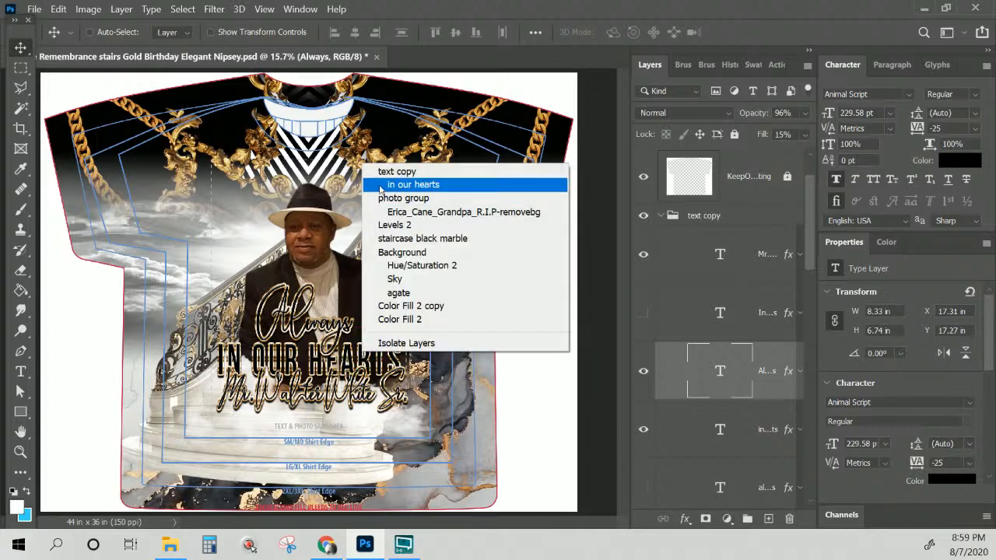
click(386, 188)
key(Up)
key(Up)
key(Up)
key(Up)
key(Up)
key(Up)
key(Up)
key(Up)
key(Up)
key(Up)
key(Up)
key(Up)
key(Up)
key(Up)
key(Up)
key(Up)
key(Up)
key(Up)
key(Up)
key(Up)
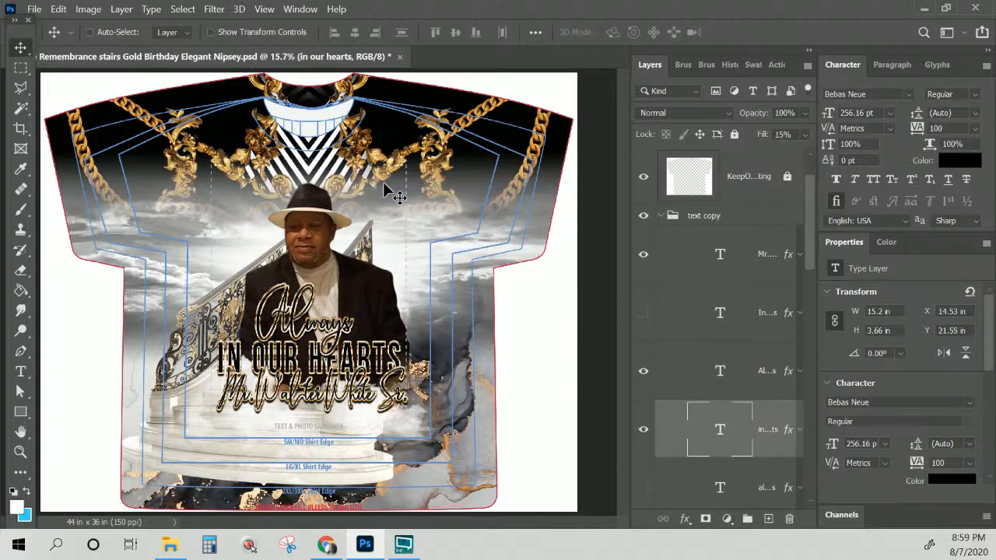
key(Down)
key(Down)
key(Down)
key(Down)
key(Down)
key(Down)
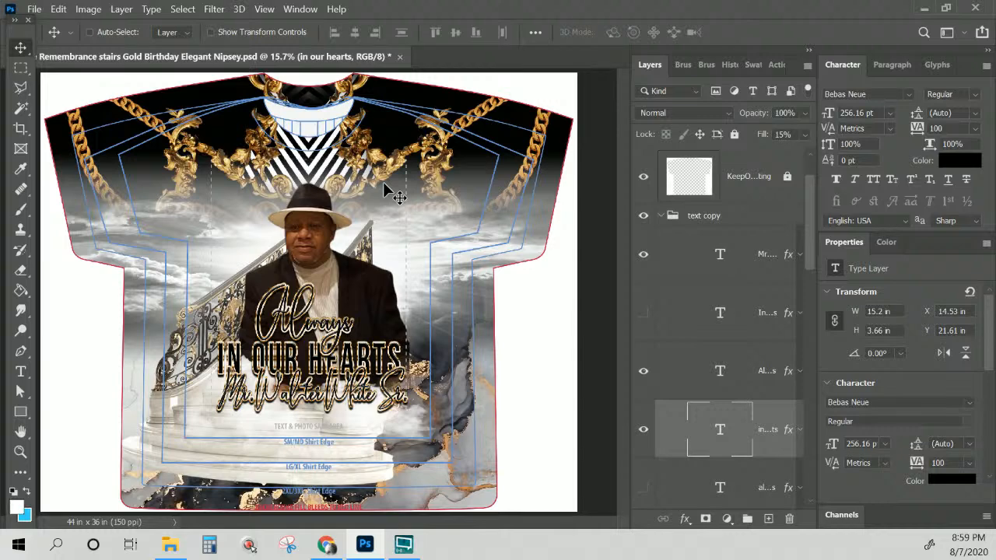
key(Right)
key(Right)
key(Right)
key(Right)
key(Right)
key(Right)
key(Right)
key(Right)
key(Right)
key(Right)
key(Right)
key(Right)
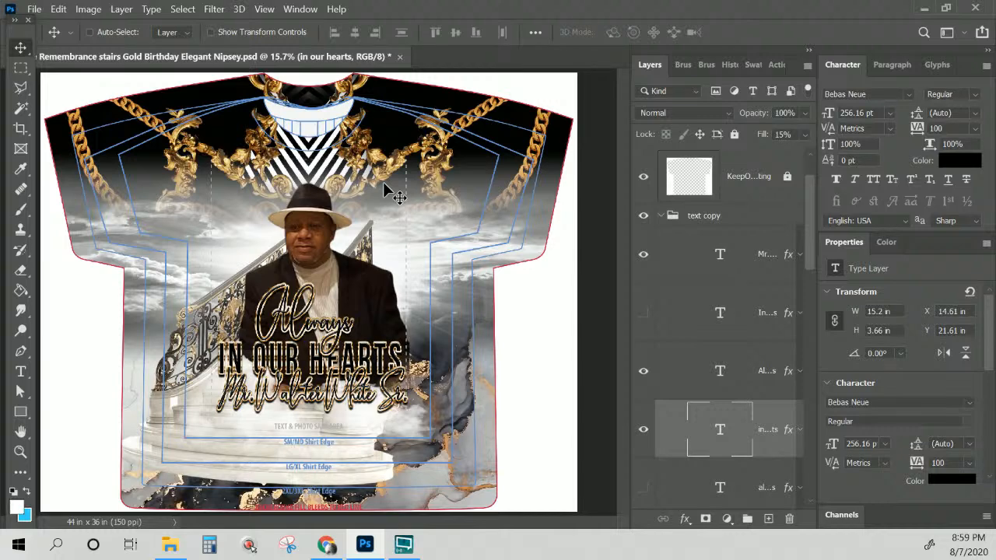
key(shift+Left)
key(shift+Left)
key(shift+Left)
key(shift+Left)
key(shift+Left)
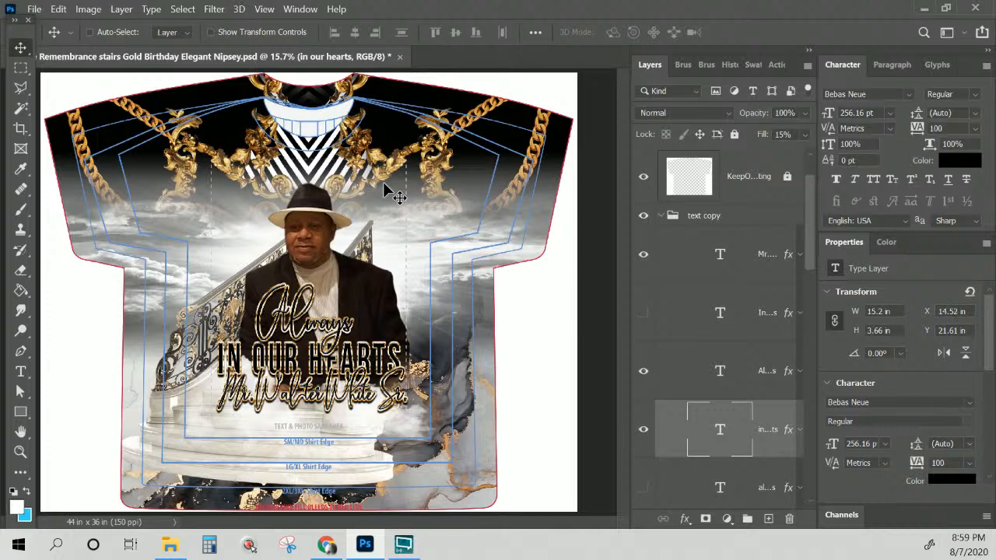
key(Left)
key(Left)
key(Left)
key(Left)
key(Left)
key(Left)
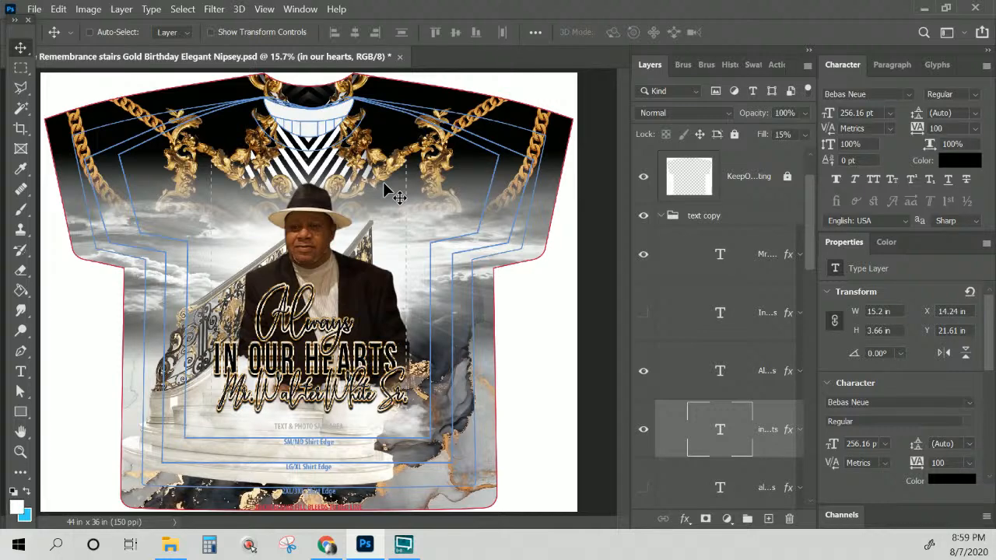
key(Left)
key(Left)
key(Left)
key(Left)
key(Left)
key(Left)
key(Left)
key(Left)
key(Left)
key(Left)
key(Left)
key(Left)
key(Left)
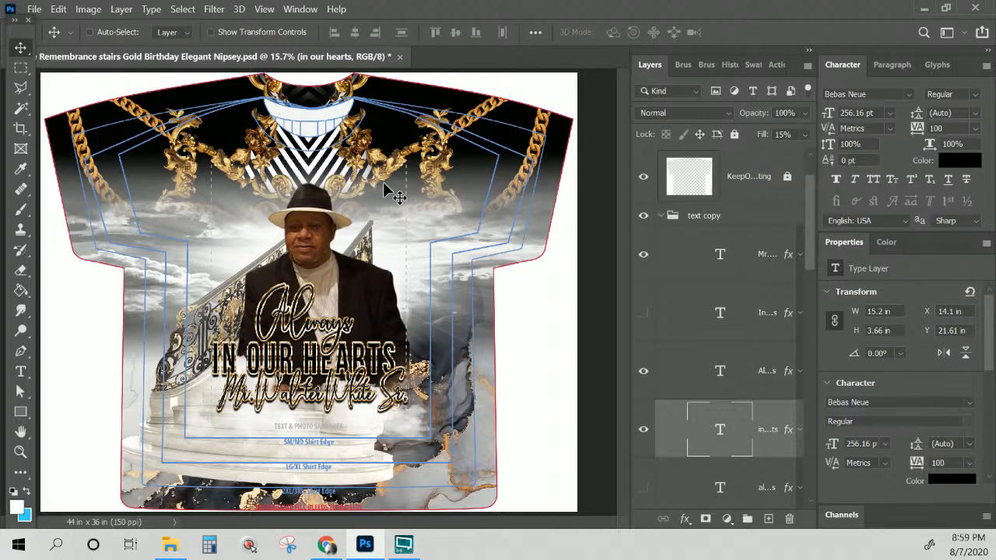
- Resize the "IN OUR HEARTS" line to about 15.89 in wide and 3.34 in high
key(ctrl+t)
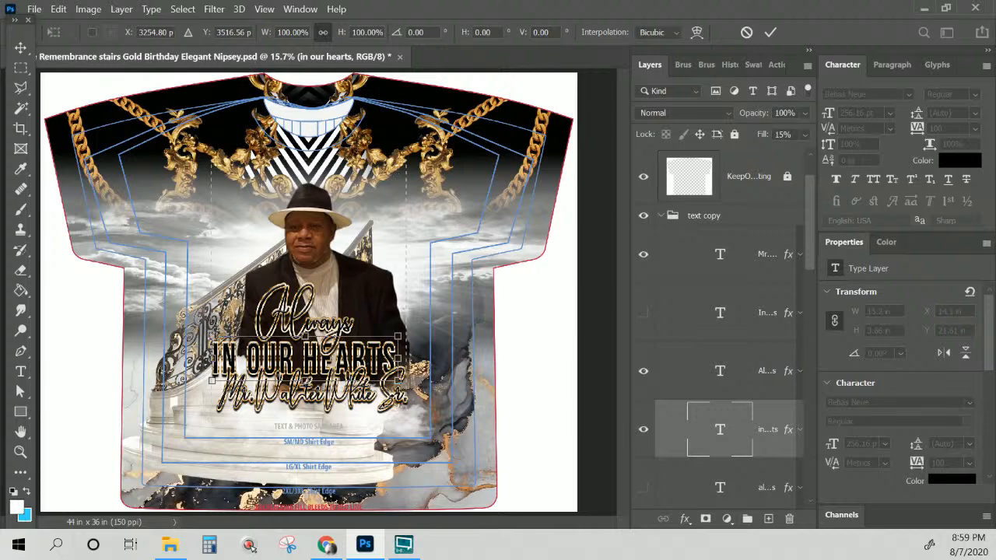
drag(398, 336, 405, 327)
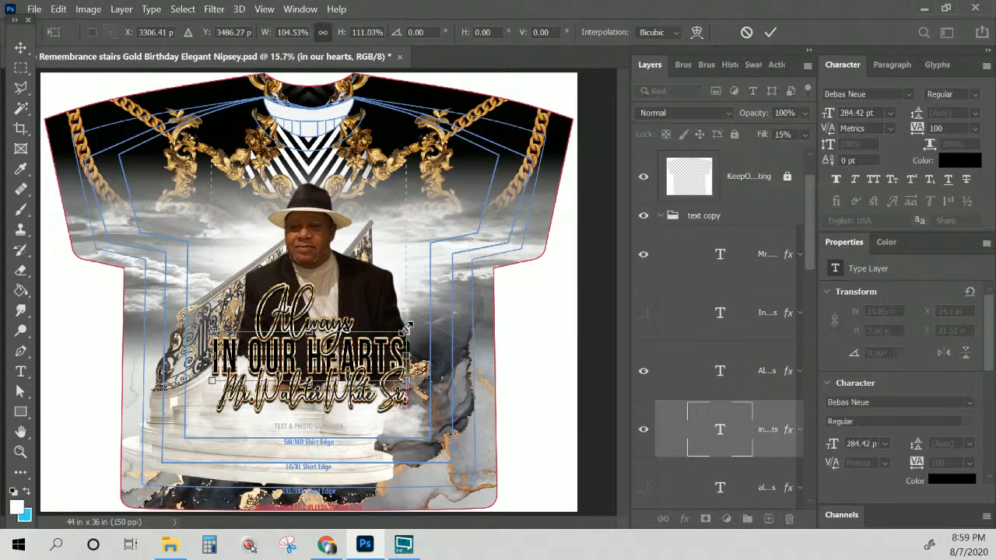
key(Return)
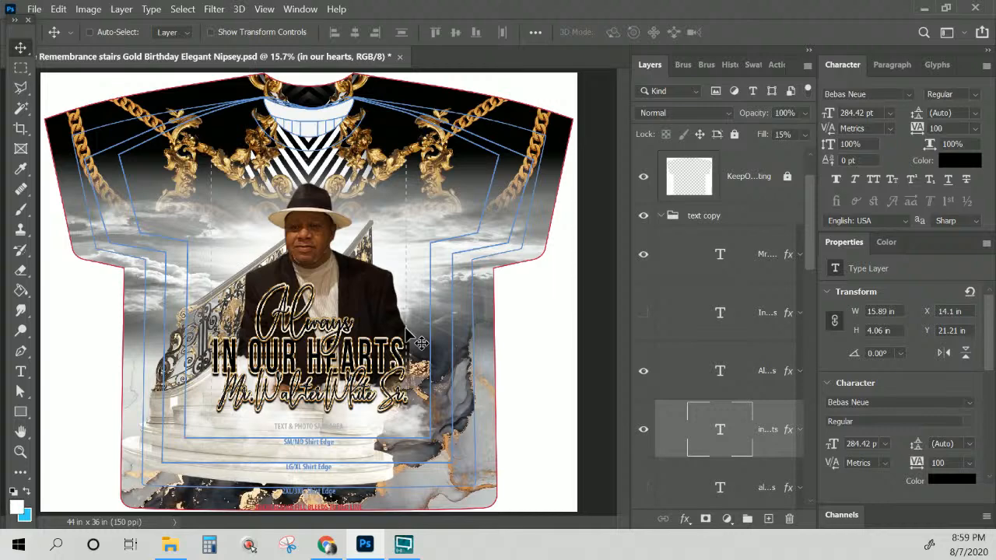
key(ctrl+t)
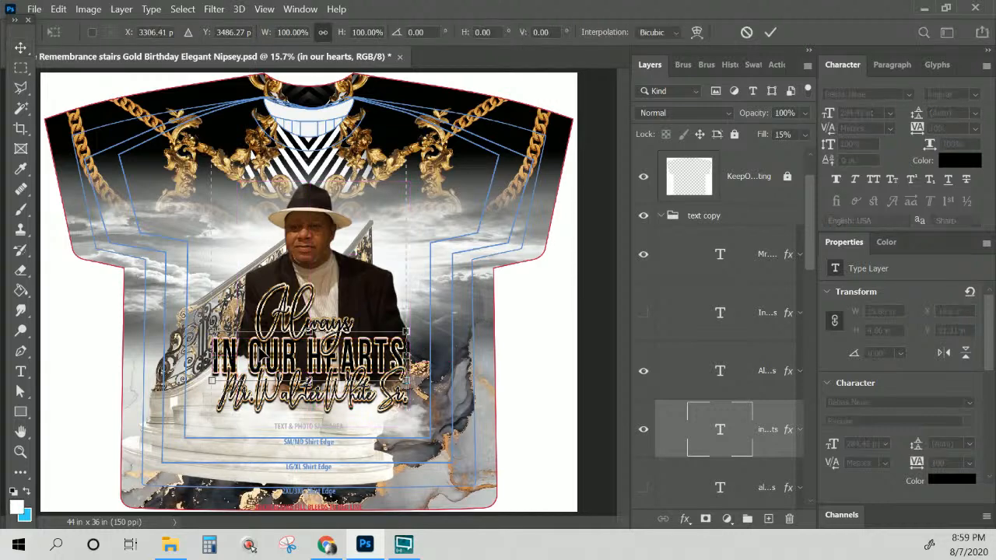
drag(312, 329, 312, 340)
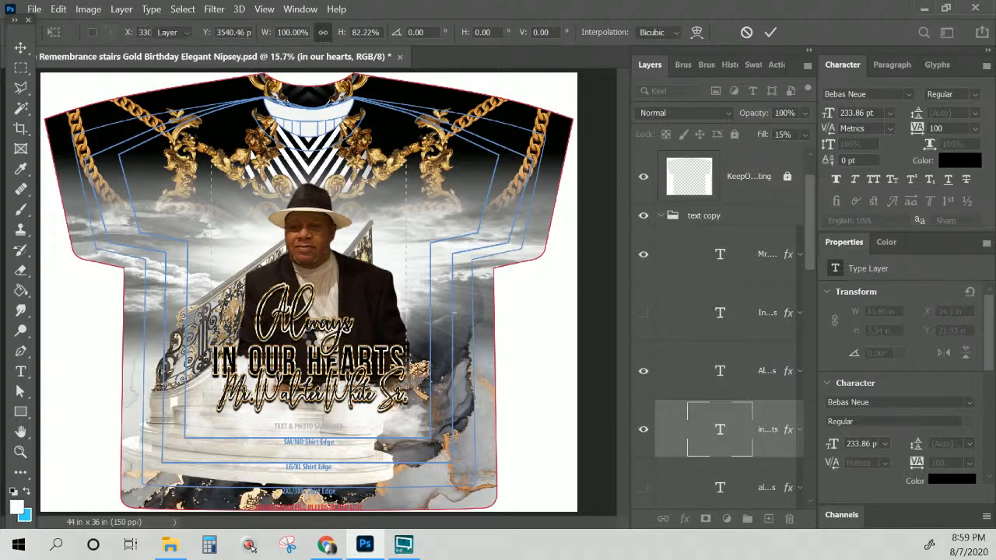
key(Return)
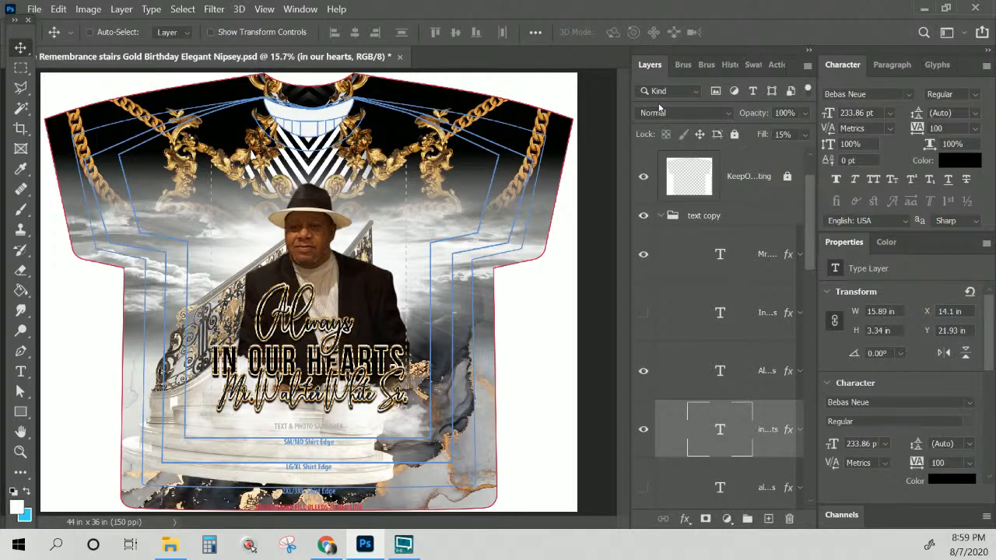
- Collapse the "text copy" group and rename it "Always In Our Hearts"
click(656, 215)
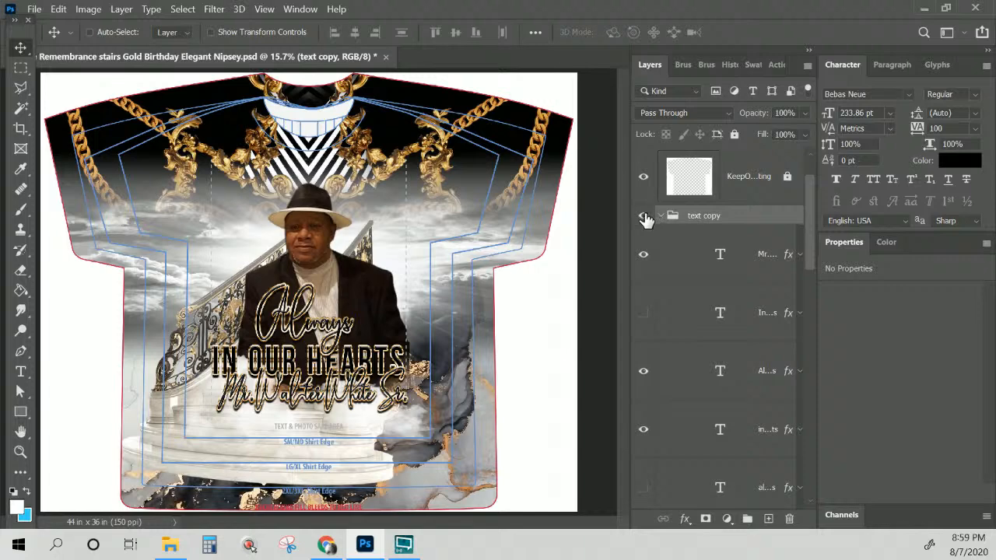
click(644, 218)
click(645, 217)
click(661, 216)
double_click(698, 214)
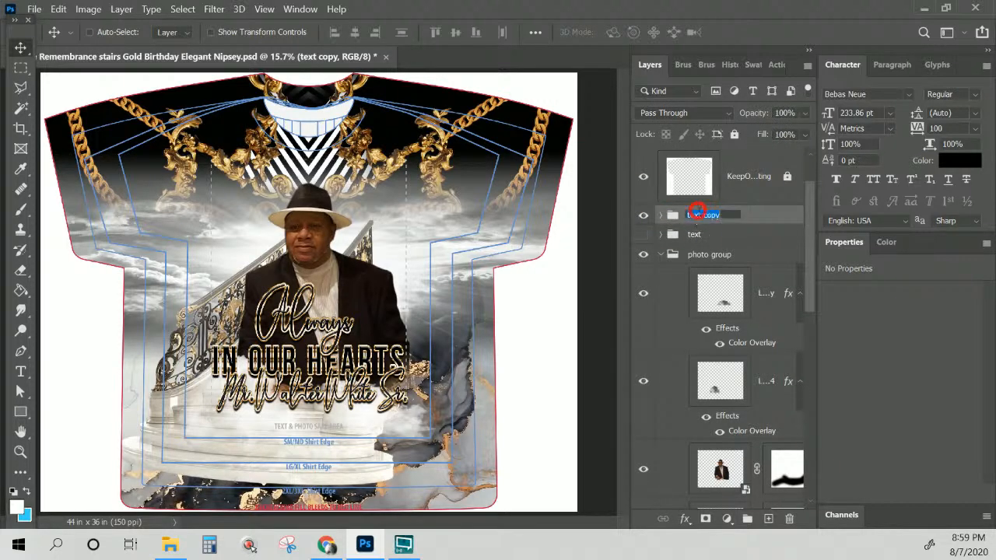
text(Always In Our Hearts)
- Rename the original "text" group "Long Live", leaving it hidden and the "Always In Our Hearts" group visible
click(693, 234)
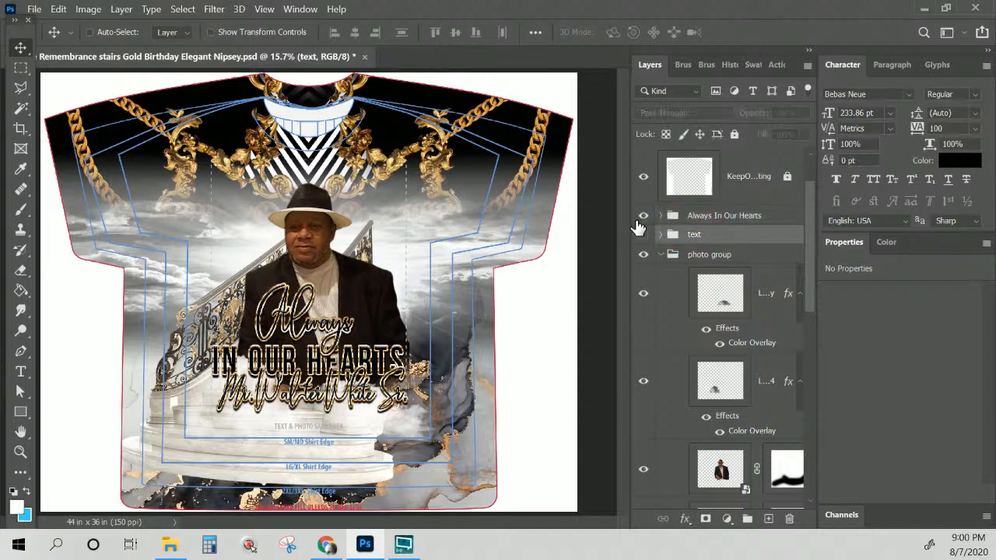
click(643, 214)
click(643, 233)
double_click(694, 233)
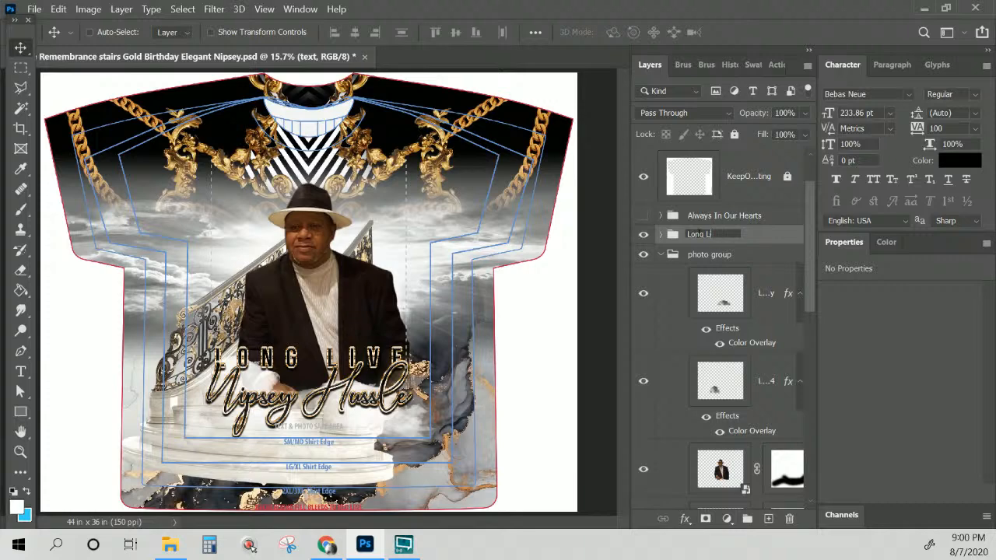
text(Long Live)
key(Return)
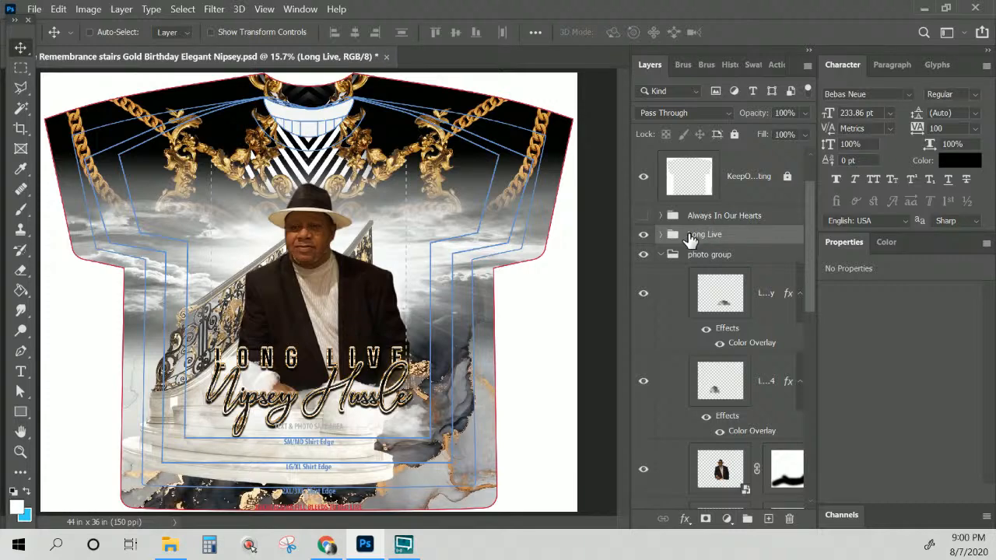
click(643, 236)
click(643, 215)
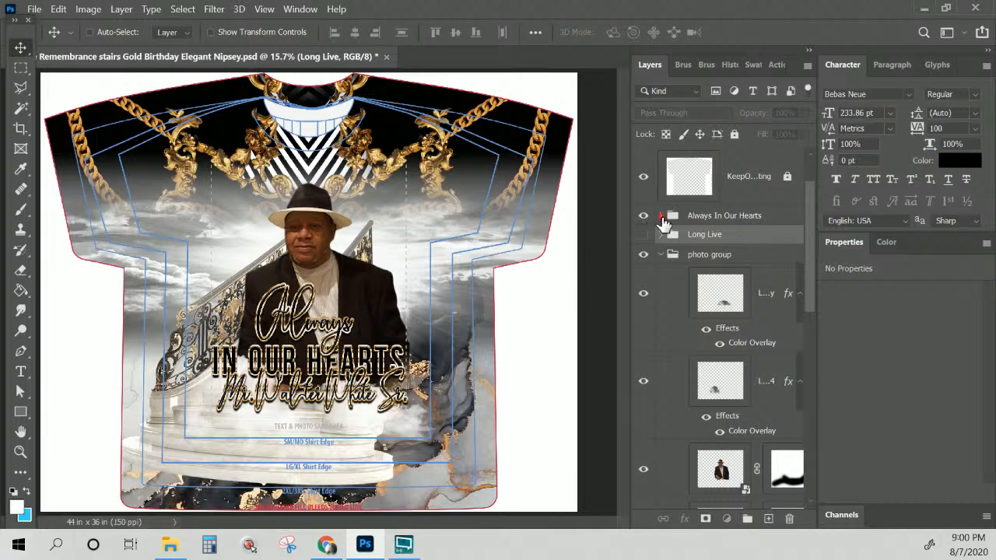
- Move the script "Always" down closer to "IN OUR HEARTS", to about X 17.31 in, Y 17.78 in
click(661, 215)
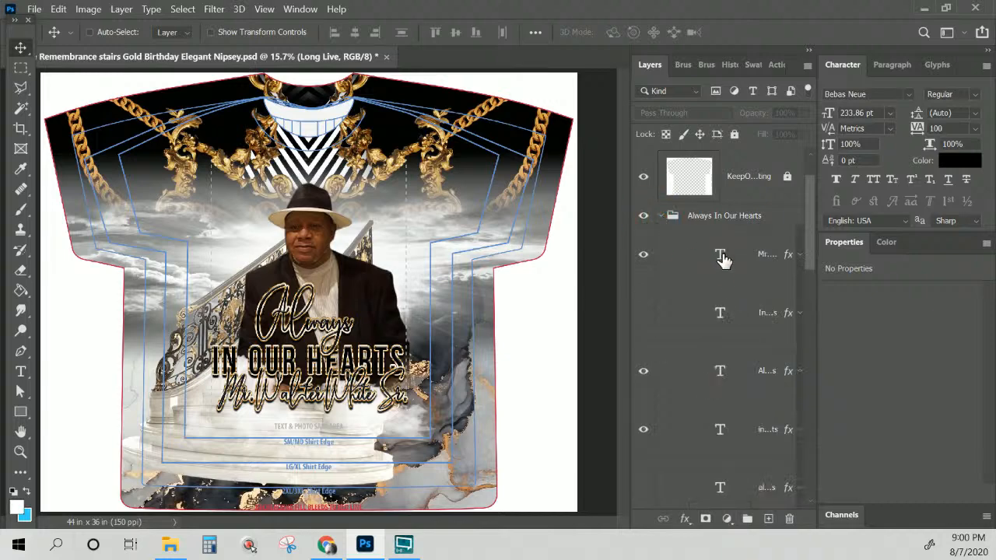
right_click(311, 332)
click(312, 340)
mouse_move(311, 335)
mouse_down()
mouse_move(316, 362)
mouse_move(309, 340)
mouse_up()
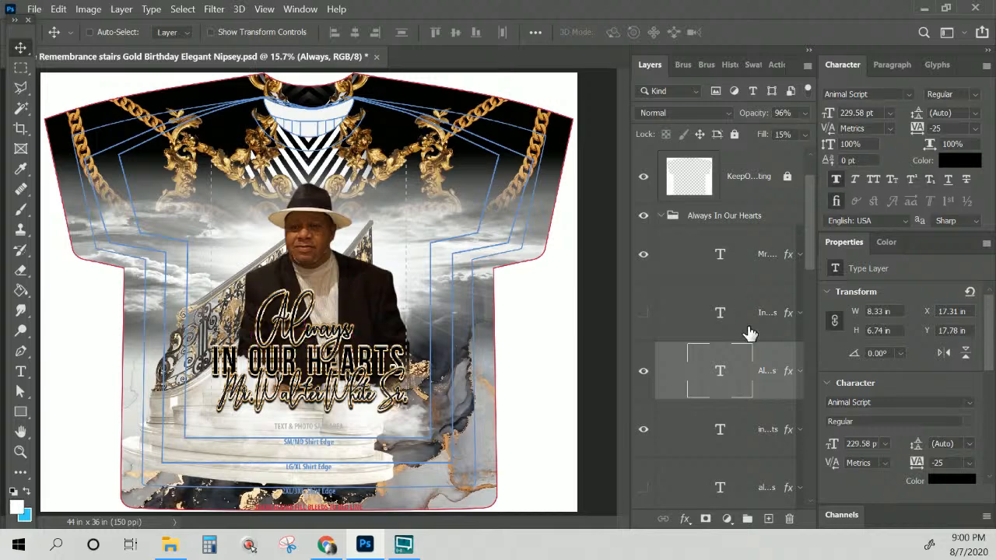
- Delete the three hidden text layers from the "Always In Our Hearts" group and collapse the group
click(752, 331)
key(Delete)
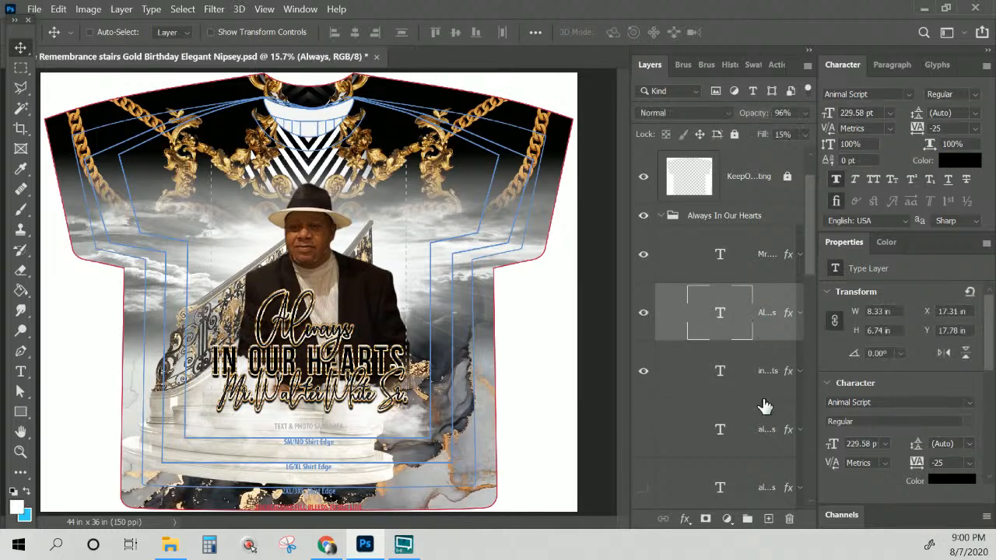
click(765, 421)
key(Delete)
key(Delete)
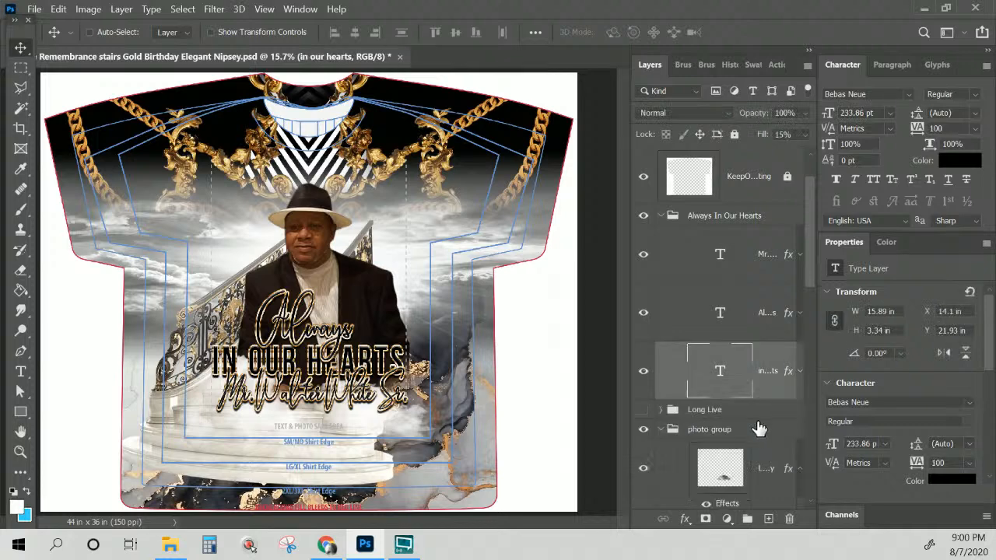
scroll(707, 289, up, 1)
click(662, 273)
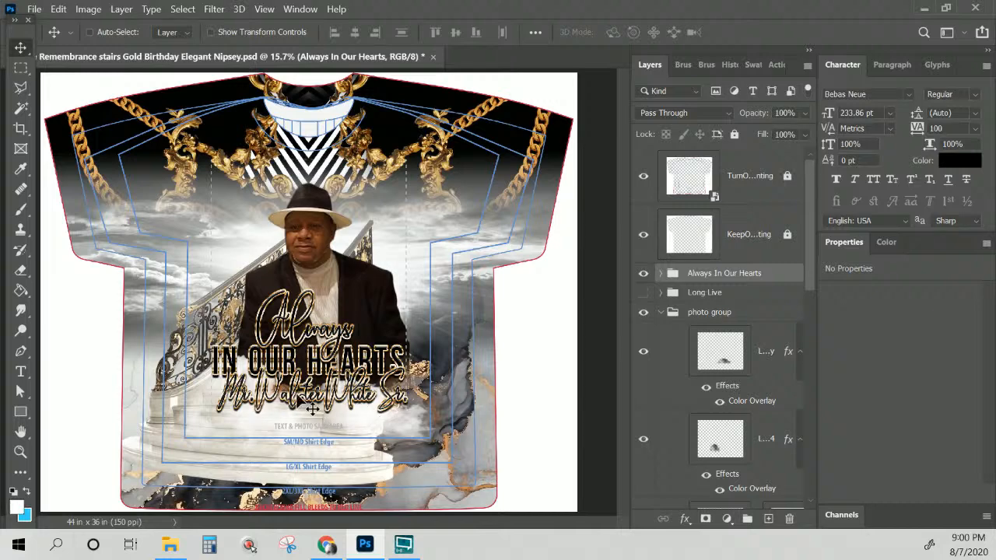
- Rename the photo group's cloud layers: Layer 14 copy as "cloud 2" and Layer 14 as "cloud 1"
right_click(362, 414)
right_click(362, 414)
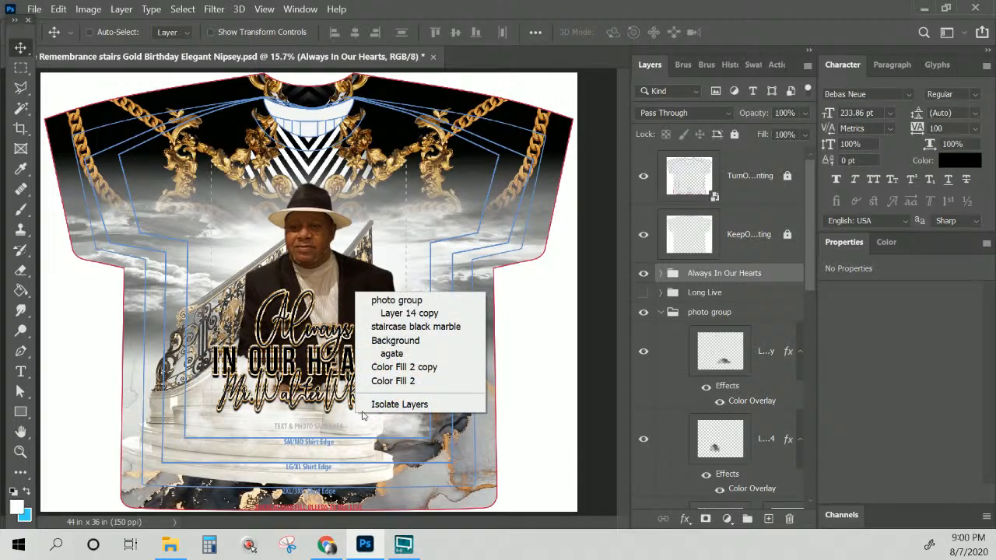
click(405, 314)
double_click(769, 352)
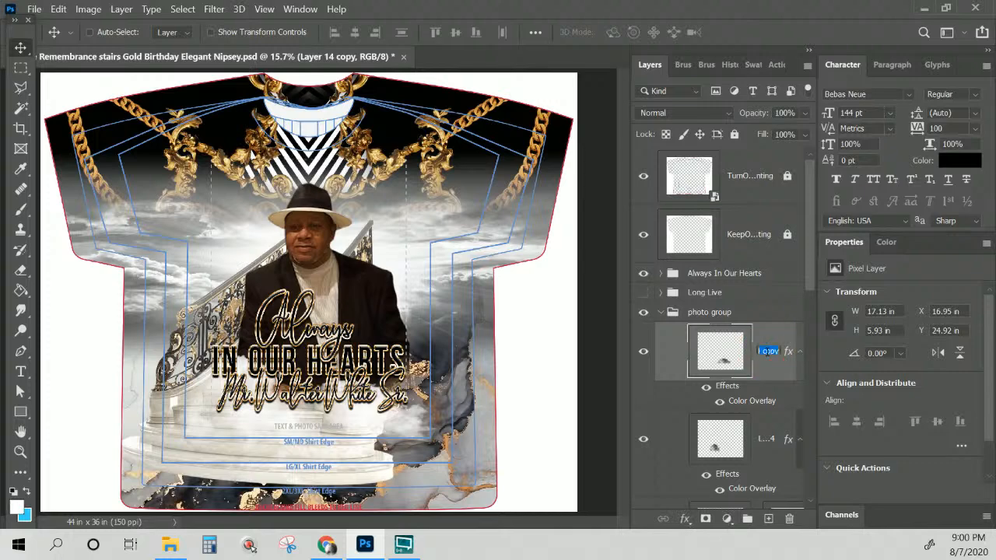
text(d 2)
key(Return)
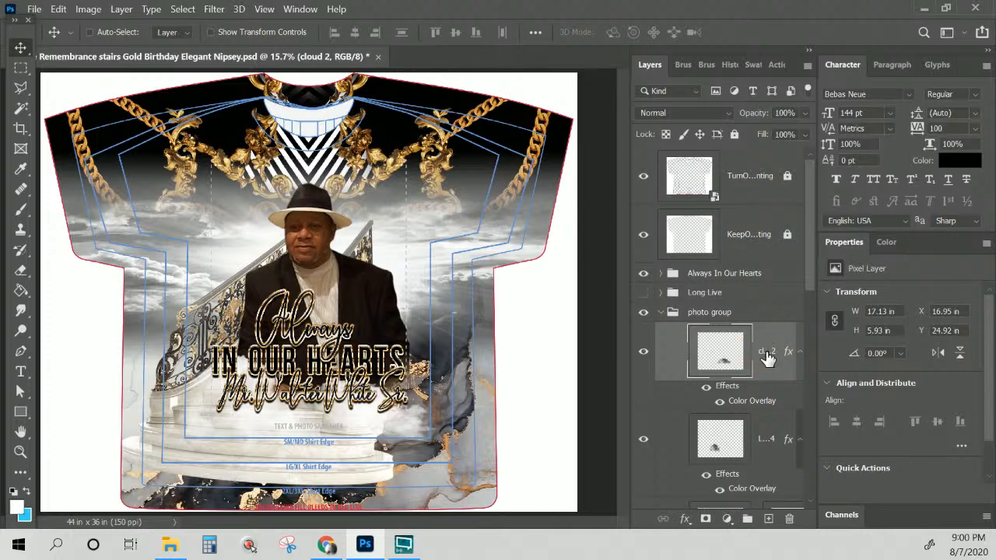
double_click(767, 439)
text(cl)
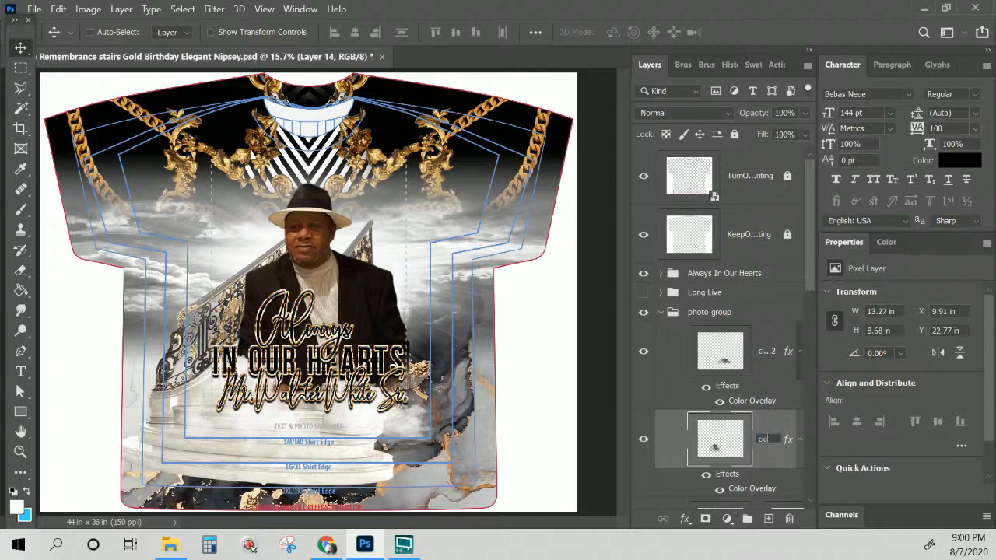
text(oud 1)
key(Return)
- Reposition cloud 1 to about X 10.51 in, Y 22.55 in and cloud 2 to about X 18.35 in, Y 24.11 in
drag(274, 426, 274, 406)
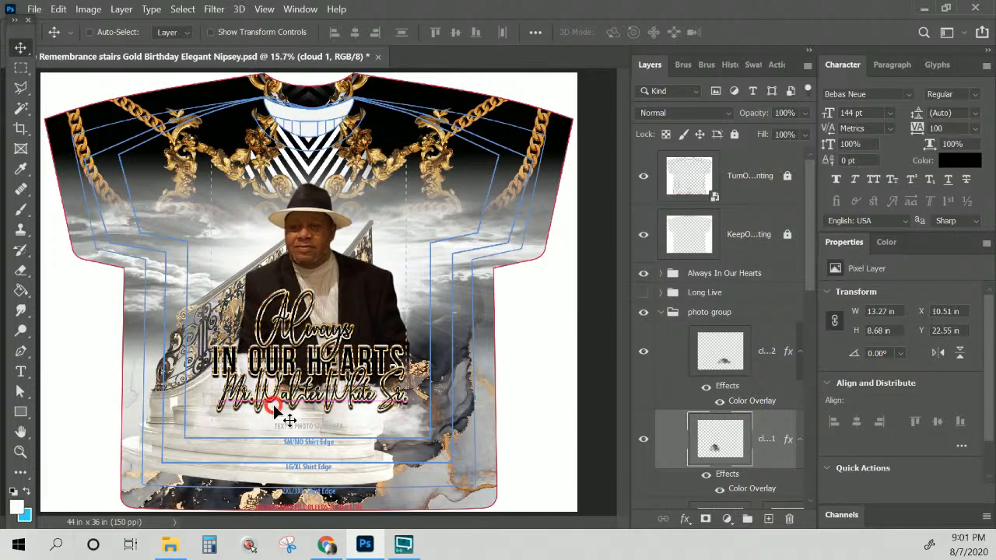
right_click(374, 424)
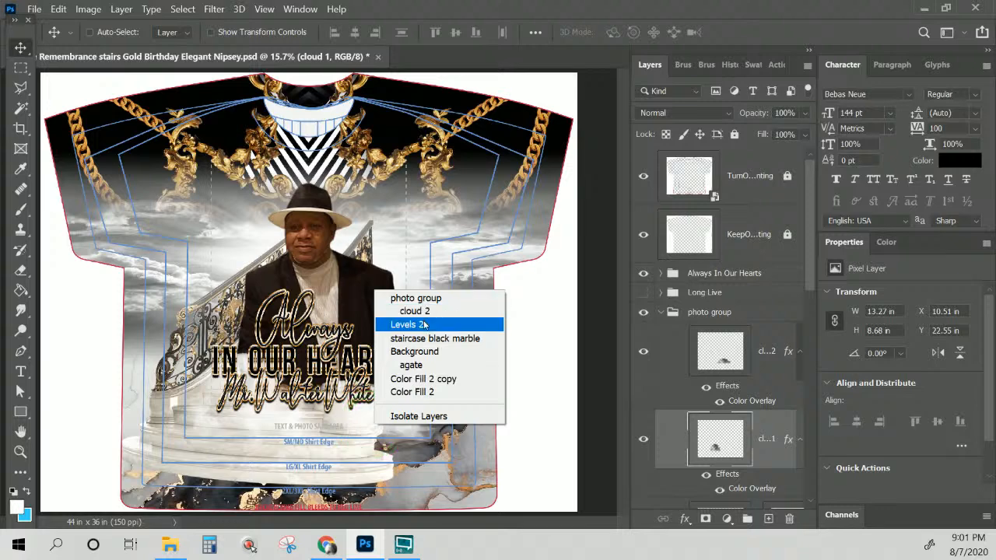
click(424, 313)
drag(375, 432, 400, 419)
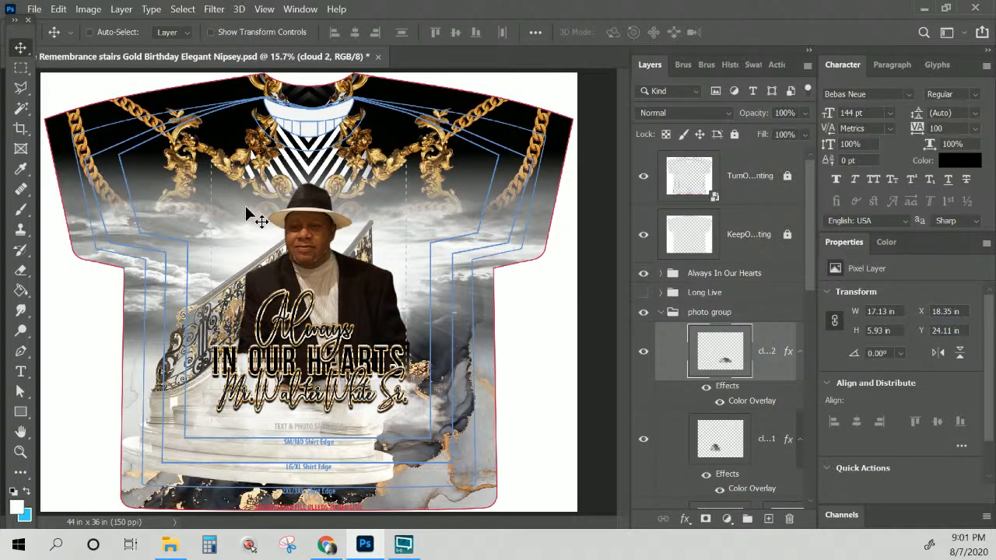
- Duplicate both clouds onto the lower left stairs and spread more cloud 2 copies rightward to about X 18.35 in, Y 28.97 in
shift+click(753, 451)
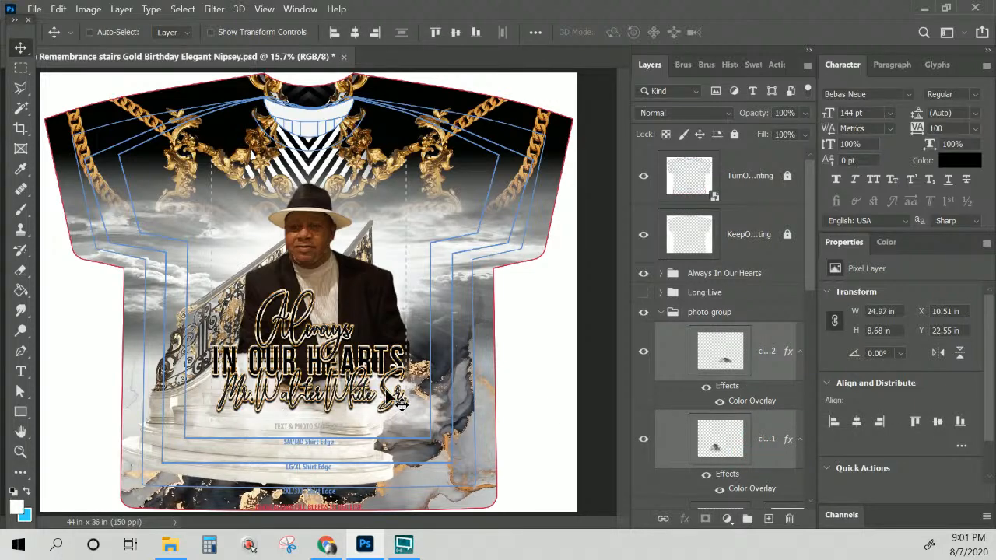
drag(399, 402, 289, 453)
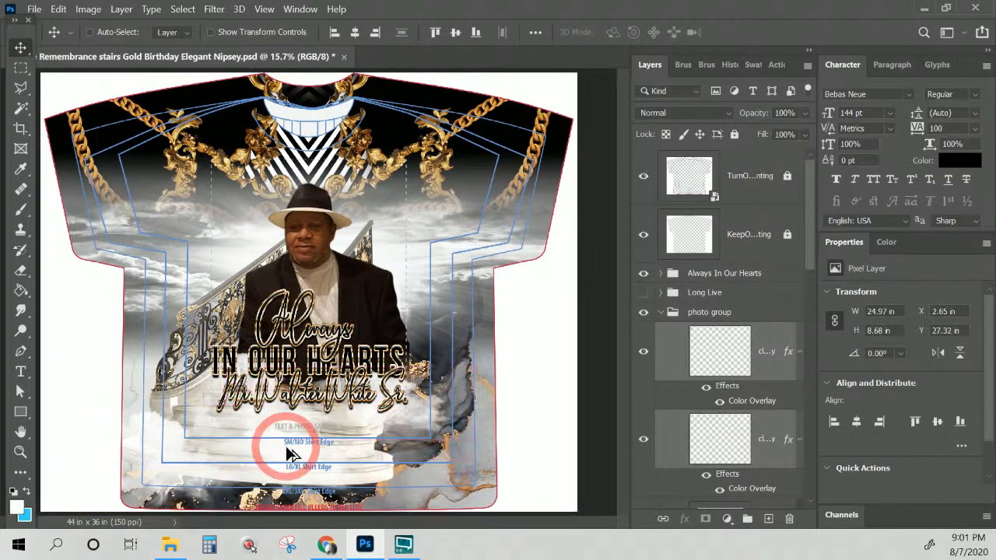
click(767, 362)
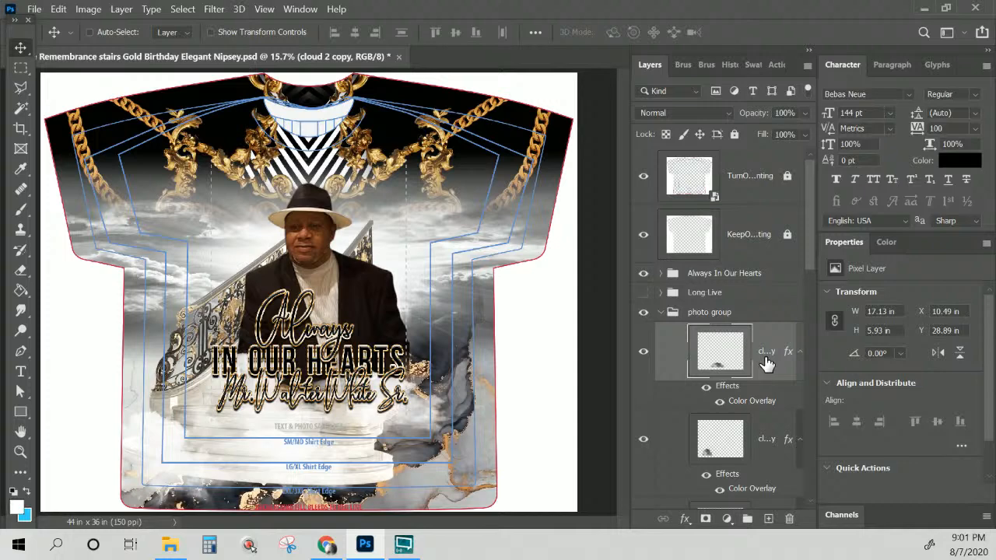
drag(255, 454, 378, 460)
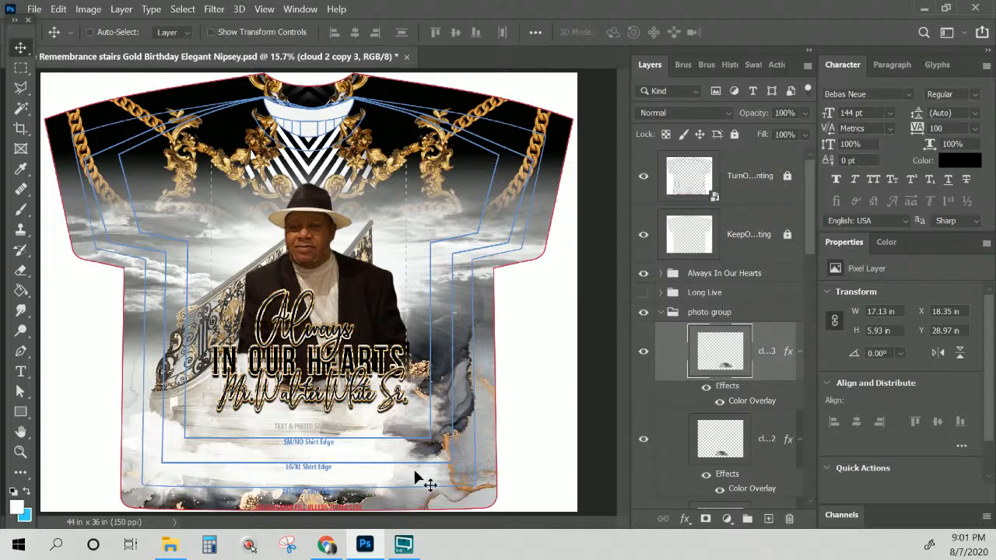
- Compare the lower stairs with the two newest cloud 2 copies hidden and shown
click(643, 353)
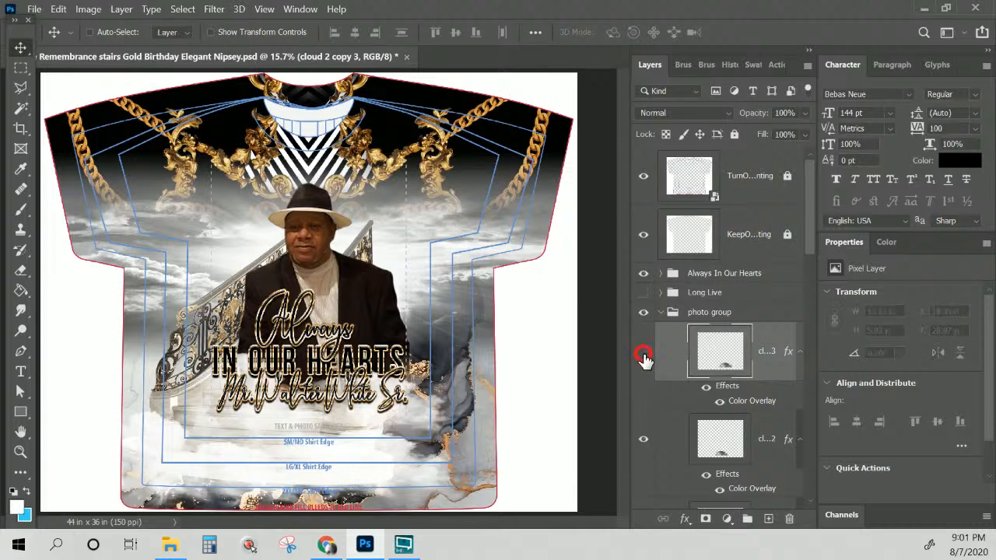
click(644, 442)
click(644, 440)
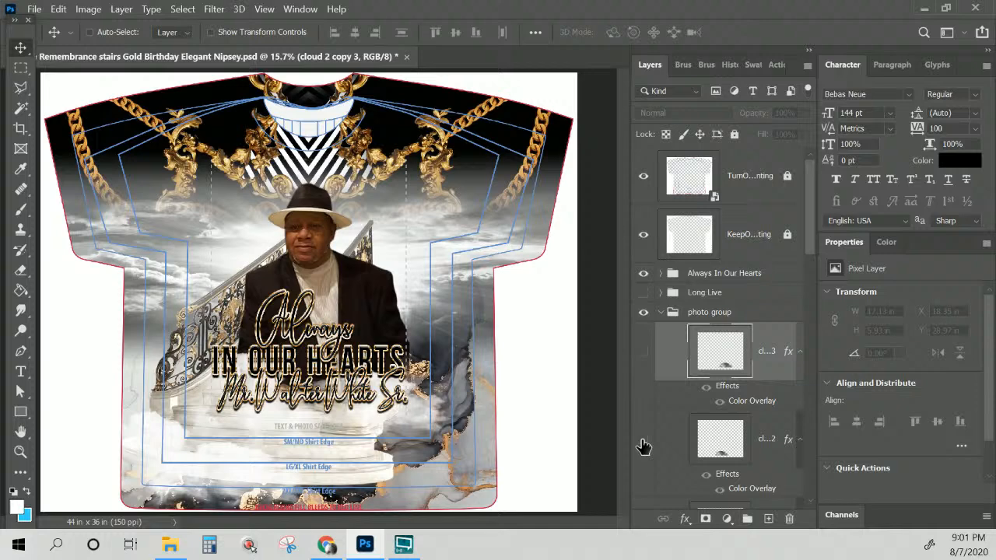
click(644, 352)
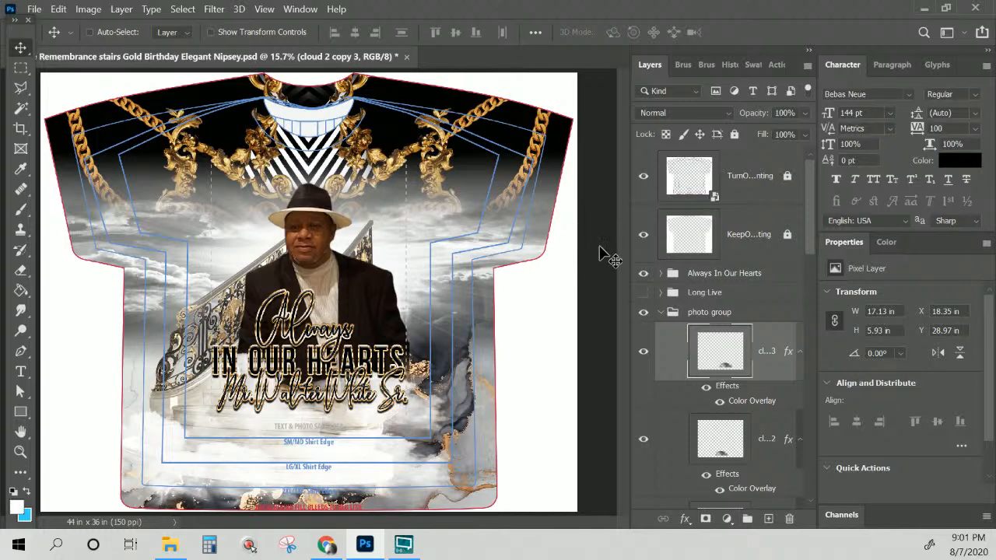
- Hide the duplicated cloud layers over the lower stairs in the photo group and collapse the group
scroll(812, 232, down, 3)
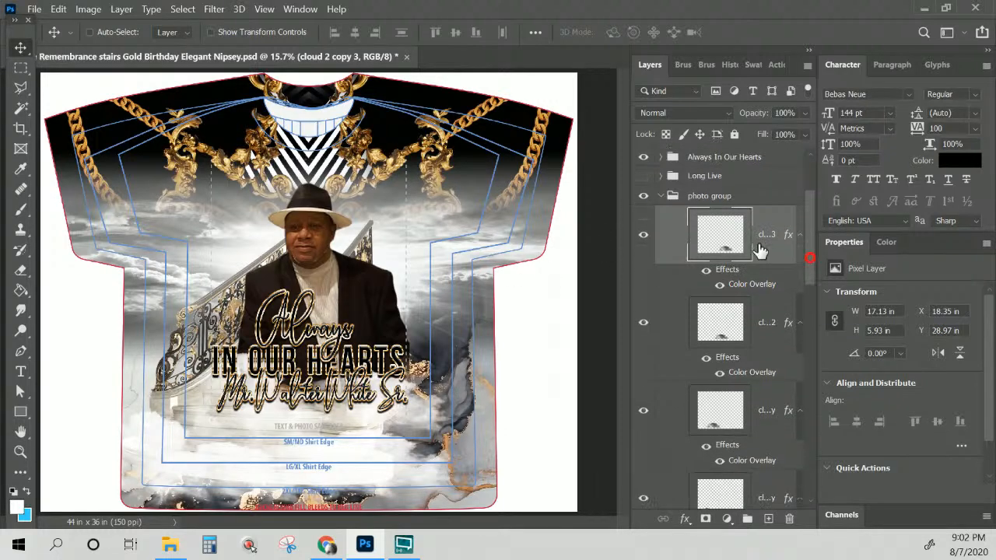
click(661, 199)
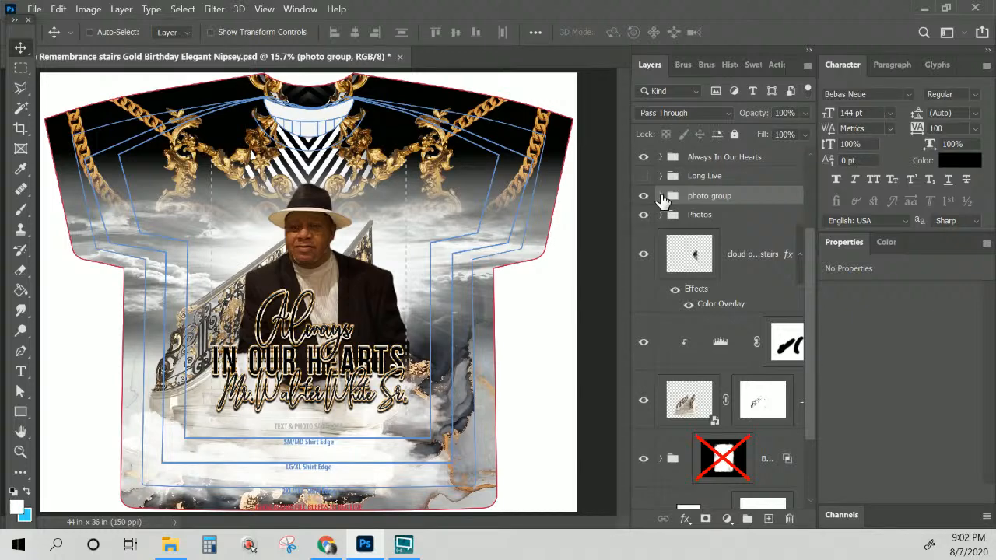
click(661, 197)
click(644, 234)
click(644, 322)
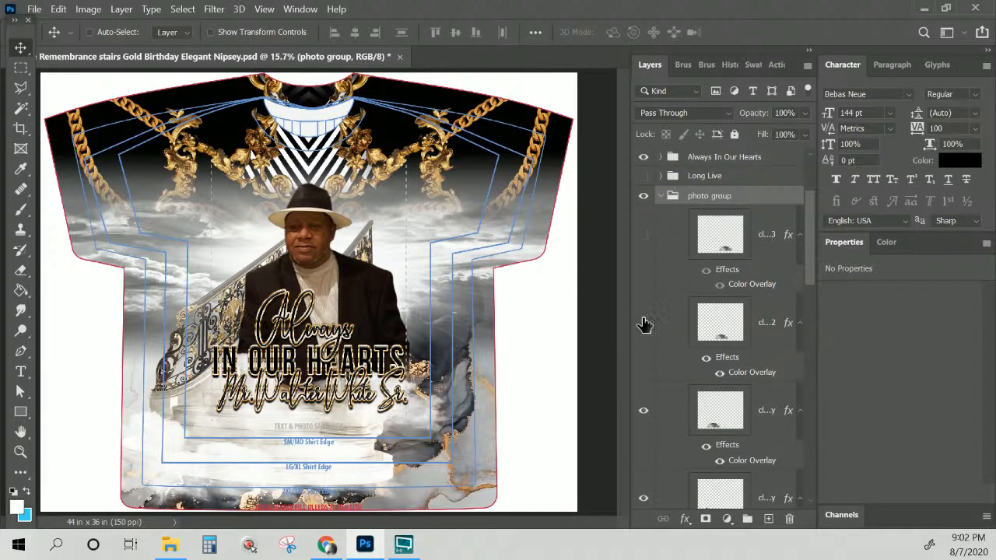
click(643, 411)
scroll(643, 412, down, 1)
click(645, 383)
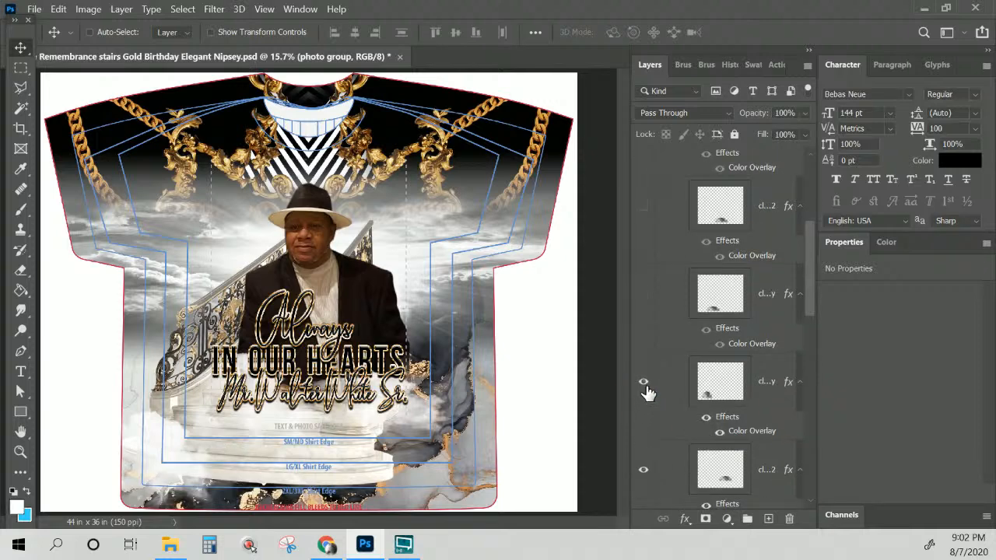
scroll(647, 389, down, 1)
scroll(652, 388, up, 5)
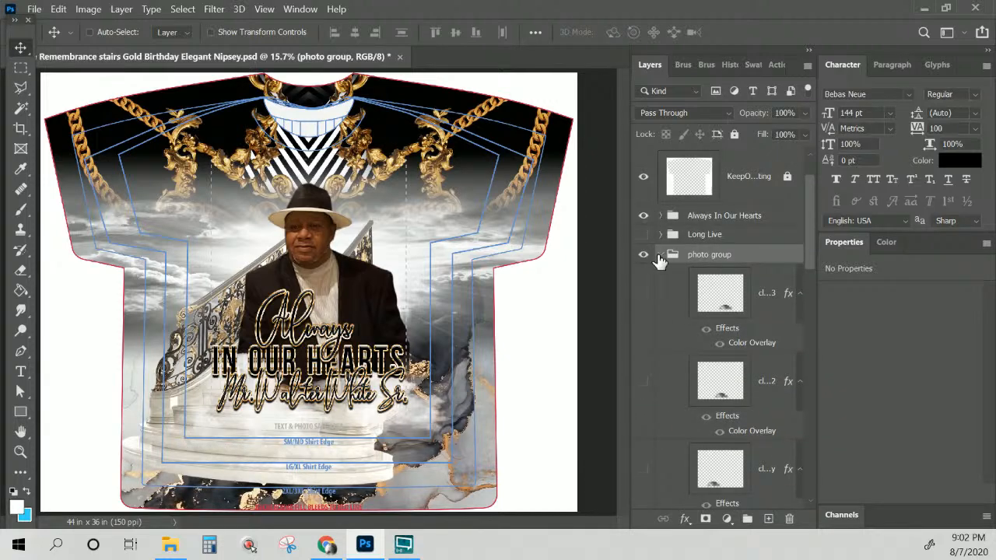
click(660, 254)
- Check the Photos group for visible content, then delete the group
click(699, 275)
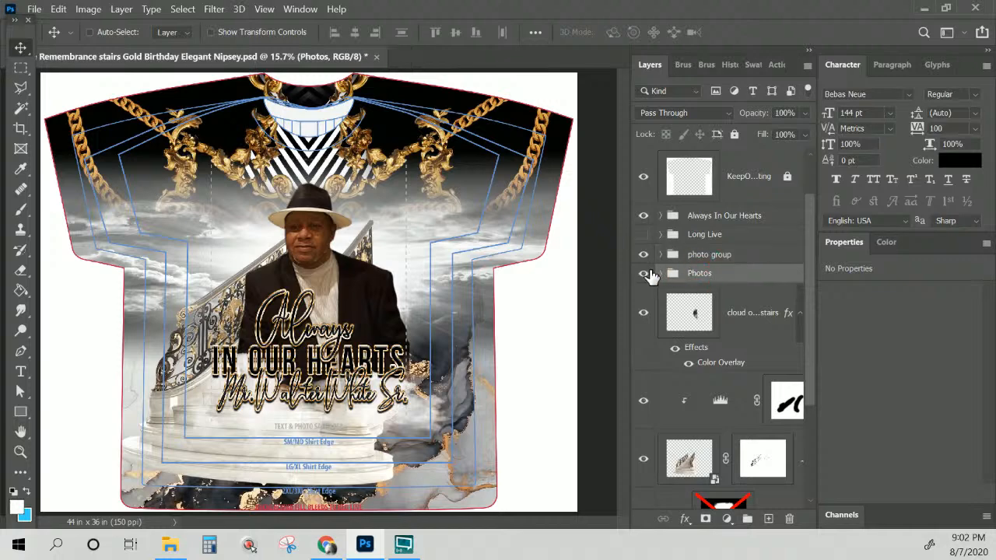
click(643, 275)
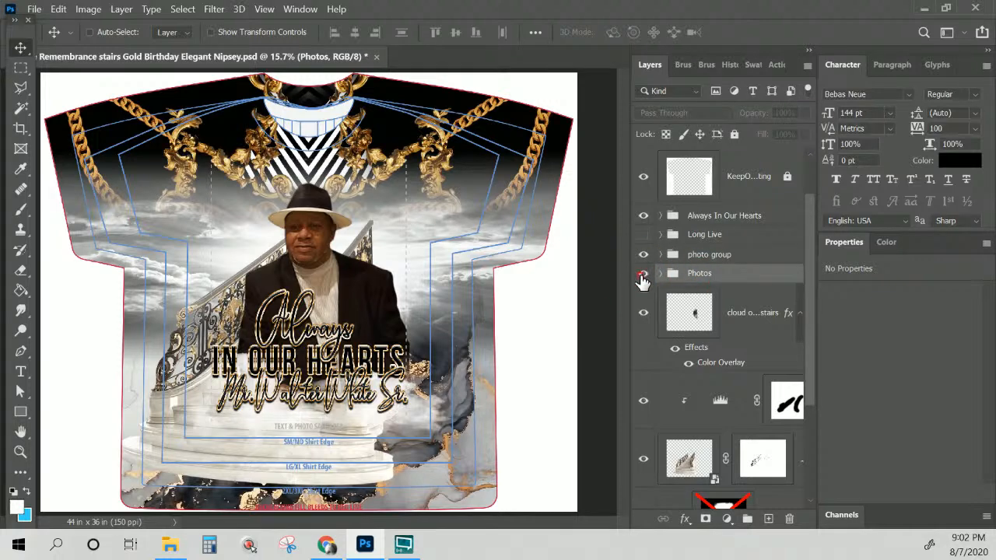
click(643, 274)
click(661, 274)
click(700, 274)
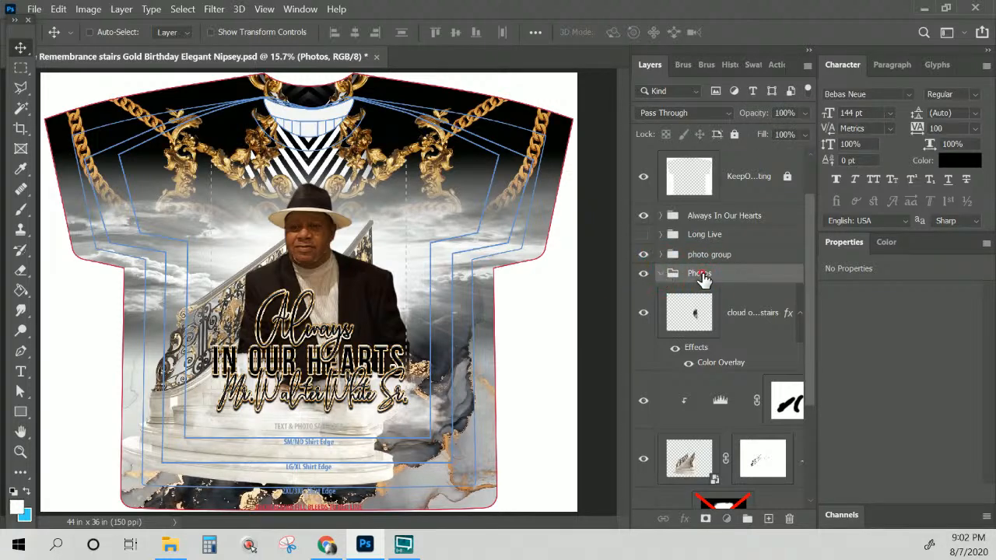
click(790, 520)
- Check what the cloud over stairs layer contributes by hiding and showing it
click(744, 292)
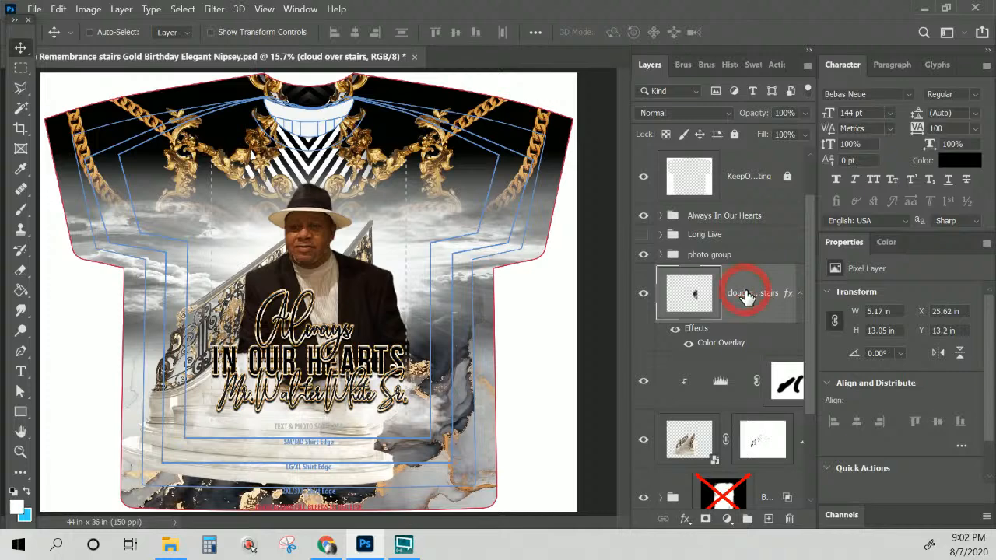
click(643, 295)
click(643, 294)
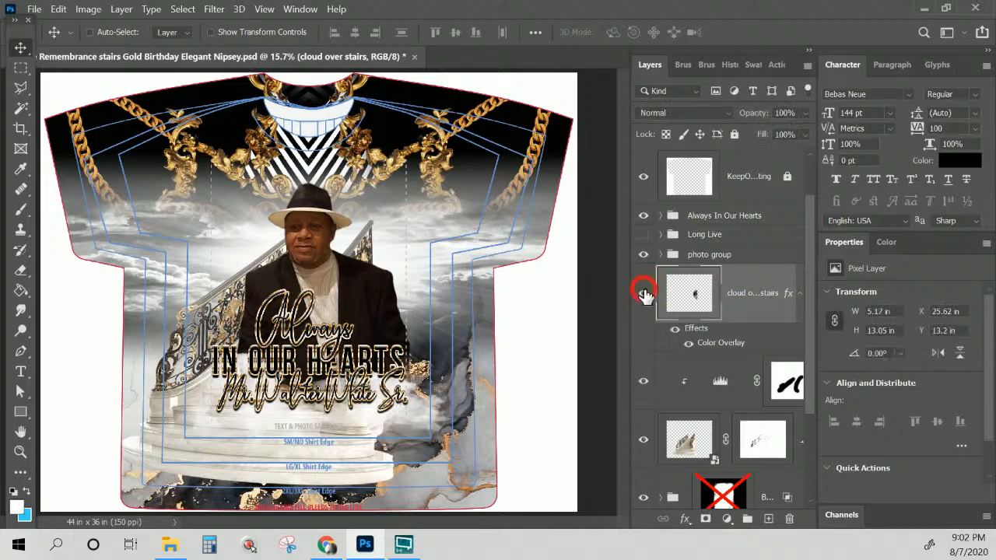
- Expand the group with the disabled mask and open the Hue/Saturation adjustment clipped to the Sky layer
scroll(660, 364, down, 3)
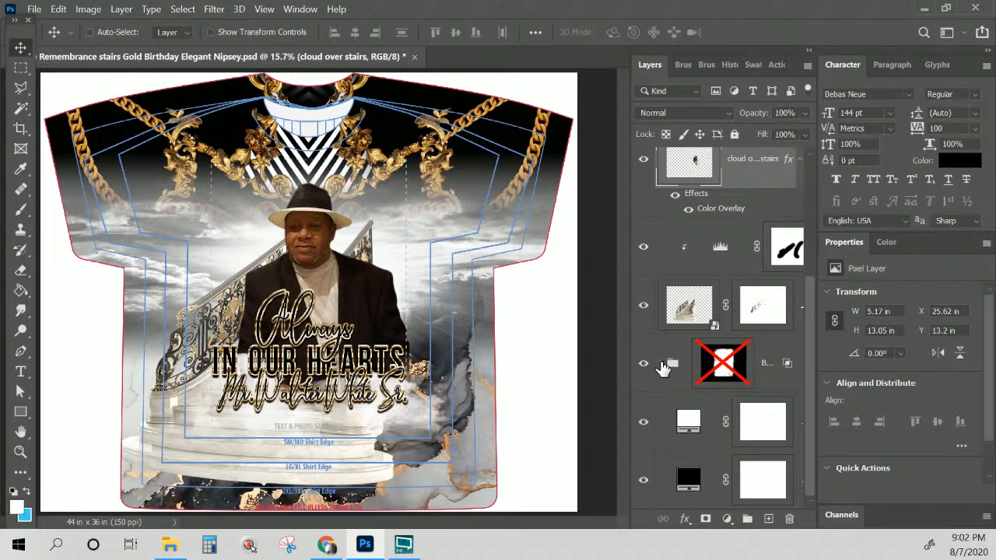
click(661, 364)
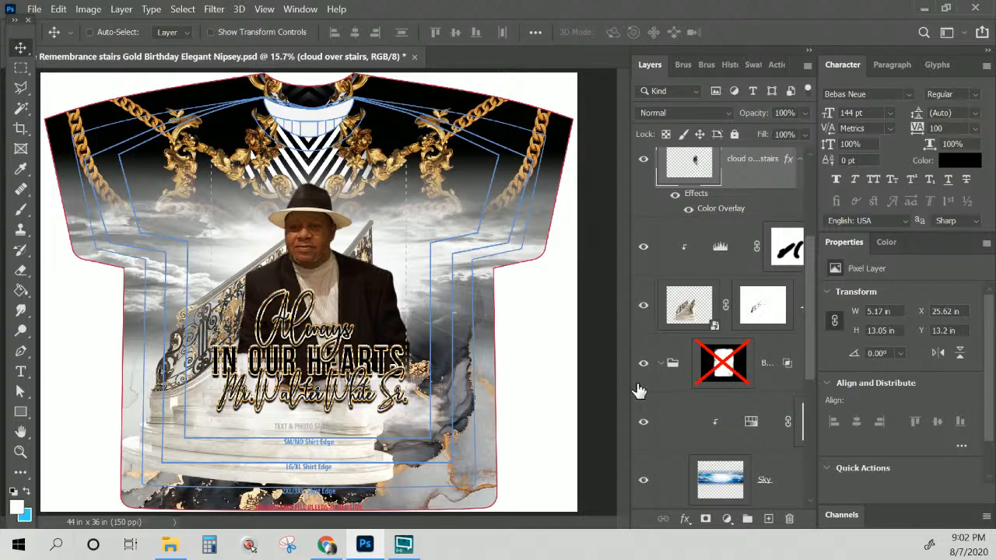
scroll(640, 392, down, 3)
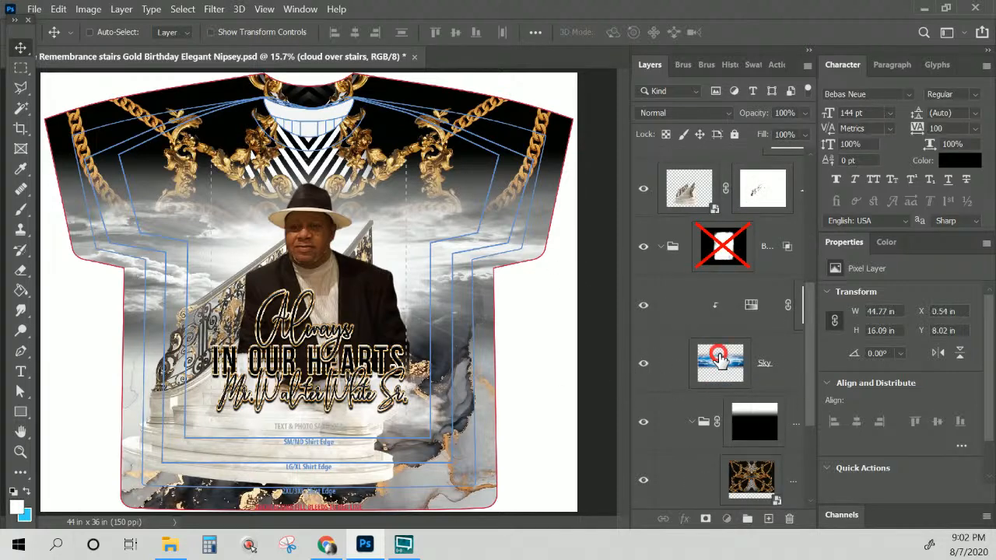
click(720, 355)
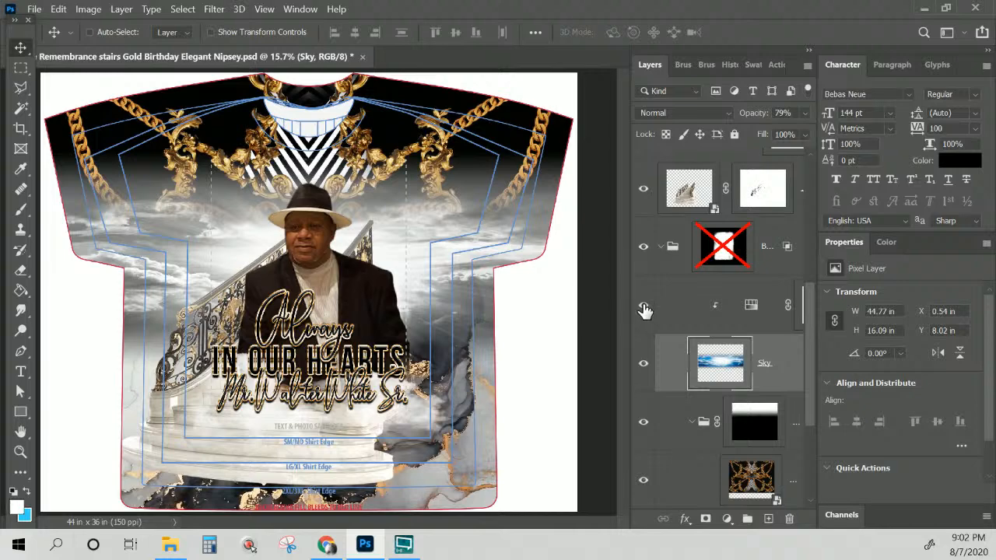
click(751, 308)
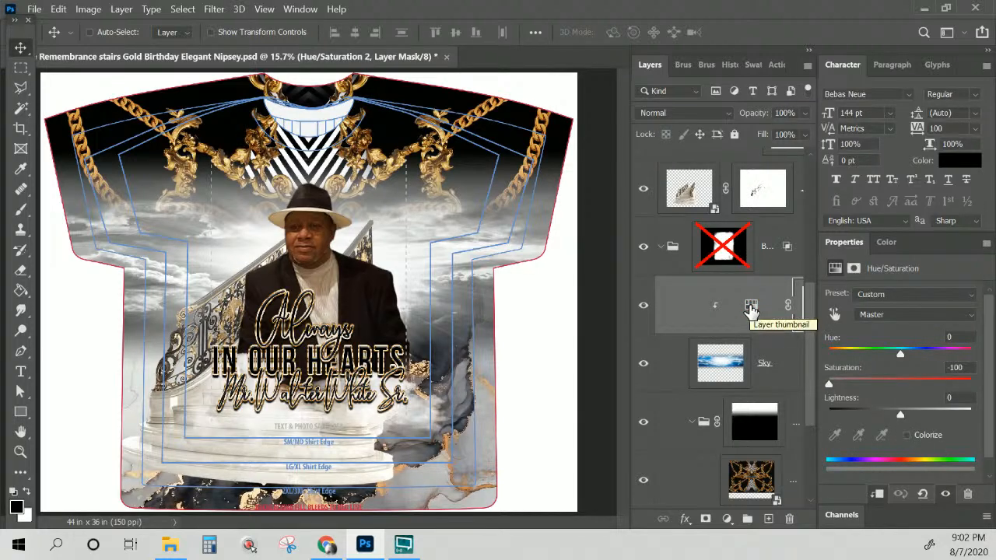
click(751, 308)
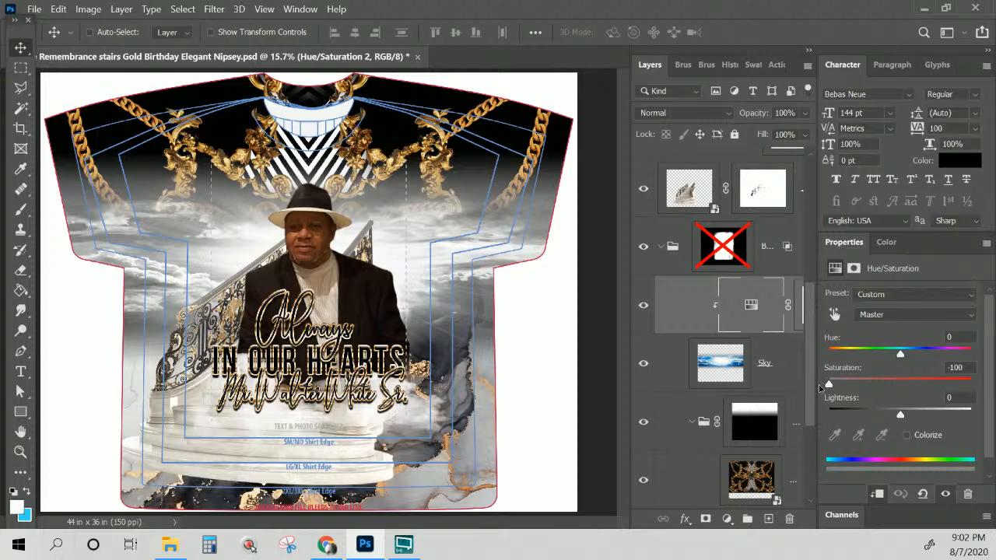
- Try a pale pink sky with Hue +140, Saturation -3 and Lightness +64
drag(829, 384, 936, 392)
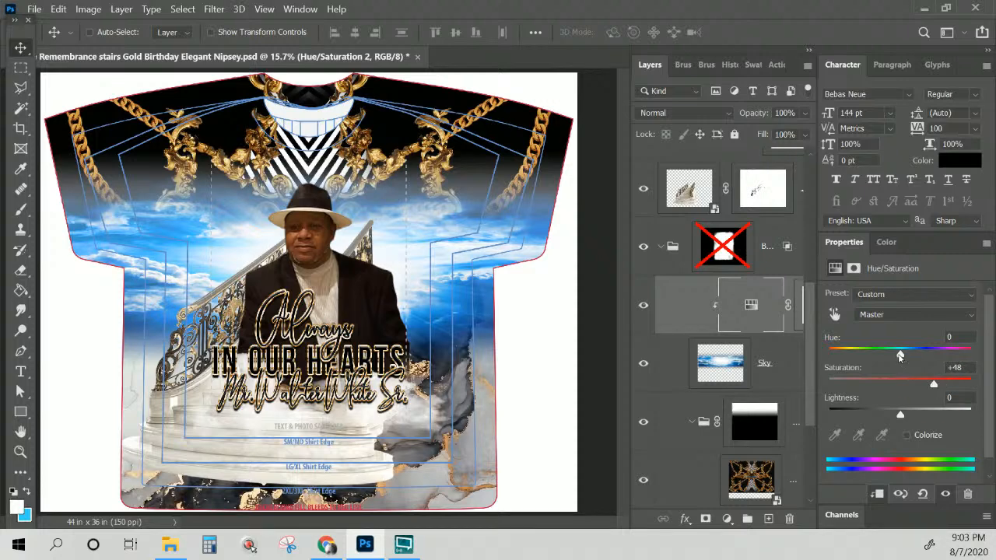
drag(901, 355, 872, 359)
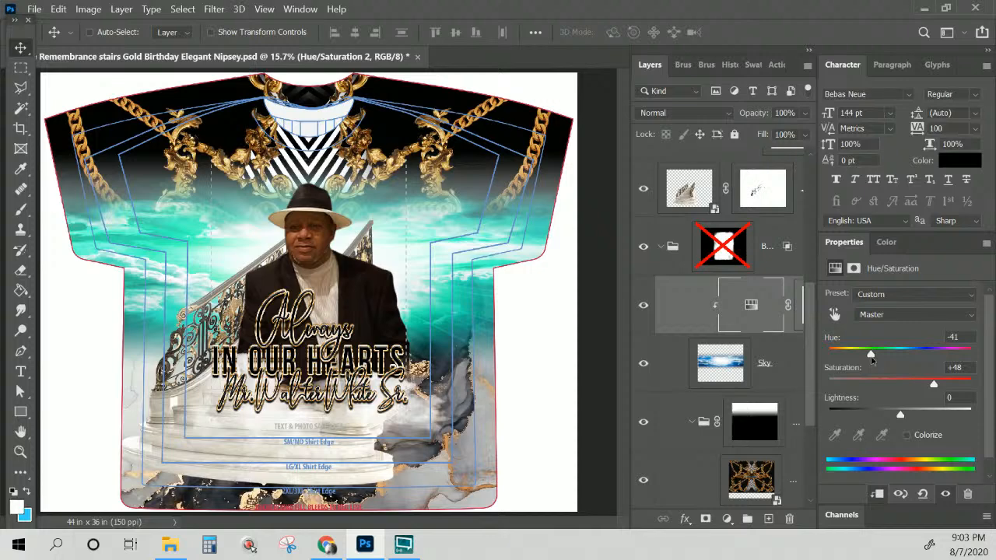
drag(879, 357, 960, 346)
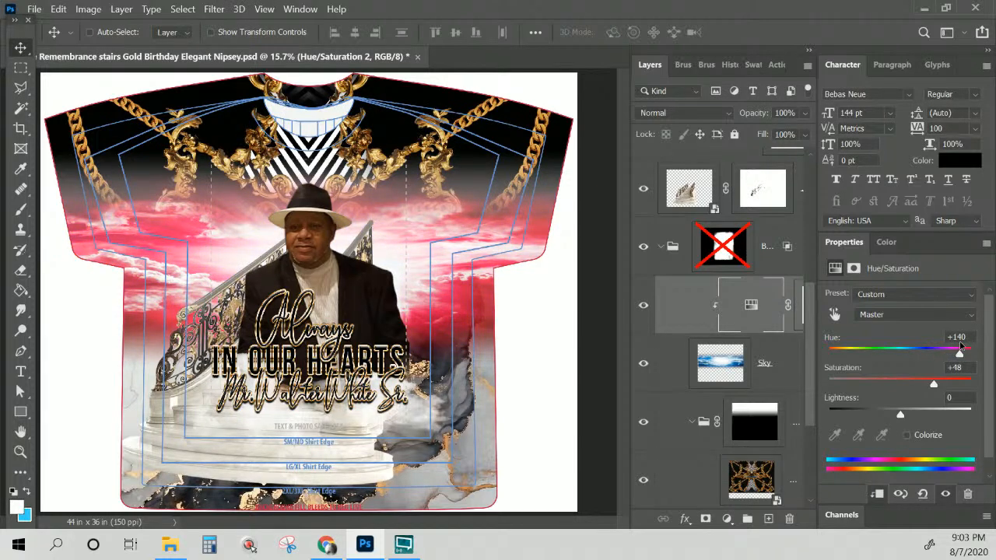
drag(934, 384, 929, 405)
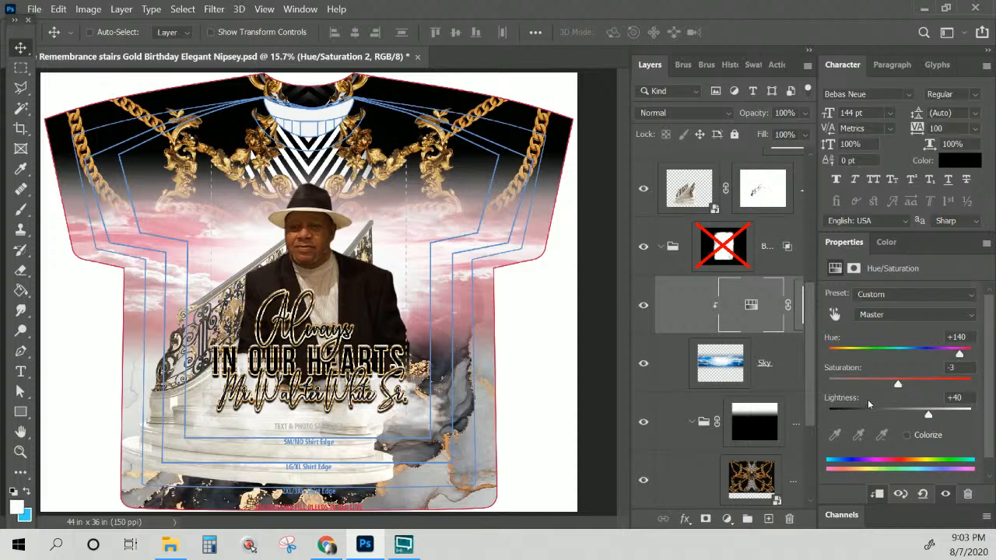
drag(928, 417, 948, 400)
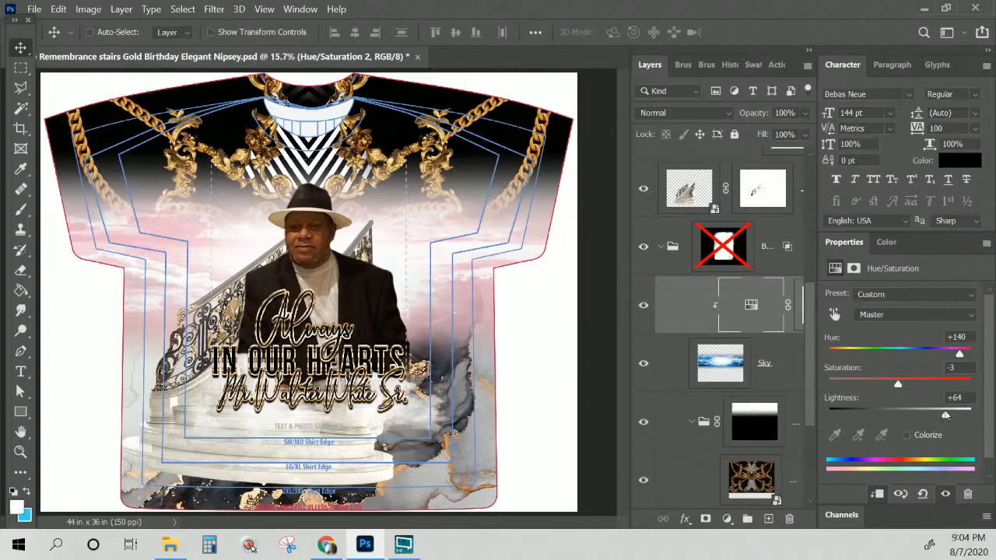
- Try a darker red sky with Saturation +53 and Lightness -50
drag(946, 416, 865, 418)
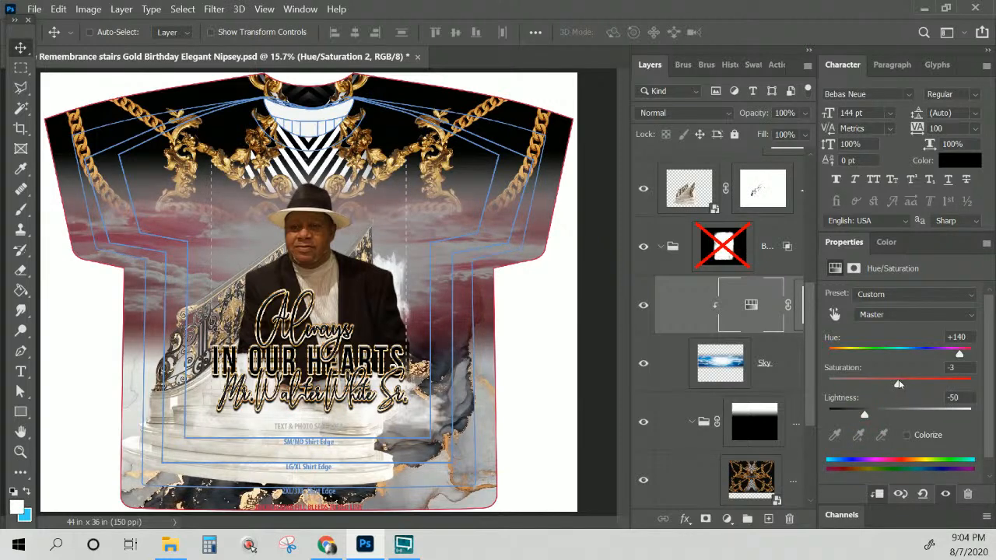
drag(897, 387, 954, 382)
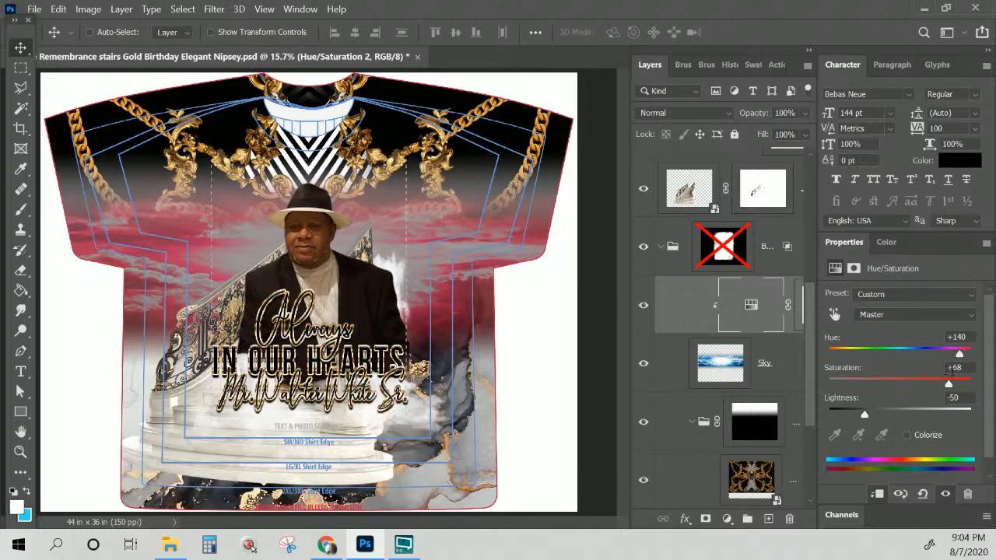
mouse_move(950, 386)
mouse_down()
mouse_move(970, 387)
mouse_move(940, 388)
mouse_up()
- Try a green sky with Hue -116, Saturation +5 and Lightness -1
drag(960, 357, 849, 372)
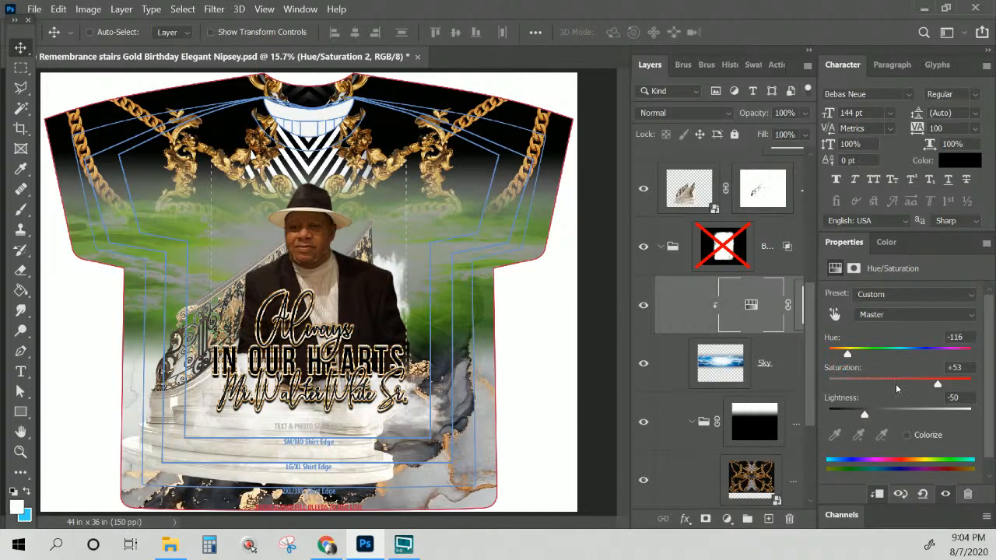
click(903, 384)
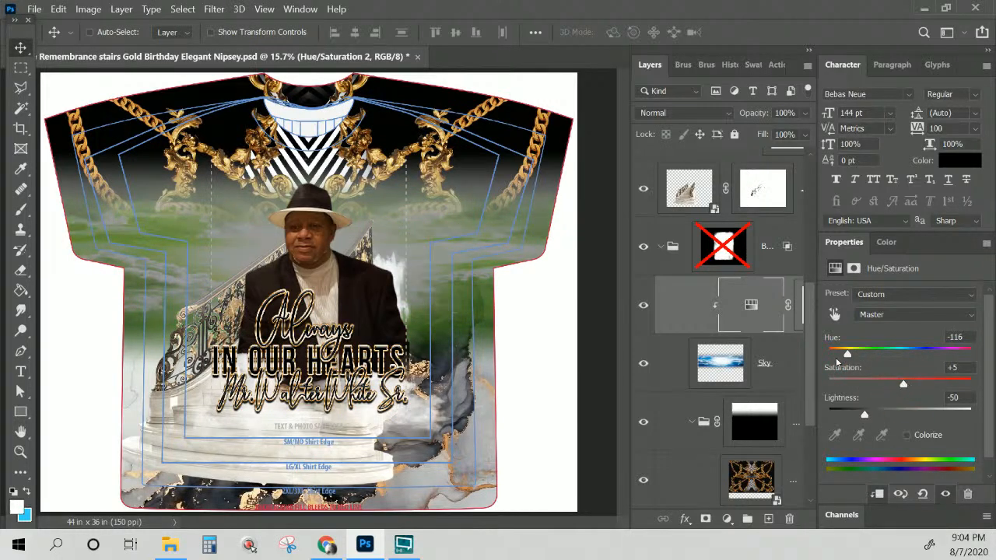
drag(864, 417, 899, 417)
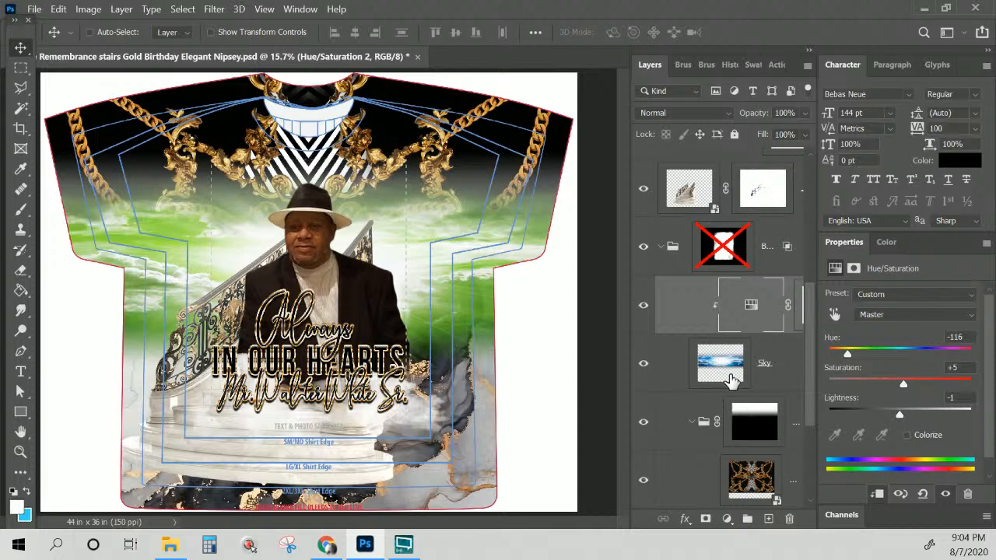
- Turn on Colorize for the sky adjustment and try a yellow tint with Hue 63, Saturation 66 and Lightness +20
click(907, 435)
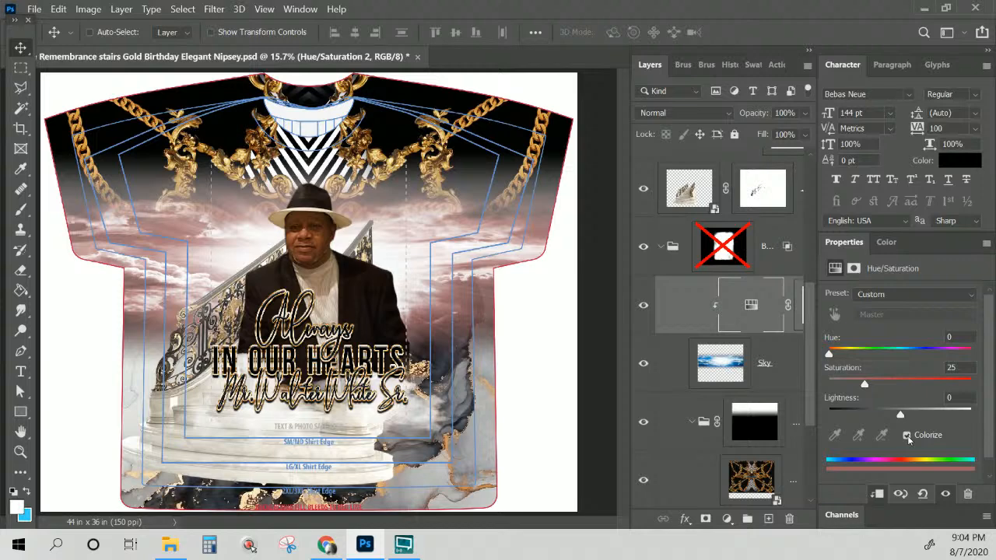
drag(847, 355, 933, 359)
drag(866, 385, 854, 352)
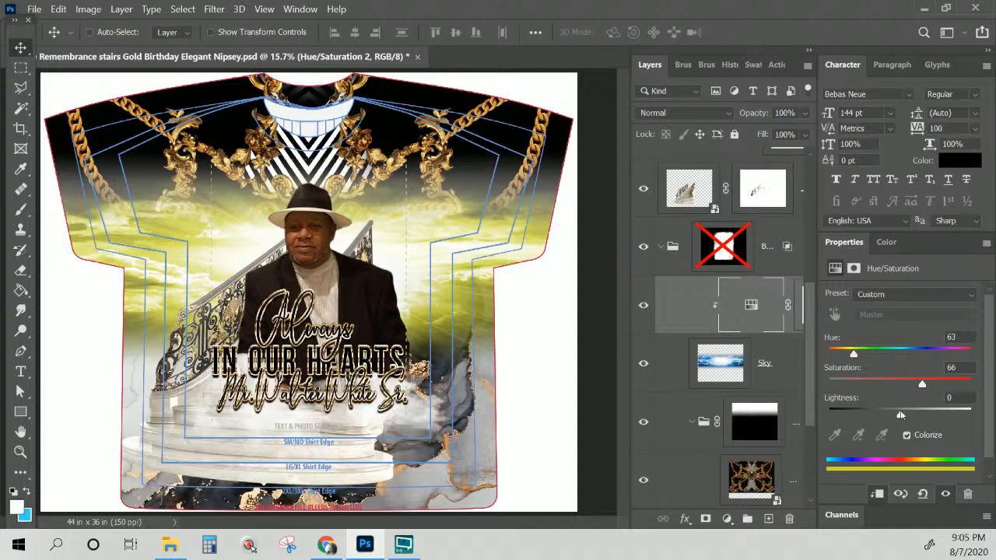
mouse_move(901, 412)
mouse_down()
mouse_move(928, 415)
mouse_move(860, 416)
mouse_move(916, 412)
mouse_up()
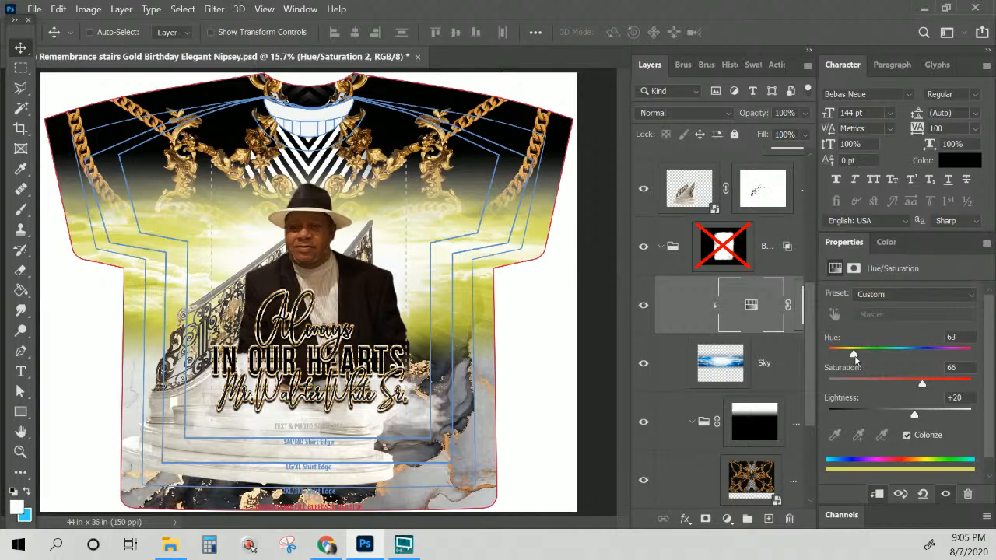
- Tint the colorized sky turquoise with Hue 183, Saturation 75 and Lightness -4
drag(854, 354, 902, 355)
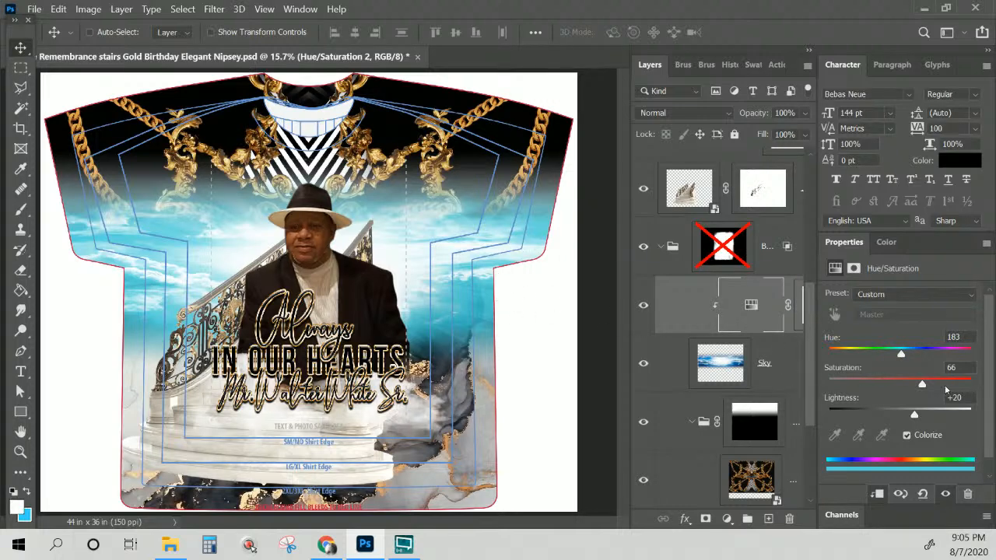
drag(915, 415, 899, 433)
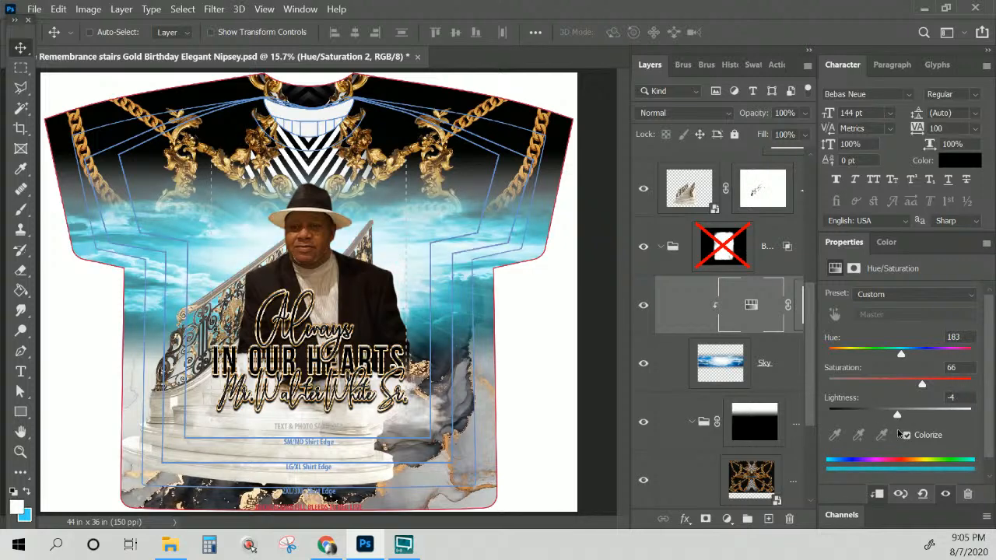
mouse_move(923, 384)
mouse_down()
mouse_move(940, 385)
mouse_move(906, 390)
mouse_move(938, 391)
mouse_up()
scroll(711, 368, down, 1)
scroll(711, 368, down, 2)
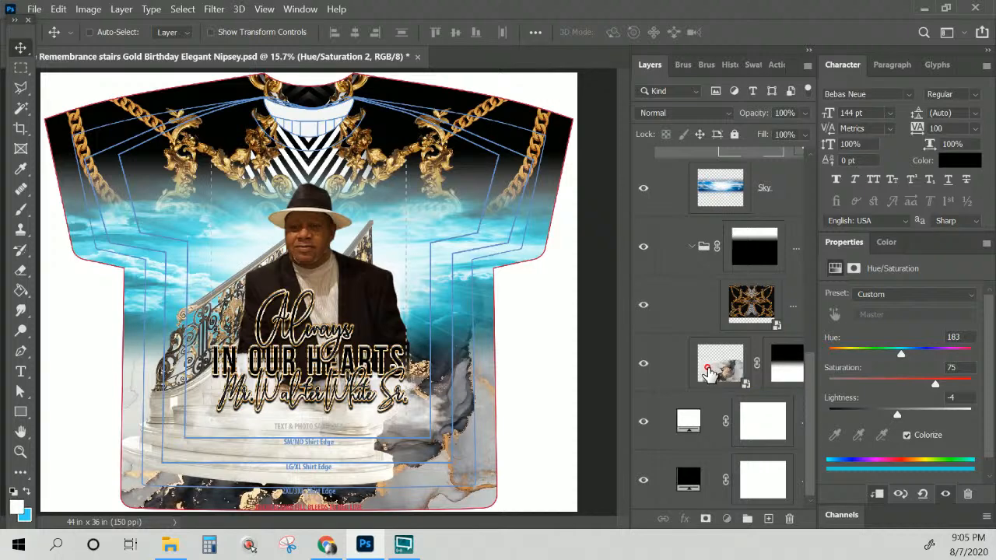
- Add a solid color fill layer above the gold ornament pattern inside the masked background group
click(710, 374)
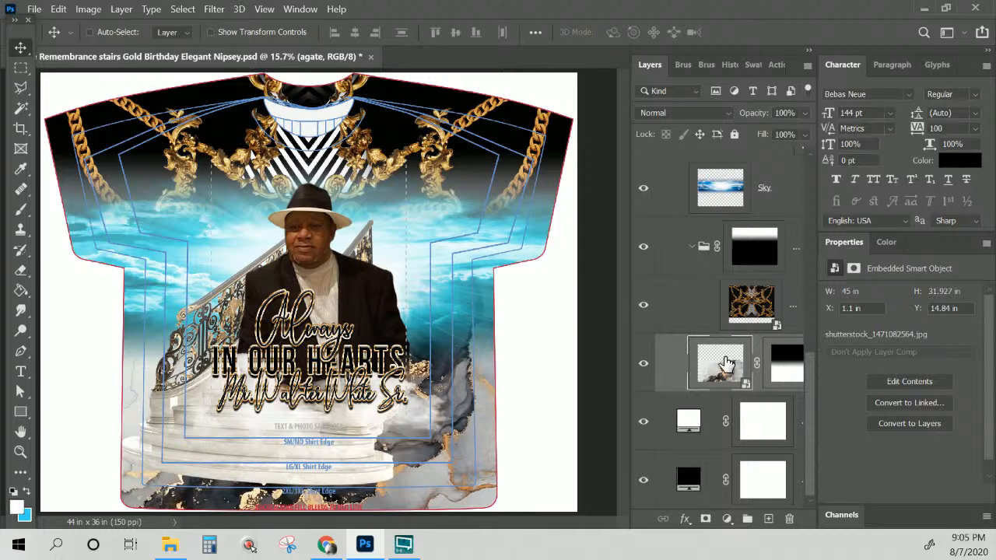
click(754, 255)
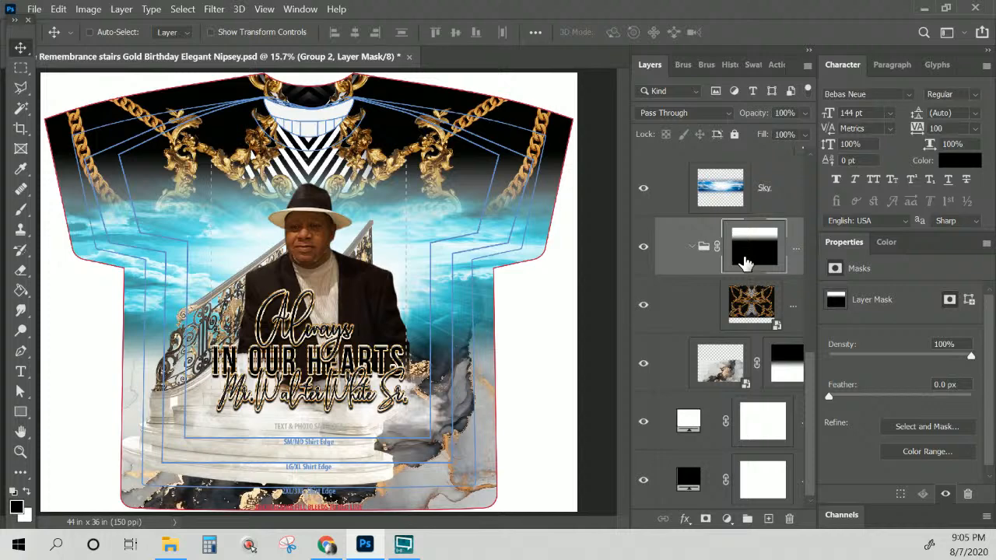
click(120, 9)
mouse_move(212, 204)
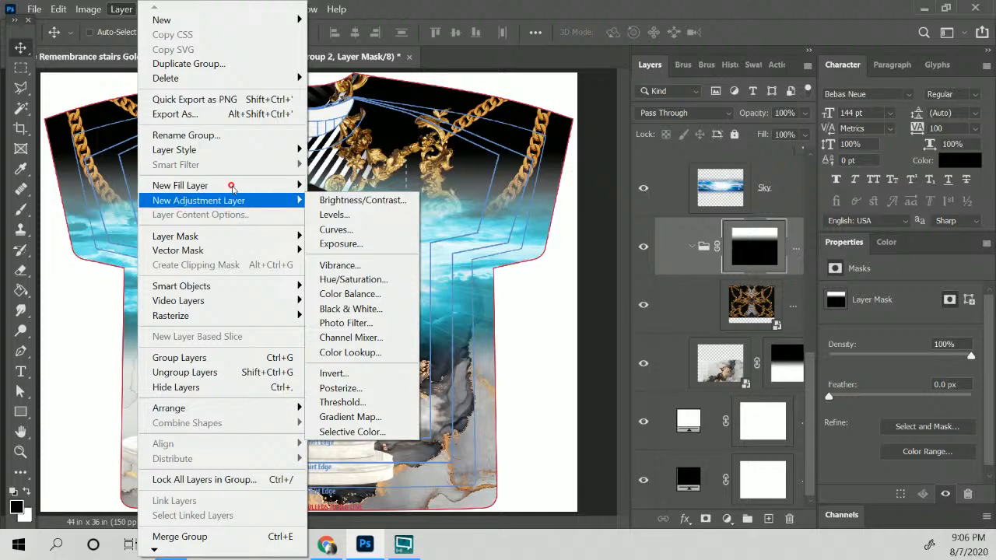
mouse_move(228, 186)
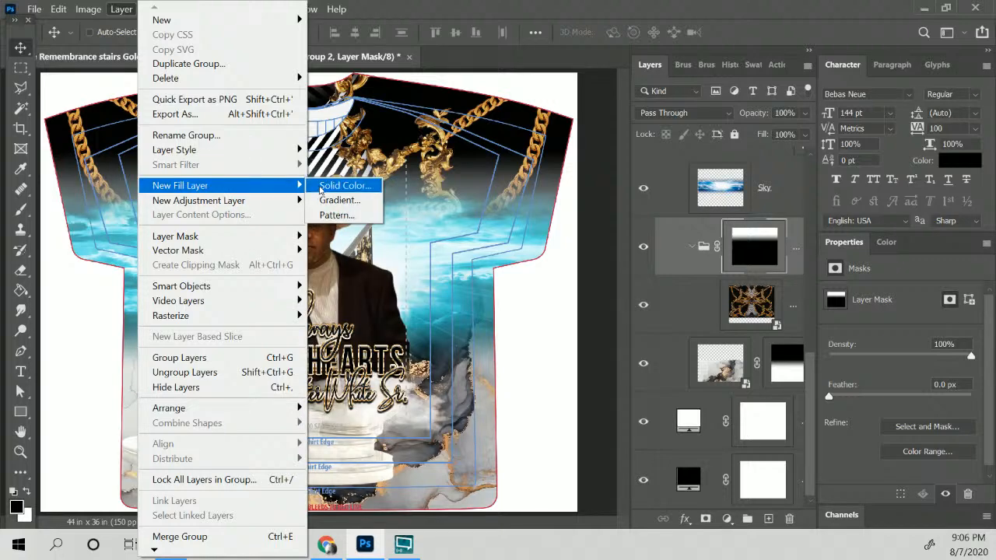
click(335, 186)
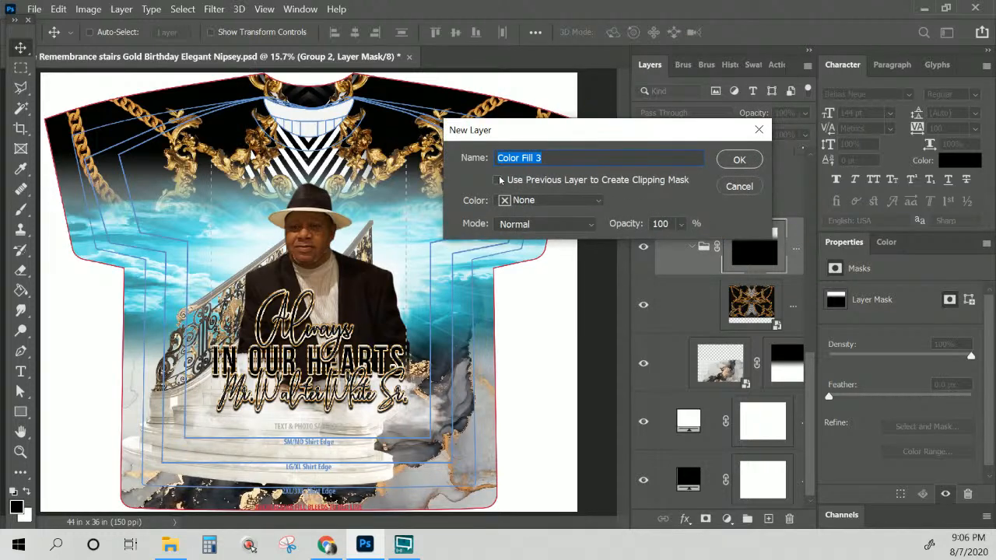
click(739, 159)
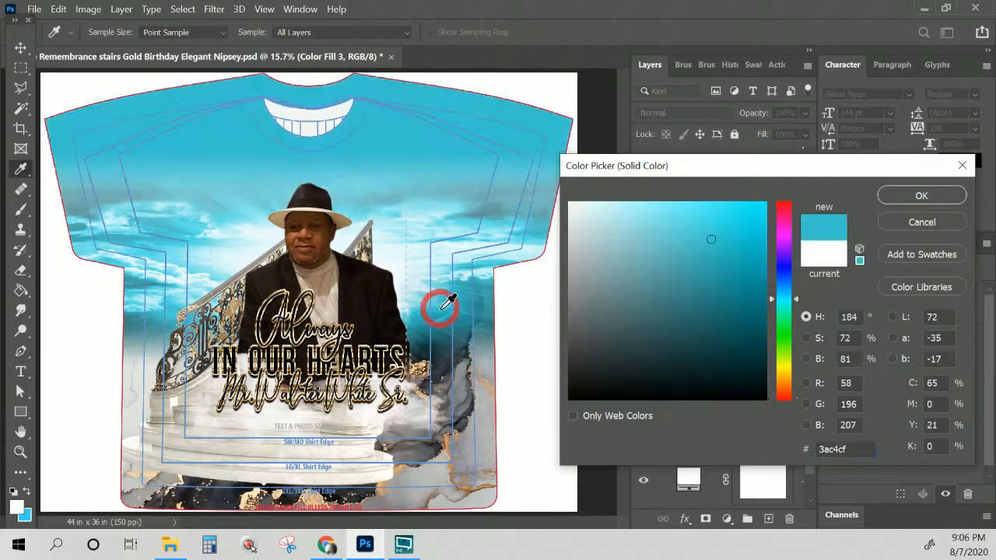
- Set the new fill's color to turquoise 3ecad5, matching the sky
drag(448, 303, 365, 140)
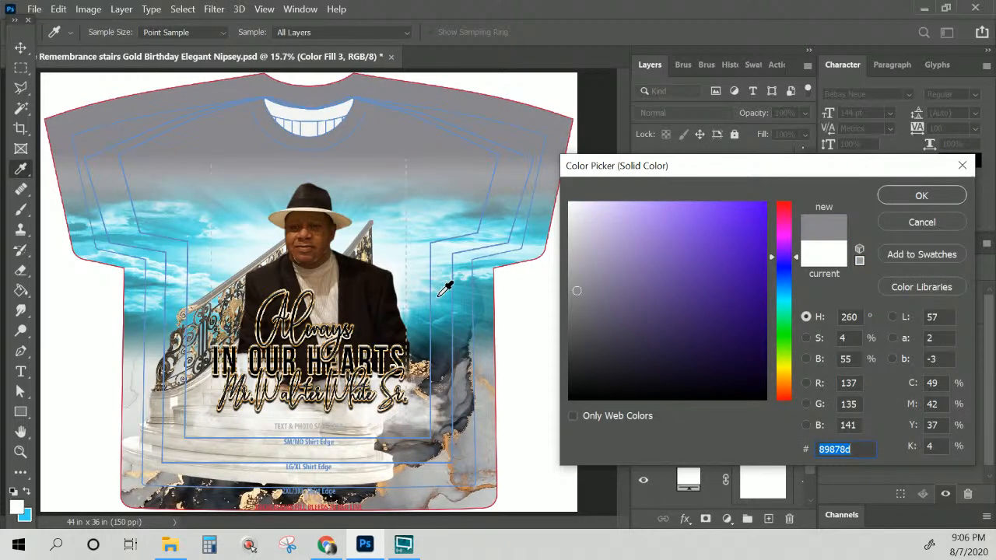
click(449, 290)
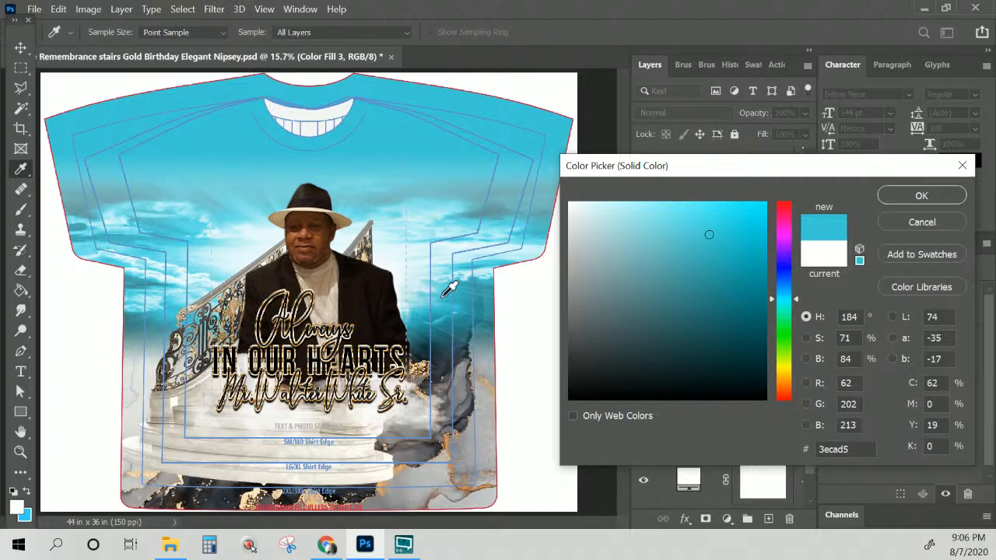
click(447, 288)
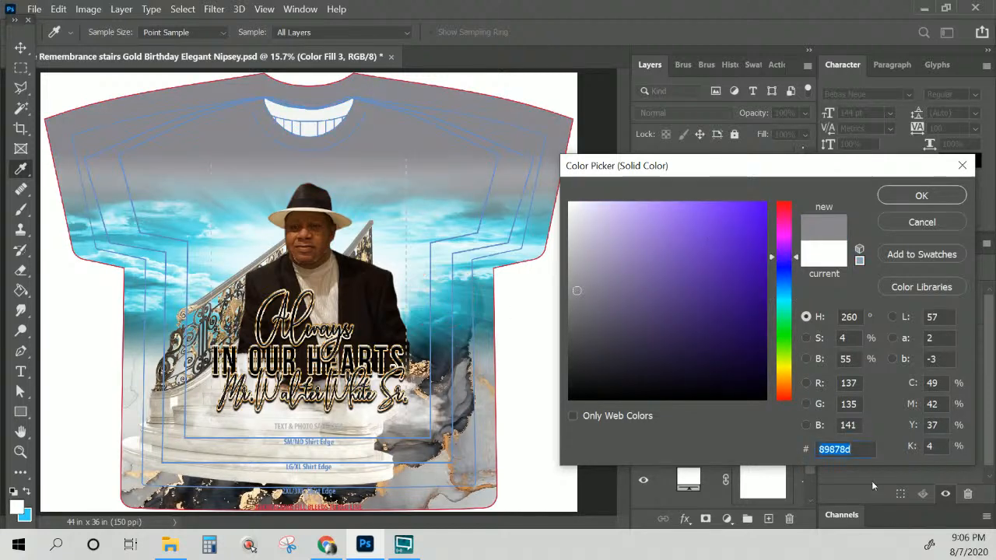
text(3)
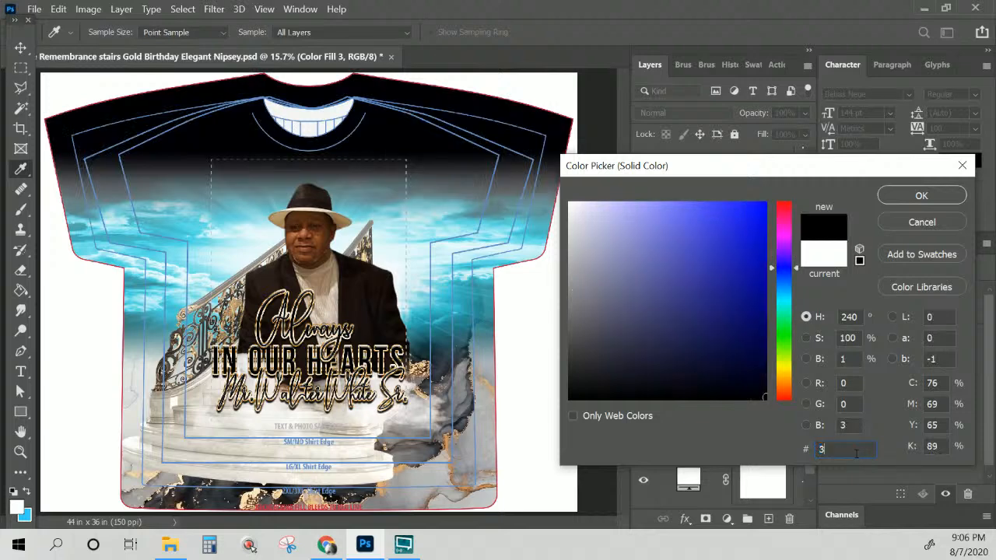
text(ecad5)
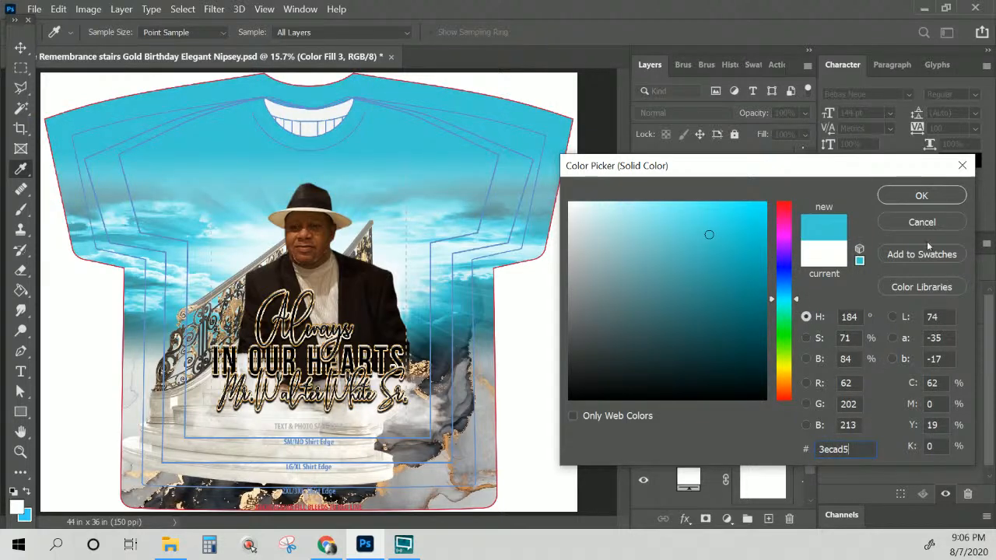
click(916, 195)
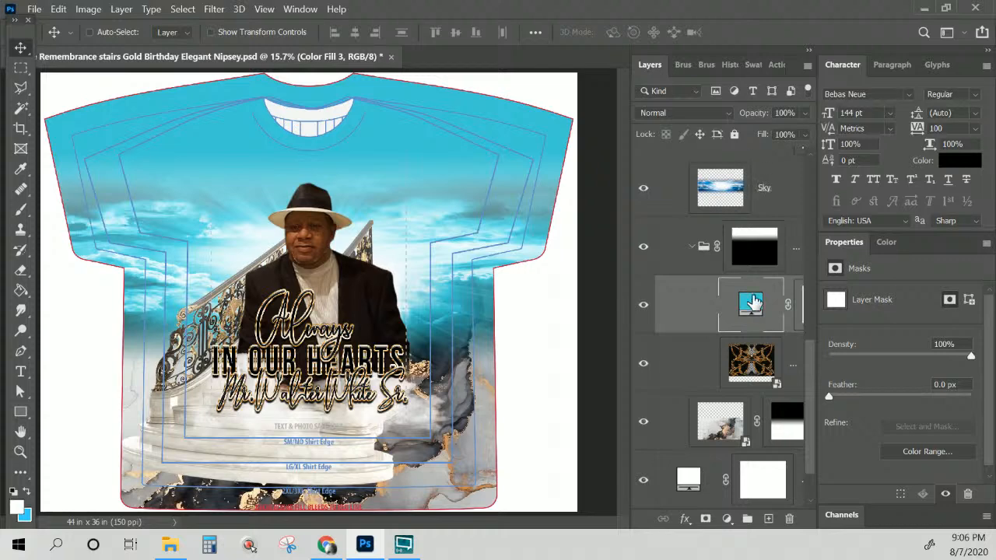
- Move the turquoise fill out of the group to directly beneath the Sky layer and set its blend mode to Darken
drag(751, 308, 688, 224)
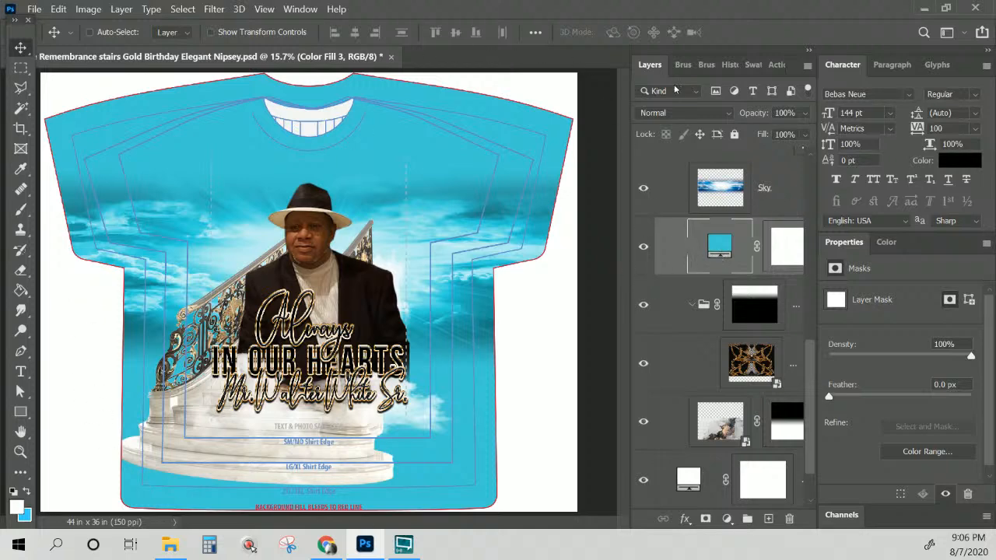
click(668, 115)
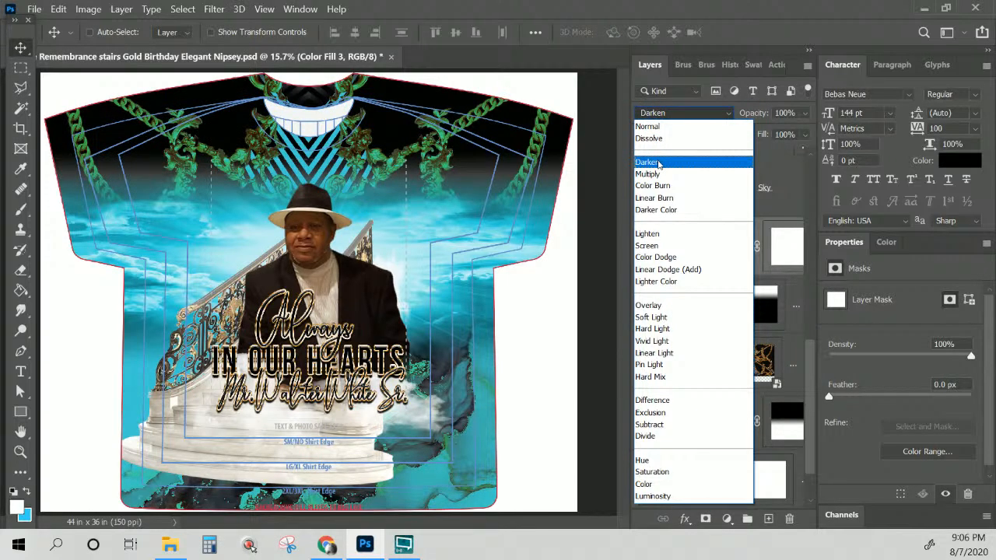
click(656, 162)
- Cycle the turquoise fill through the blend modes after Darken and stop at Hue
key(shift+plus)
key(shift+plus)
key(shift+plus)
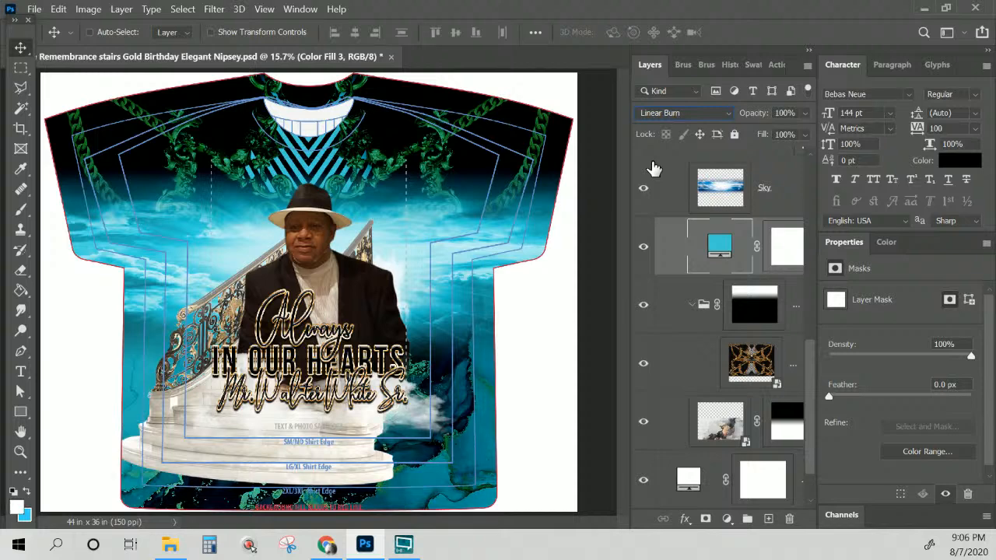
key(shift+plus)
key(shift+plus)
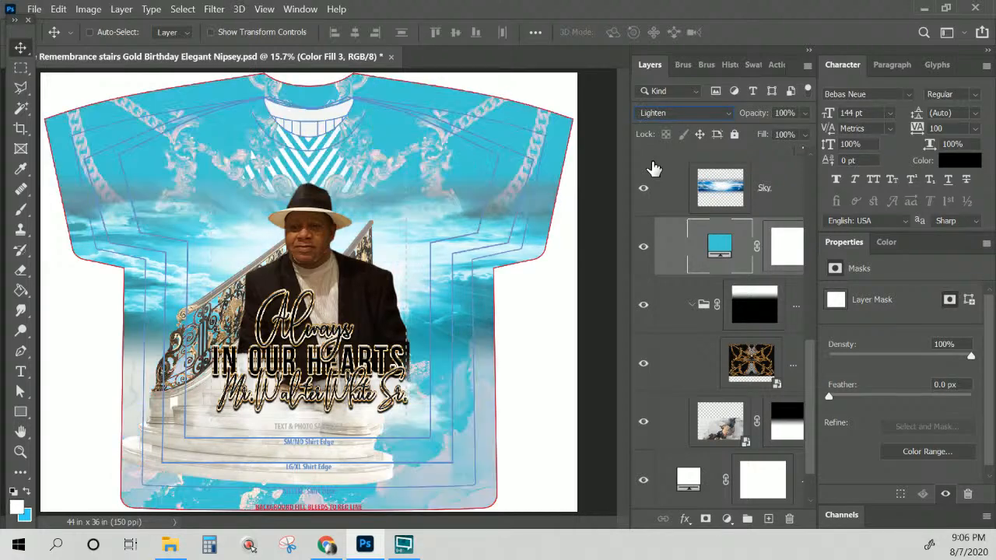
key(shift+plus)
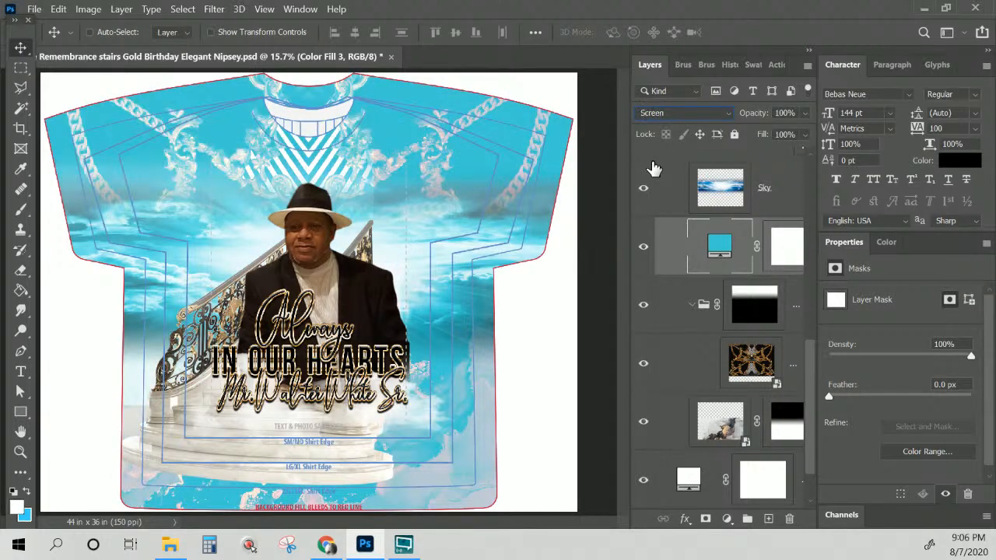
key(shift+plus)
key(shift+plus)
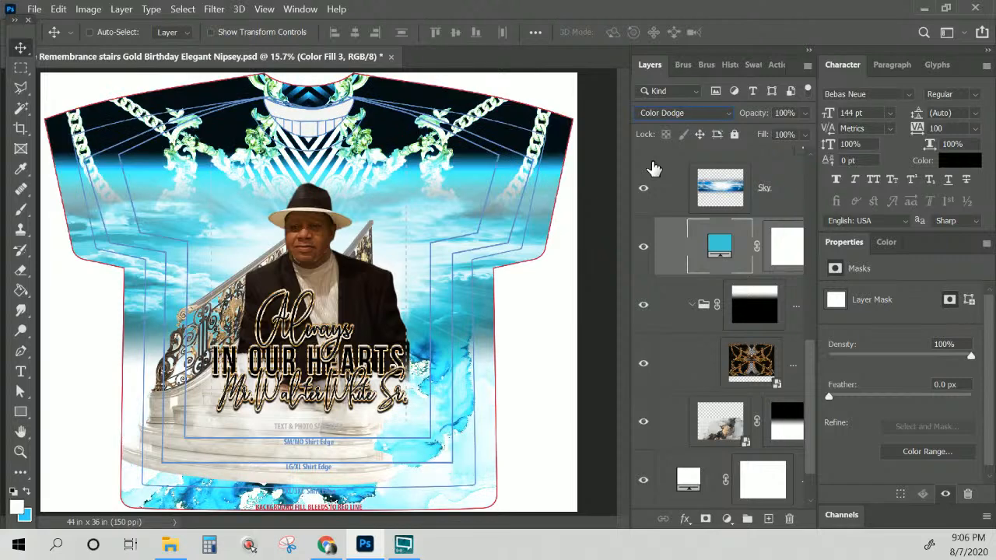
key(shift+plus)
key(shift+plus)
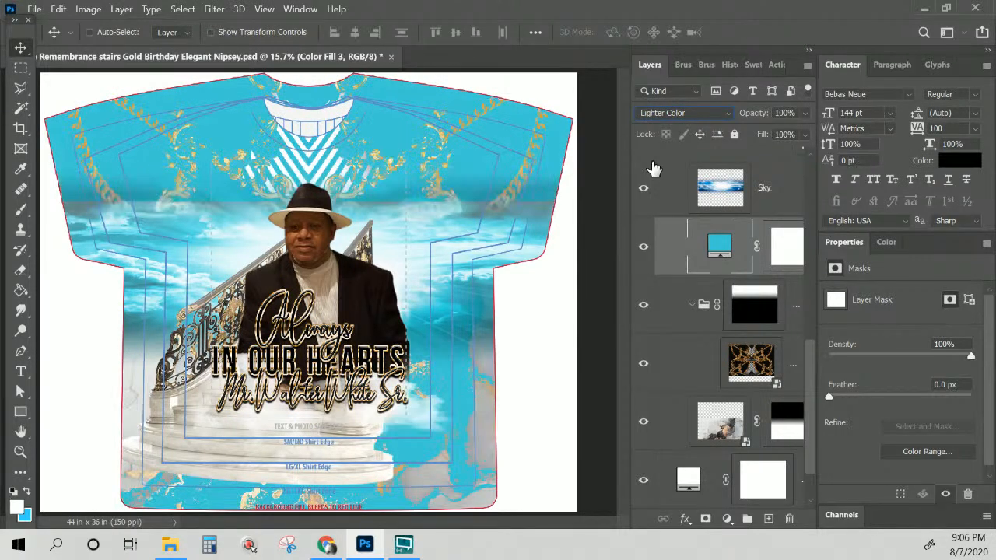
key(shift+plus)
key(shift+plus)
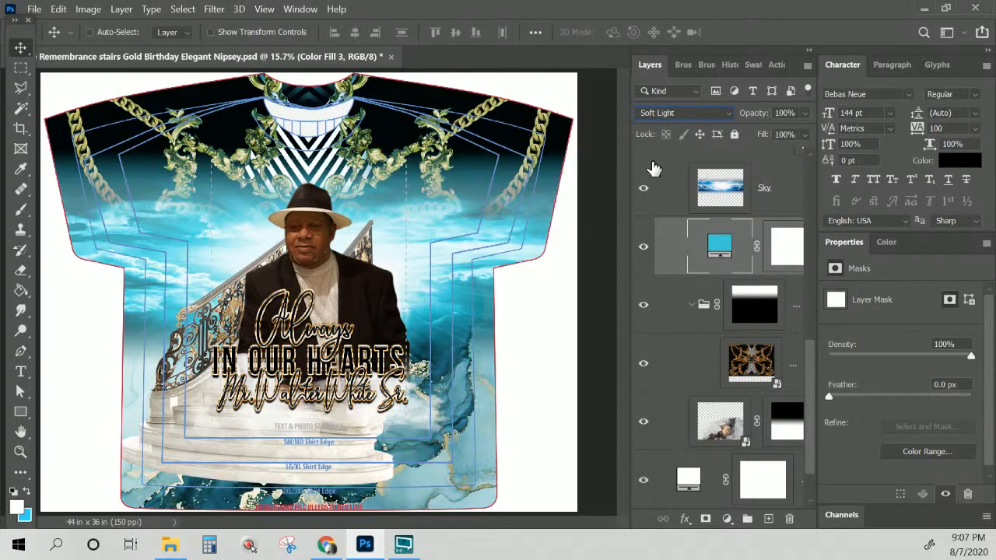
key(shift+plus)
key(shift+plus)
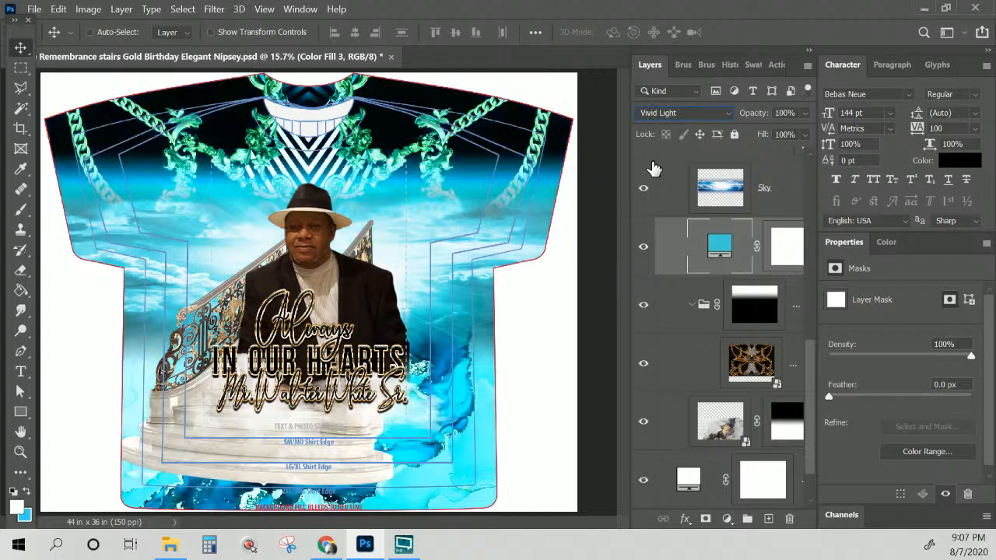
key(shift+plus)
key(shift+plus)
key(shift+plus)
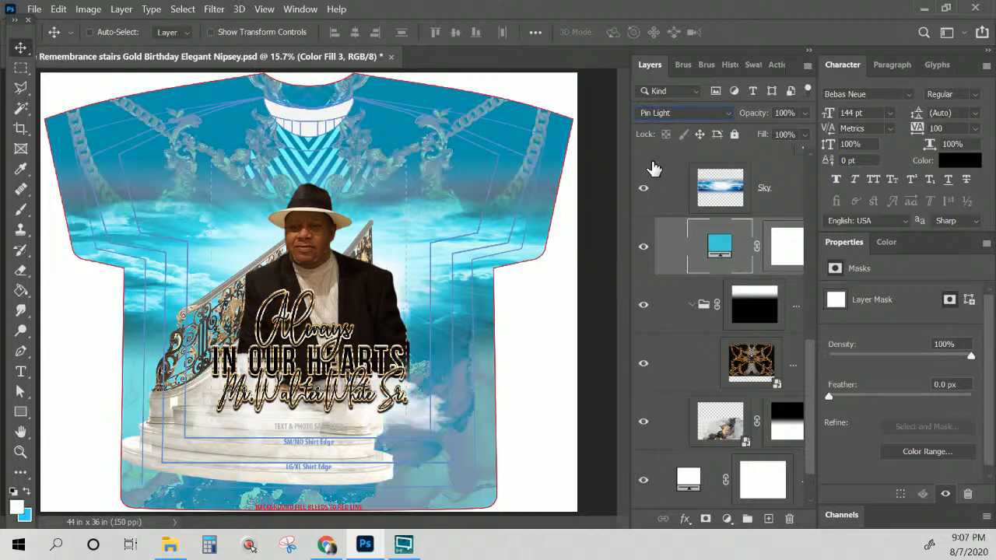
key(shift+plus)
key(shift+plus)
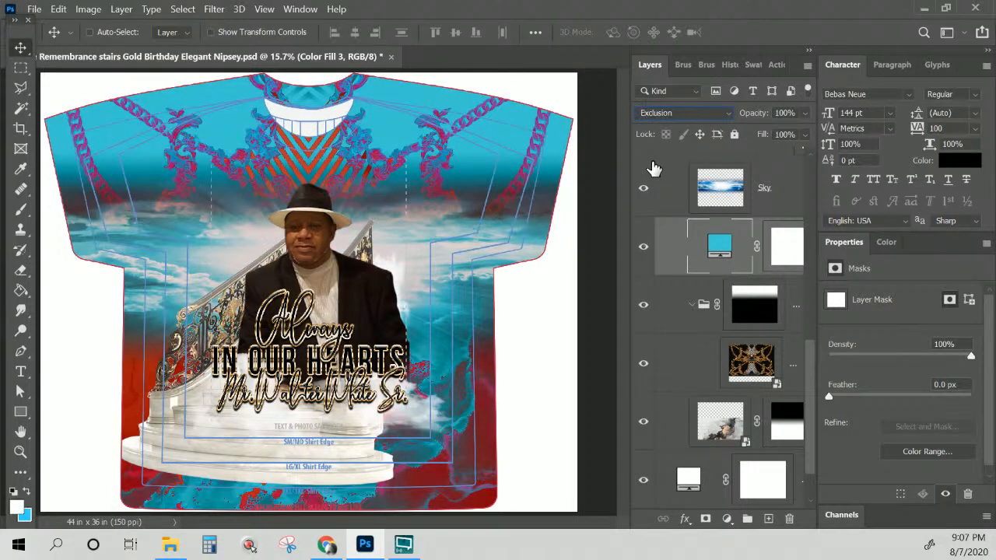
key(shift+plus)
key(shift+plus)
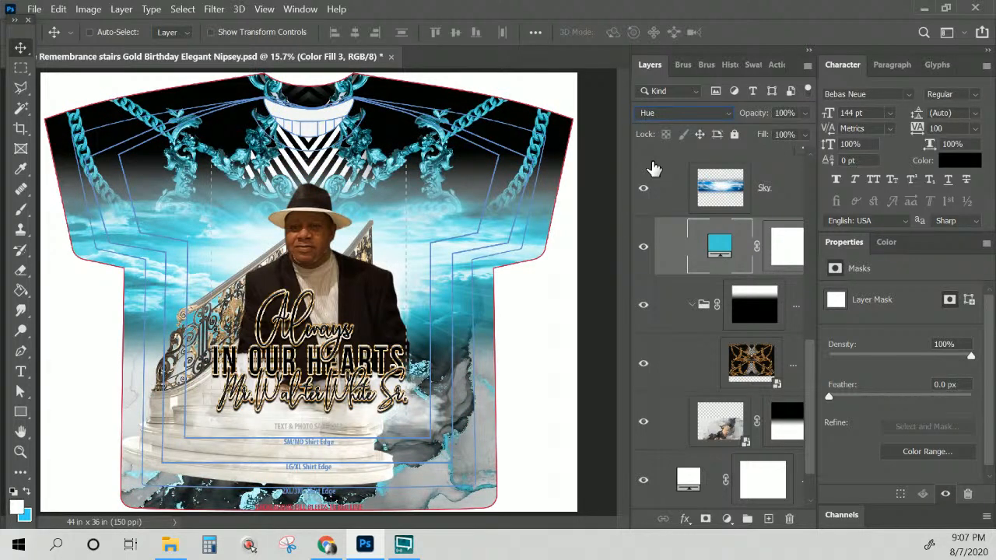
- Compare the Saturation and Color blend modes on the turquoise fill and return it to Hue
key(shift+plus)
key(shift+minus)
key(shift+plus)
key(shift+plus)
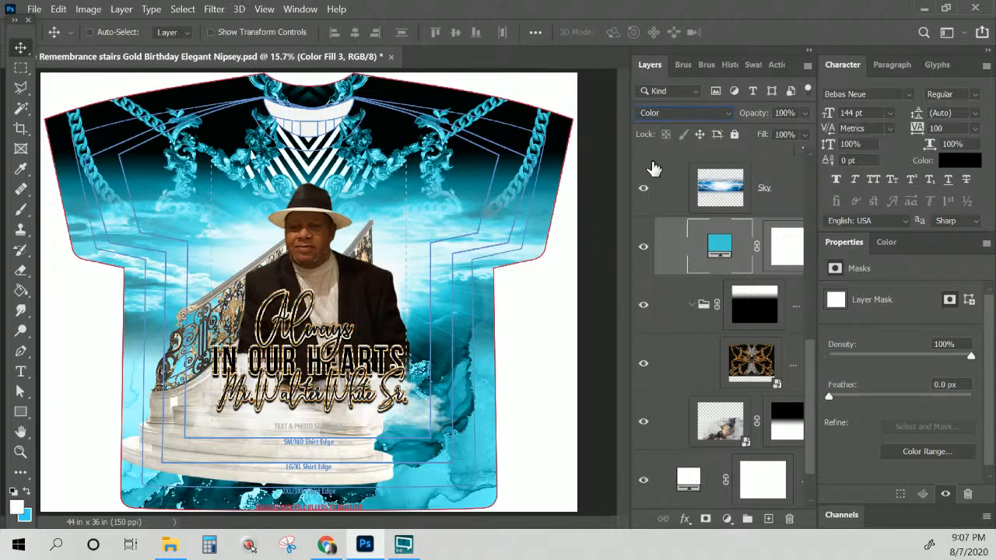
key(Up)
key(Up)
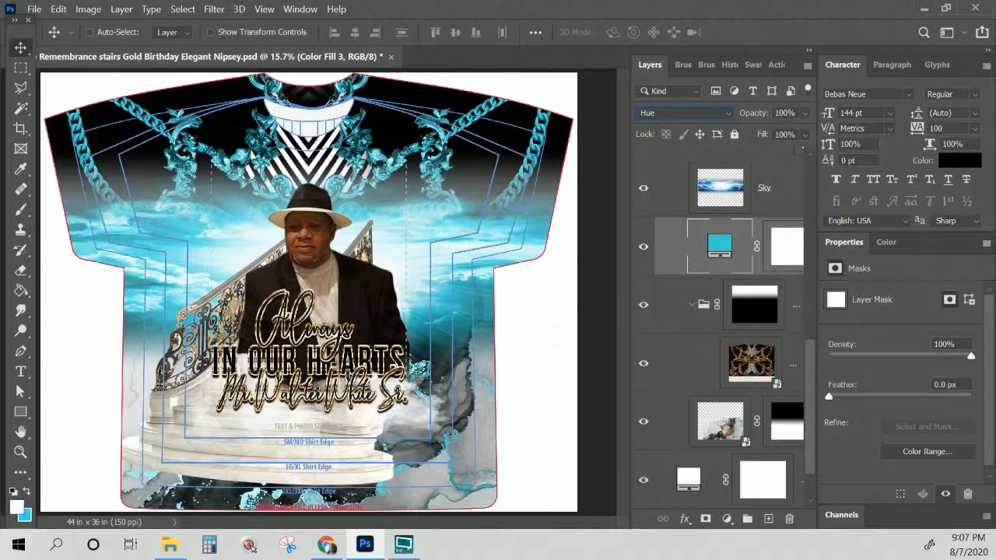
click(84, 11)
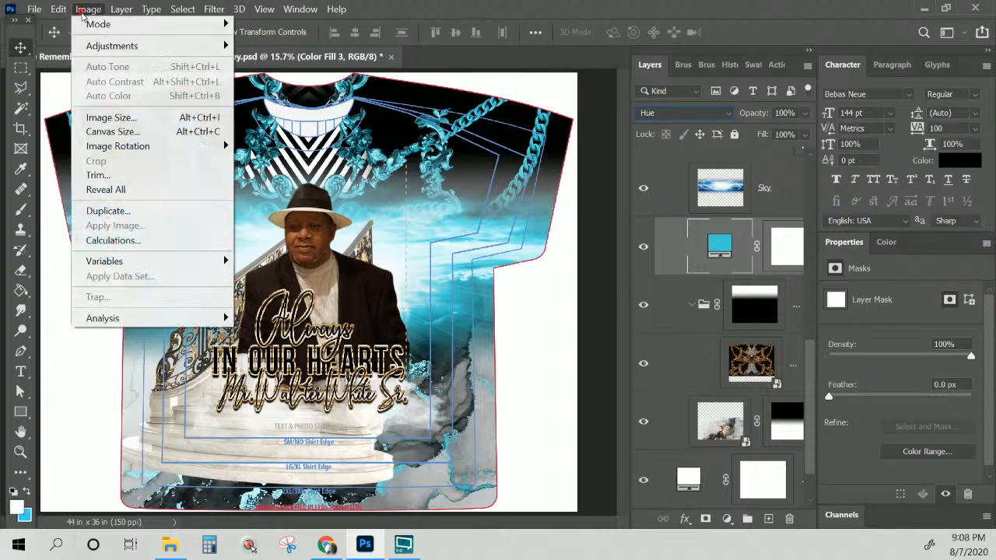
click(121, 10)
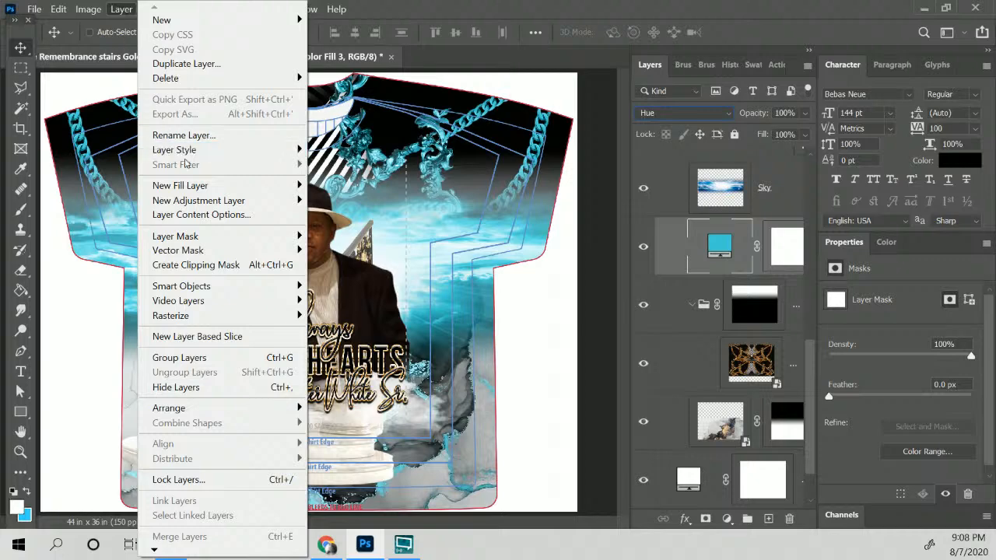
mouse_move(201, 187)
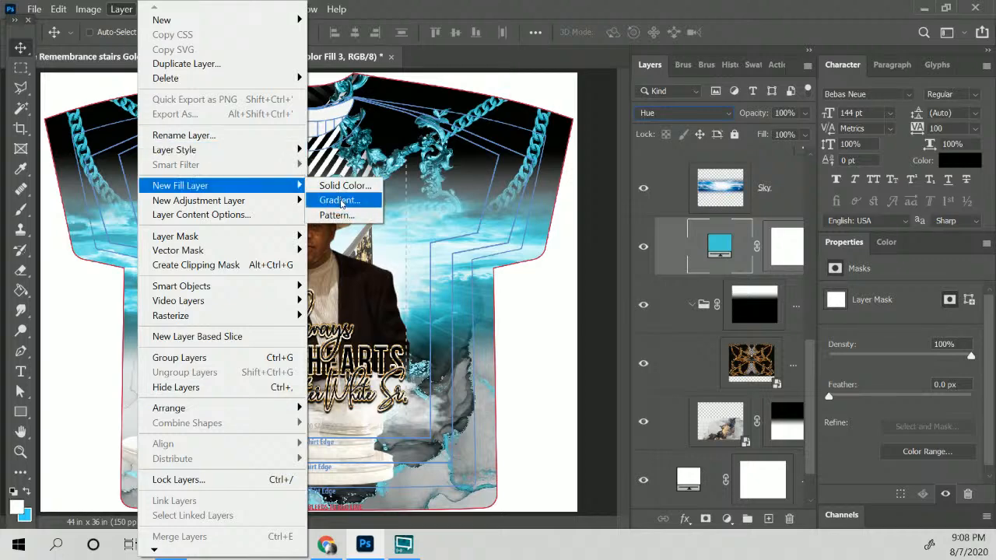
click(341, 201)
click(554, 181)
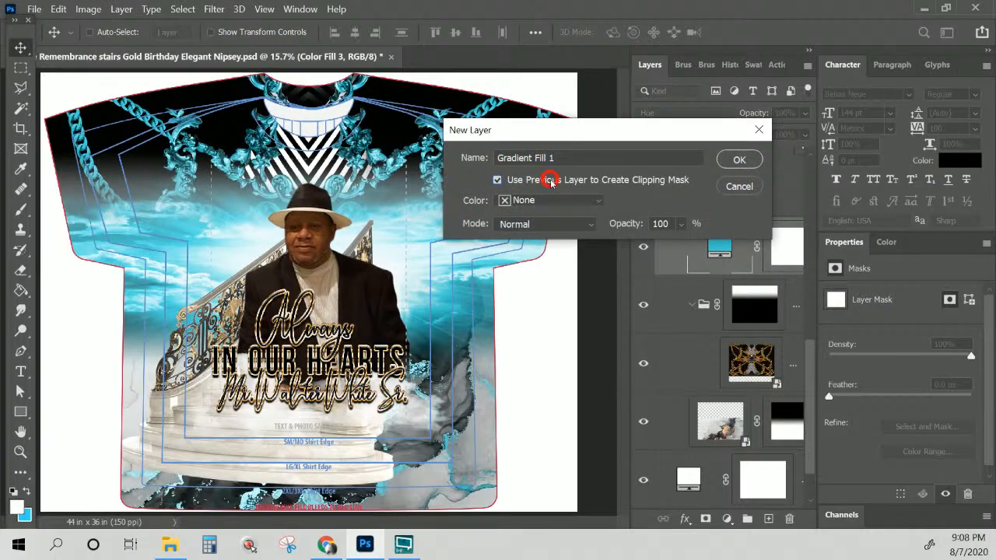
click(736, 159)
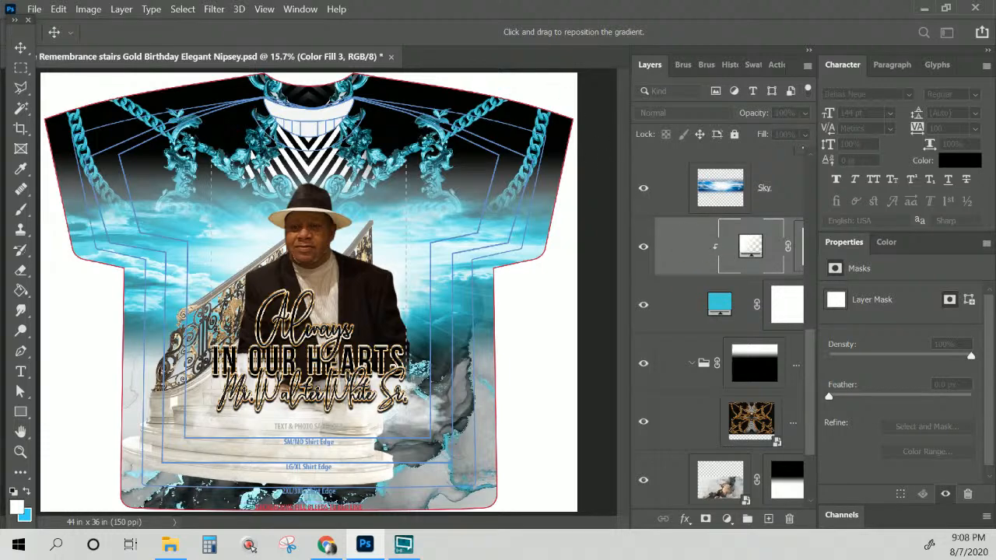
key(Escape)
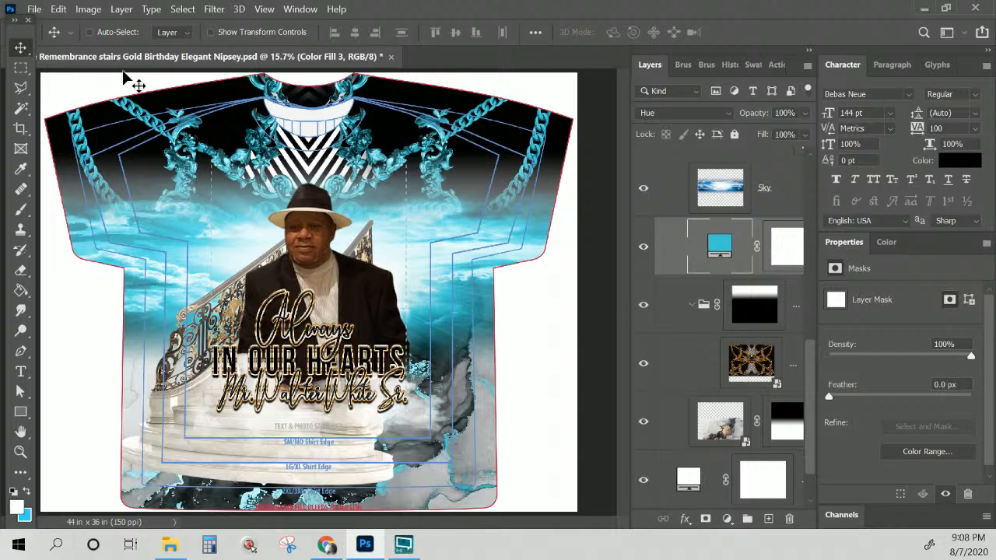
- Add a gradient fill layer directly above the turquoise fill and open its gradient for editing
click(120, 9)
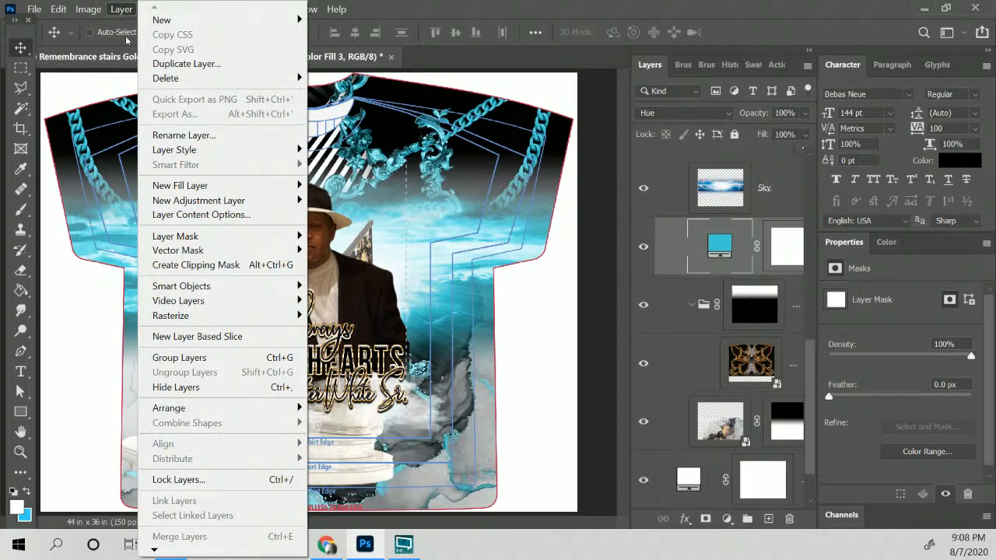
mouse_move(234, 187)
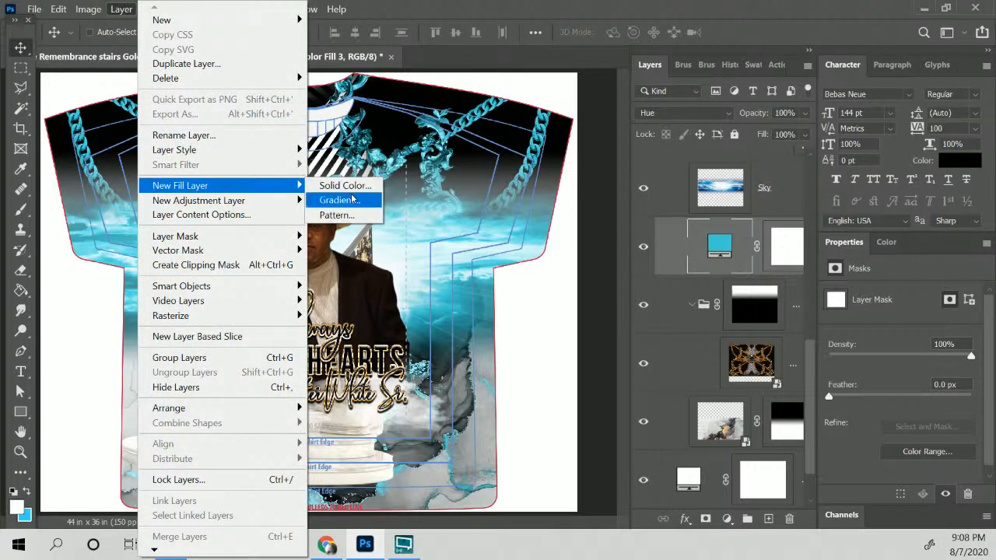
click(350, 200)
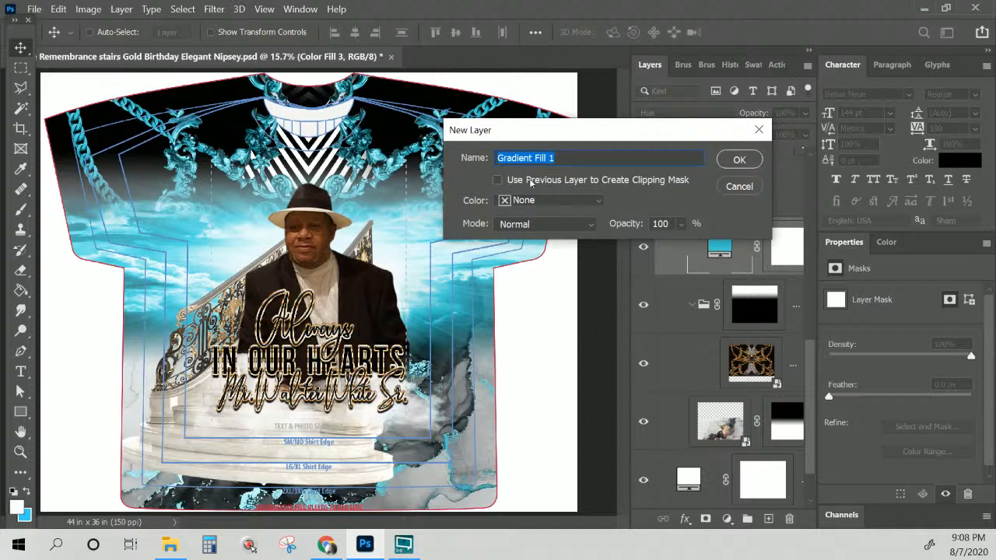
click(750, 159)
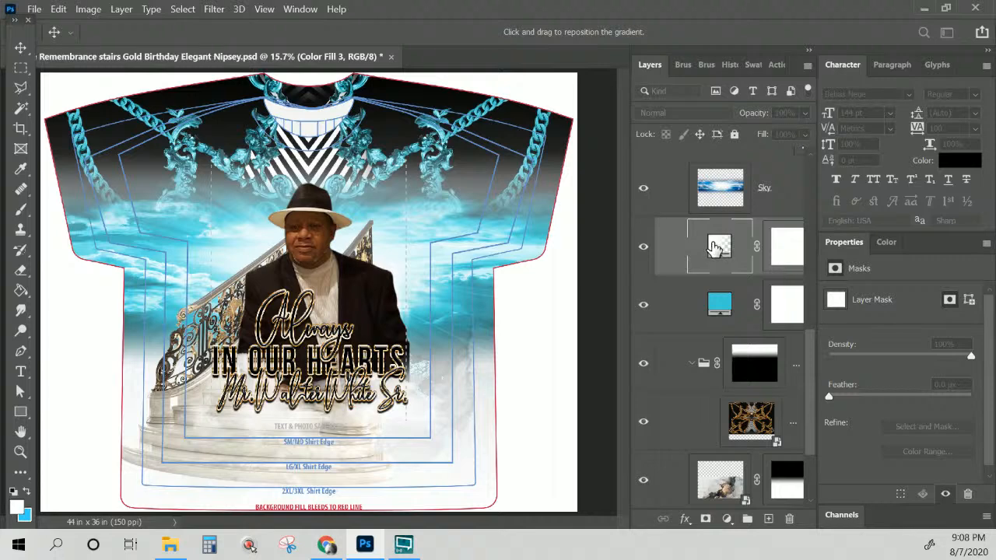
double_click(718, 247)
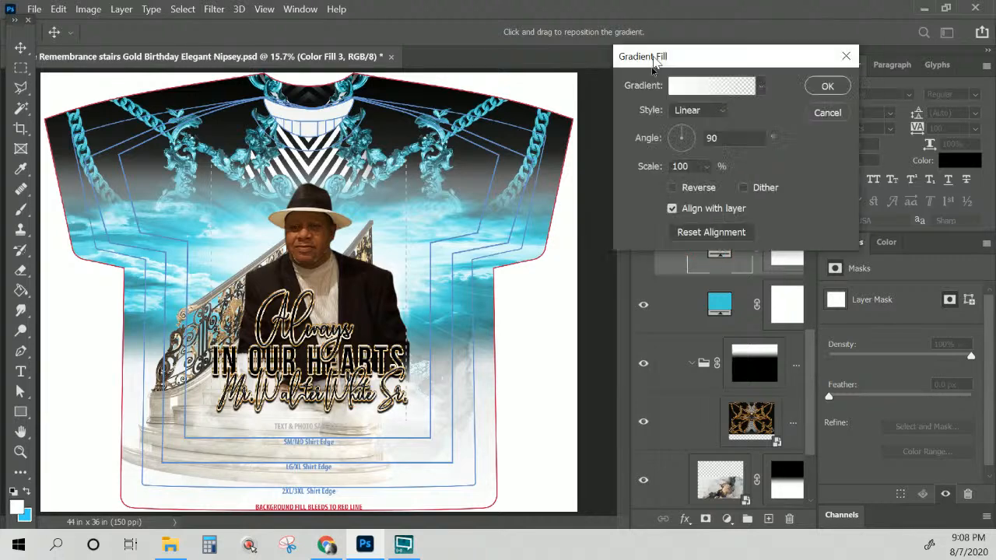
click(580, 154)
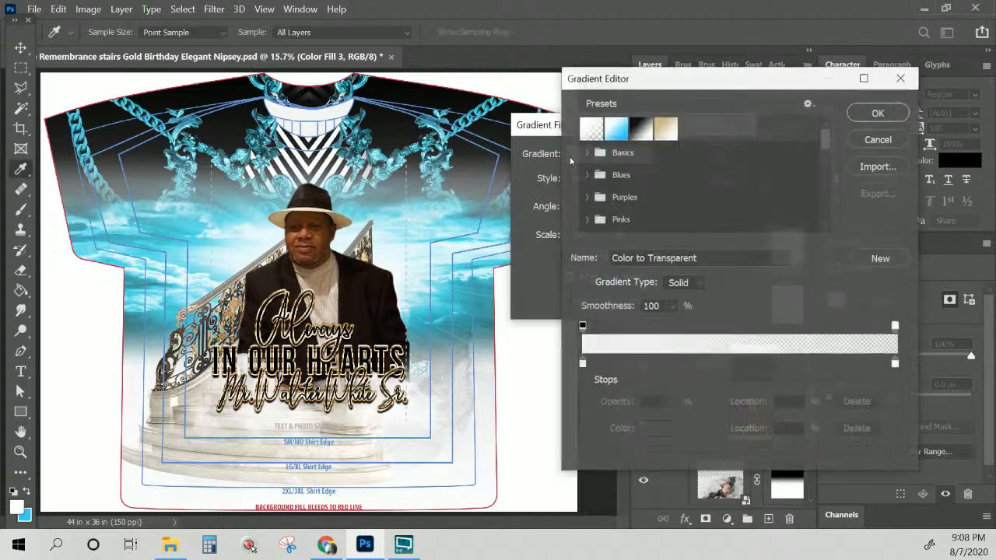
- Try several multicolor custom gradient presets on the new fill, including pastel, black-edged rainbow and red-yellow ones
drag(829, 143, 831, 221)
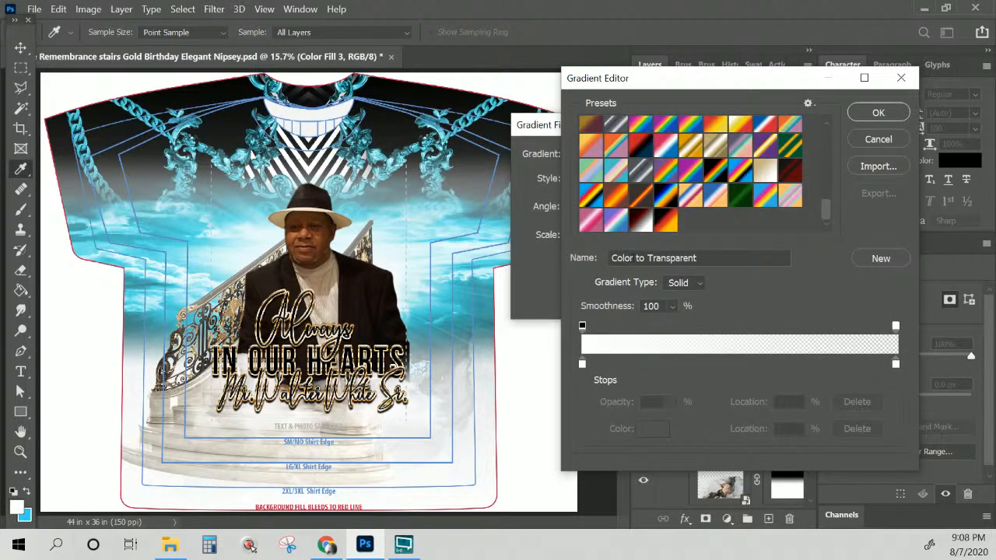
click(616, 222)
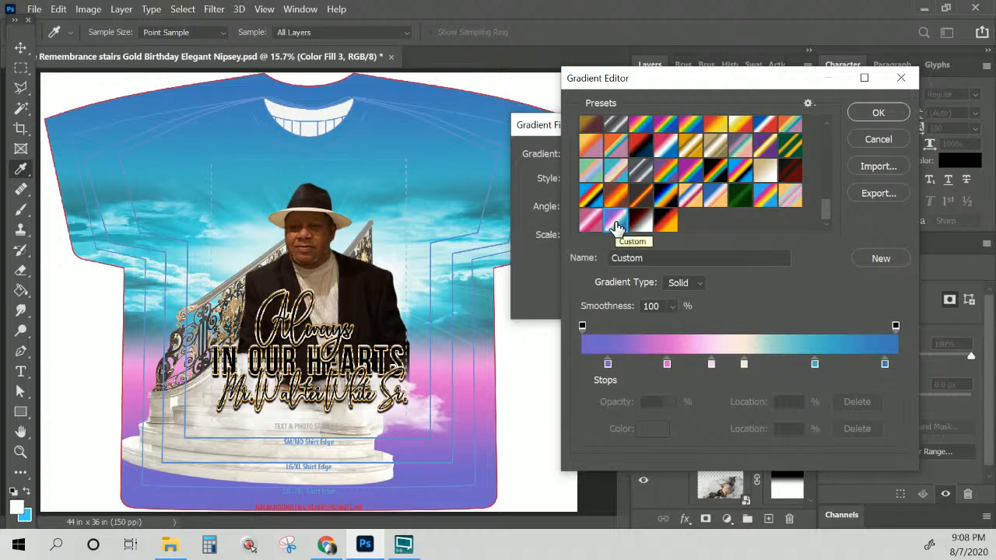
click(710, 198)
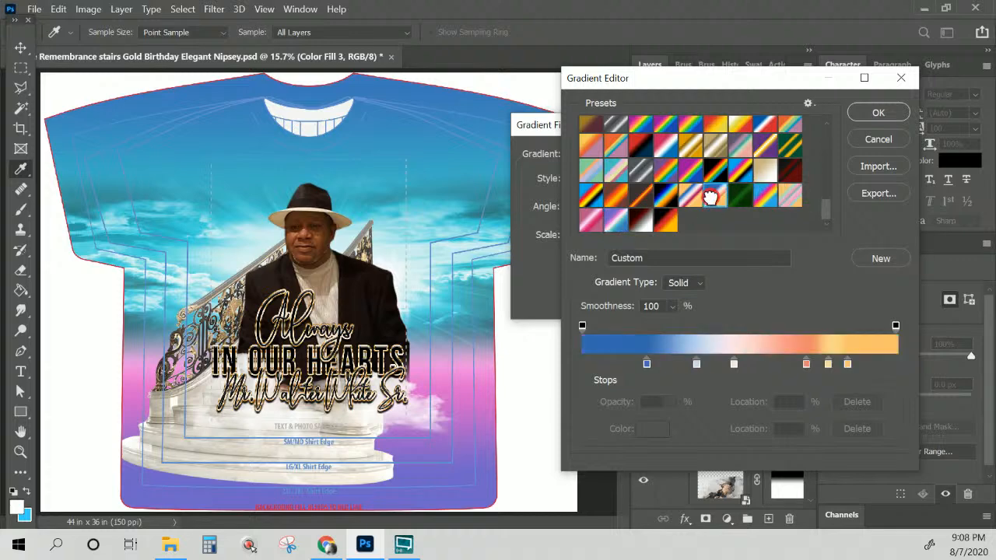
click(709, 166)
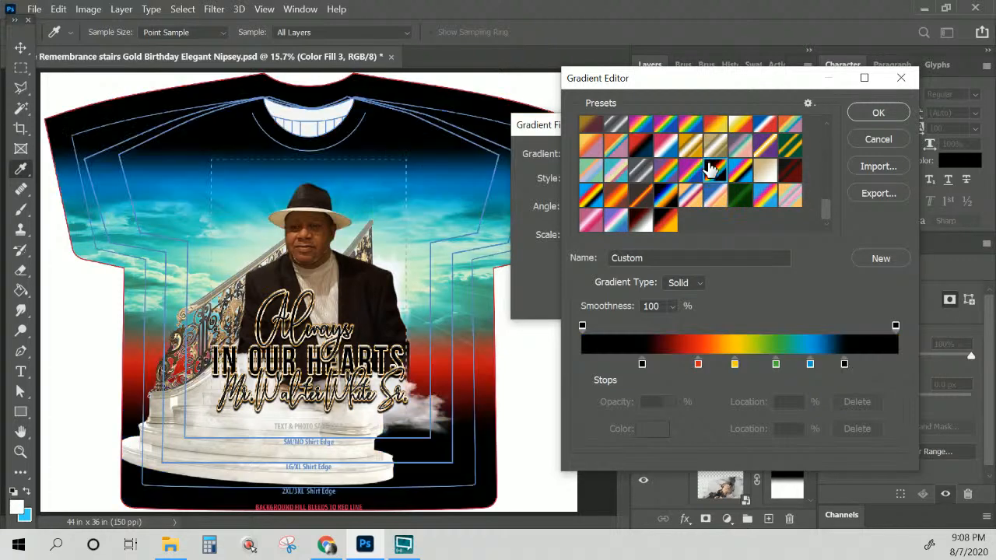
click(741, 177)
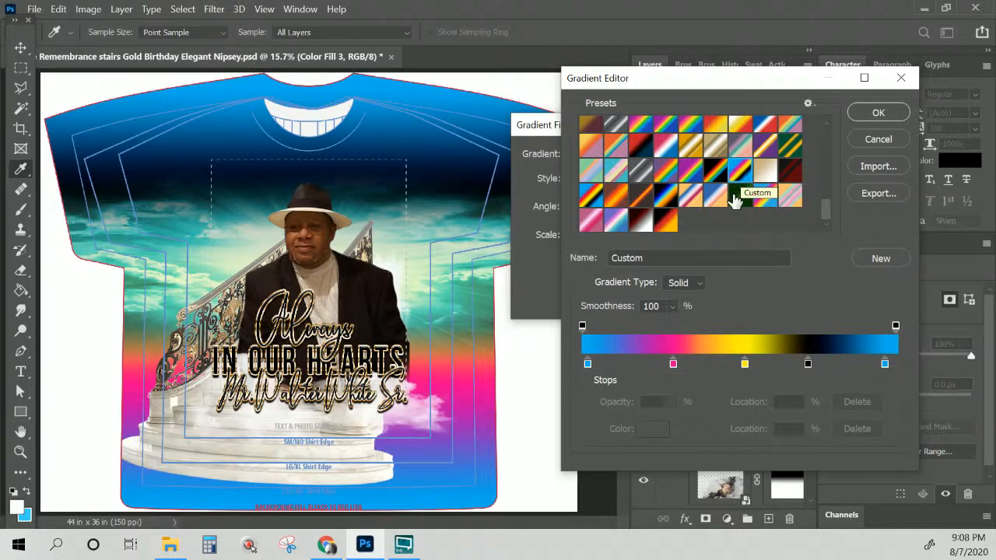
click(742, 147)
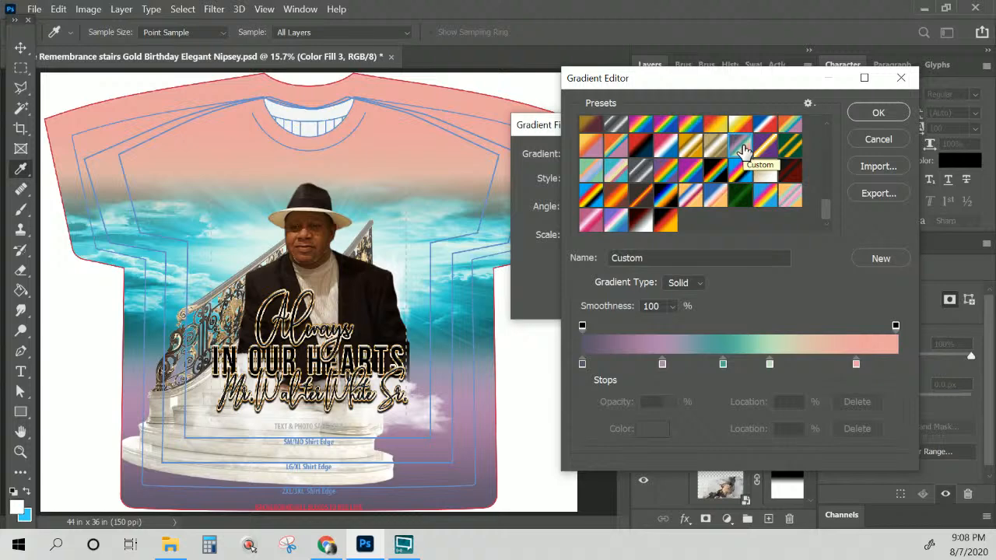
scroll(744, 152, up, 2)
click(716, 156)
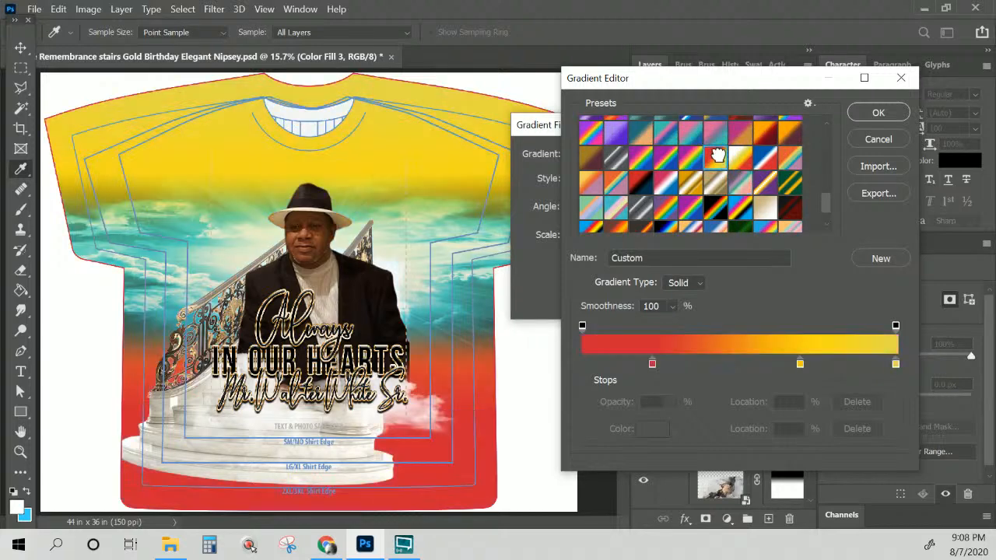
click(741, 158)
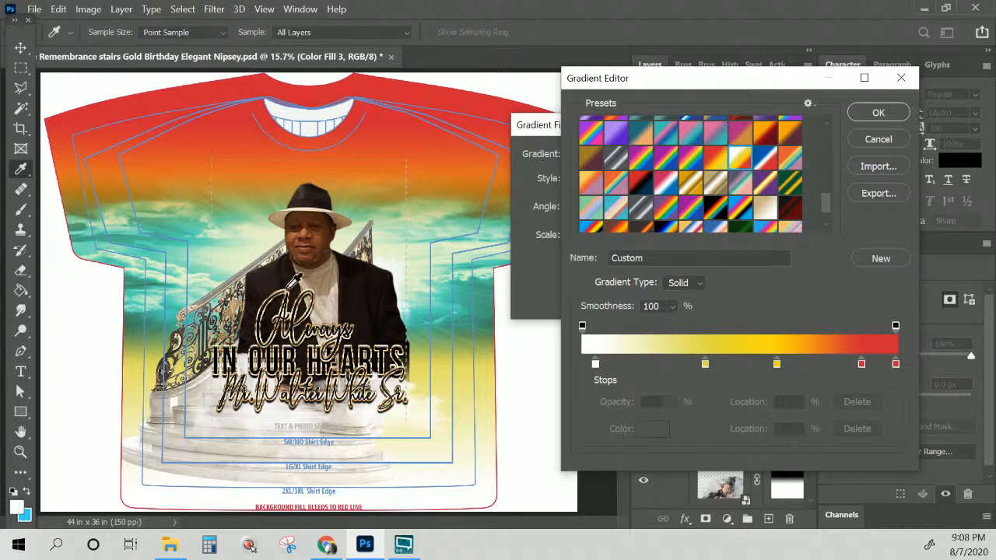
click(691, 160)
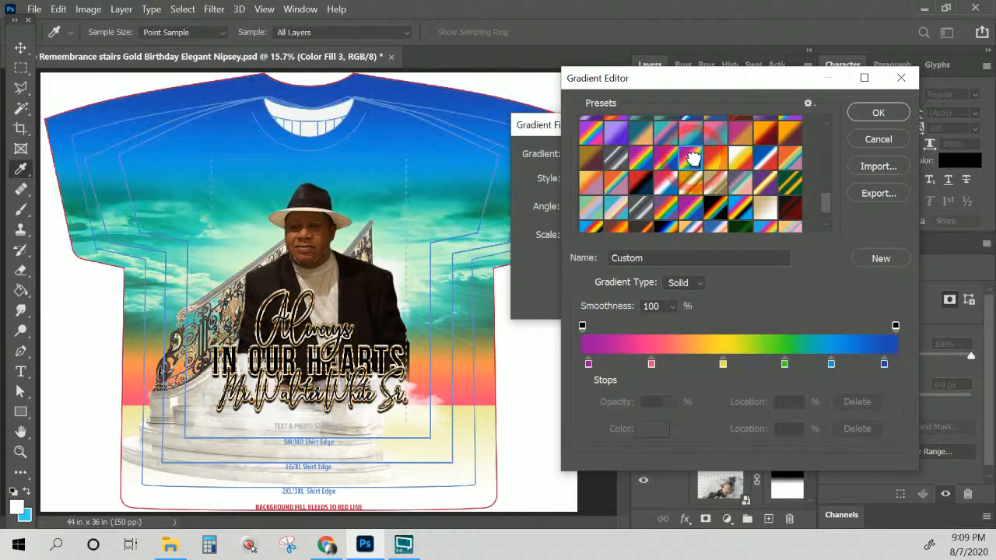
- Apply the custom rainbow gradient preset with purple at both ends to the gradient fill layer
scroll(724, 204, up, 3)
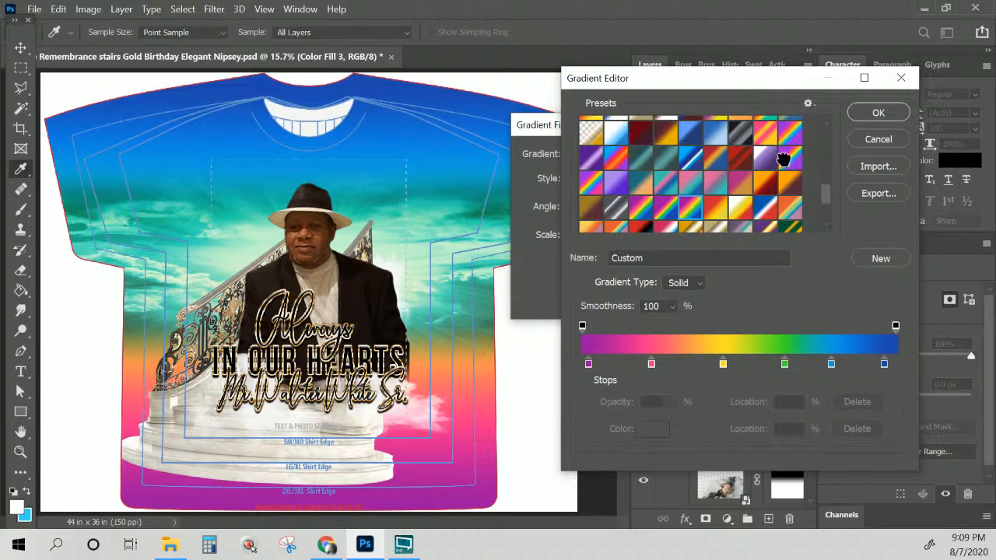
click(786, 159)
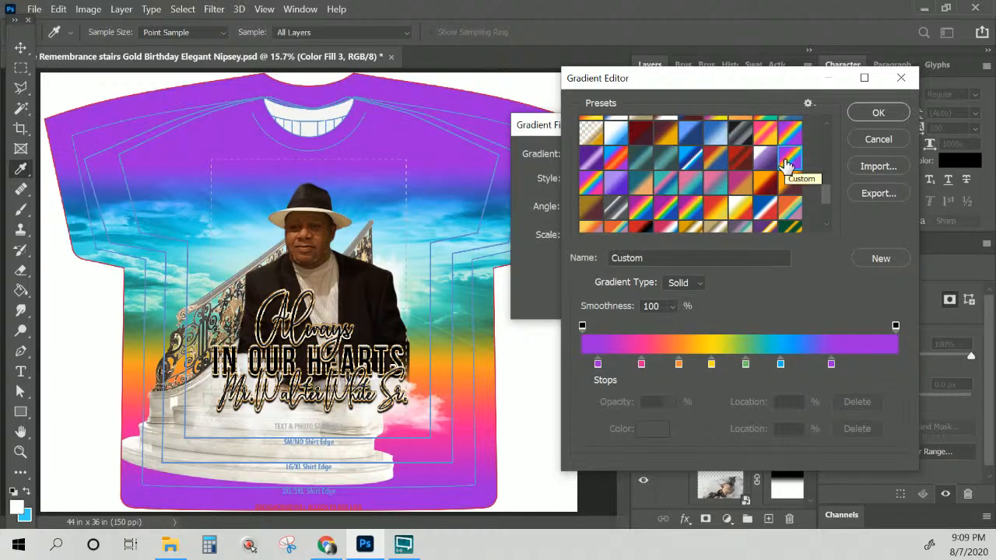
click(878, 112)
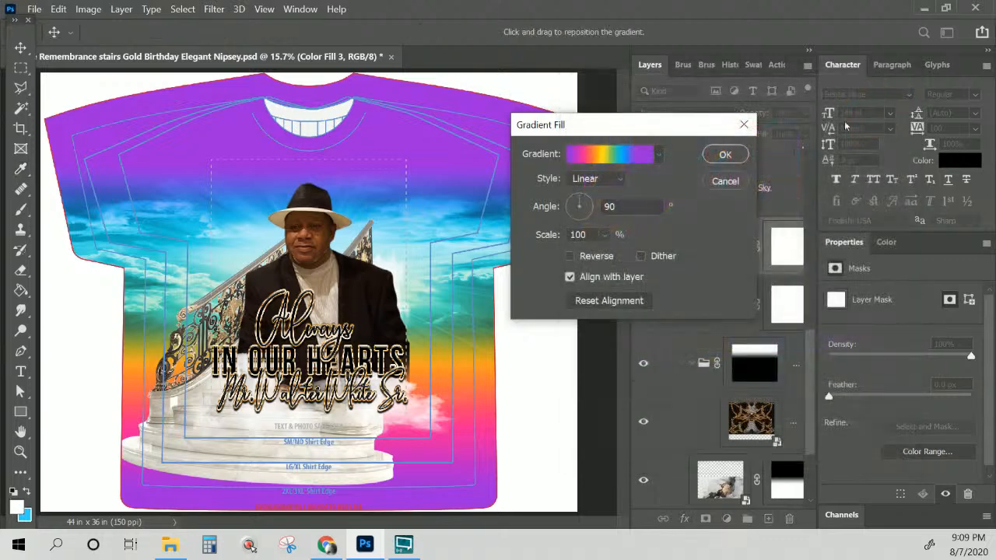
click(724, 154)
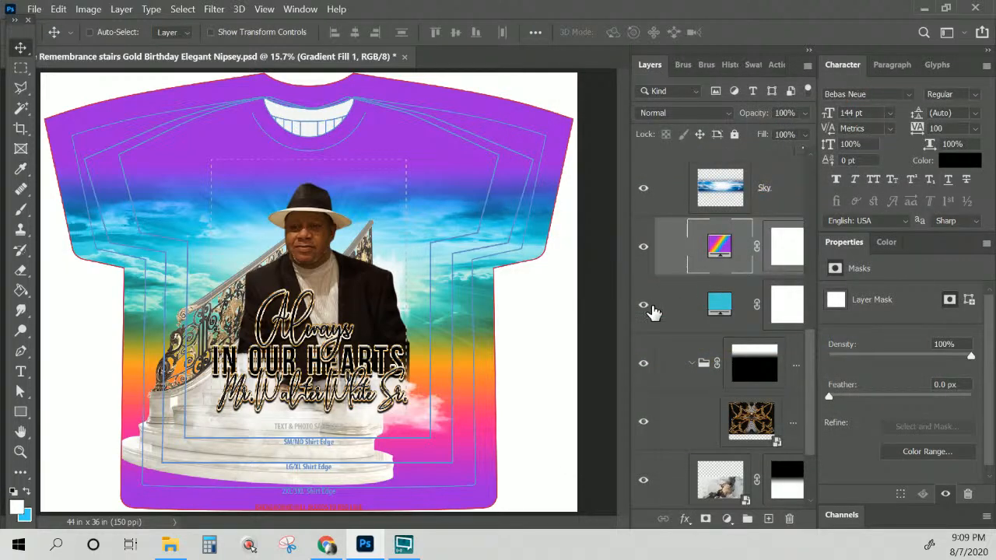
- Hide the turquoise fill layer and compare the sky with and without its Hue/Saturation adjustment
click(644, 305)
scroll(646, 194, up, 2)
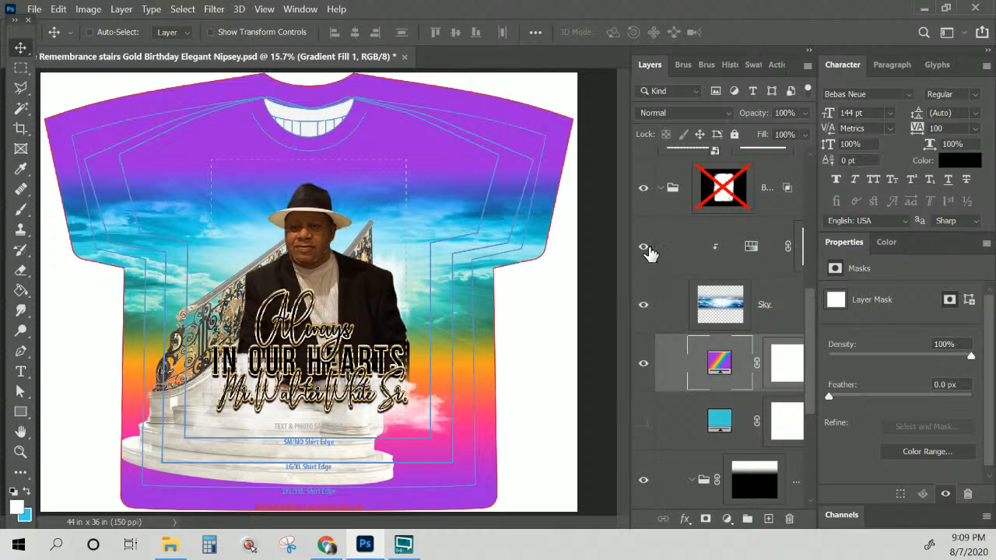
click(644, 249)
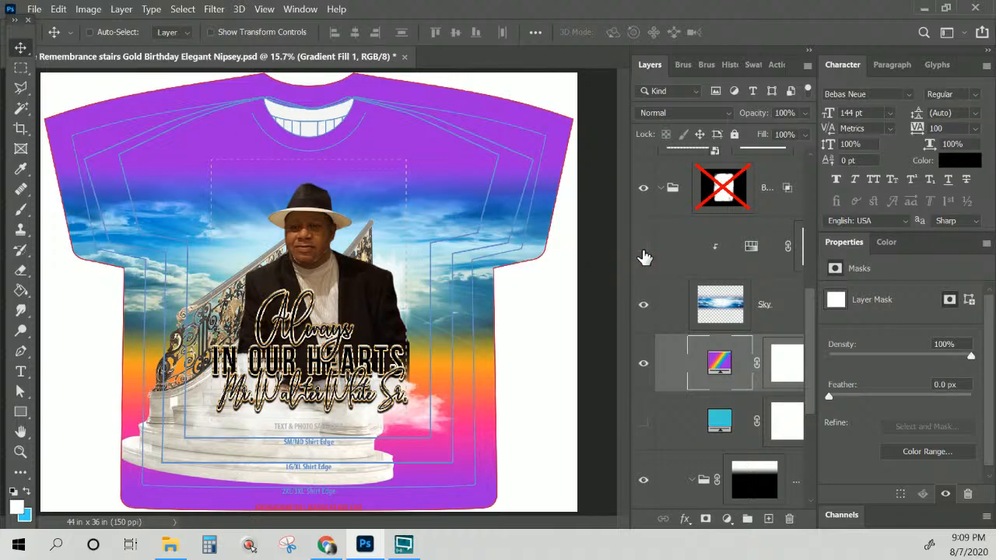
click(644, 247)
- Set the saturation to 0 on the Hue/Saturation adjustment clipped to the Sky layer
click(798, 265)
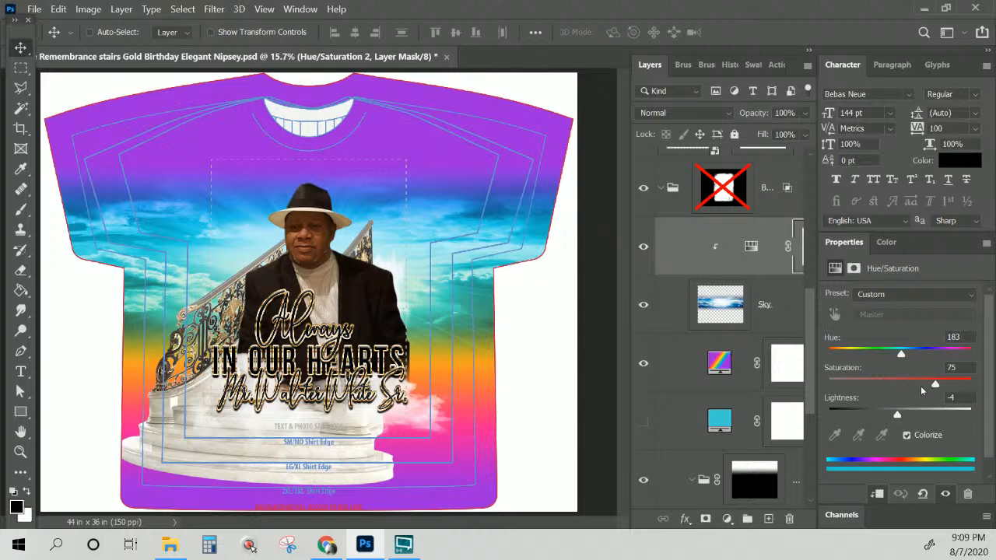
drag(909, 388, 807, 378)
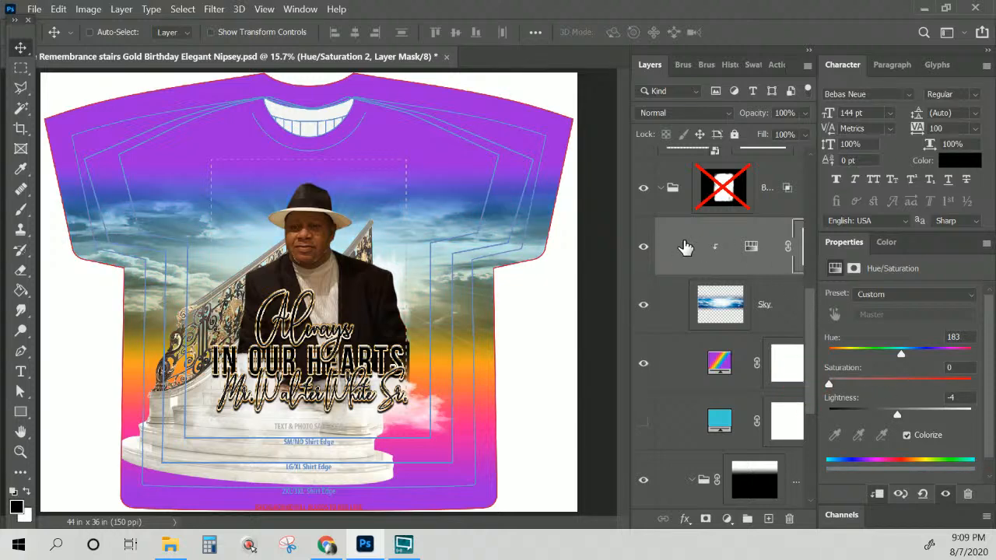
scroll(704, 260, down, 1)
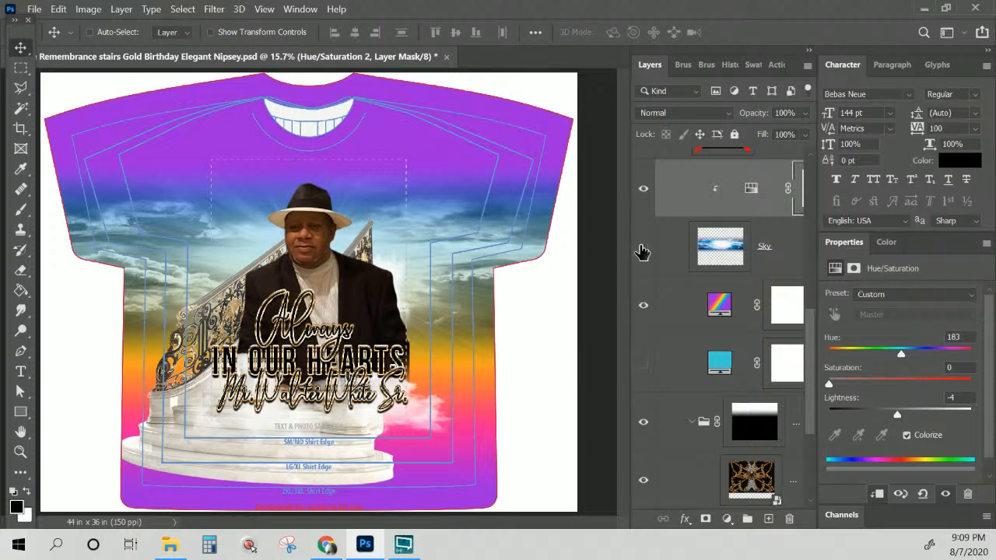
click(643, 246)
click(751, 188)
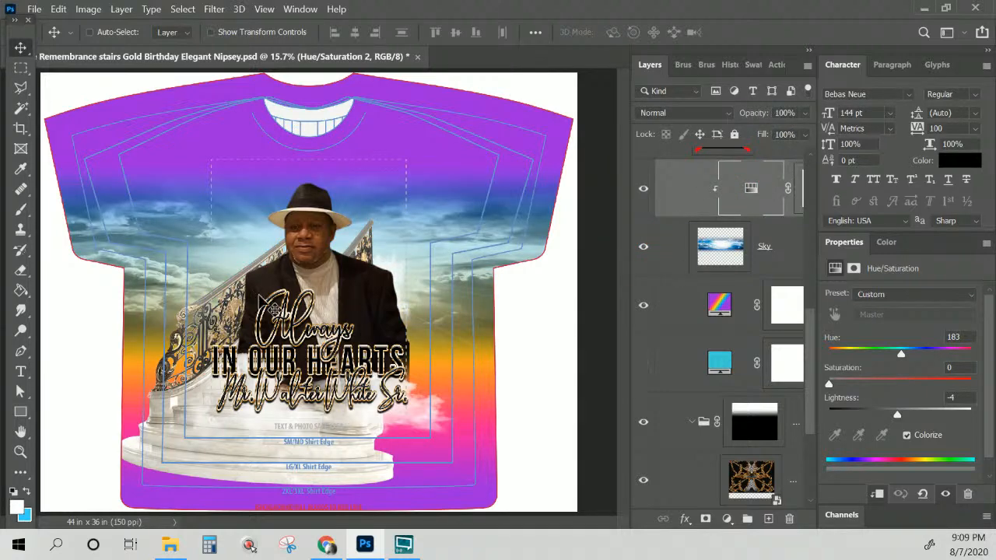
- Set the rainbow gradient fill layer's blend mode to Color
scroll(702, 301, down, 1)
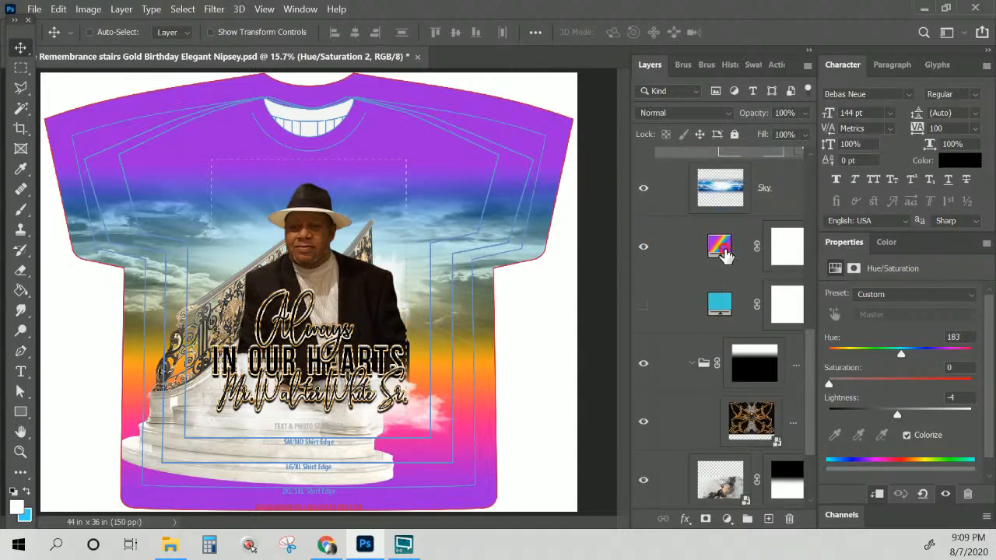
click(722, 263)
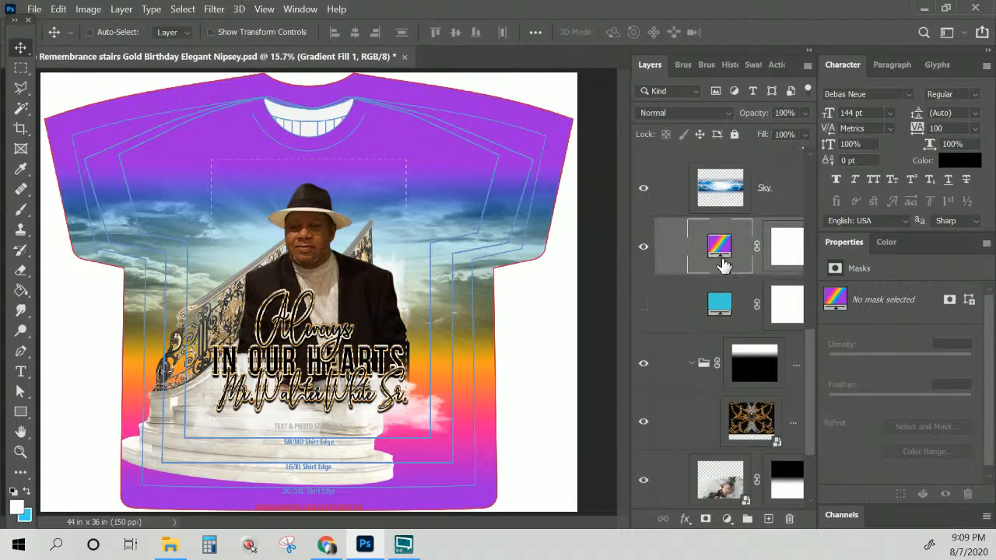
click(677, 111)
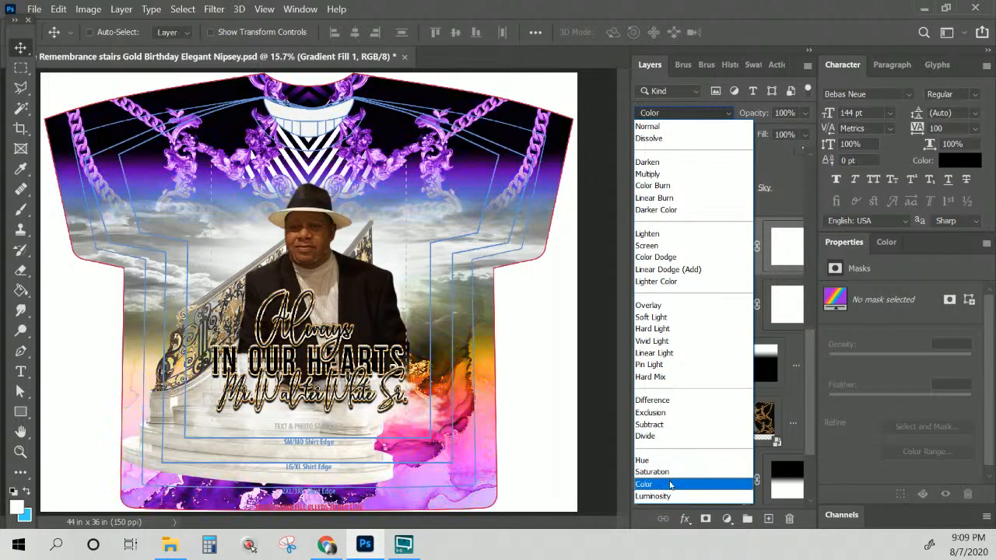
click(670, 485)
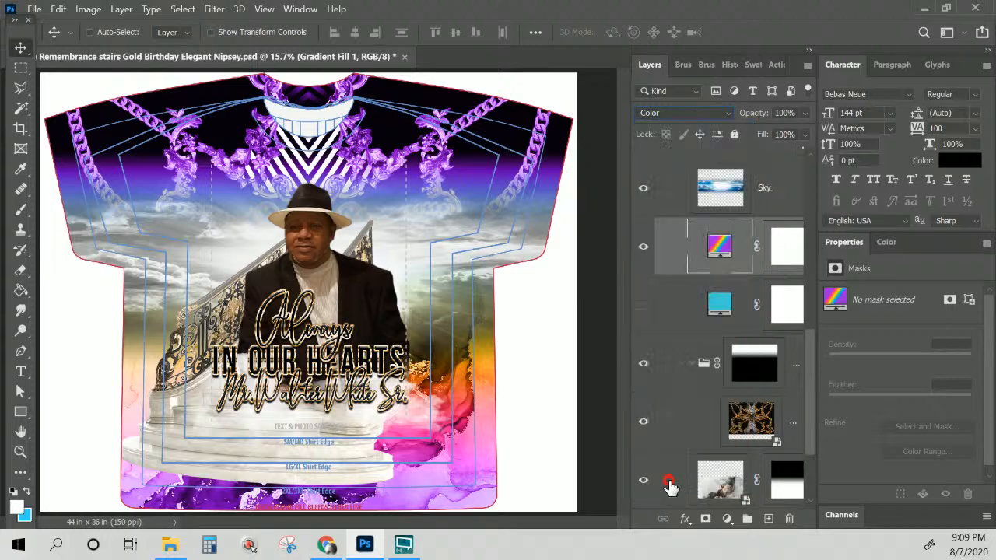
- Try moving the Sky layer and its clipped Hue/Saturation adjustment into Group 2, above the gold chains pattern
click(643, 190)
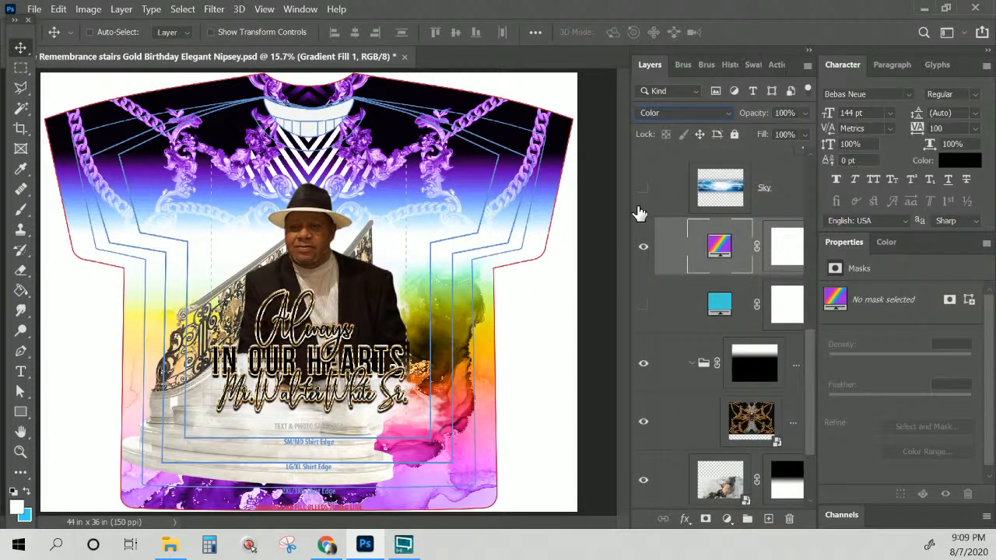
scroll(644, 249, up, 1)
click(644, 246)
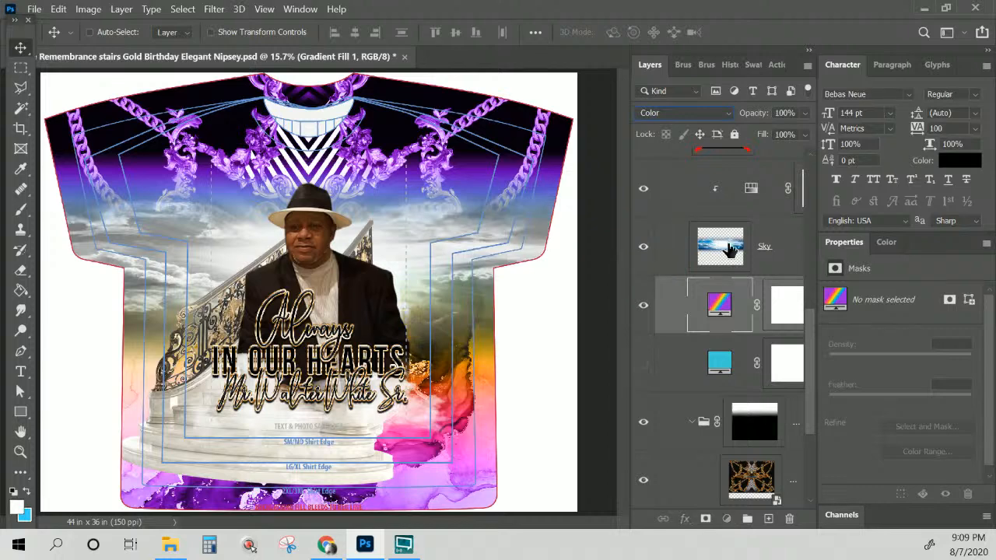
click(729, 249)
shift+click(774, 202)
drag(771, 200, 712, 463)
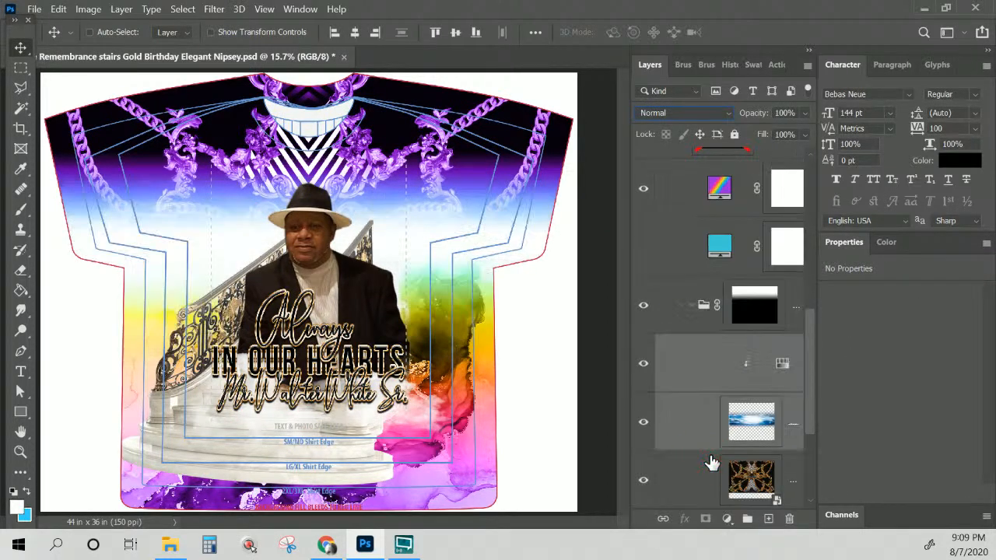
click(750, 421)
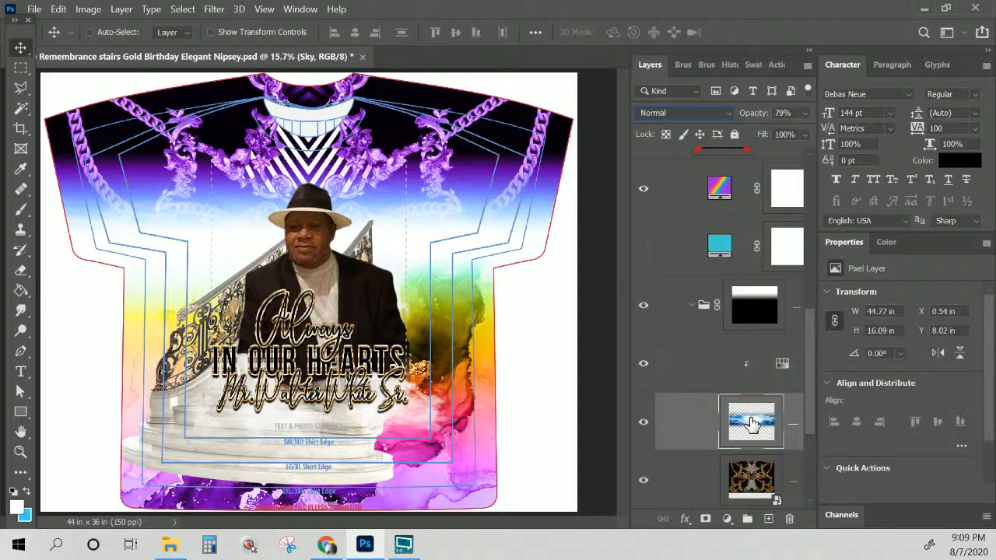
click(778, 370)
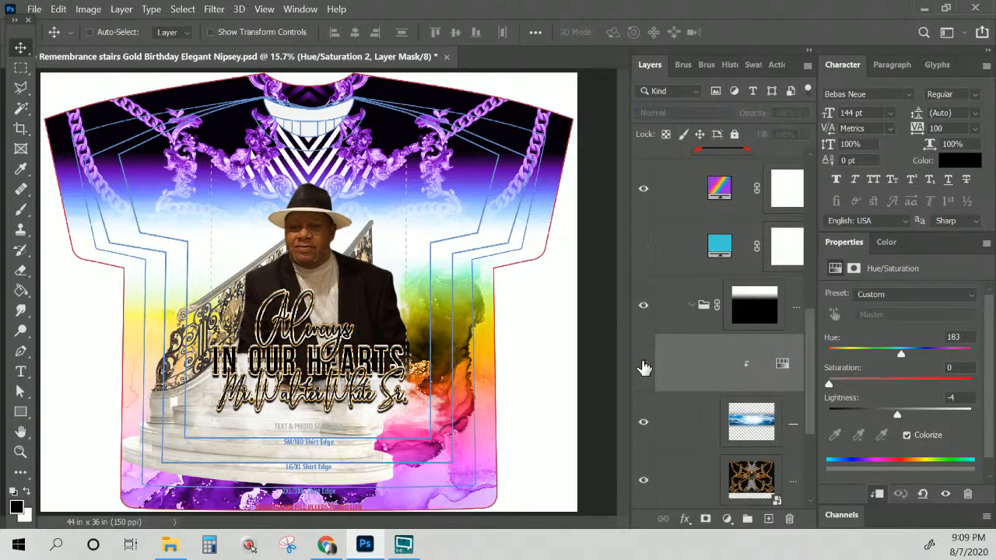
click(735, 410)
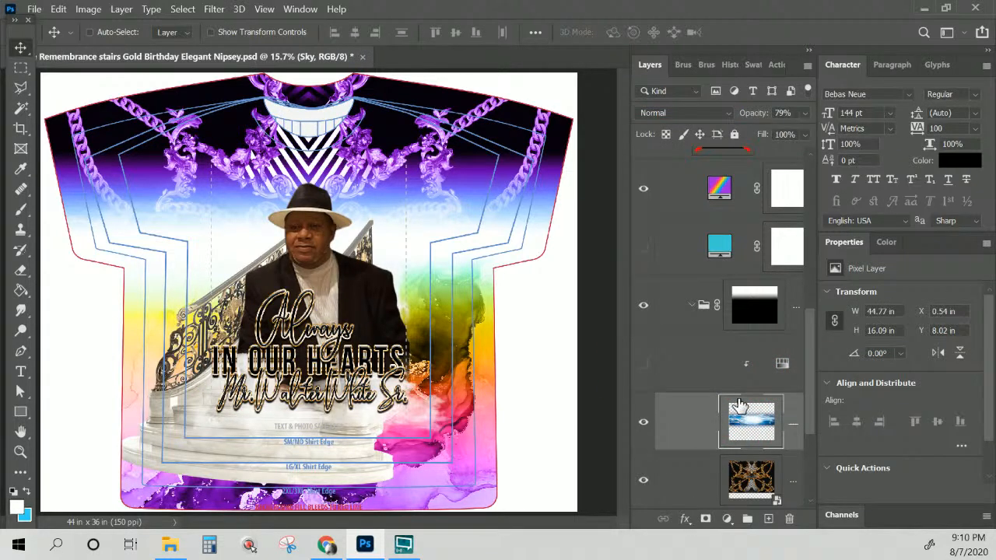
- Move the Sky layer and its Hue/Saturation adjustment out of Group 2, placing them between the group and the blue color fill layer
scroll(763, 270, down, 1)
scroll(763, 277, up, 2)
scroll(763, 276, down, 2)
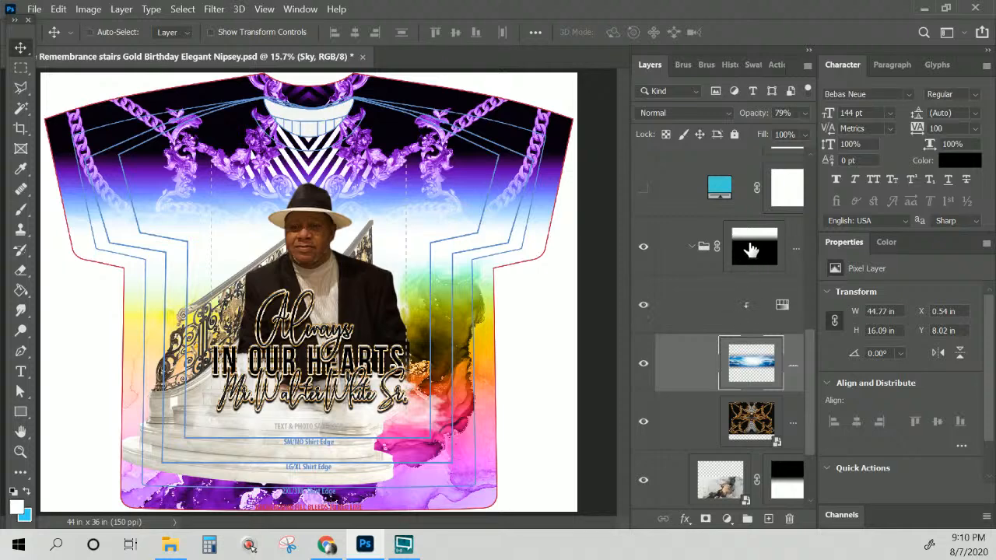
drag(752, 363, 739, 222)
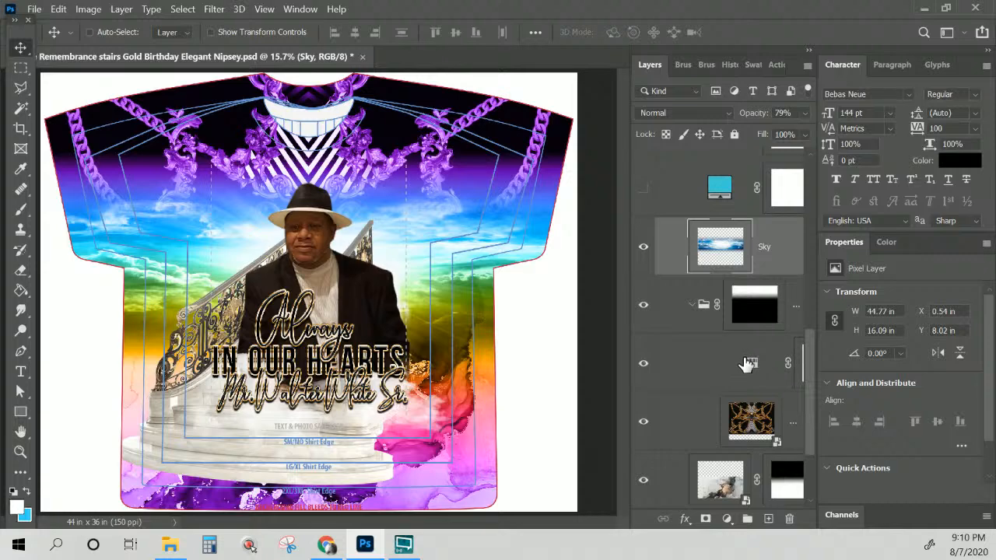
drag(748, 364, 678, 216)
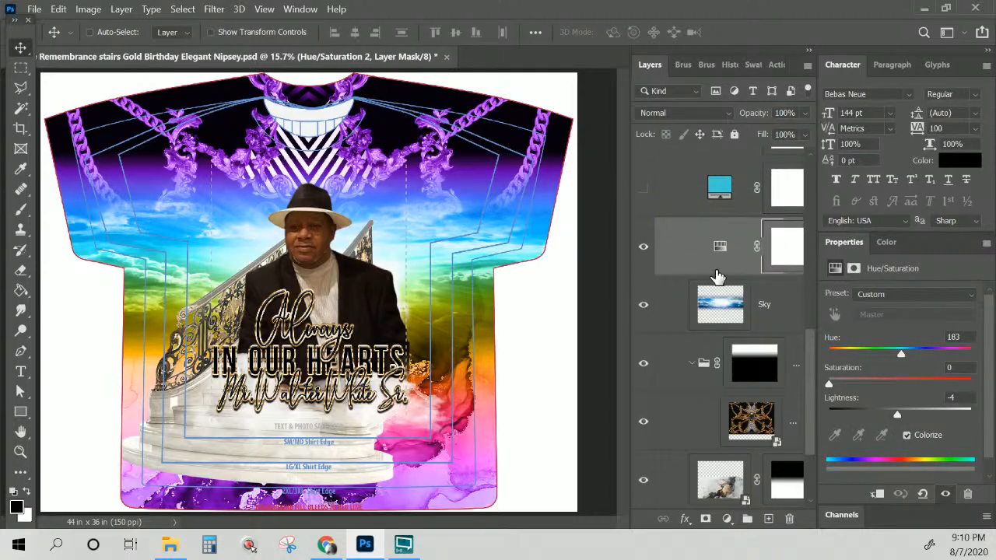
- Clip the Hue/Saturation adjustment to the Sky layer, widening the layer list to reach its name
right_click(717, 264)
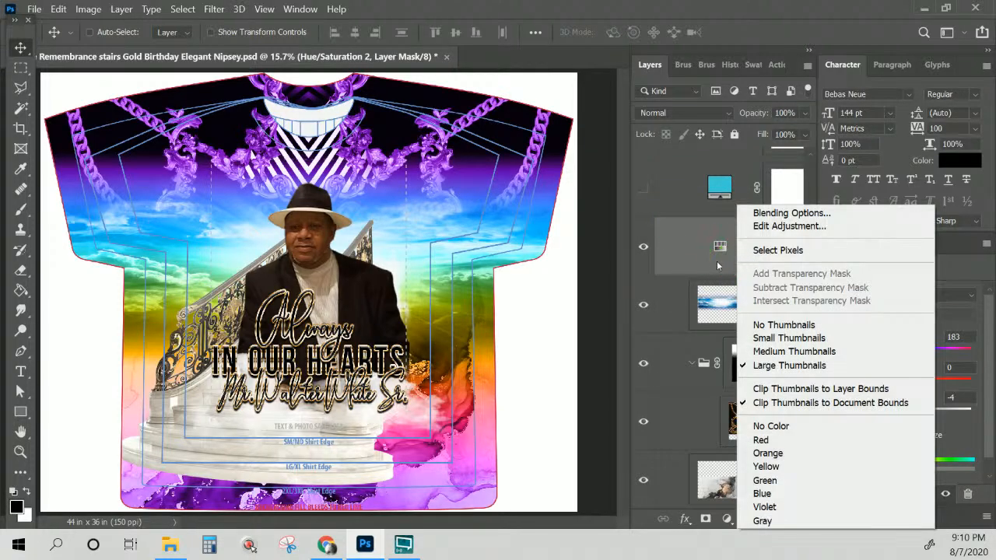
click(718, 265)
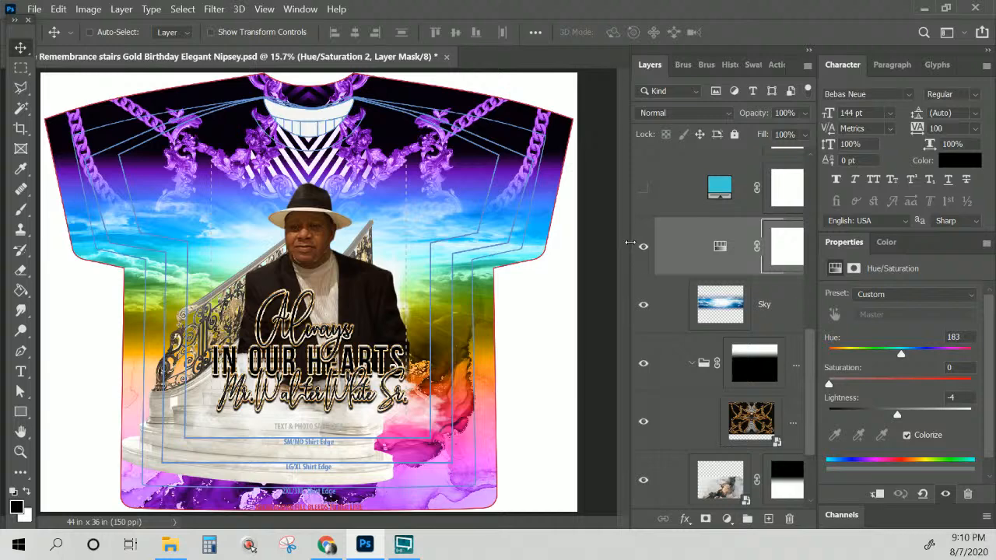
drag(630, 244, 565, 244)
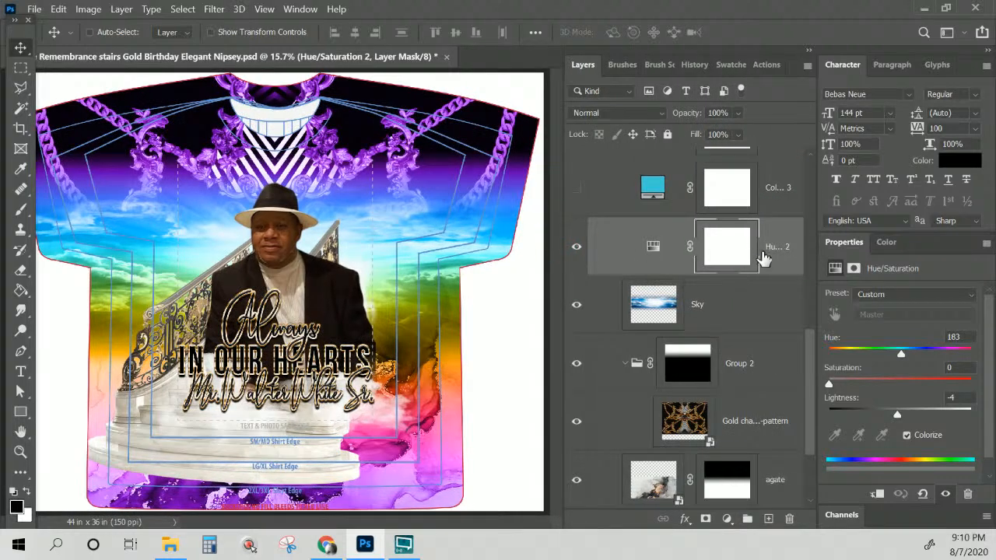
right_click(775, 257)
click(827, 311)
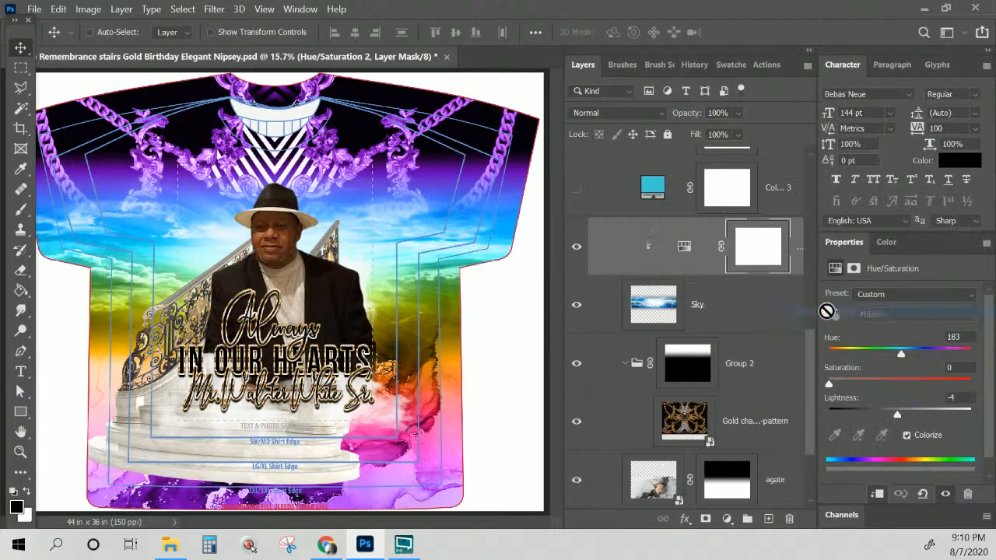
- Toggle the clipped Hue/Saturation adjustment off and on to compare its effect on the sky
click(576, 248)
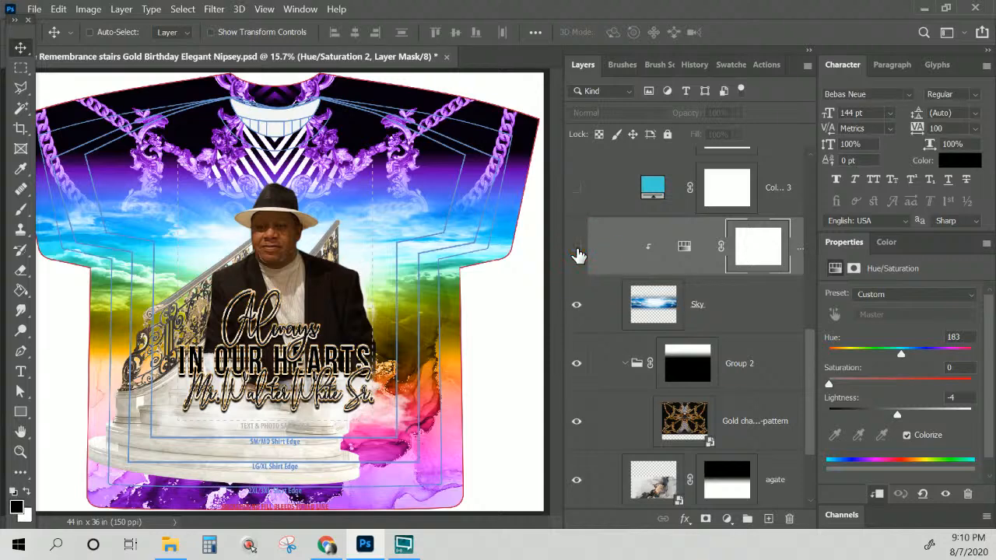
click(577, 251)
click(577, 249)
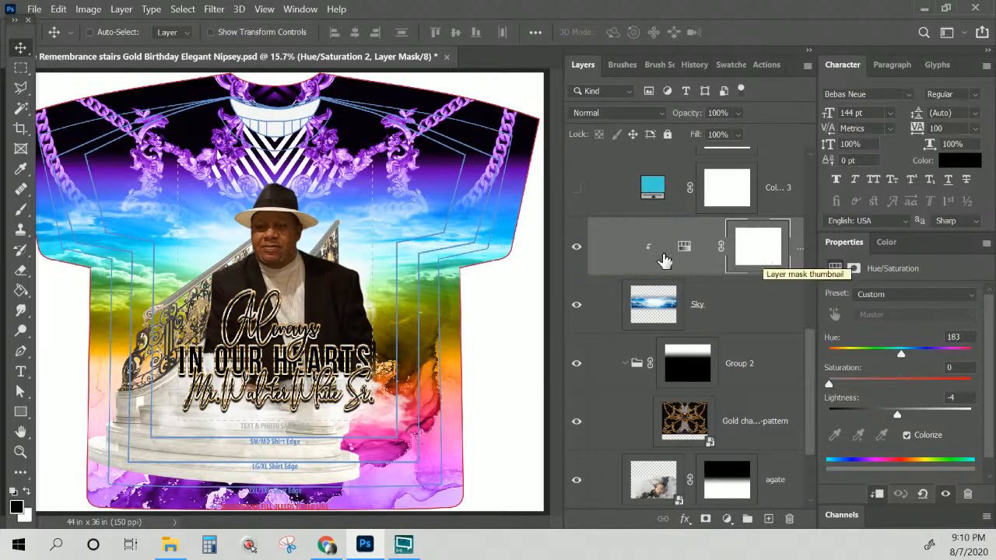
click(653, 307)
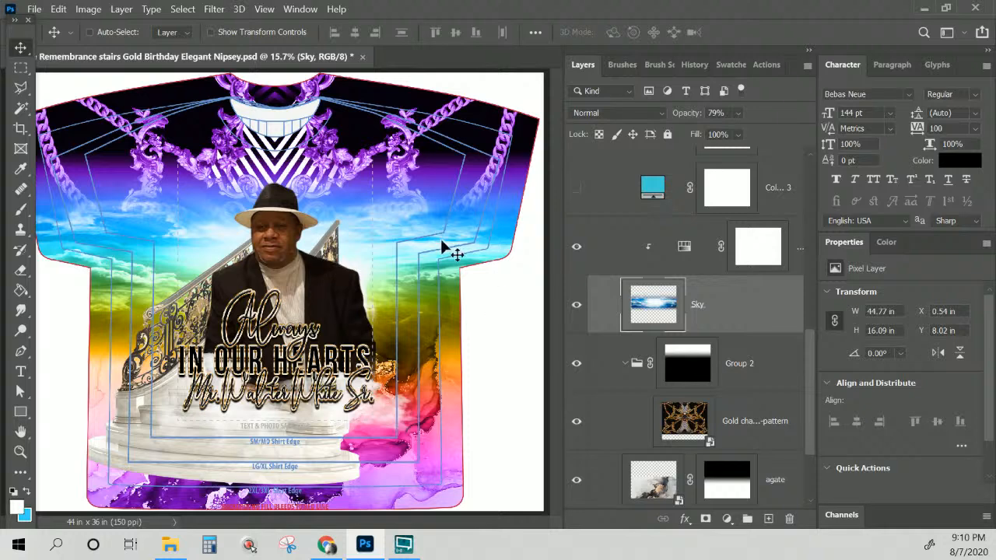
- Hide the Sky layer and stretch the agate layer with its linked mask upward to 105.13% height
click(577, 305)
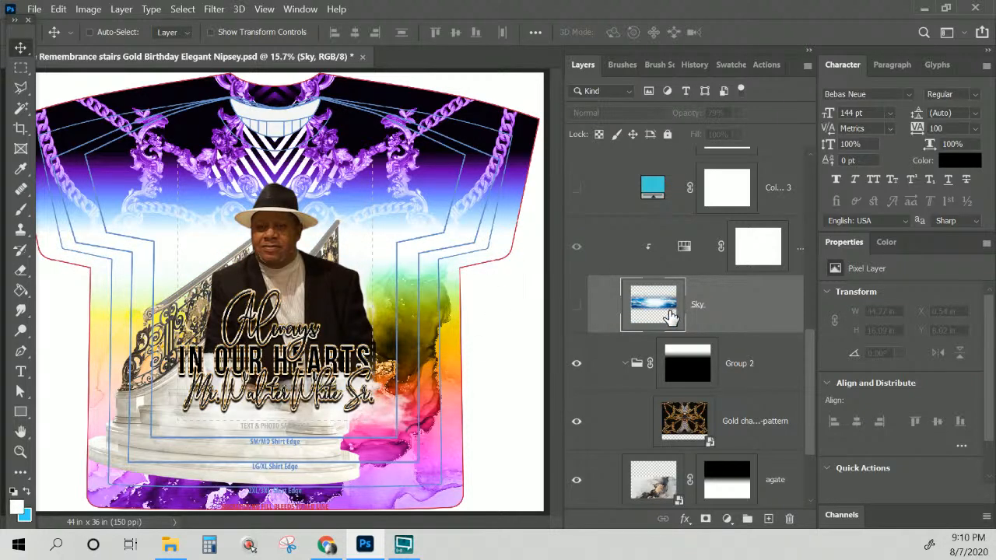
scroll(669, 316, down, 2)
click(724, 368)
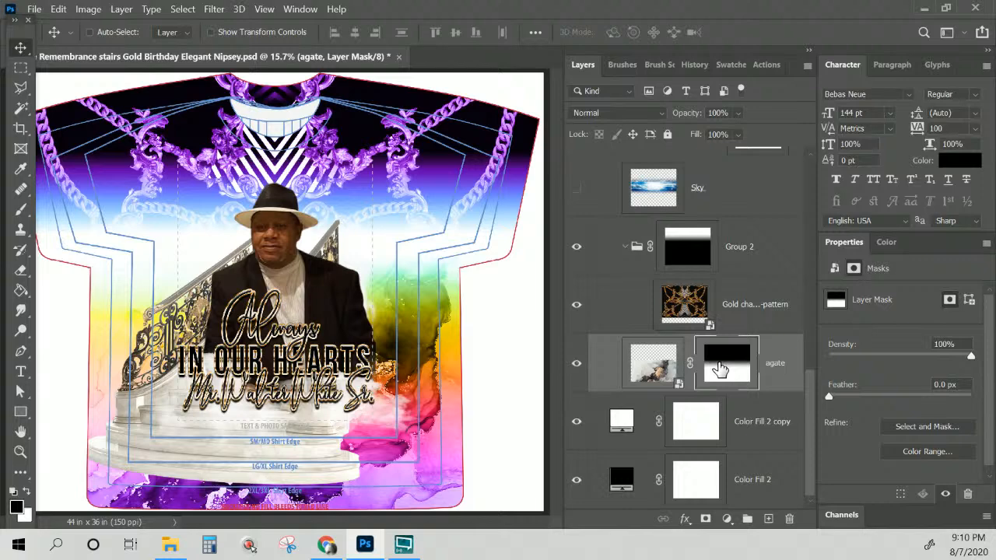
key(ctrl+t)
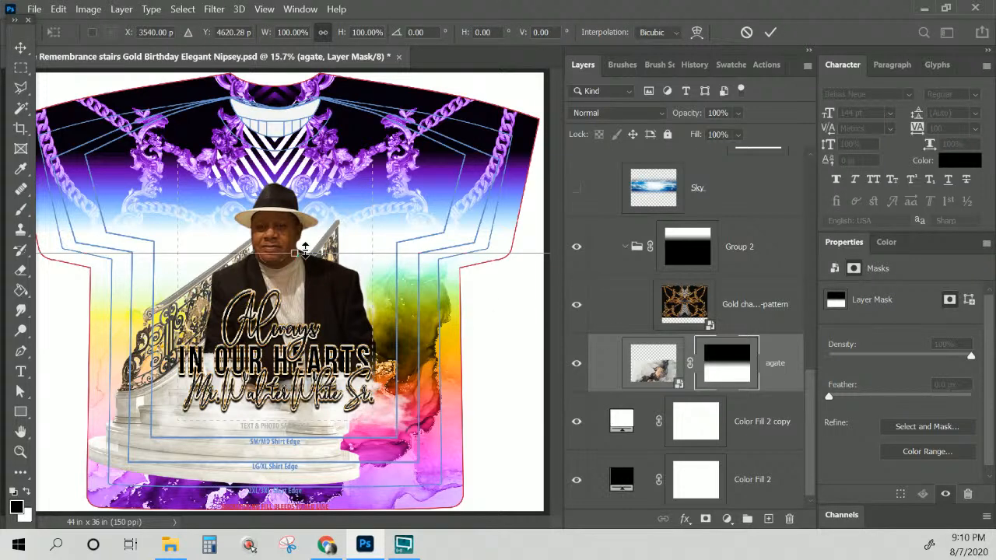
mouse_move(304, 249)
mouse_down()
mouse_move(309, 212)
mouse_move(311, 236)
mouse_up()
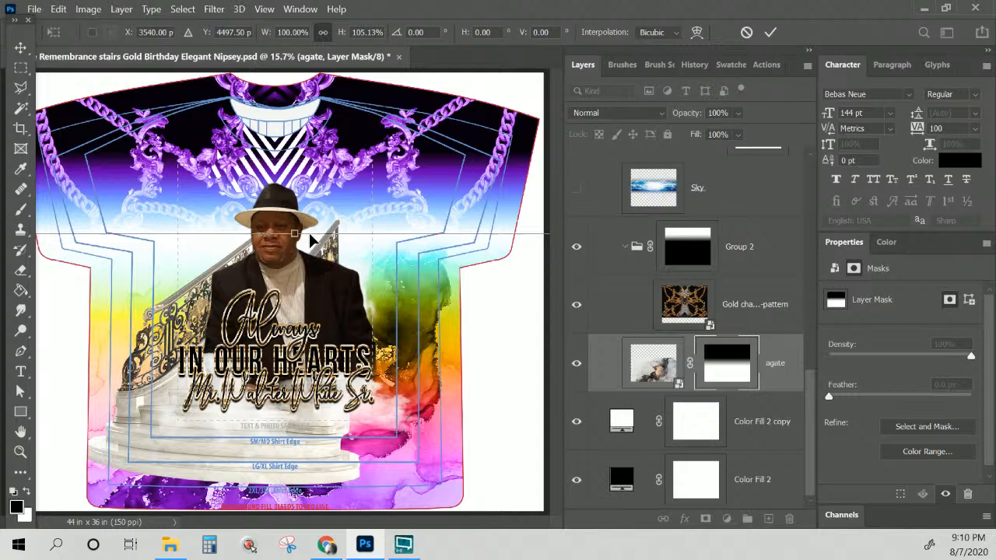
key(Return)
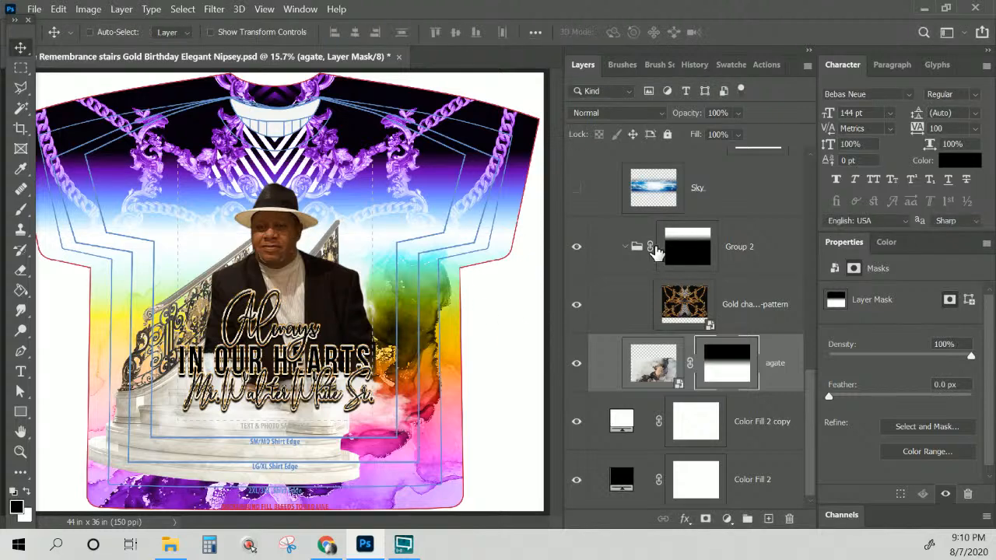
- Shrink Group 2's unlinked mask from its upper edge to about 91.6% height and show the Sky layer again
click(652, 243)
click(687, 241)
key(ctrl+t)
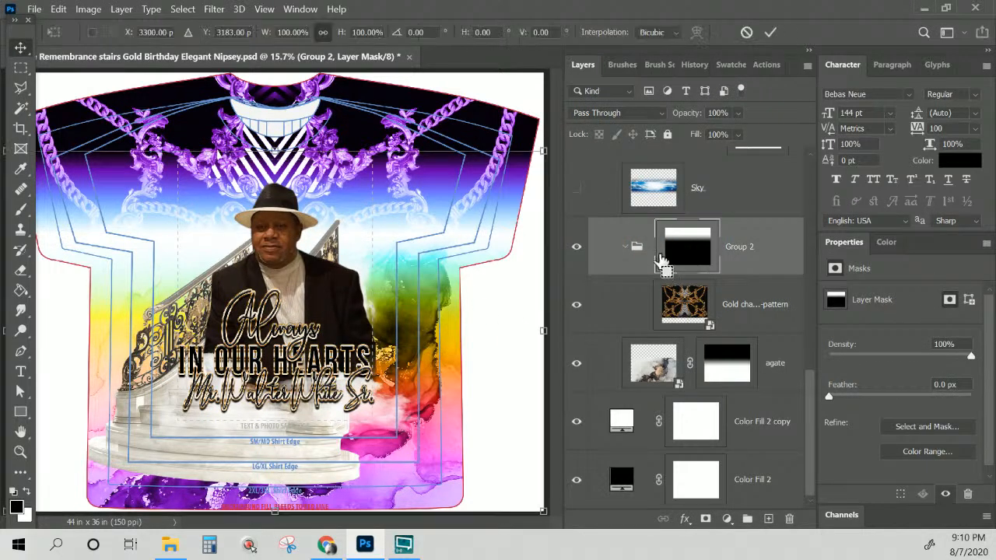
drag(276, 150, 287, 178)
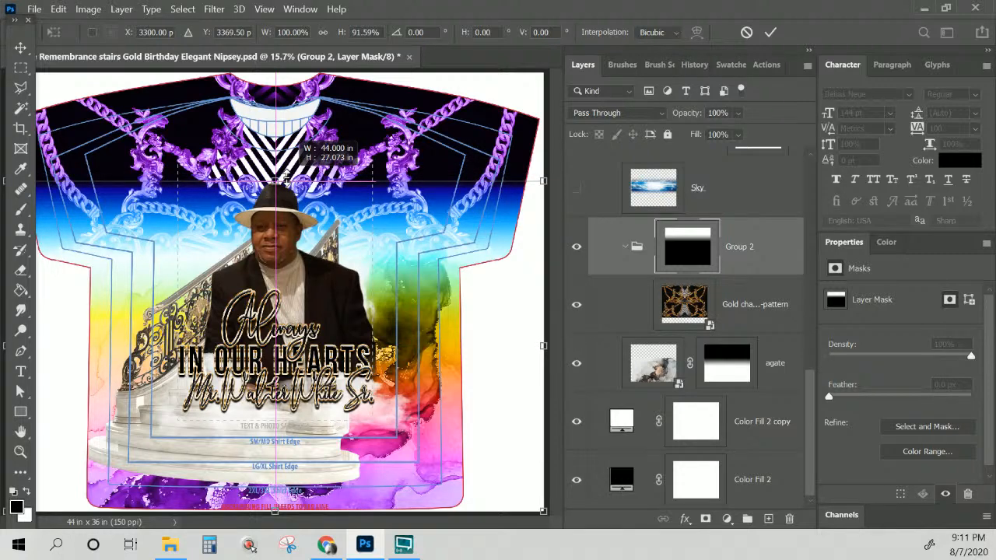
mouse_move(287, 178)
mouse_down()
mouse_move(288, 63)
mouse_move(288, 181)
mouse_up()
key(Return)
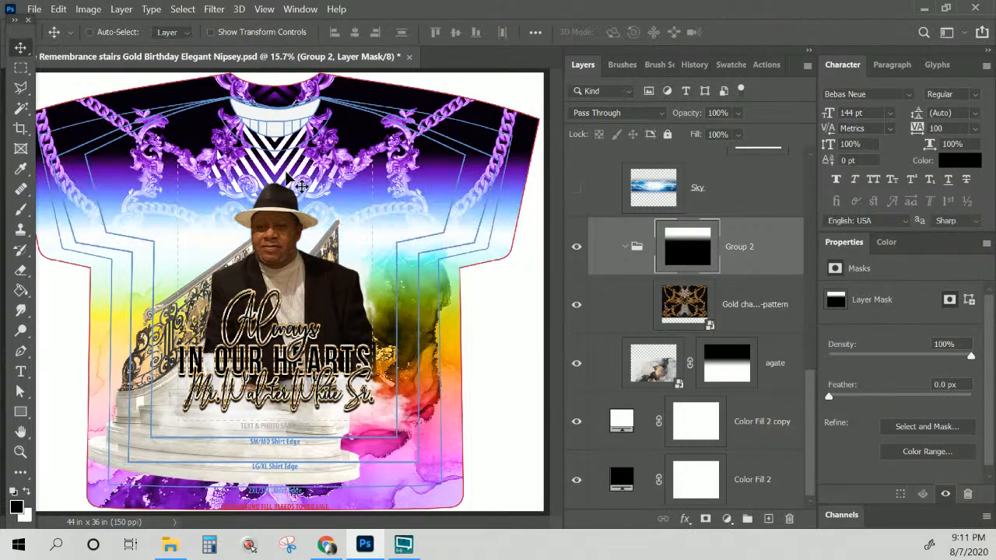
click(577, 190)
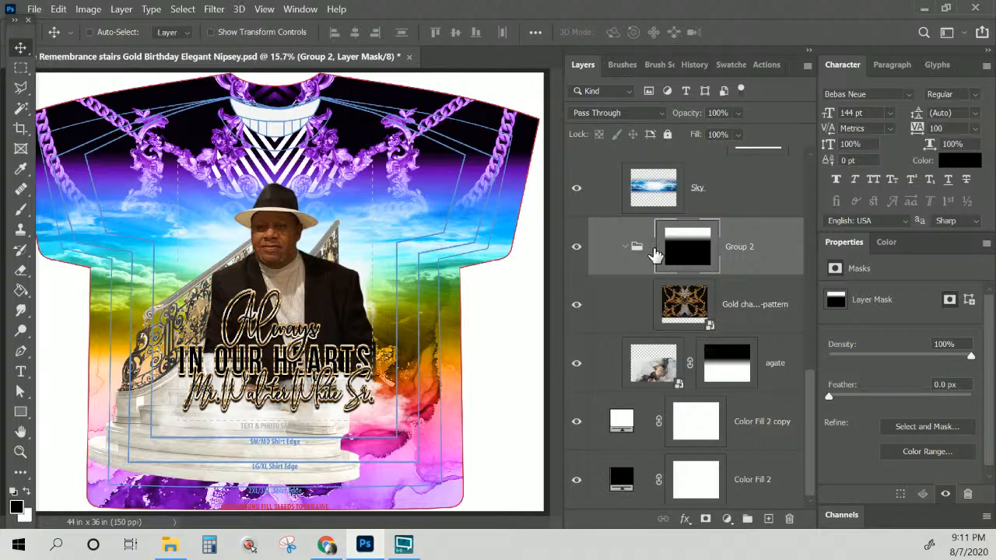
- Duplicate the rainbow Gradient Fill 1 layer into Group 2 beneath the gold chains pattern, and hide the original gradient
scroll(654, 253, up, 4)
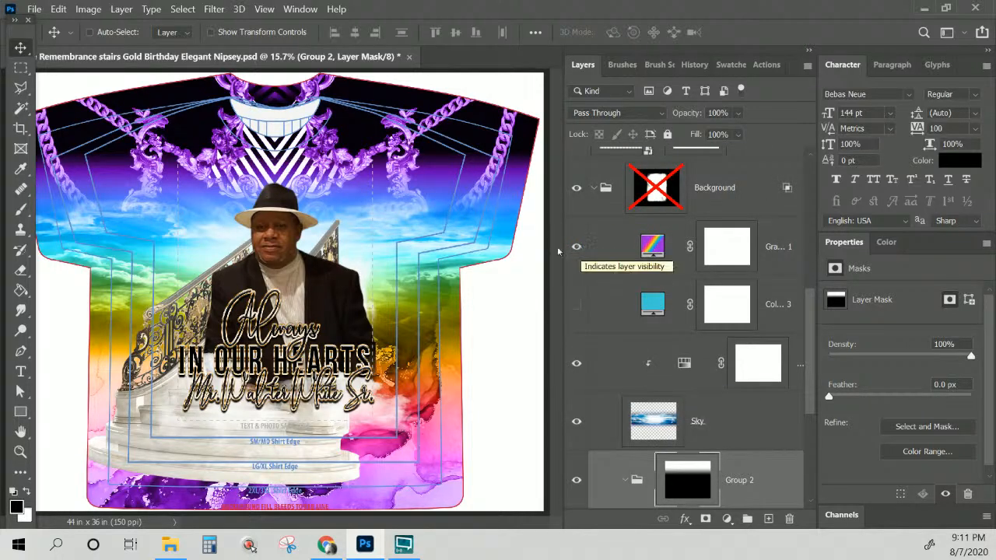
scroll(619, 313, down, 4)
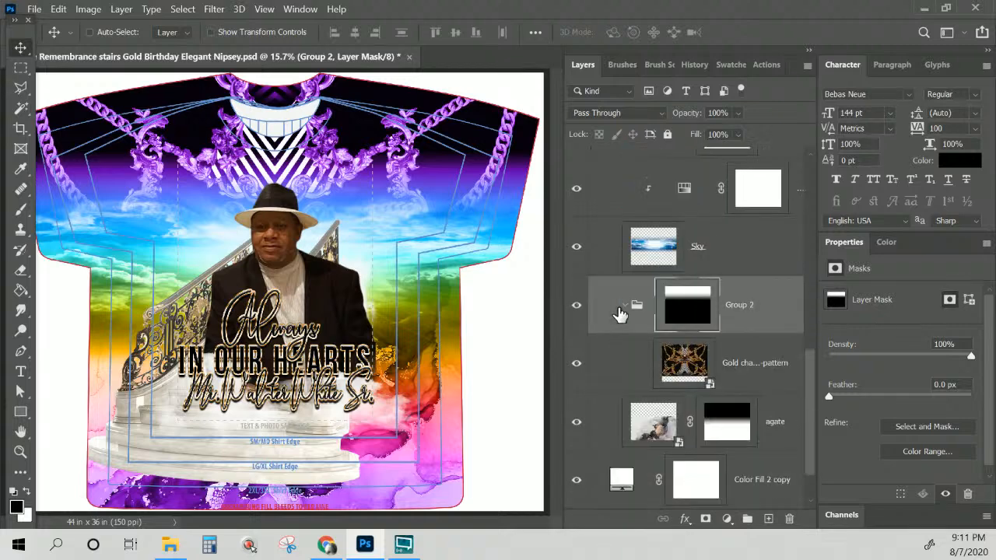
click(686, 307)
scroll(686, 306, up, 2)
scroll(687, 305, up, 2)
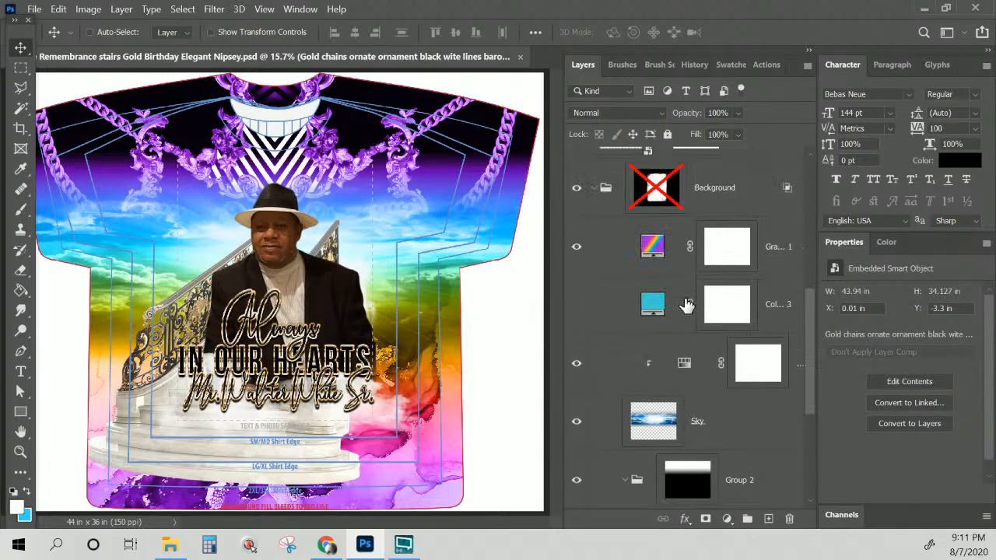
click(659, 240)
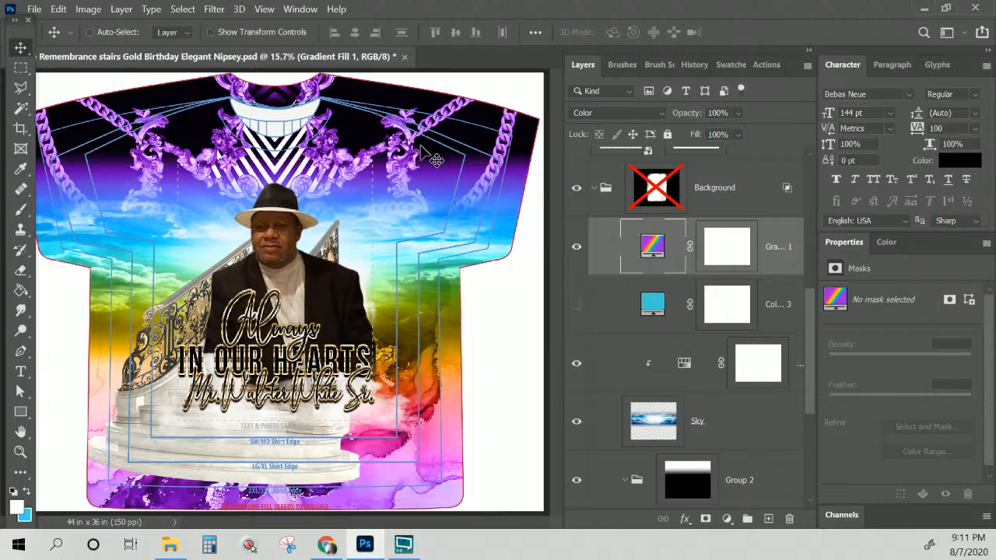
click(654, 246)
scroll(657, 249, down, 2)
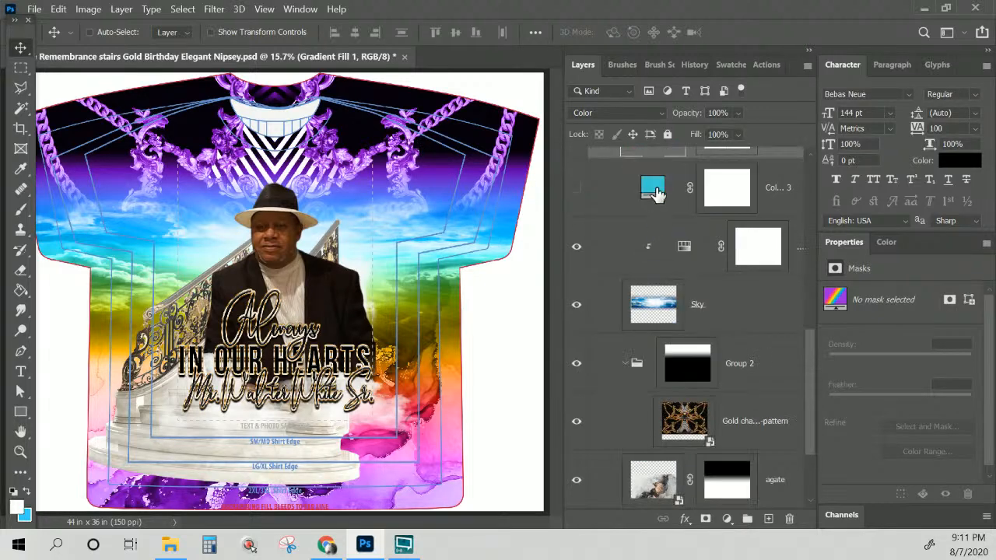
scroll(658, 196, up, 1)
drag(652, 192, 640, 397)
scroll(625, 293, up, 2)
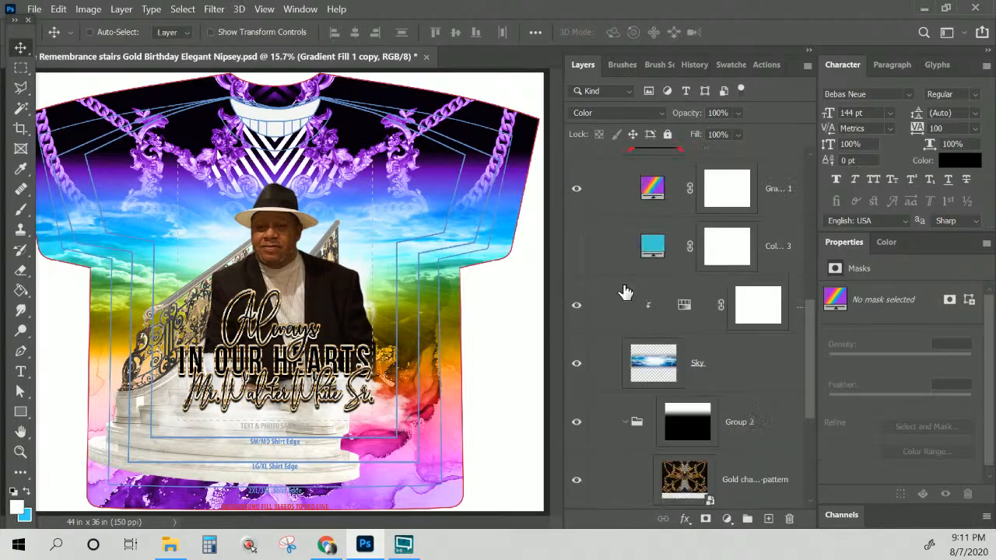
scroll(677, 405, down, 4)
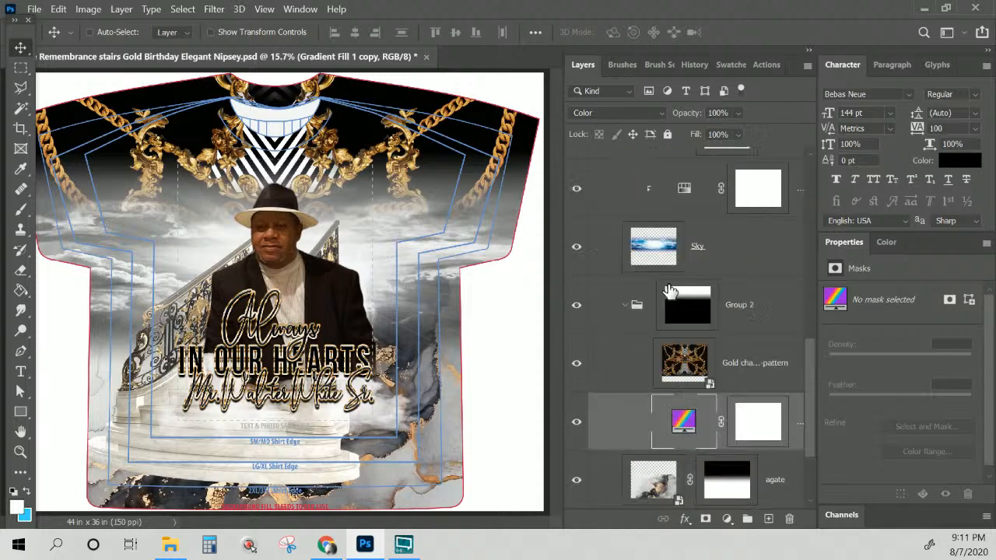
- Move the gradient fill copy out of Group 2 so that it sits directly above the agate layer
drag(690, 309, 626, 350)
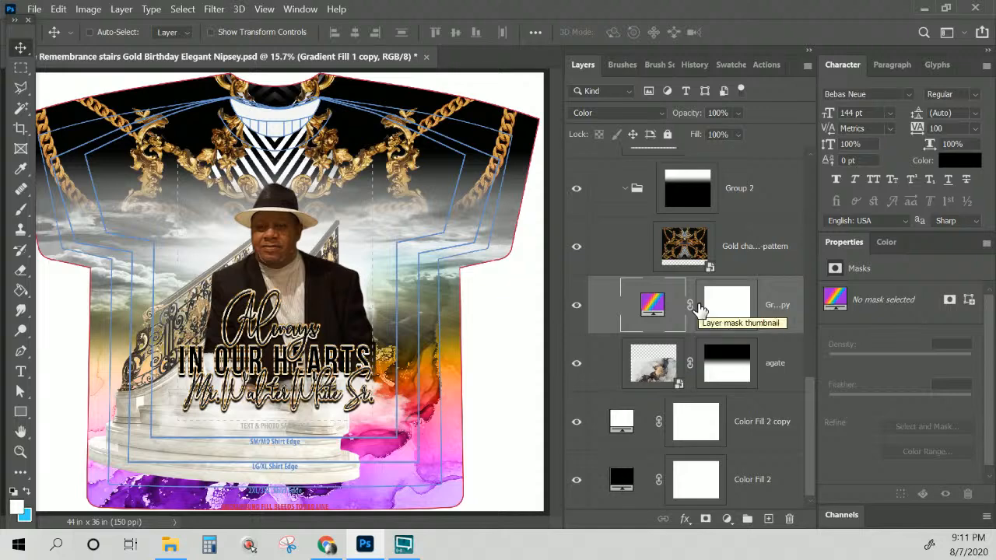
scroll(700, 309, up, 1)
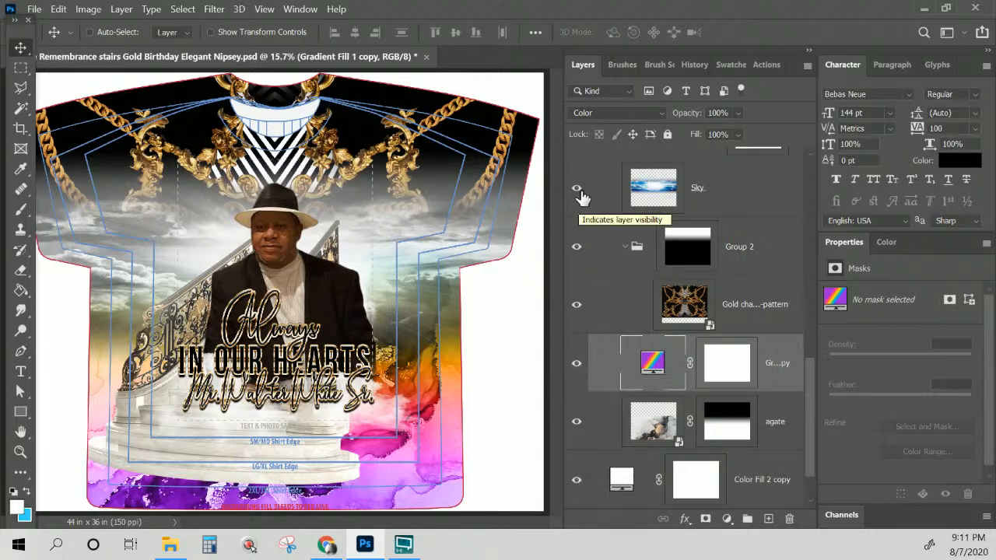
scroll(585, 210, up, 1)
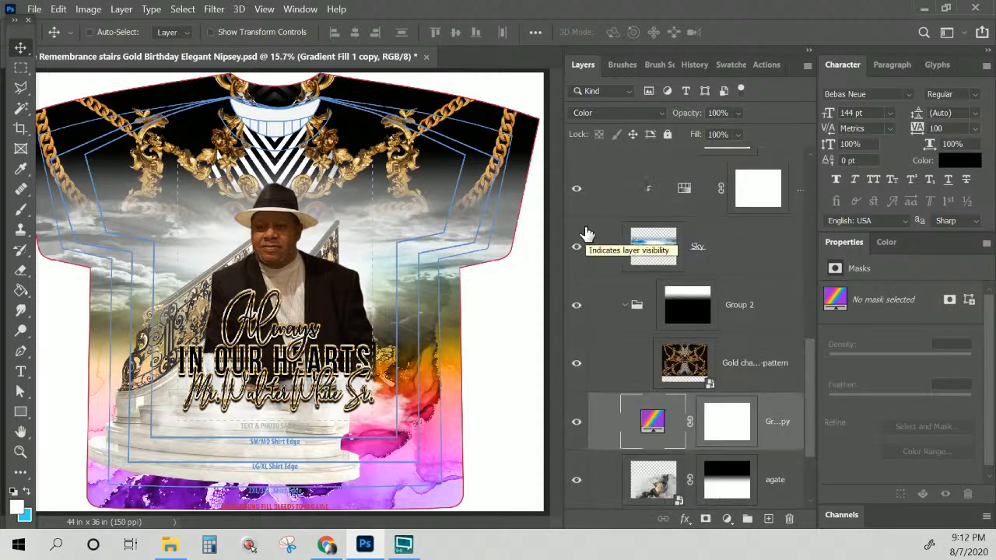
- Hide the Hue/Saturation 2 adjustment clipped to the Sky layer
click(685, 190)
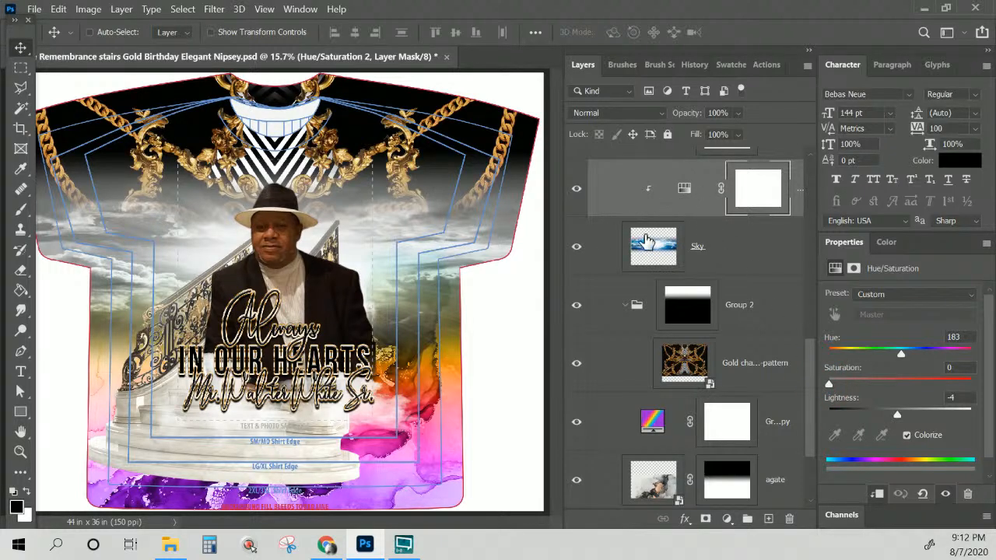
click(578, 191)
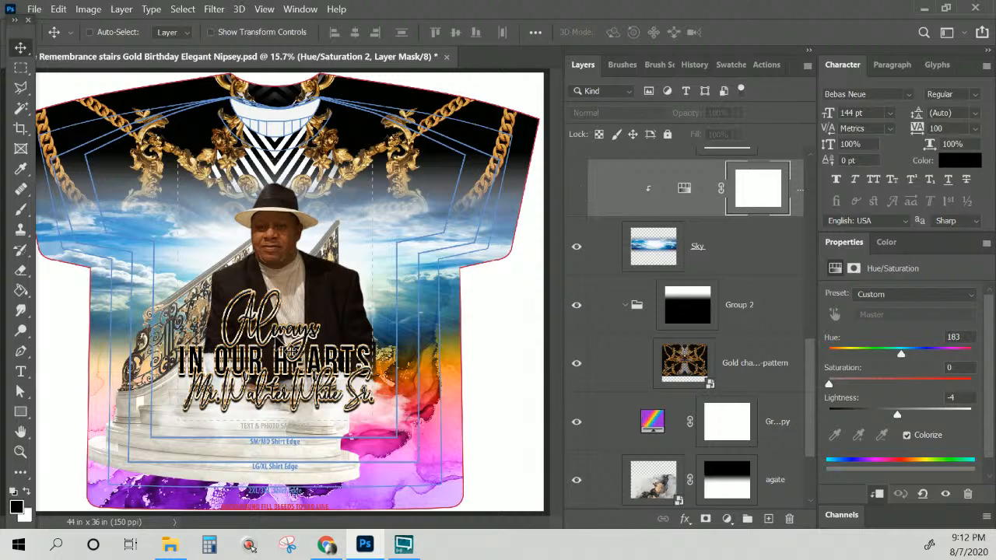
scroll(615, 381, down, 1)
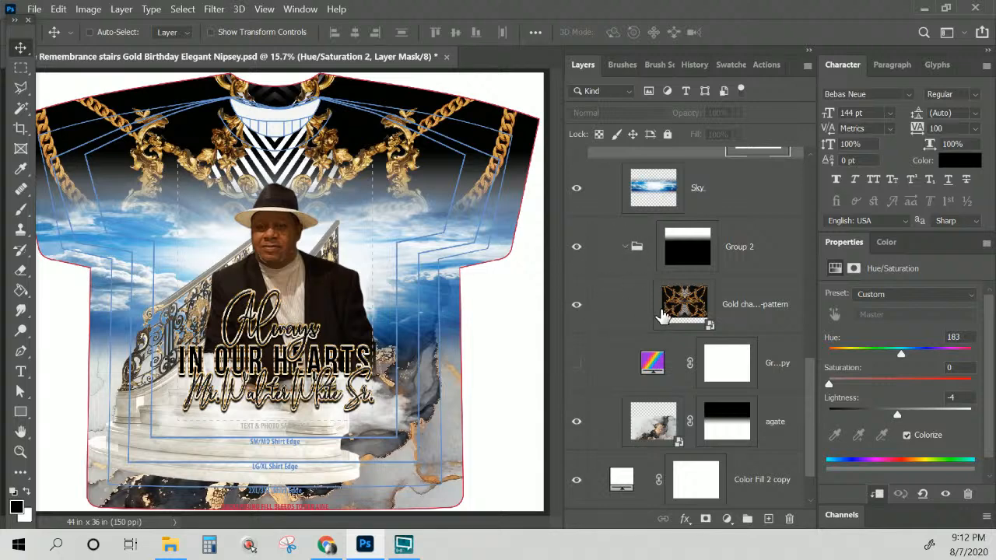
- Show the rainbow gradient fill copy above the agate layer again
scroll(660, 311, up, 6)
scroll(660, 311, up, 4)
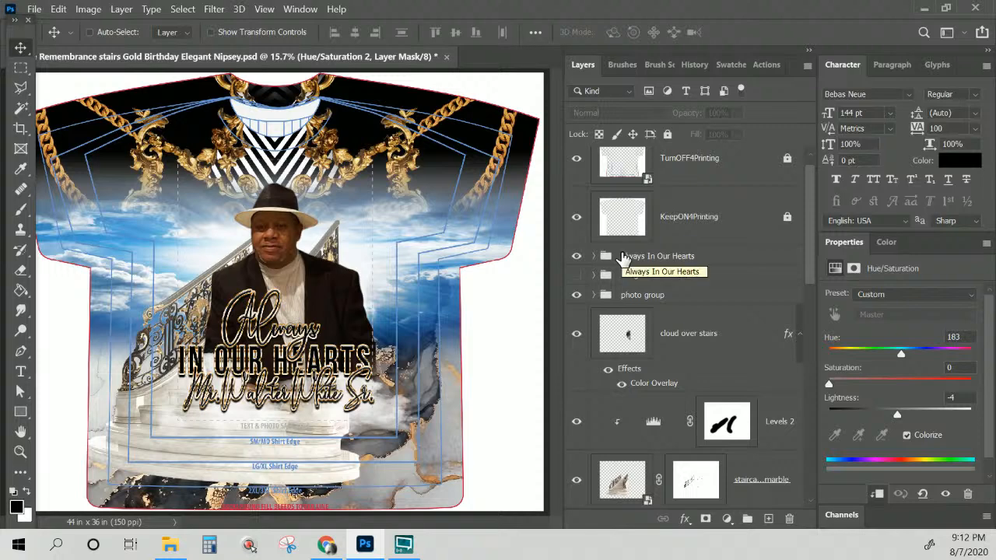
scroll(623, 260, down, 10)
scroll(625, 264, down, 3)
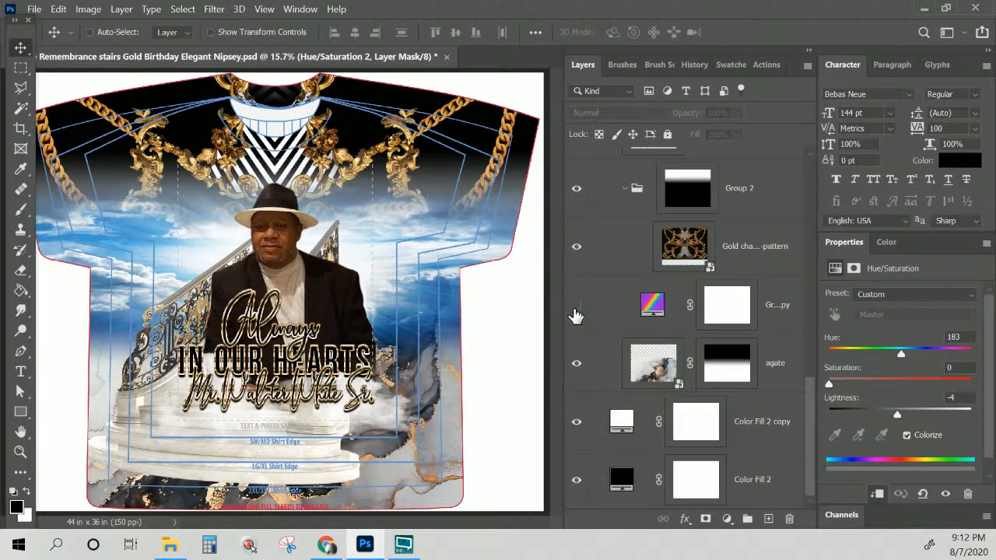
click(575, 311)
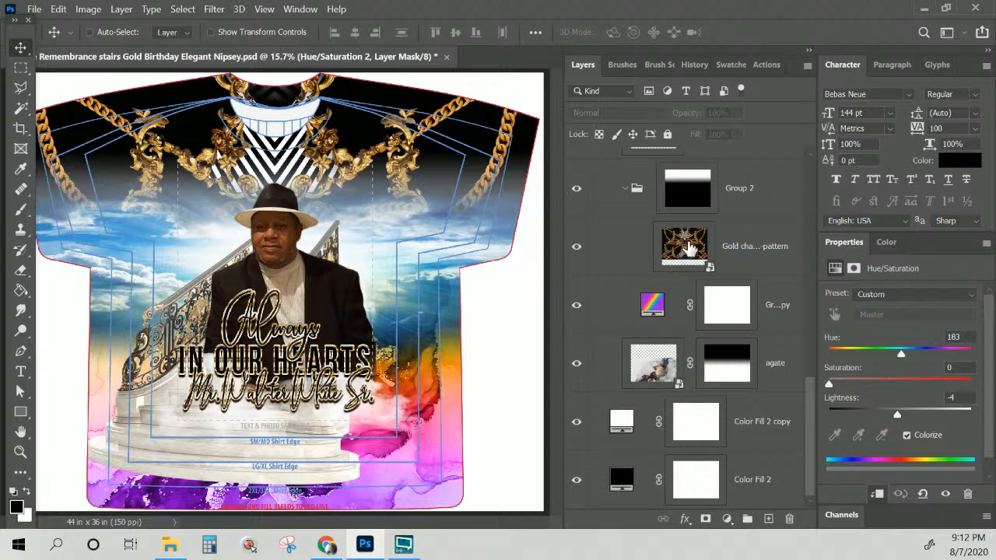
- Hide the gold chains pattern in Group 2 and the Sky layer
click(685, 248)
click(577, 248)
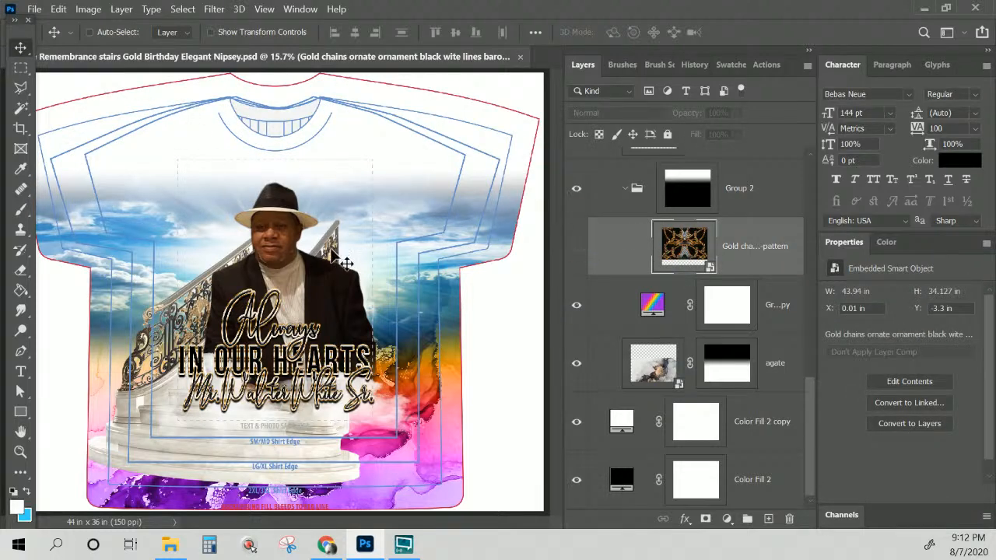
scroll(642, 259, up, 2)
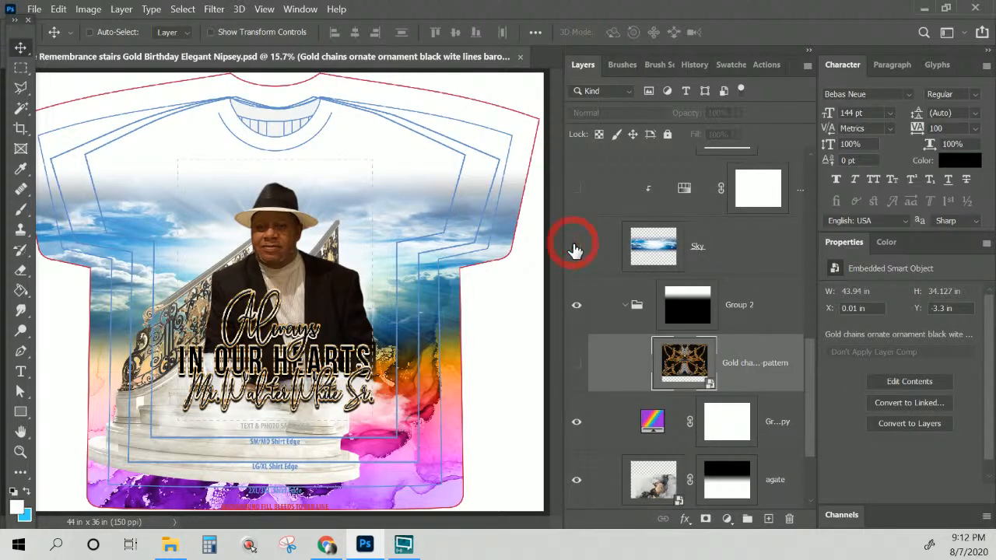
click(577, 246)
scroll(665, 300, down, 2)
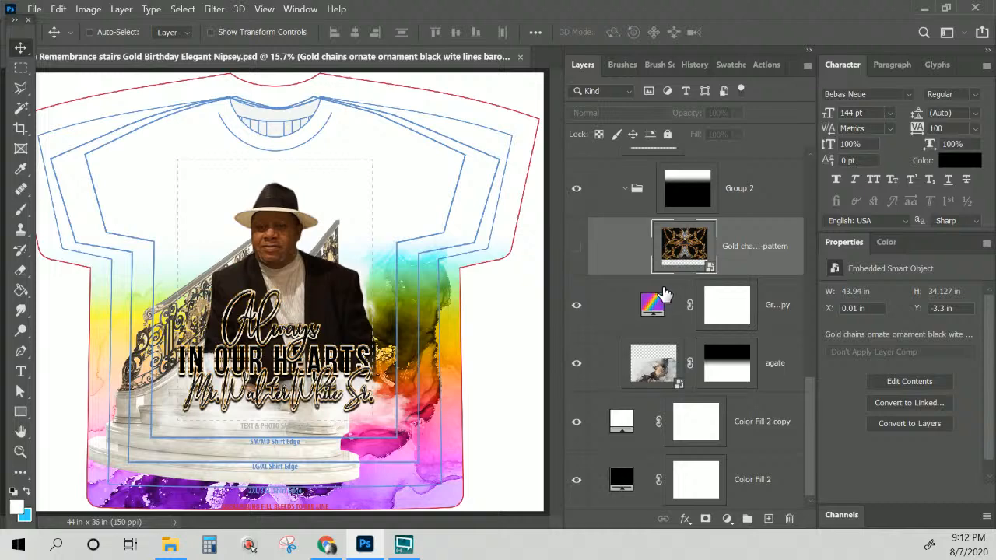
- Move the agate layer slightly upward to X 1.27 in, Y 11.8 in
click(653, 372)
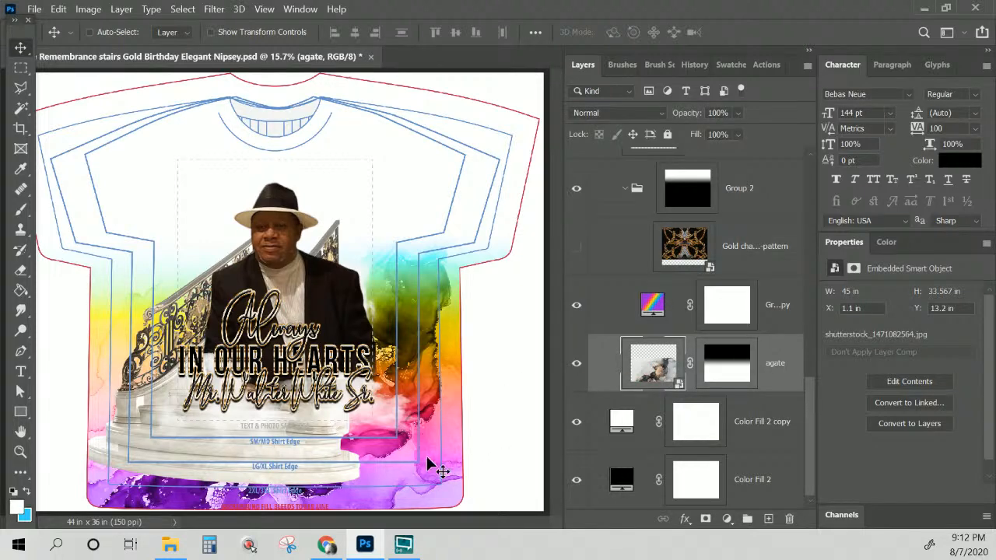
drag(427, 466, 435, 441)
- Disable Group 2's layer mask temporarily to check its effect, and enable it again
click(691, 191)
right_click(690, 195)
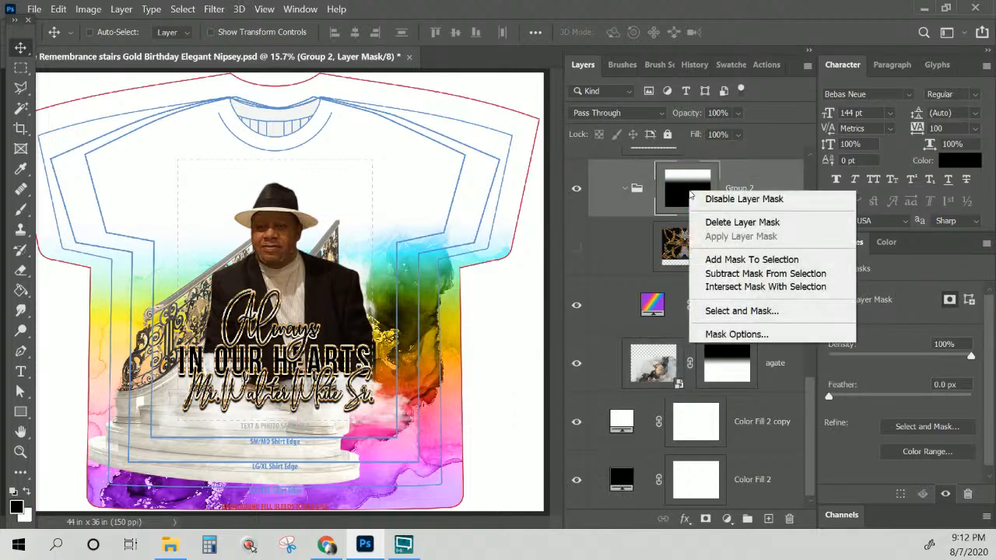
click(717, 199)
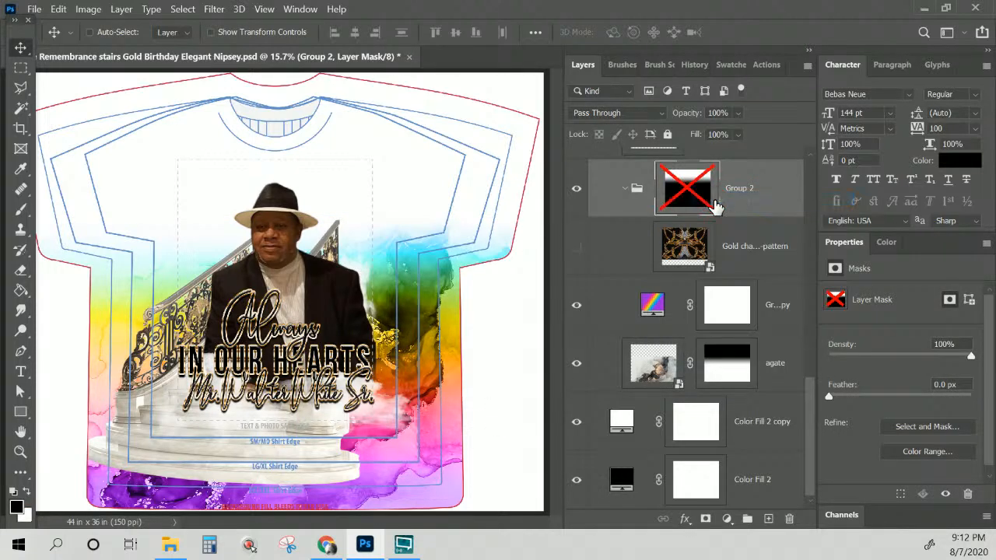
click(653, 366)
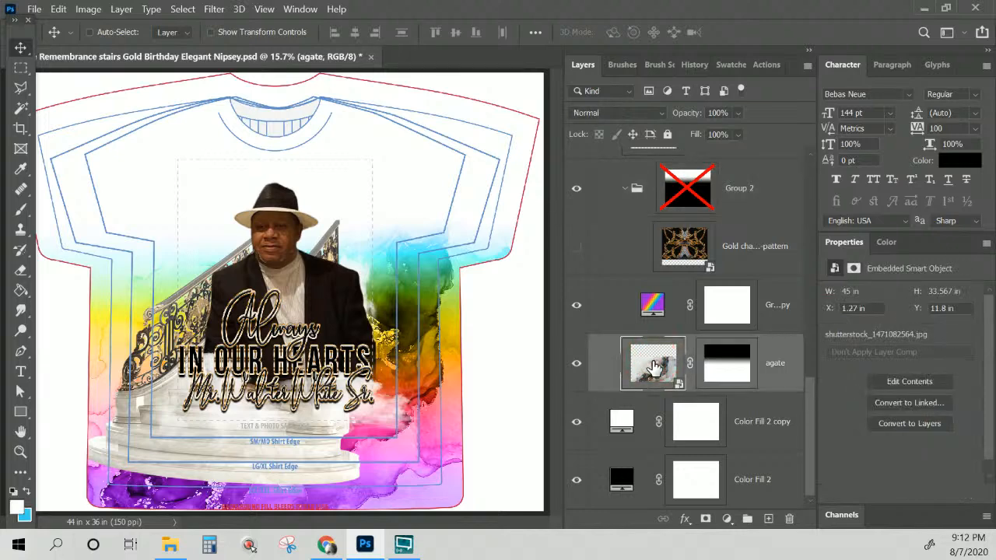
right_click(692, 191)
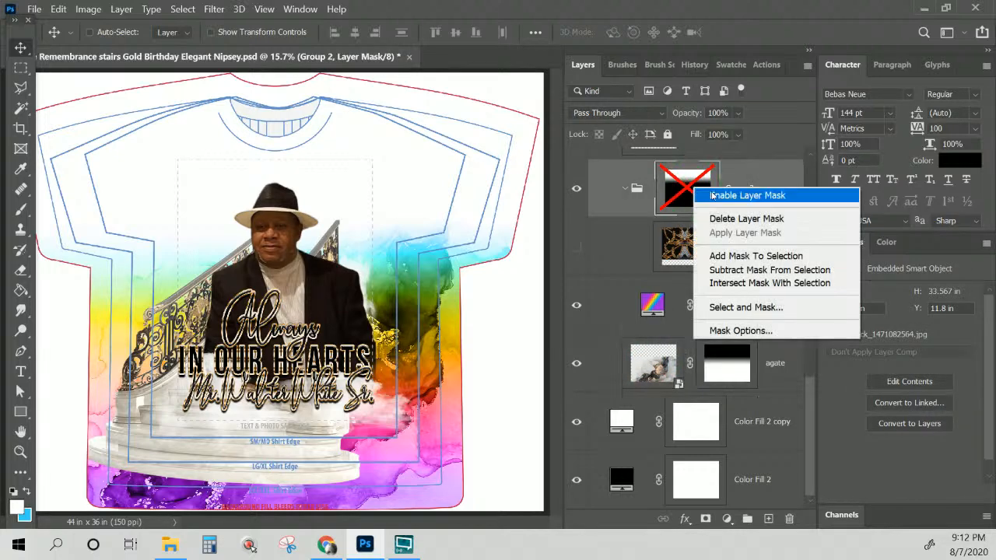
click(726, 197)
- Duplicate the agate layer over the upper shirt and flip the copy vertically, placing it at X -0.57 in, Y -11.16 in
click(650, 371)
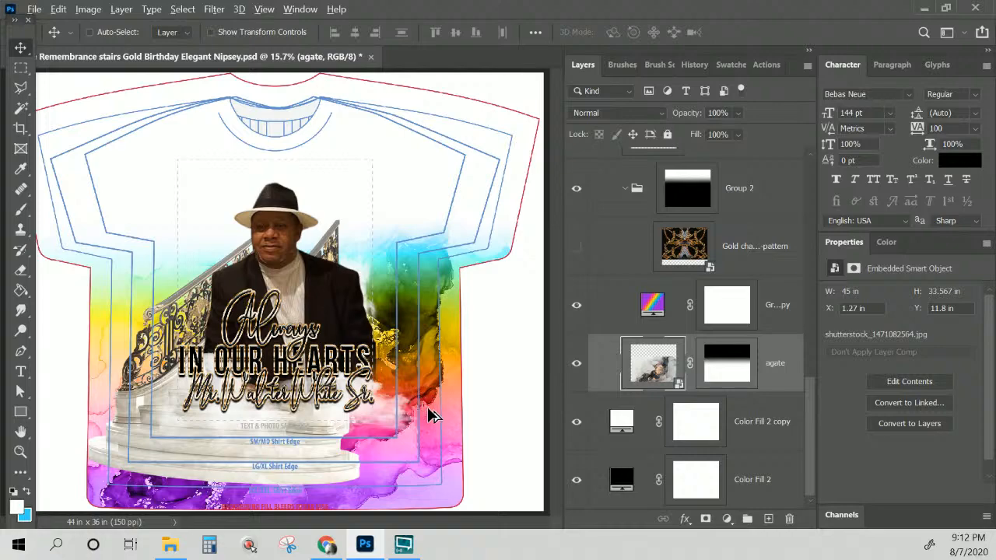
drag(433, 416, 467, 142)
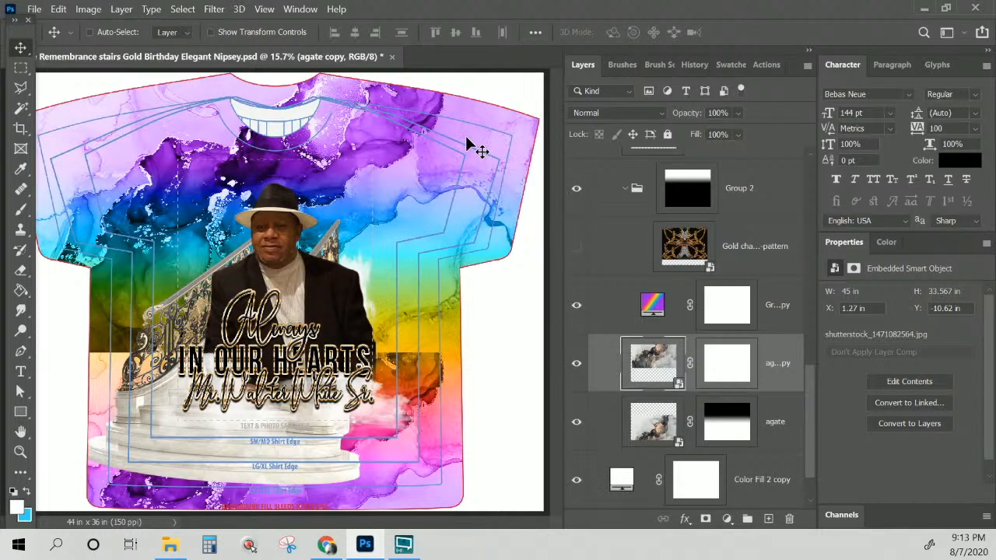
key(ctrl+t)
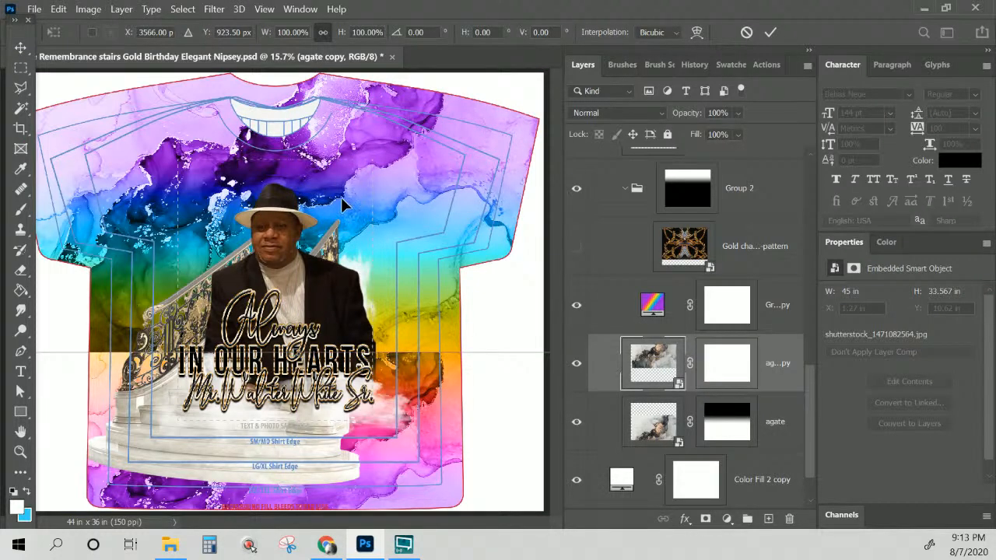
right_click(432, 169)
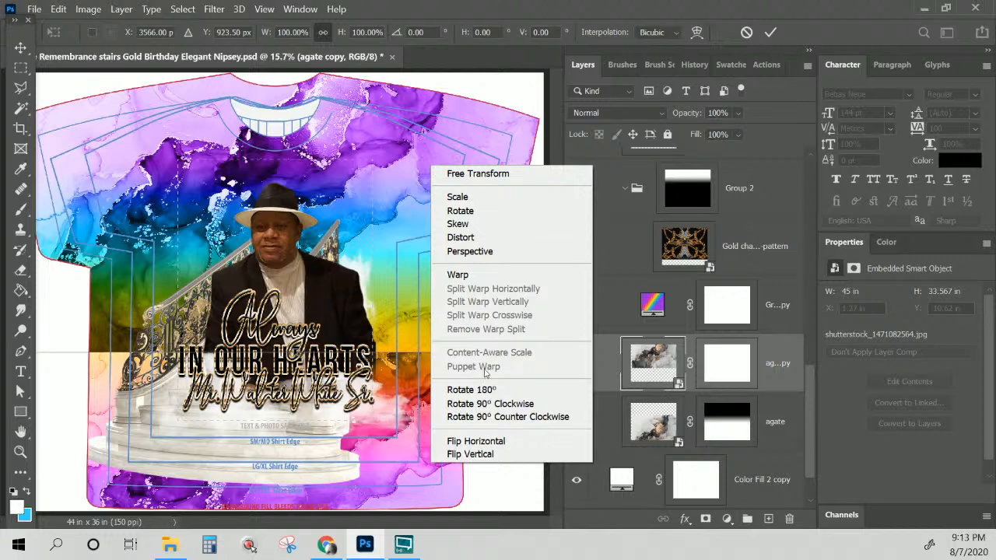
click(495, 456)
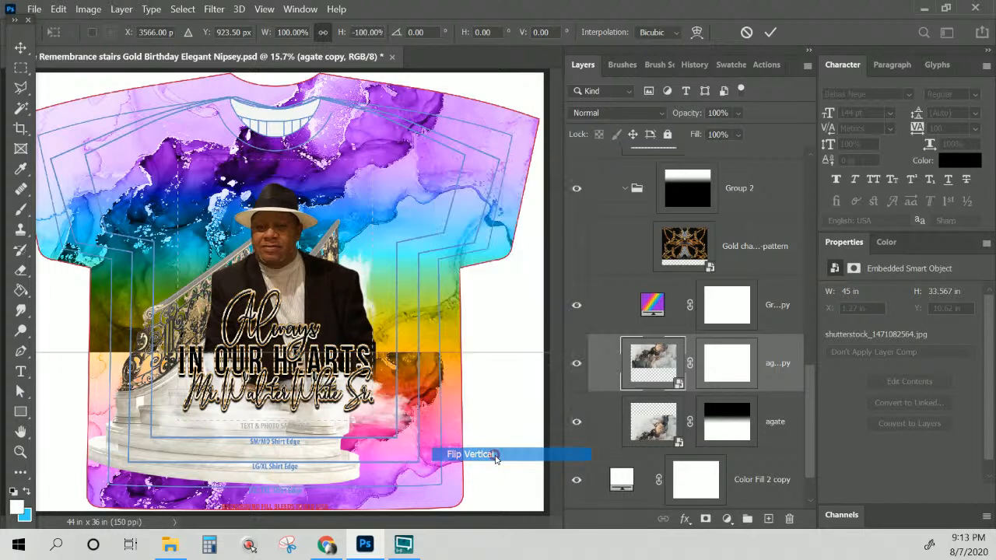
drag(427, 338, 395, 338)
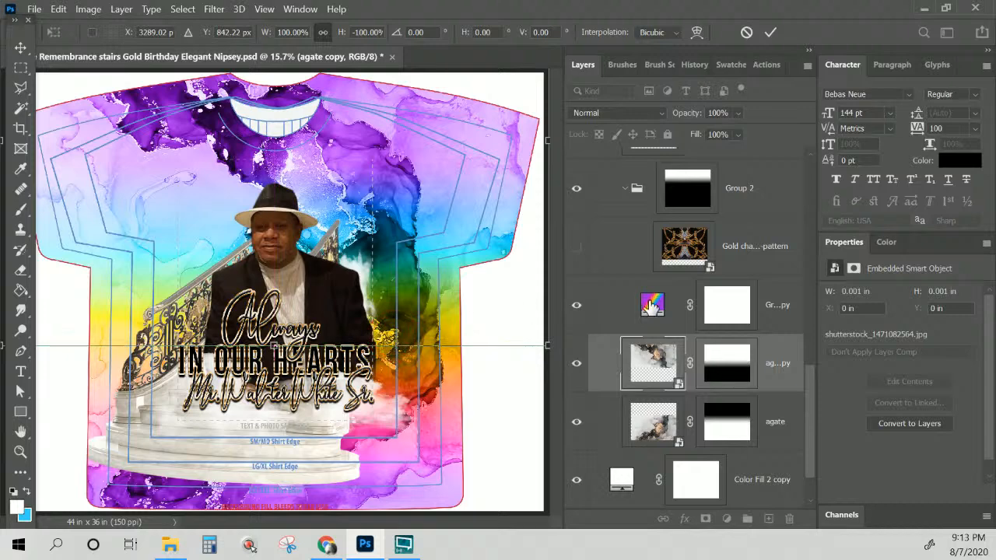
key(Return)
click(577, 247)
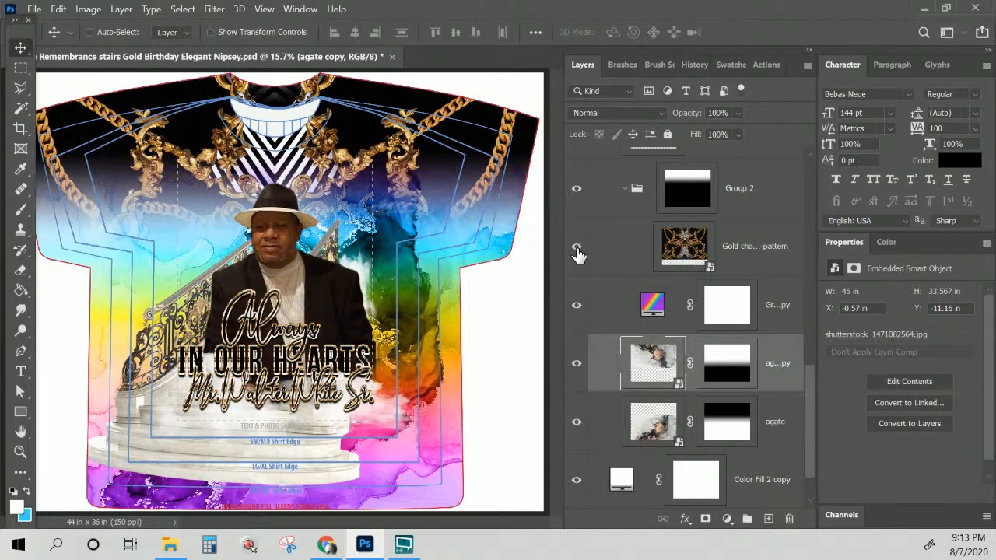
click(577, 249)
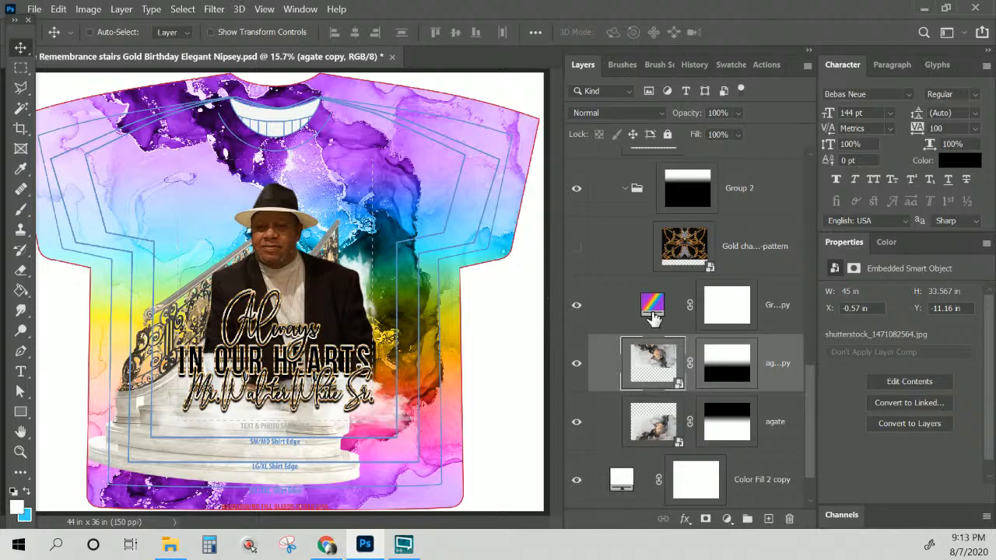
- Change the gradient fill copy's style to Angle and rotate its angle to -140.82°
click(622, 303)
double_click(654, 304)
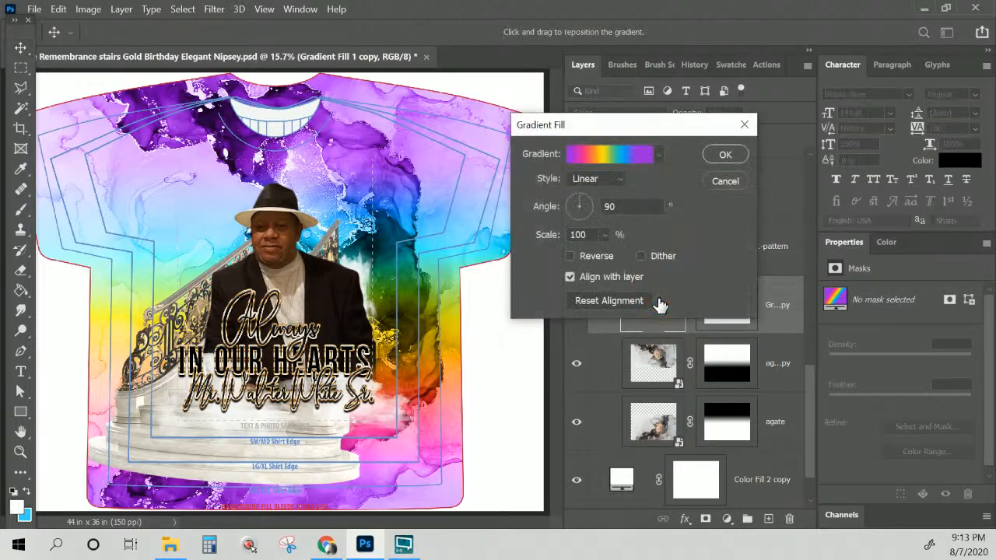
click(599, 180)
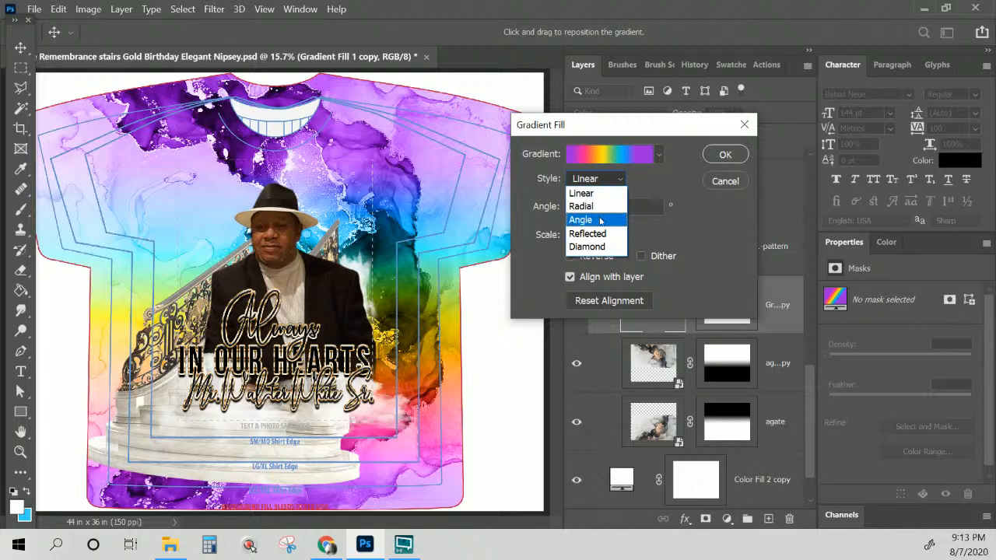
click(600, 219)
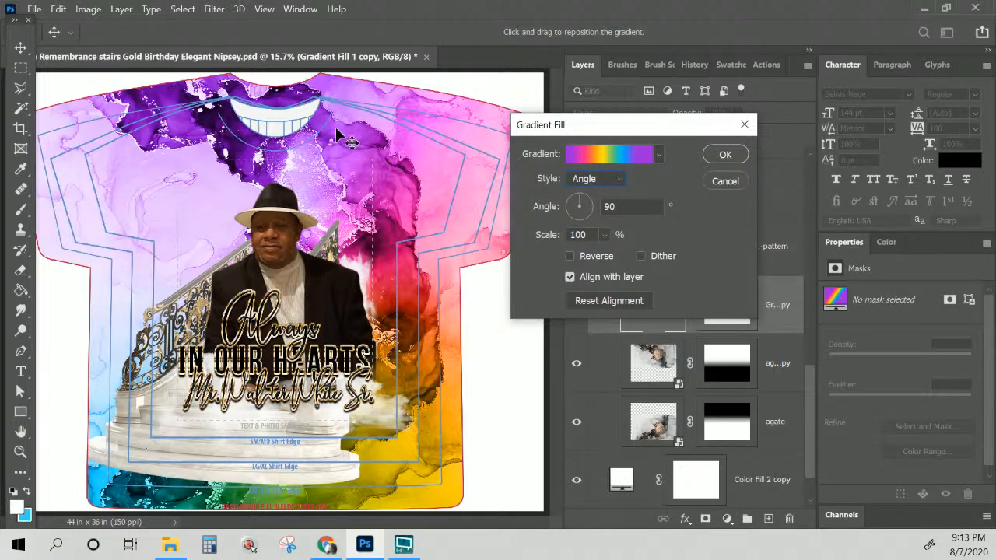
click(588, 205)
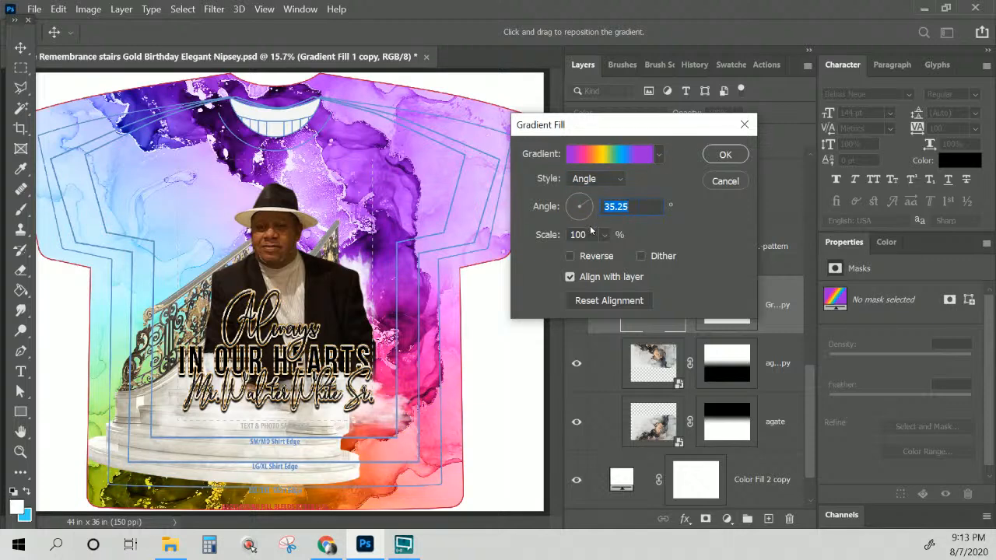
mouse_move(583, 227)
mouse_down()
mouse_move(586, 212)
mouse_move(571, 214)
mouse_up()
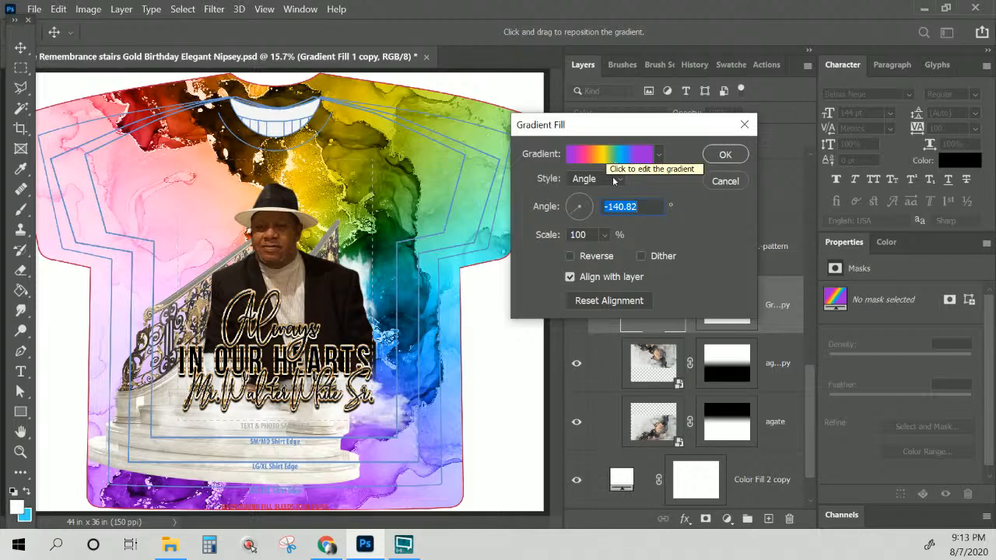
- Try custom gradient presets on the gradient fill copy, including pastel pink-green, rainbow, dark green, blue-orange, blue-magenta-gold and pink-white-blue
click(604, 155)
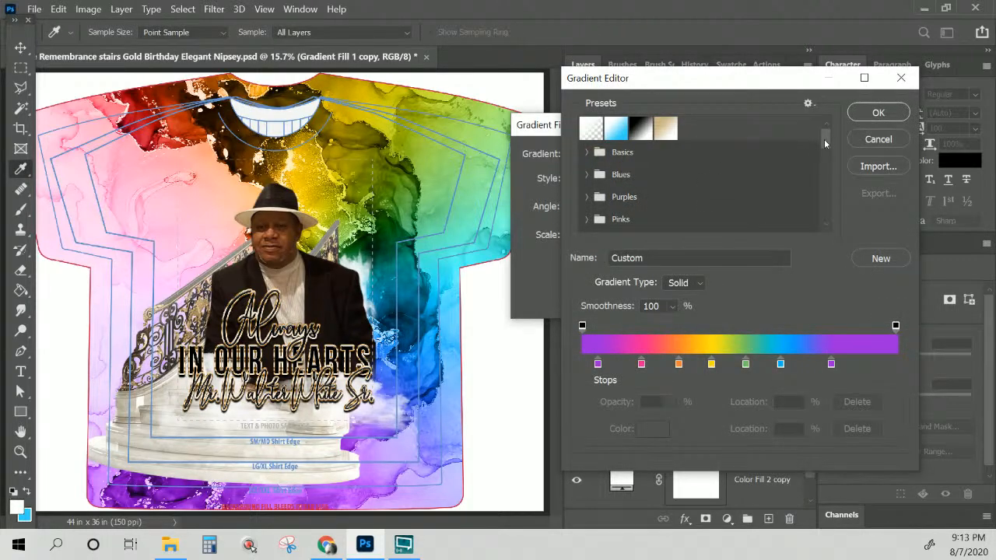
drag(825, 143, 830, 222)
click(787, 197)
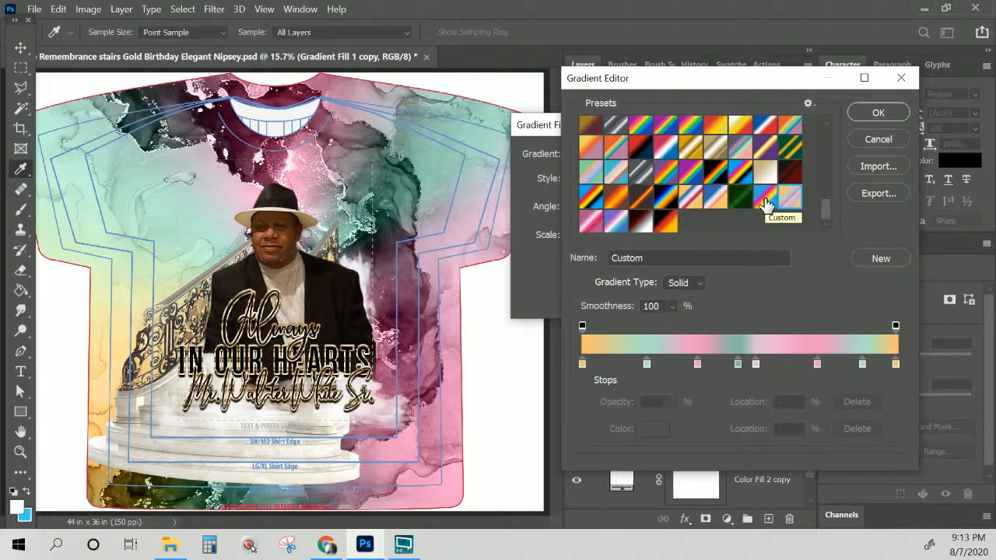
click(767, 204)
click(740, 197)
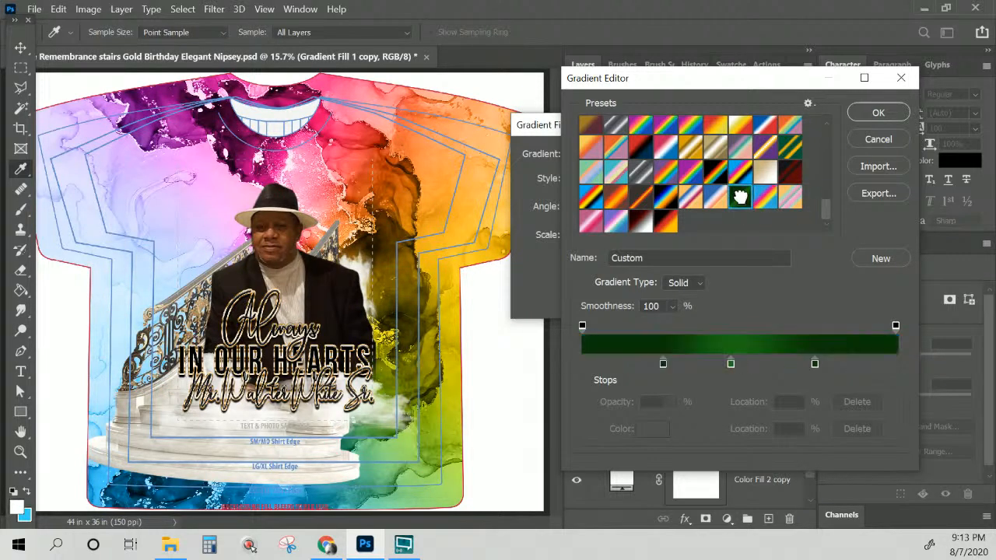
click(715, 200)
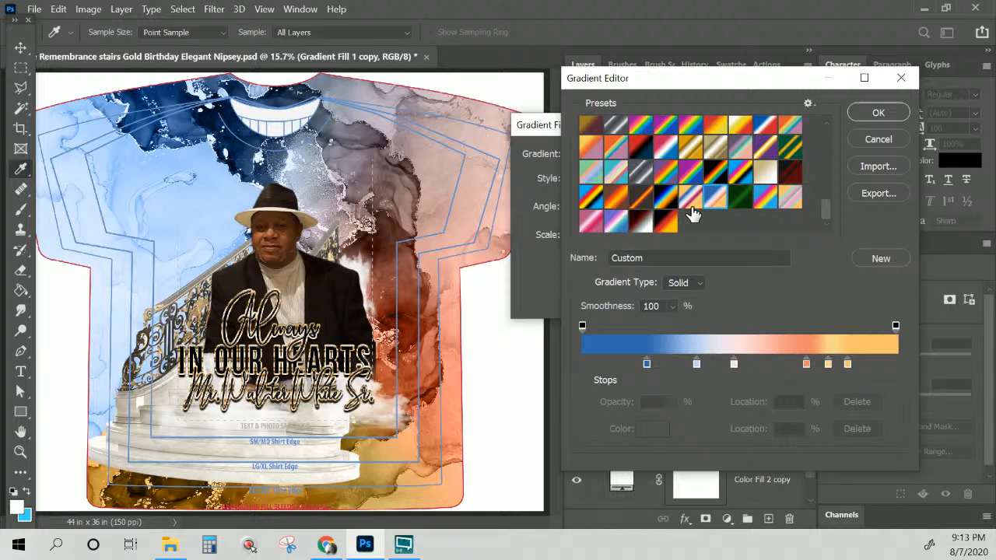
click(690, 201)
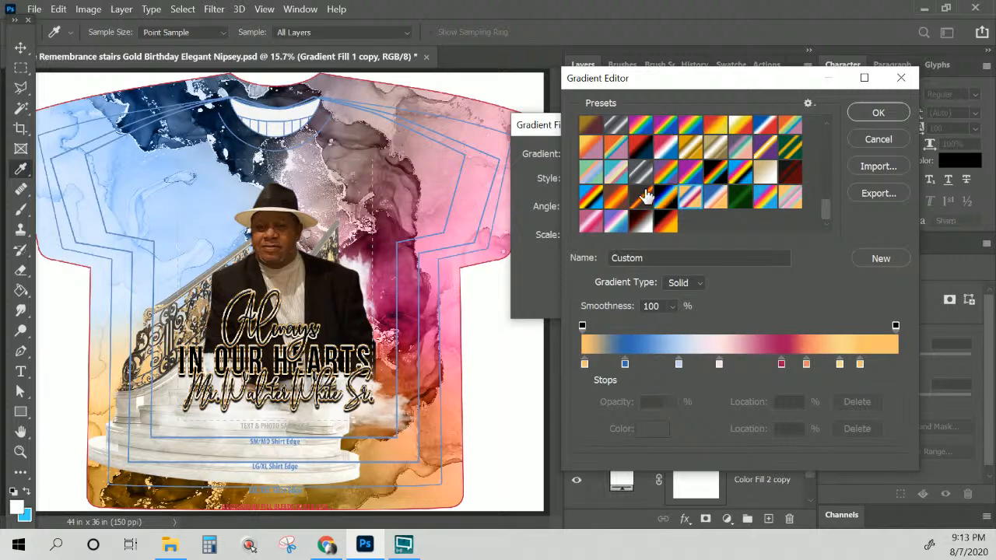
click(667, 173)
click(666, 154)
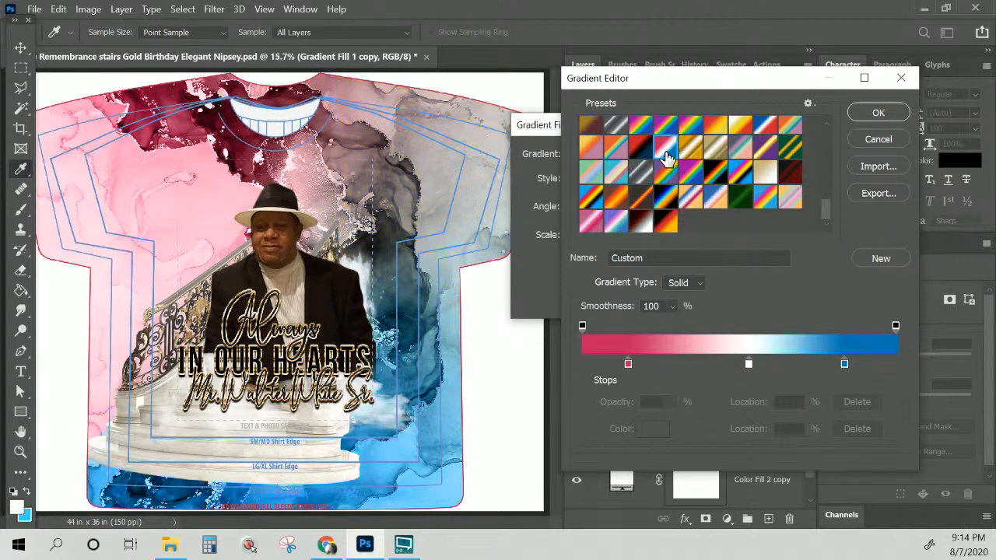
- Try the silver, green-orange-lavender, blue-red-yellow-black, brown-orange-yellow and purple-pink-teal presets on the gradient fill copy
scroll(649, 161, up, 1)
click(613, 137)
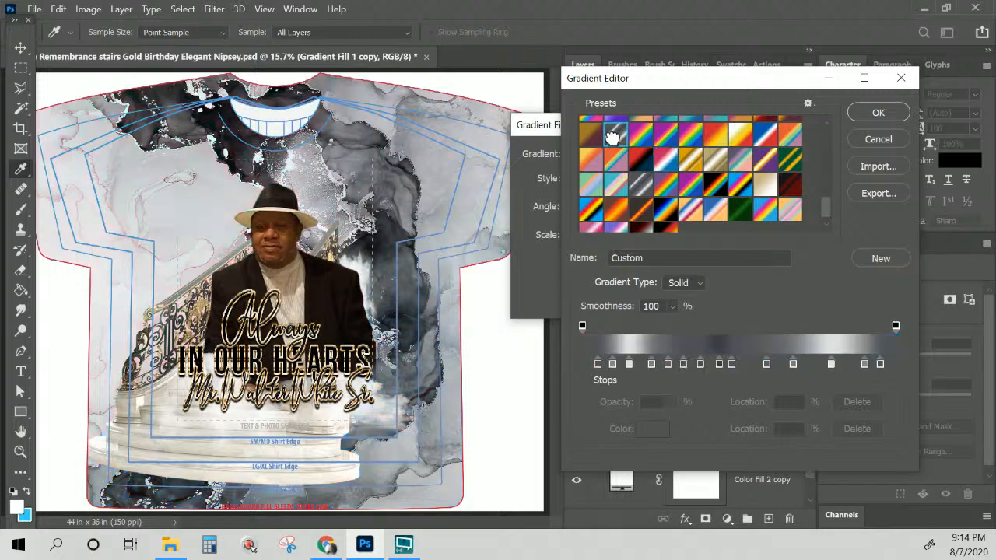
click(592, 190)
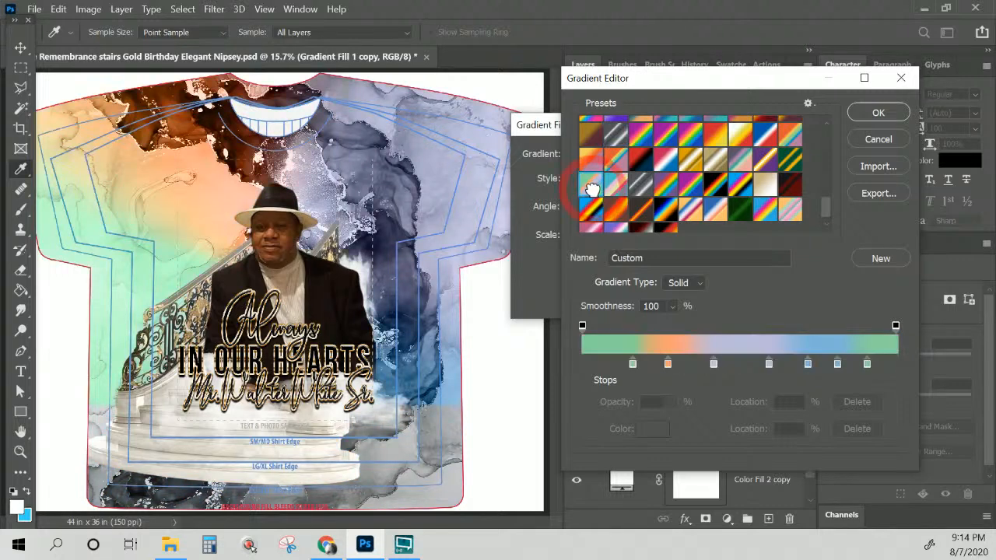
click(592, 210)
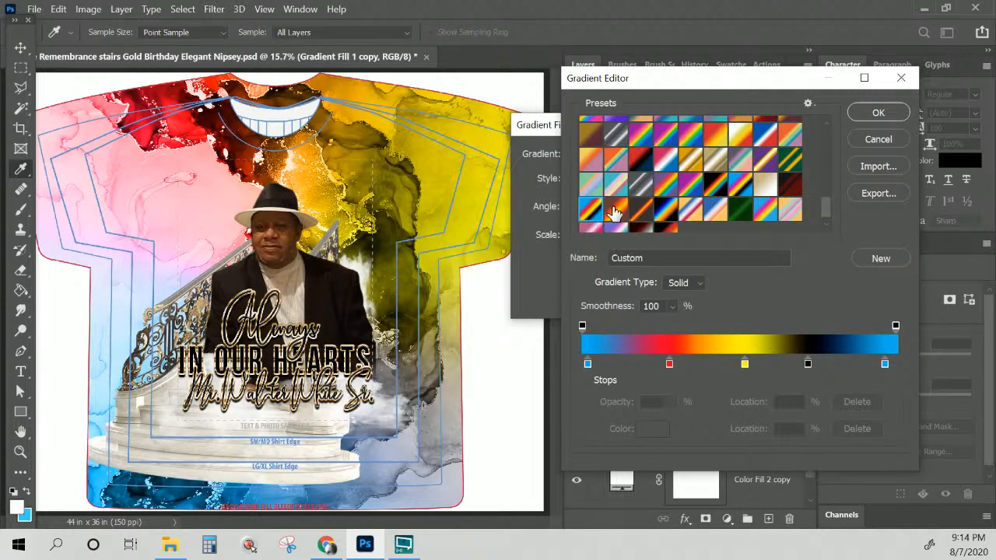
click(615, 211)
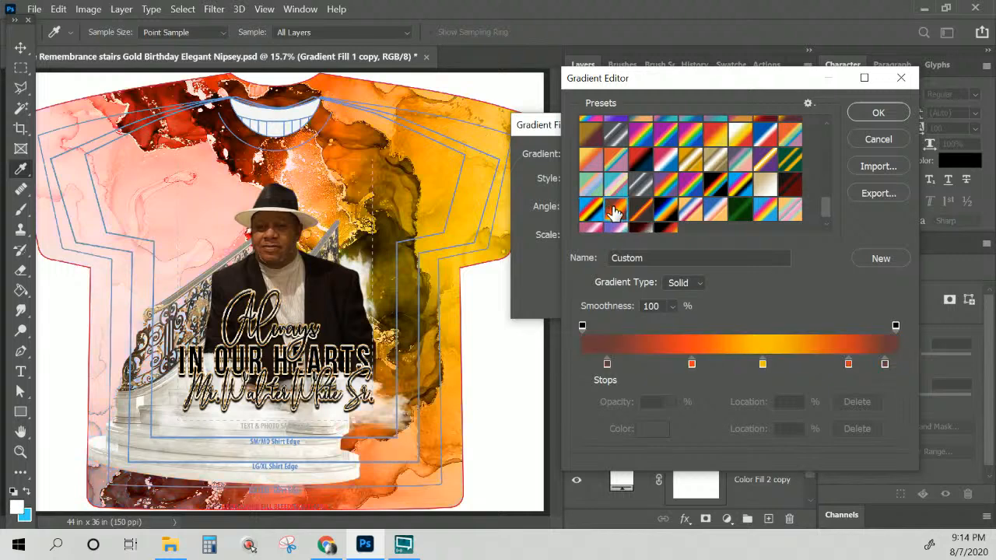
scroll(648, 234, down, 1)
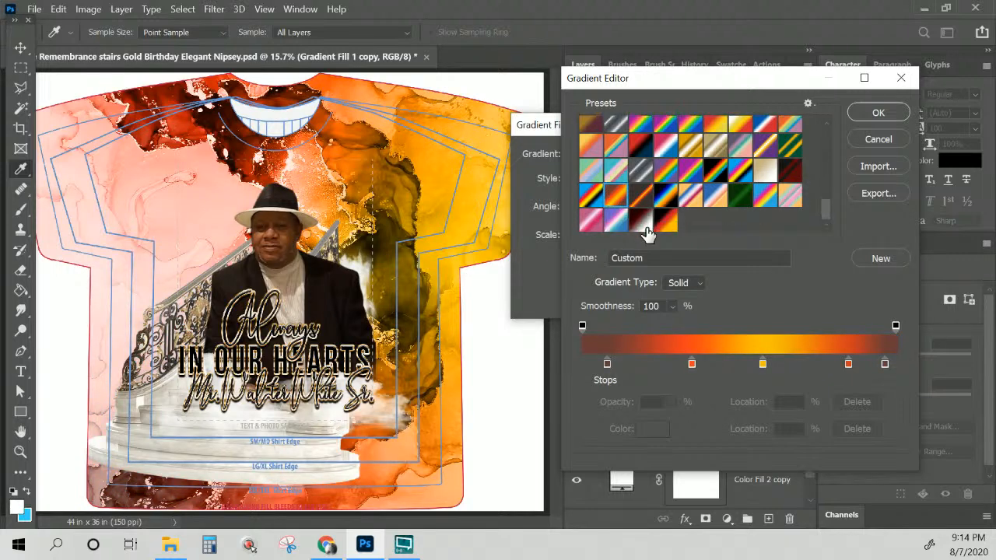
click(616, 223)
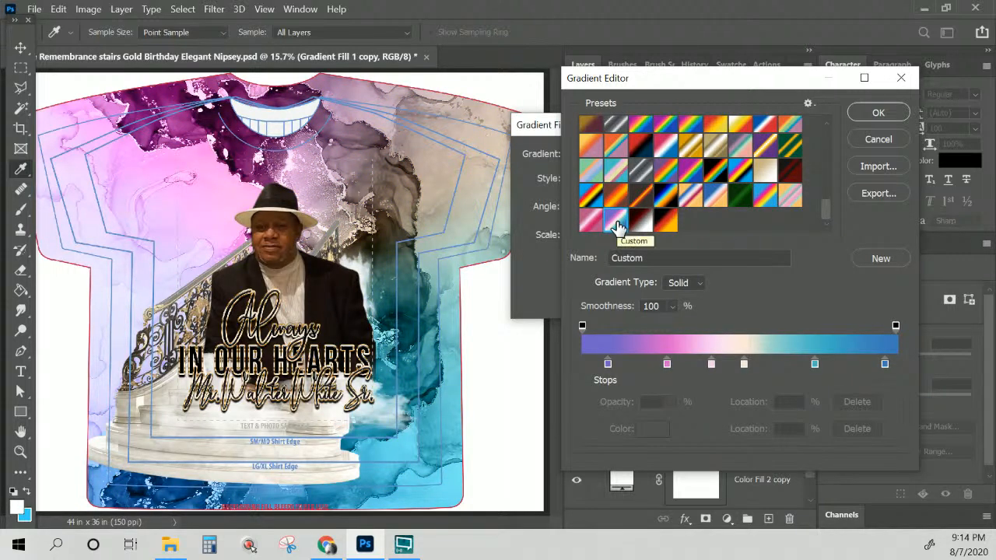
- Apply the blue-white-red preset to the gradient fill copy and accept the gradient settings
scroll(743, 187, up, 1)
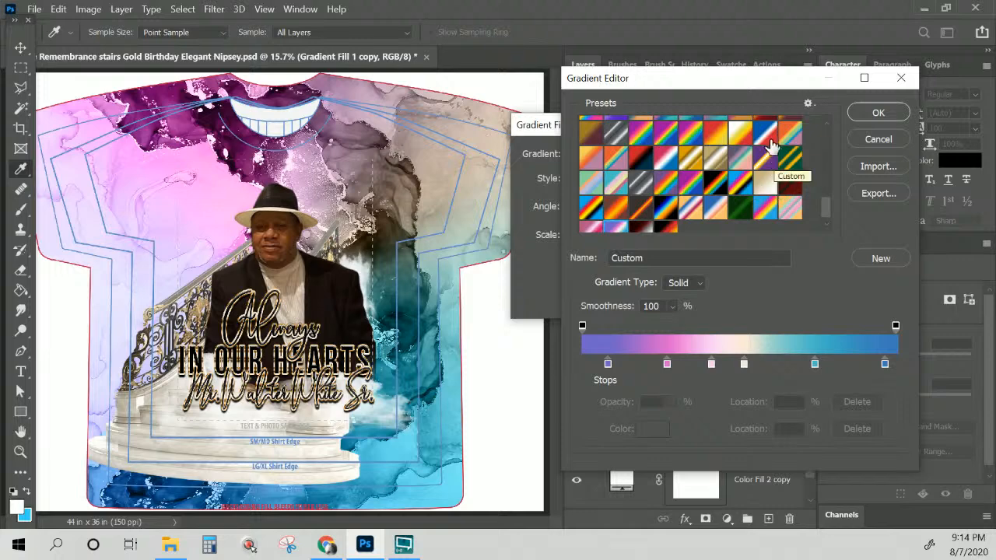
click(767, 140)
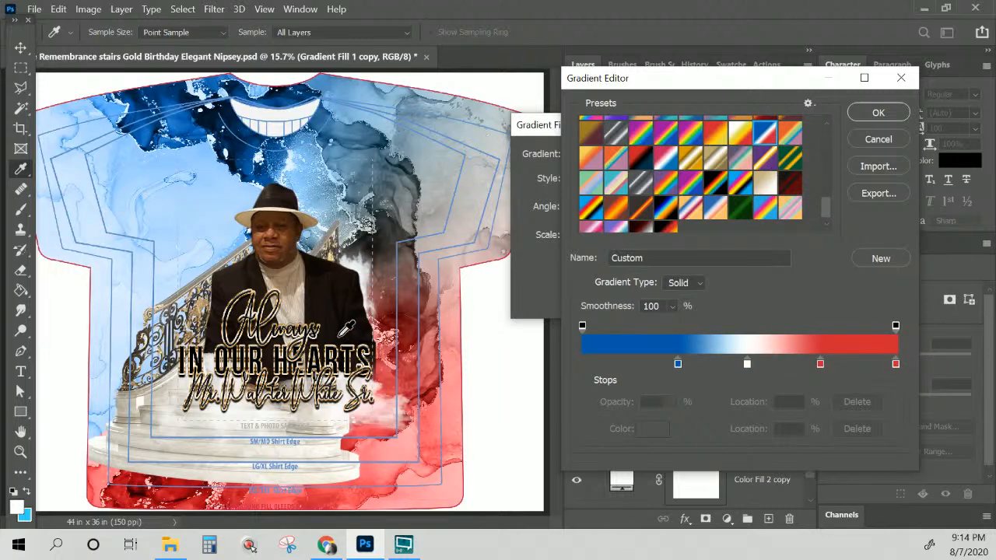
click(878, 113)
click(718, 154)
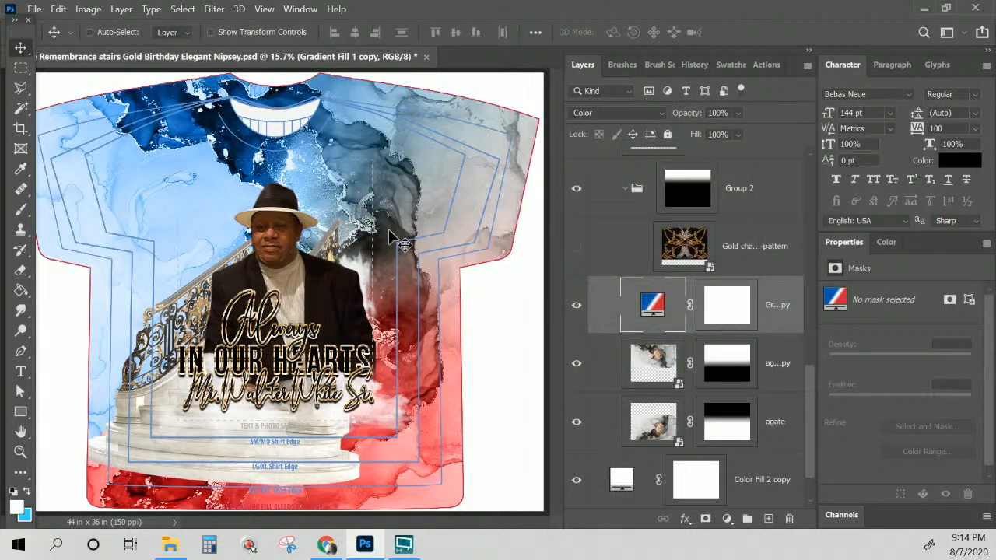
- Try the Hue blend mode on the gradient fill copy and set it back to Color
click(639, 117)
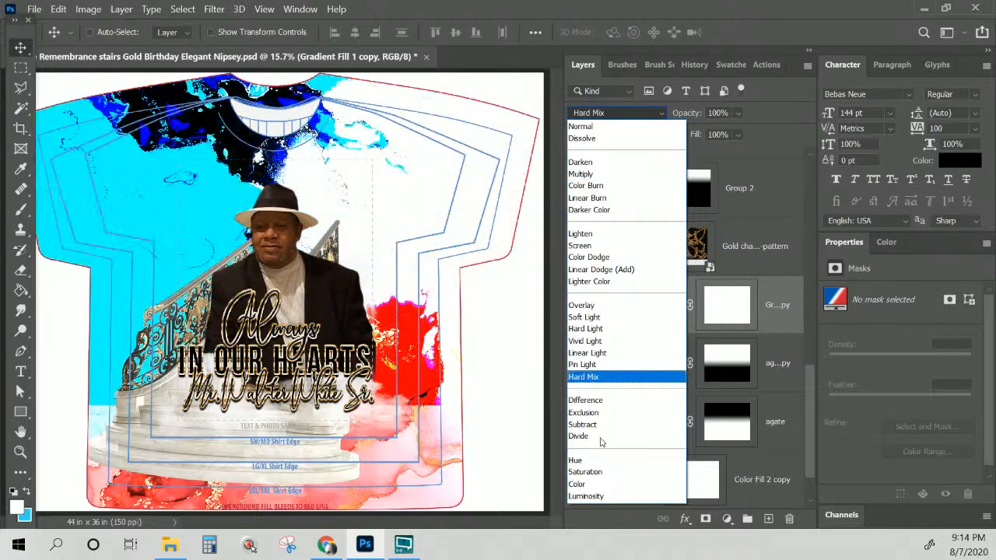
click(597, 461)
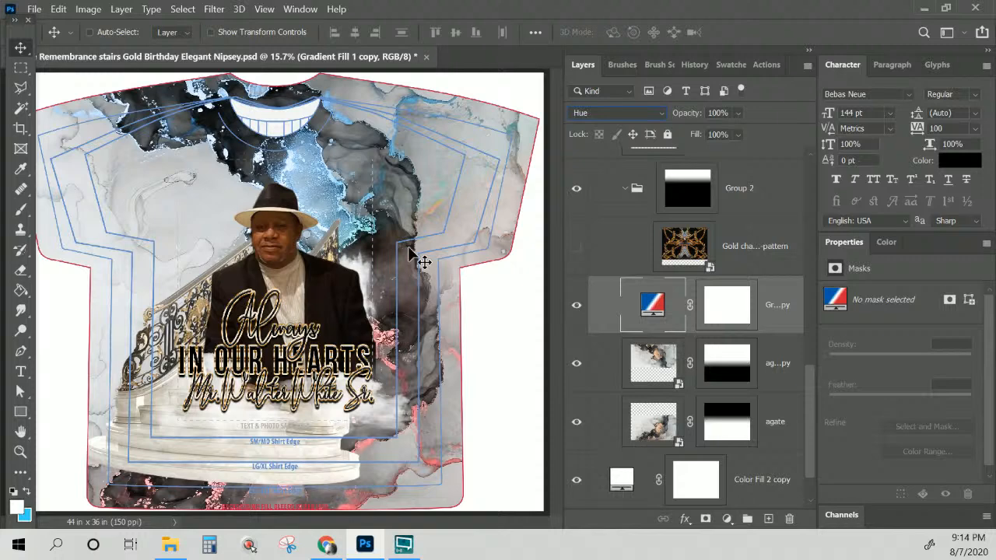
click(599, 115)
click(587, 485)
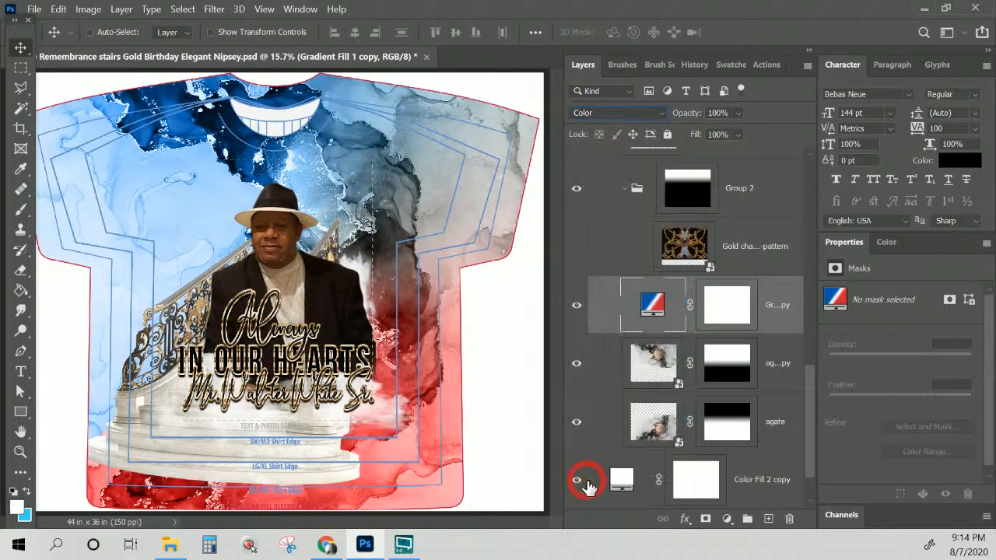
- Reopen the gradient fill copy's gradient for editing and try the pink-yellow, white-gold and blue-purple-red-orange presets
double_click(652, 304)
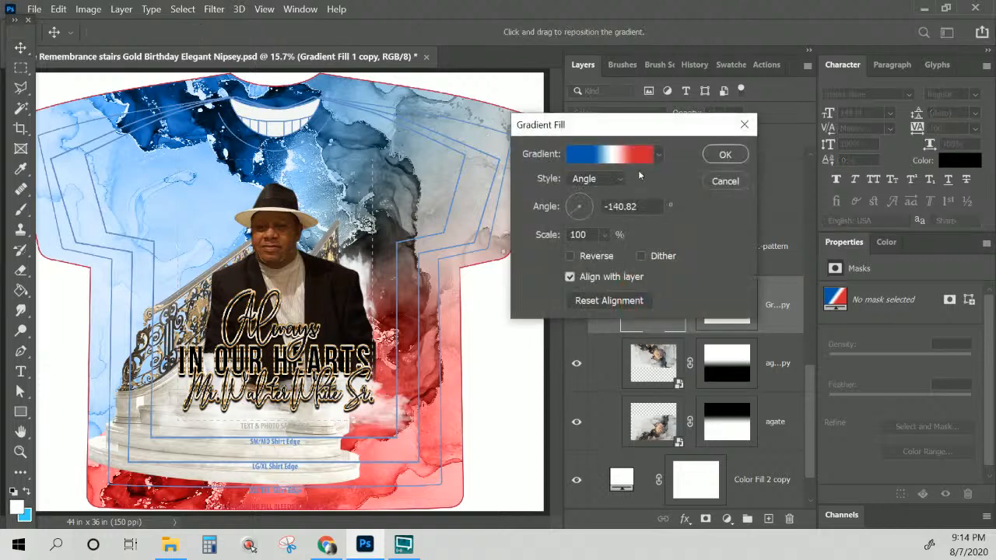
click(634, 156)
drag(826, 140, 838, 197)
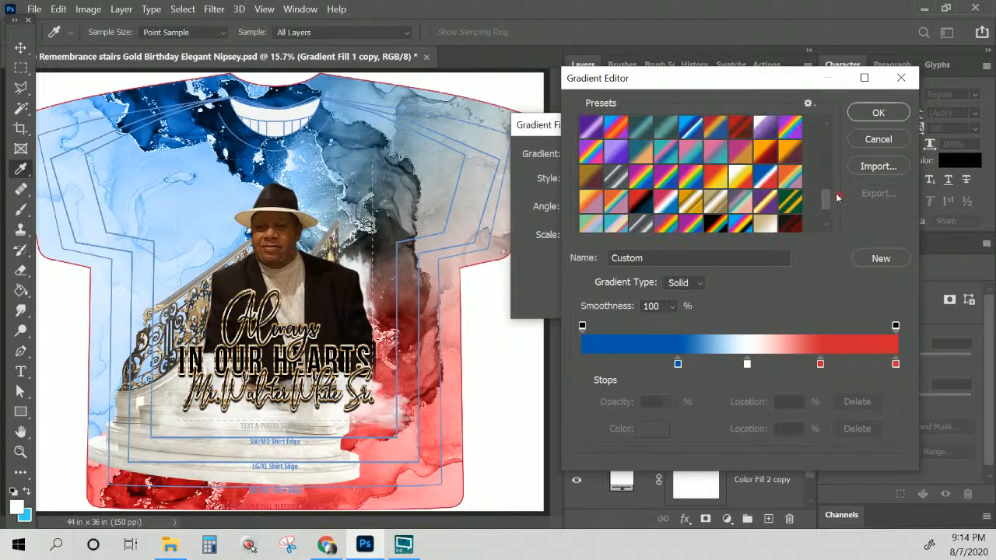
scroll(778, 170, up, 3)
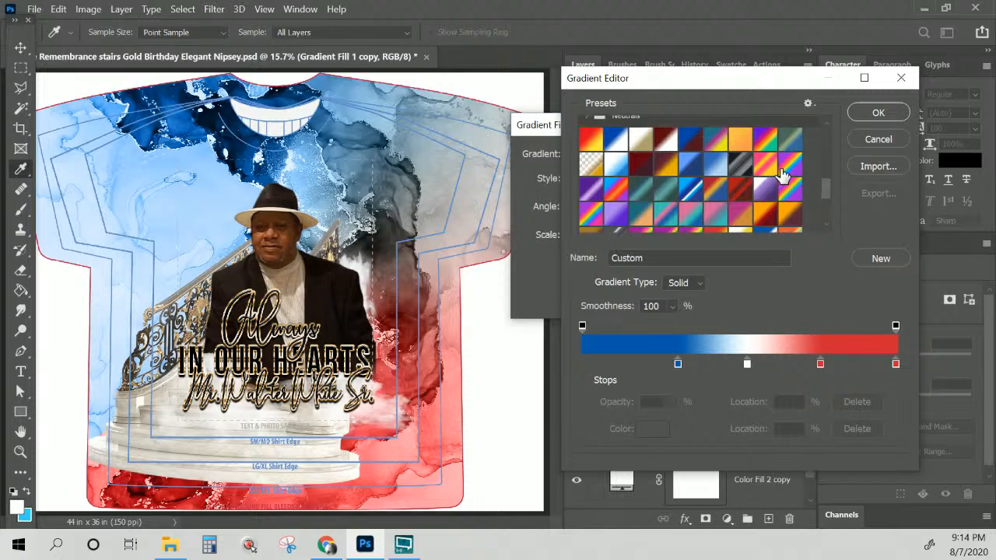
click(766, 172)
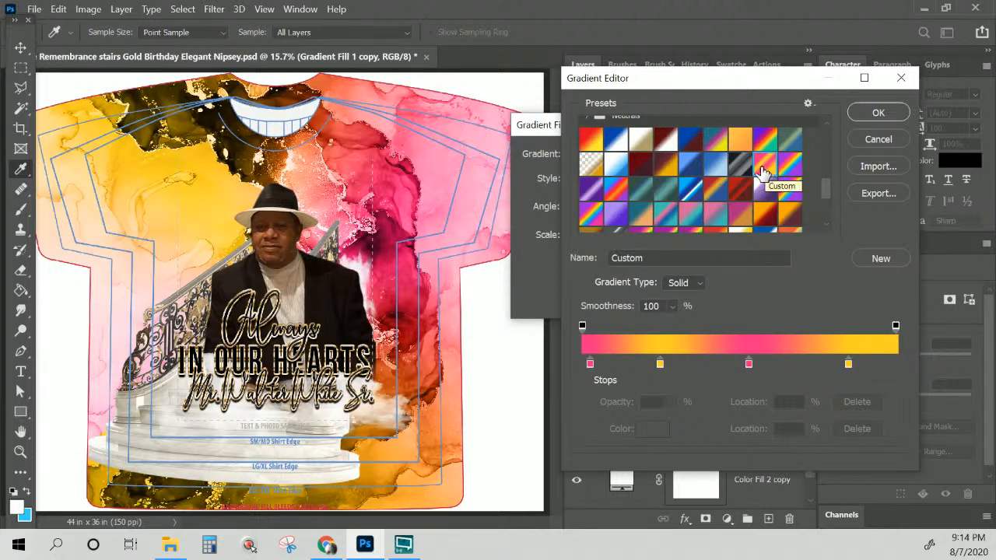
scroll(648, 179, up, 1)
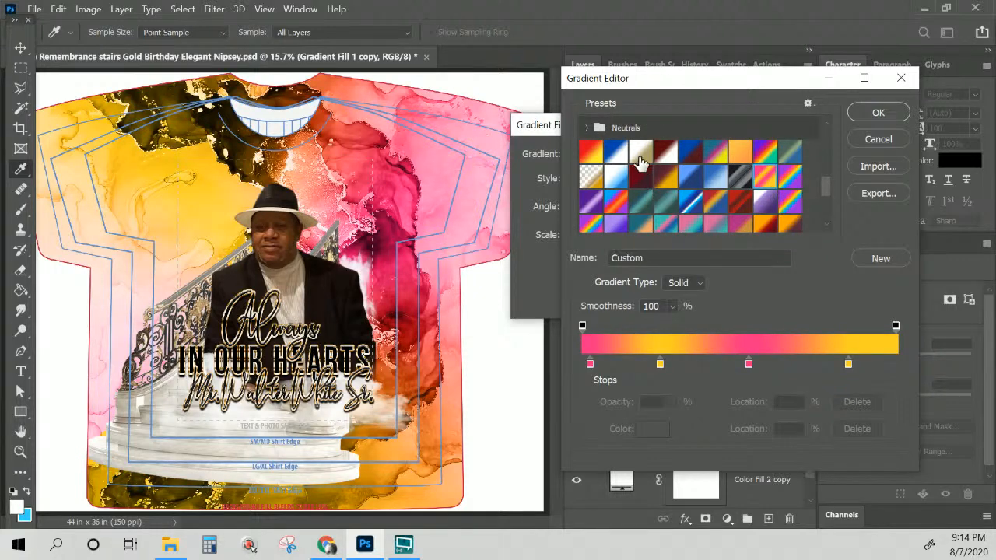
click(639, 159)
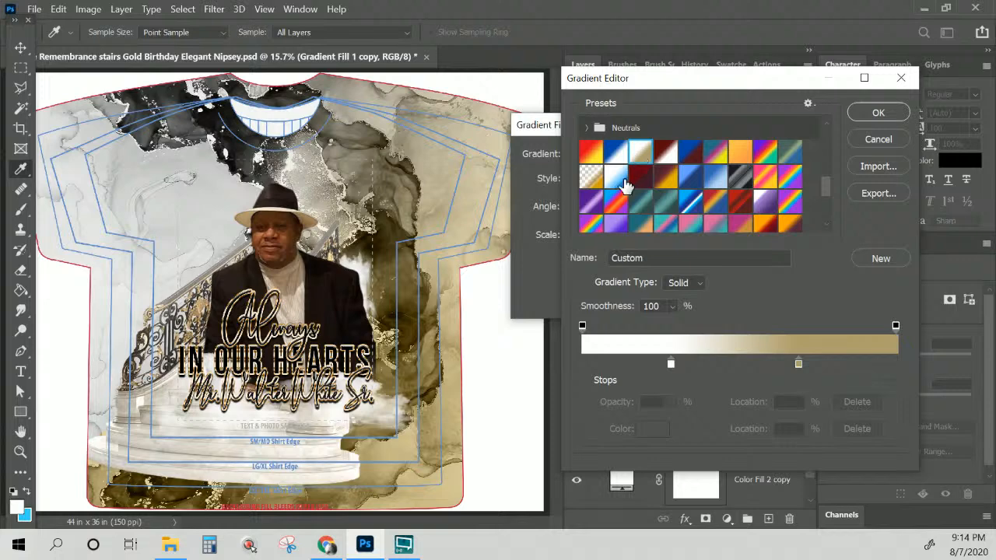
click(614, 201)
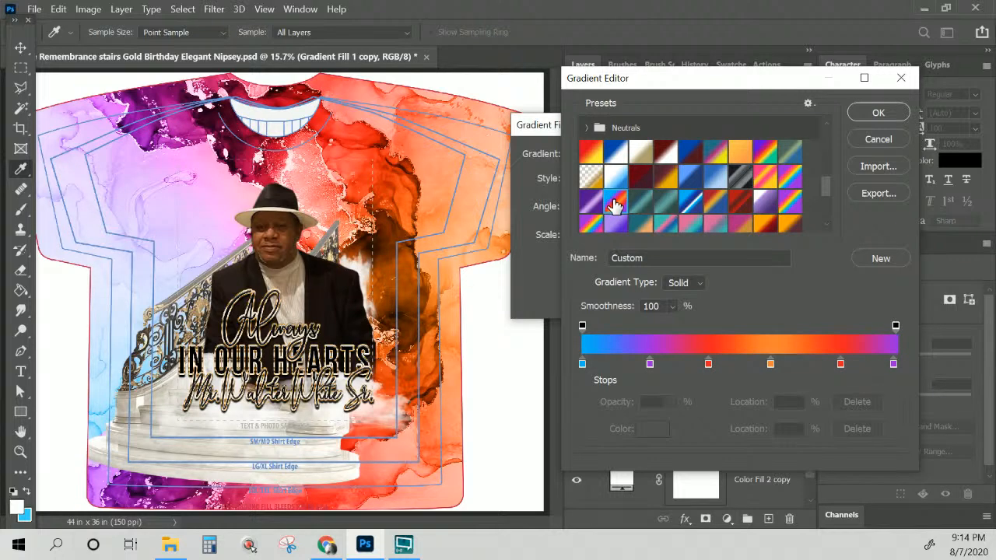
- Try the teal-pink-blue, white-yellow-red and pink-white-blue presets on the gradient fill copy
scroll(631, 204, down, 3)
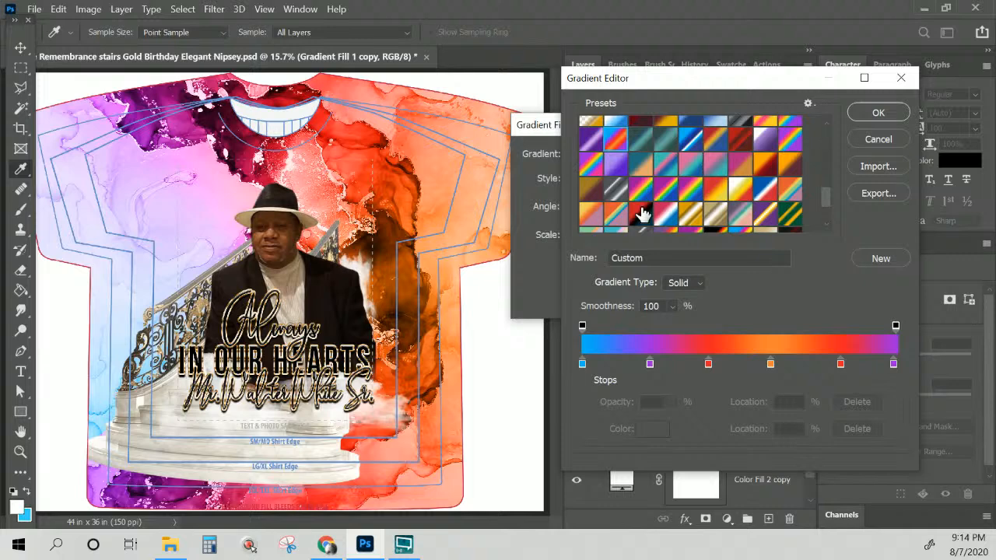
click(668, 163)
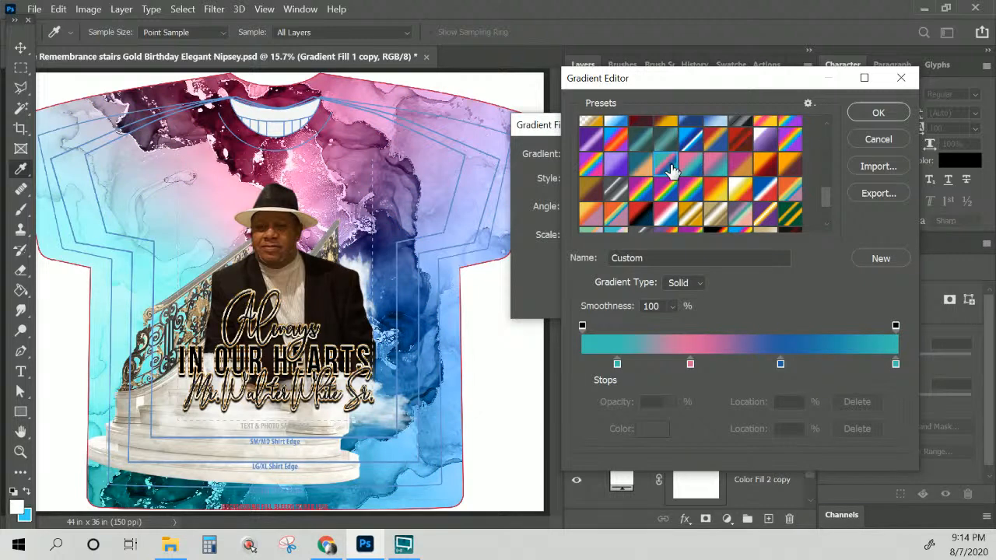
click(736, 188)
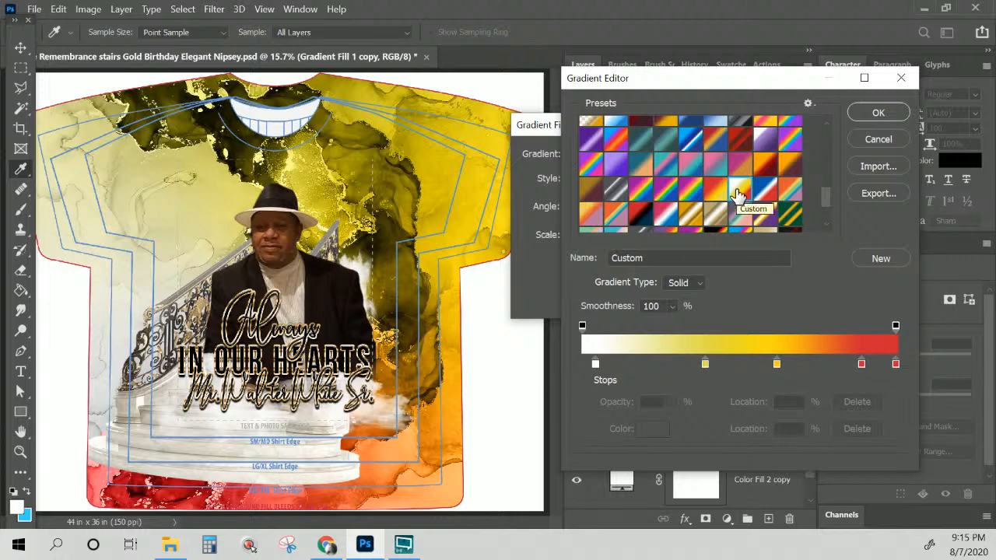
click(663, 213)
scroll(650, 219, up, 3)
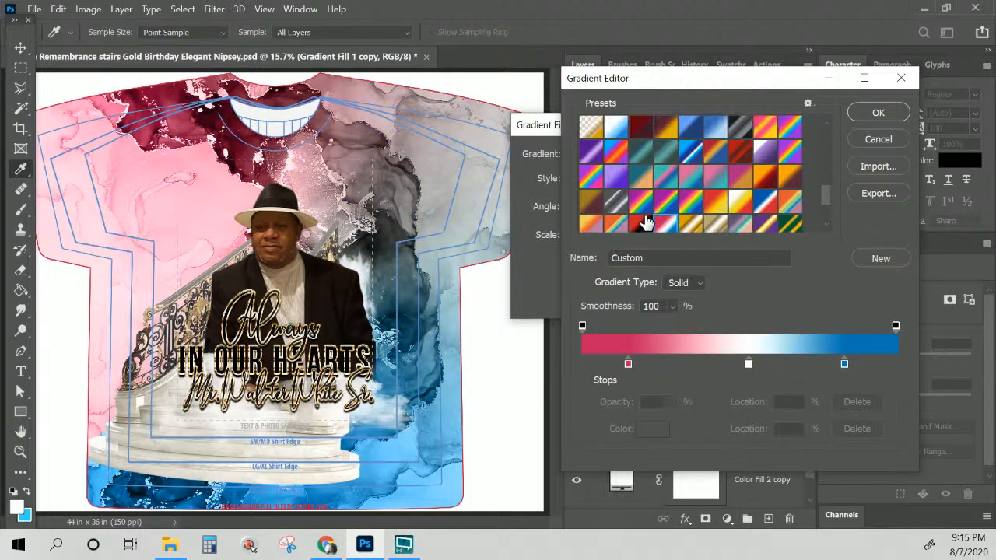
scroll(646, 222, up, 1)
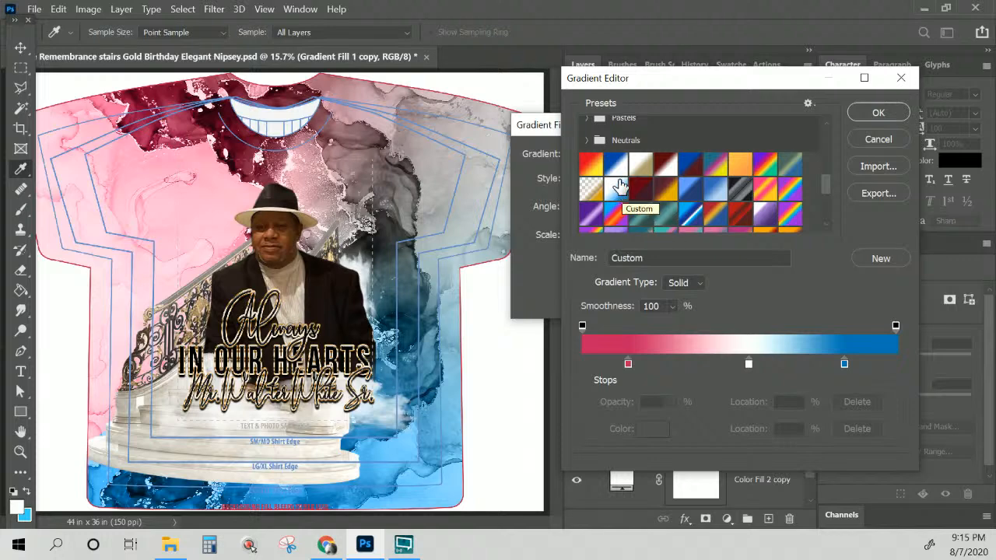
- Try the blue-purple-red-orange, gold-blue-pink and black-red-white gradient presets on the gradient fill copy
click(613, 211)
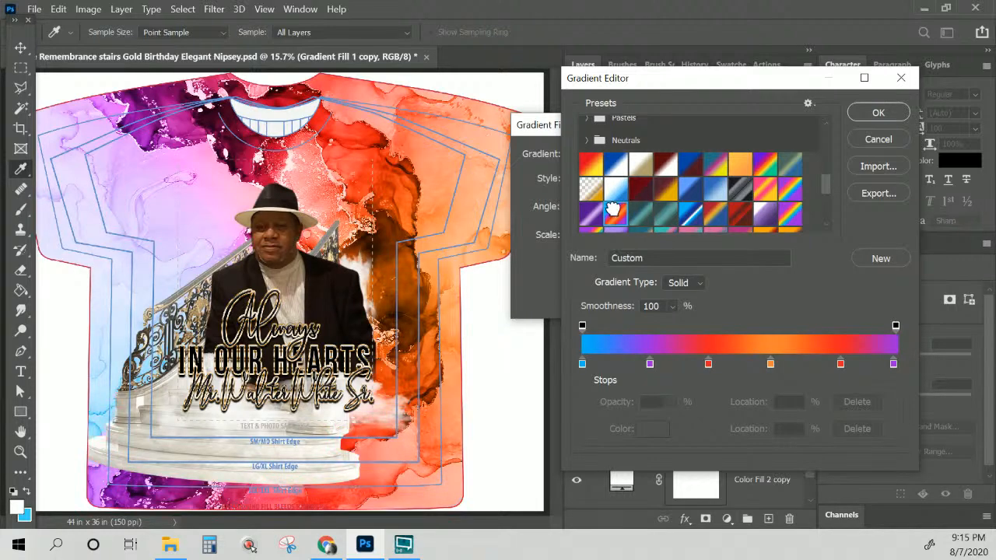
scroll(687, 196, down, 4)
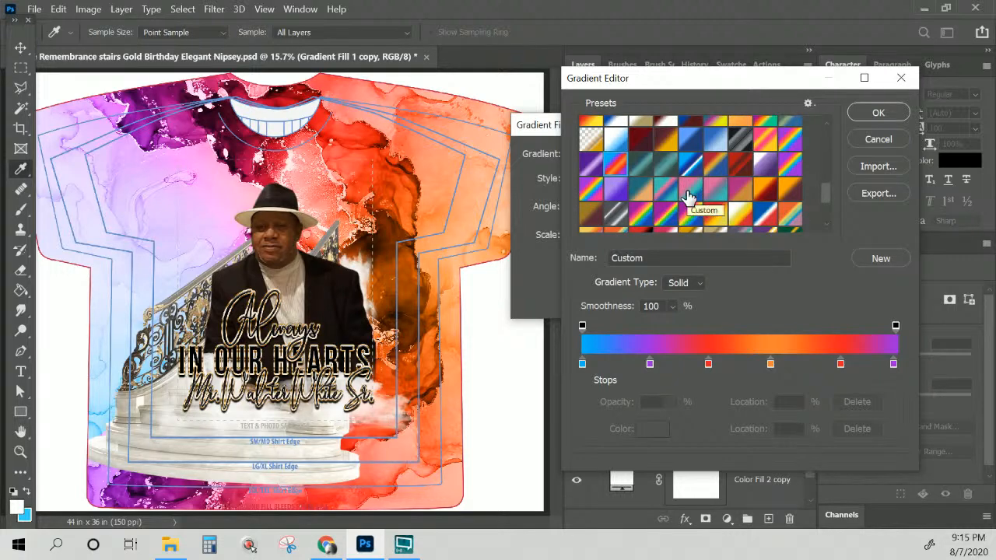
scroll(689, 199, down, 3)
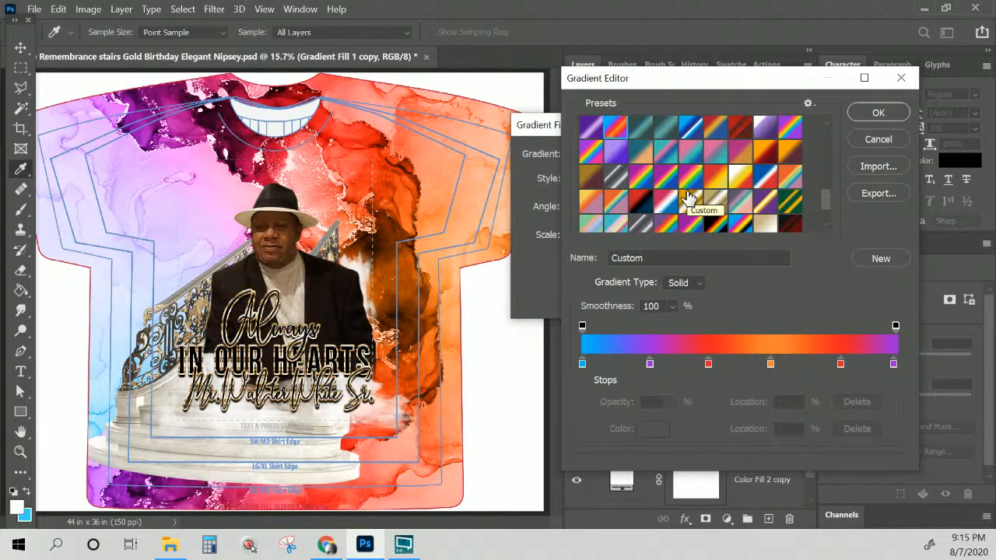
scroll(688, 198, down, 3)
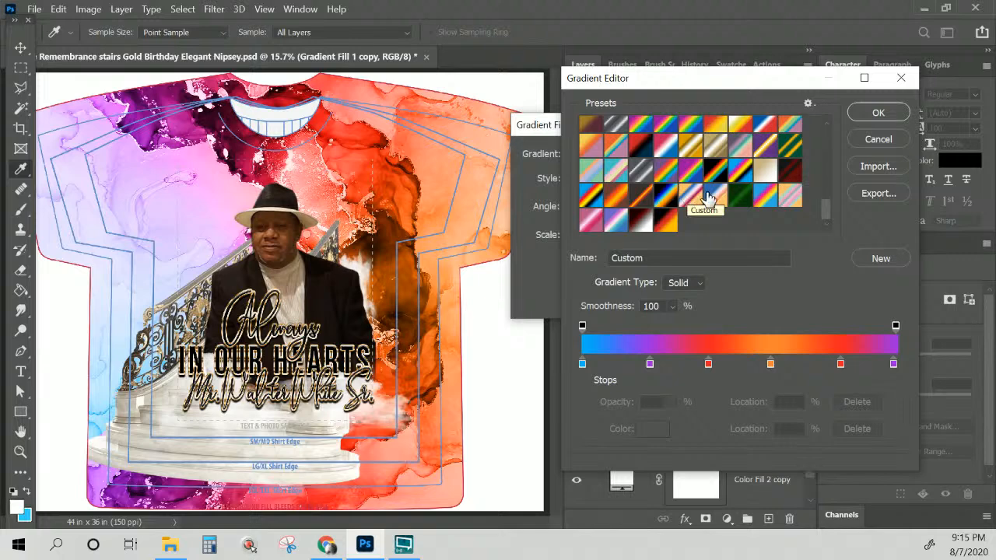
click(710, 195)
click(692, 197)
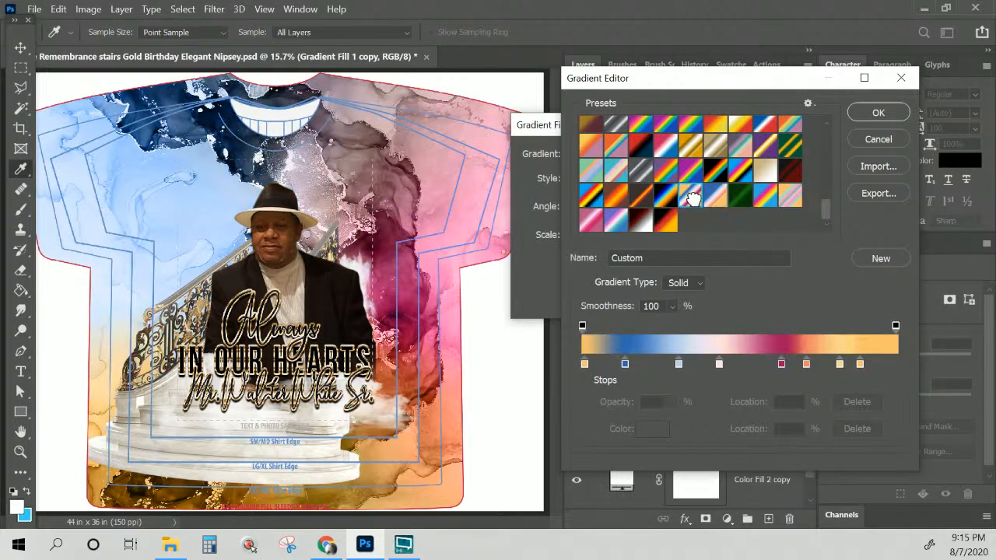
click(637, 224)
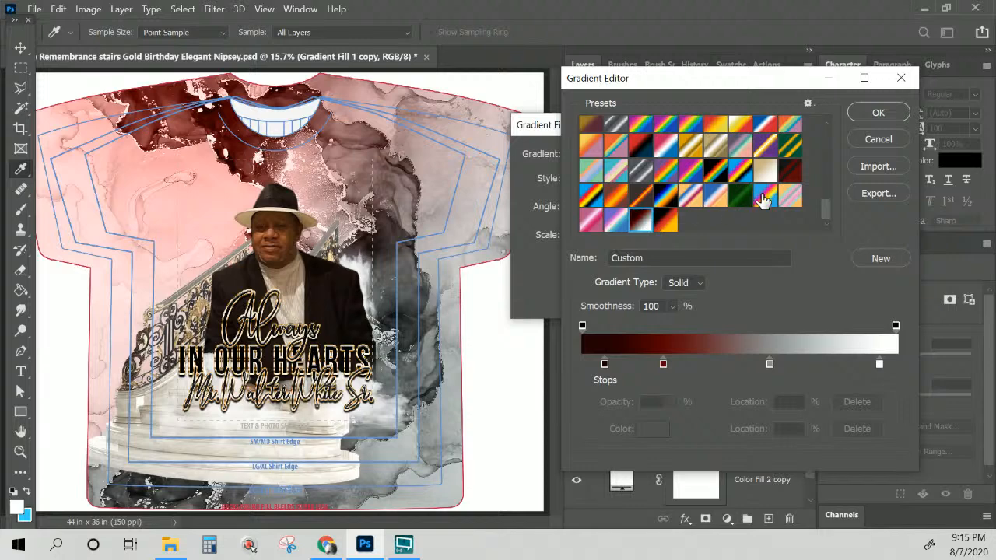
- Apply the blue-pink-yellow-blue preset to the gradient fill copy and set the gradient style to Linear
click(765, 195)
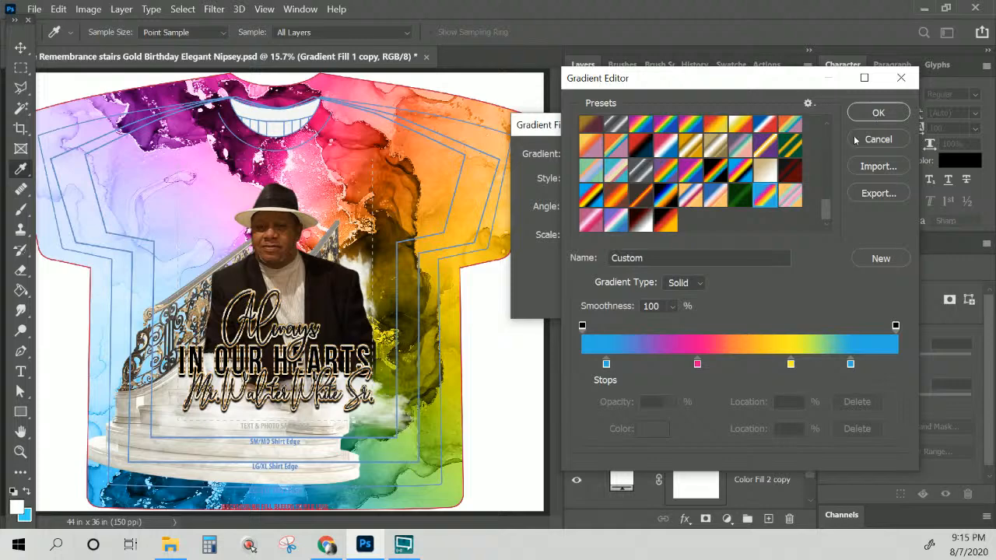
click(877, 114)
click(609, 178)
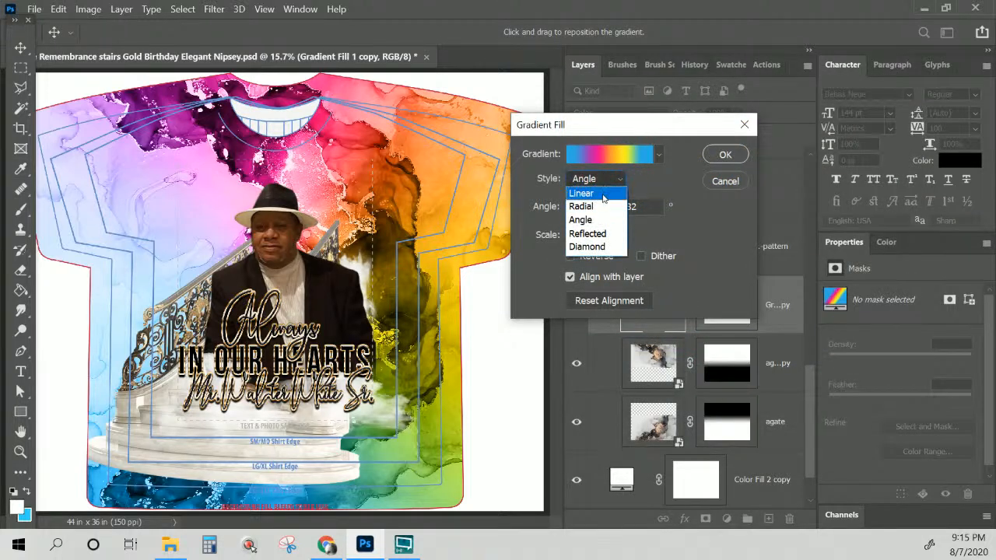
click(602, 196)
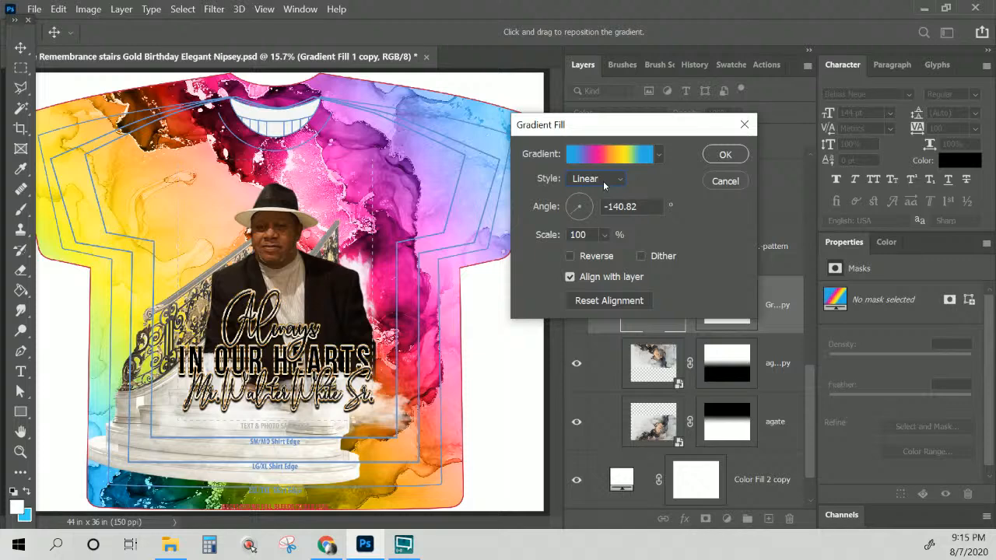
- Try gradient angles of 165.31, 90 and 0 degrees on the gradient fill copy
drag(592, 201, 569, 204)
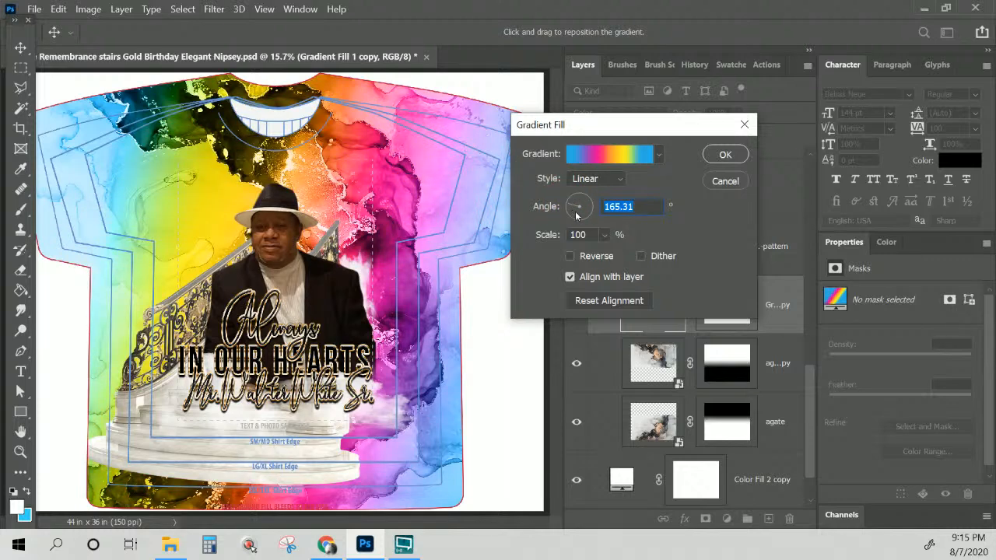
click(580, 196)
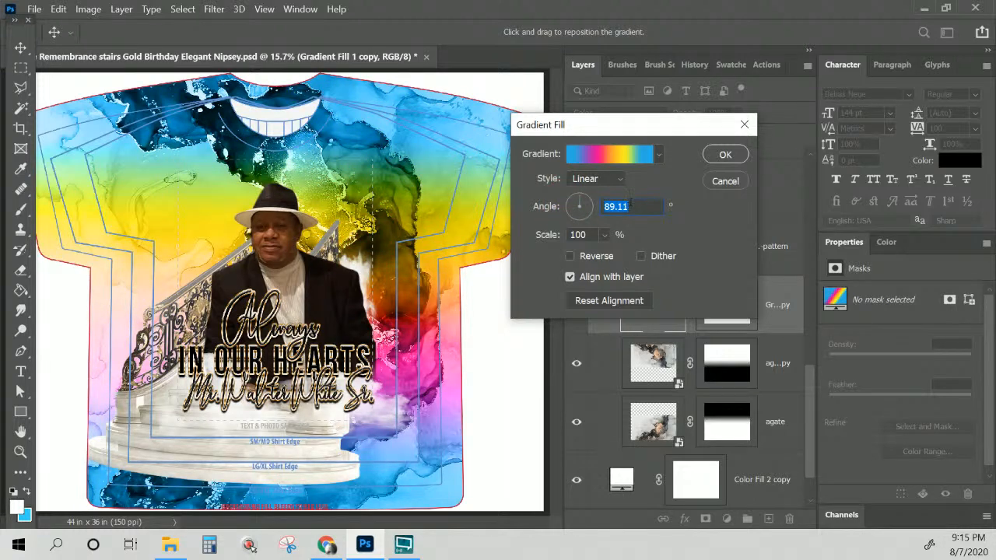
text(90)
click(560, 207)
text(0)
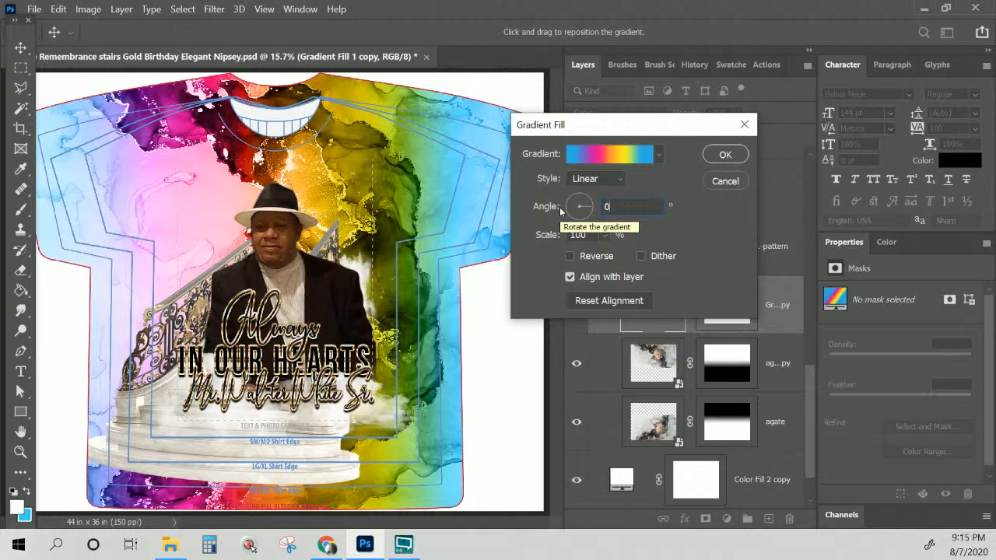
- Set the gradient fill copy's angle to 70.34 degrees and accept the gradient fill settings
click(587, 198)
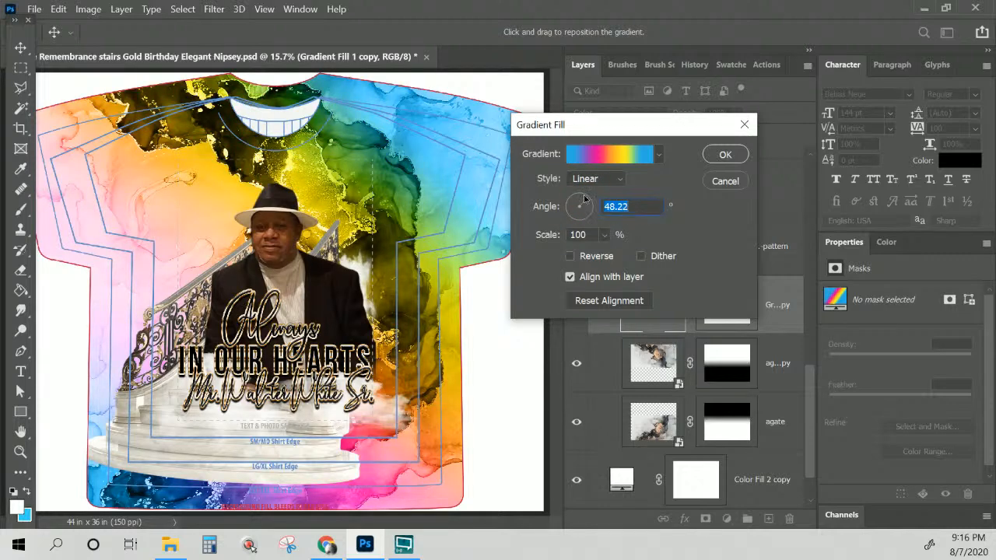
click(585, 200)
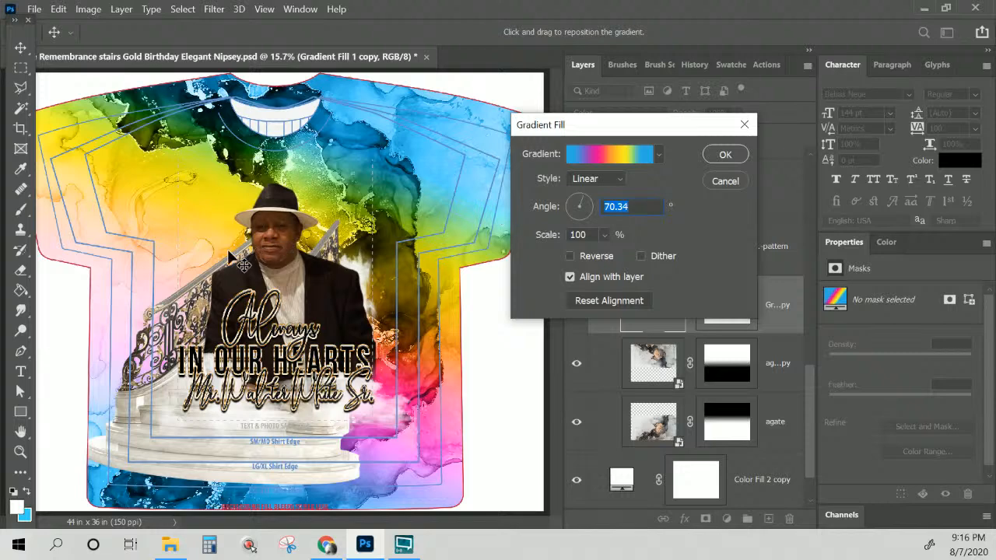
click(725, 155)
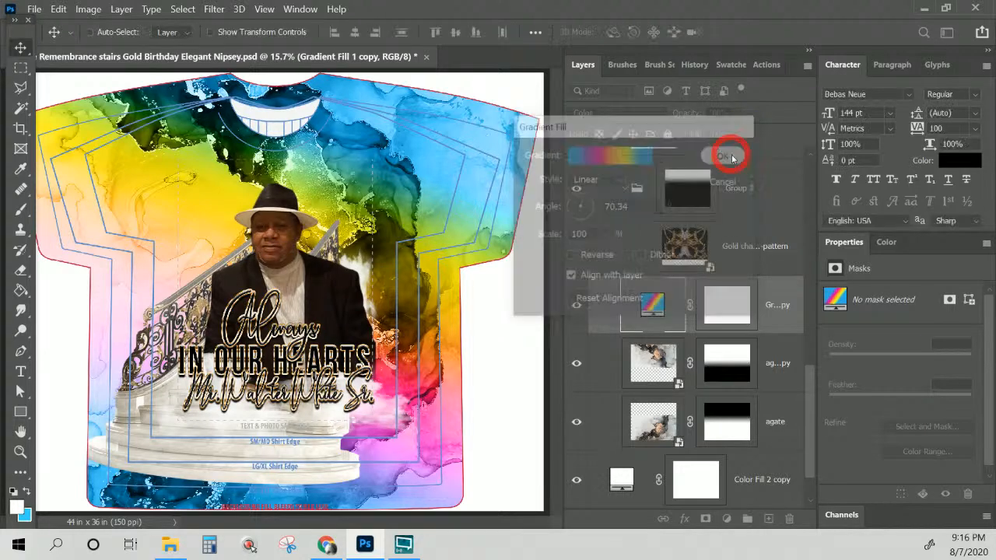
- Delete the hidden original gradient fill layer at the top of the Background group
scroll(722, 319, up, 1)
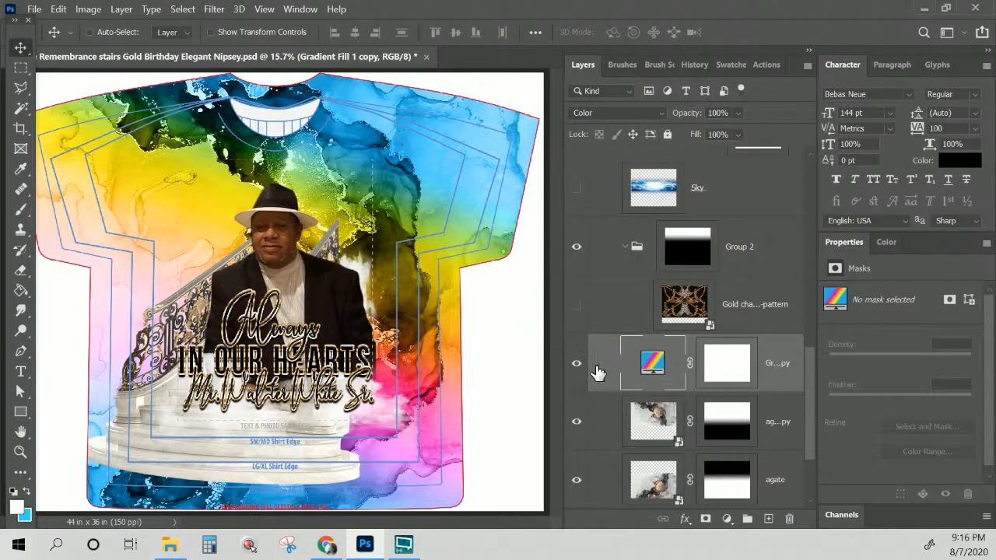
scroll(766, 366, up, 4)
click(767, 247)
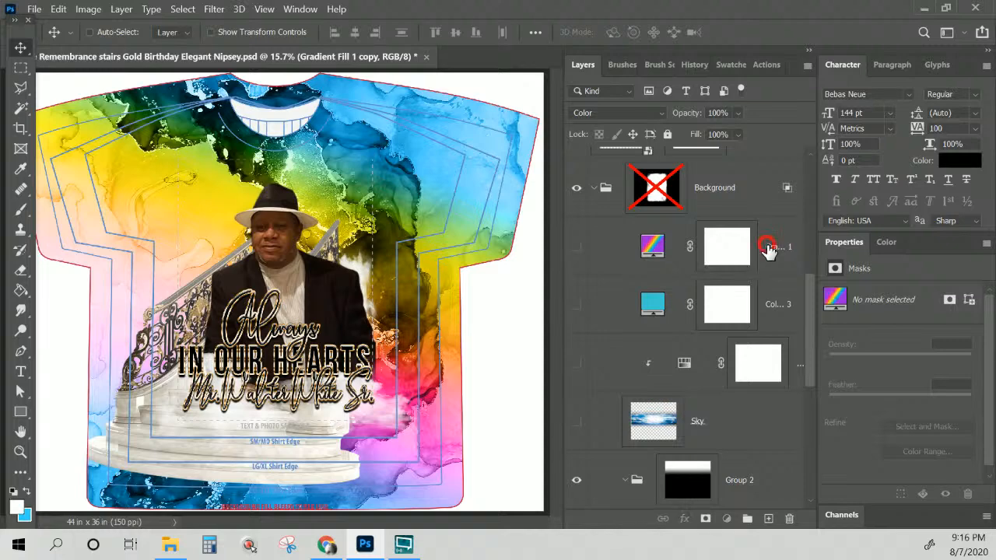
key(Delete)
- Move the gradient fill copy above the teal color fill, to the top of the Background group
scroll(771, 311, down, 4)
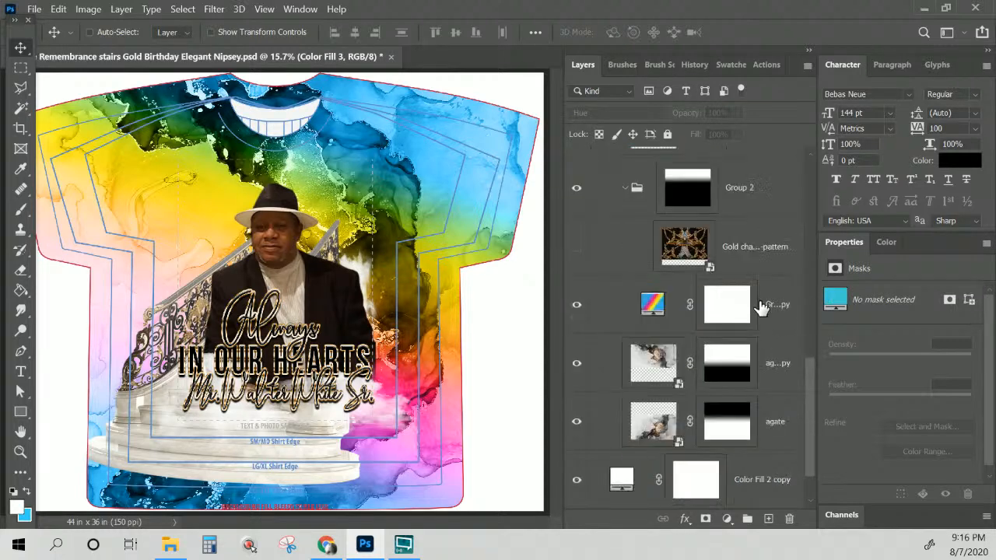
click(776, 308)
drag(778, 305, 736, 219)
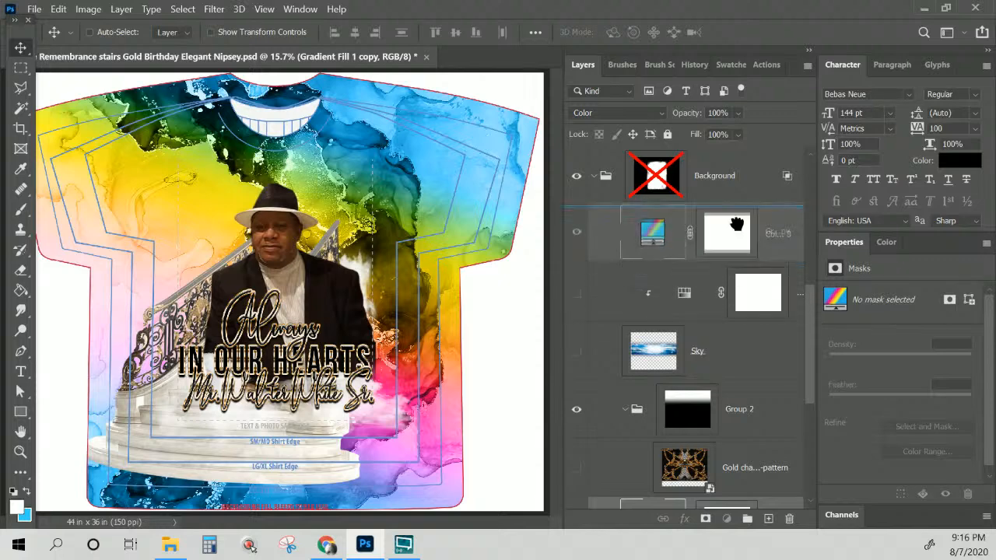
- Show the gold chain pattern layer in Group 2 and hide the gradient fill copy
scroll(594, 421, down, 2)
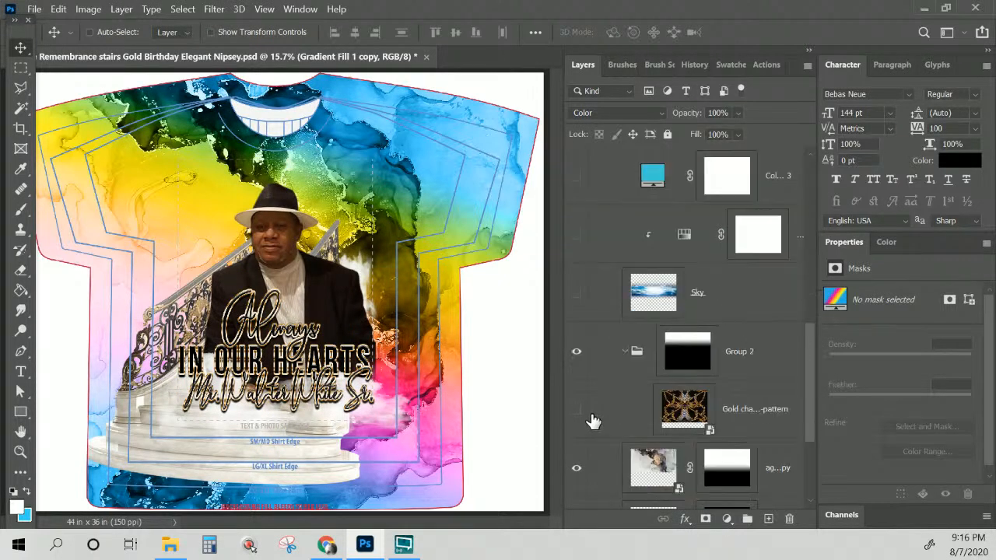
click(576, 410)
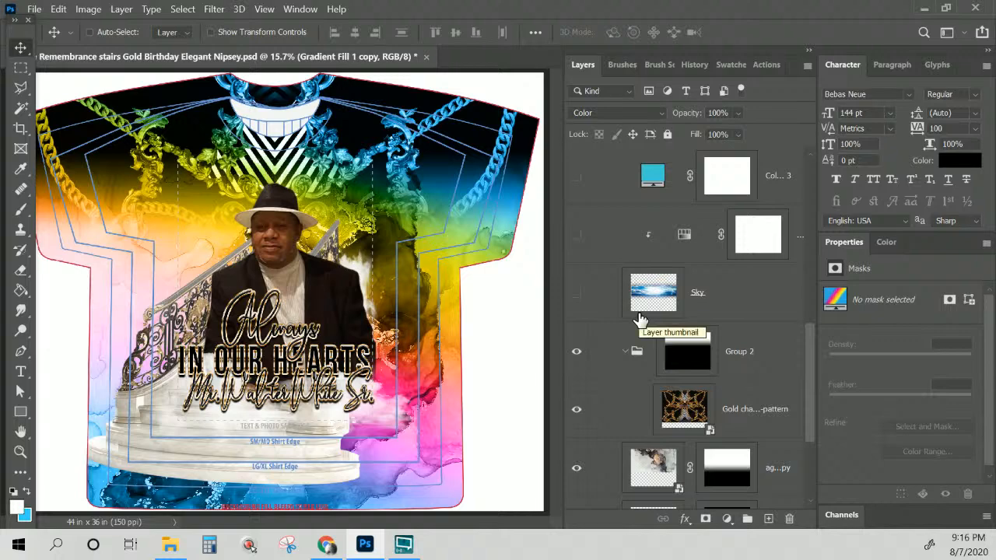
scroll(688, 299, down, 2)
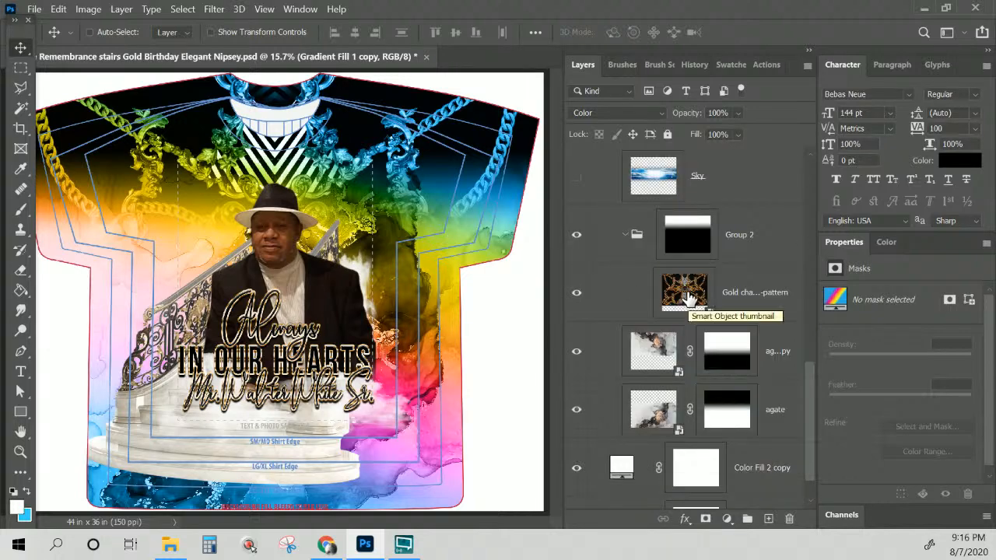
scroll(688, 299, up, 6)
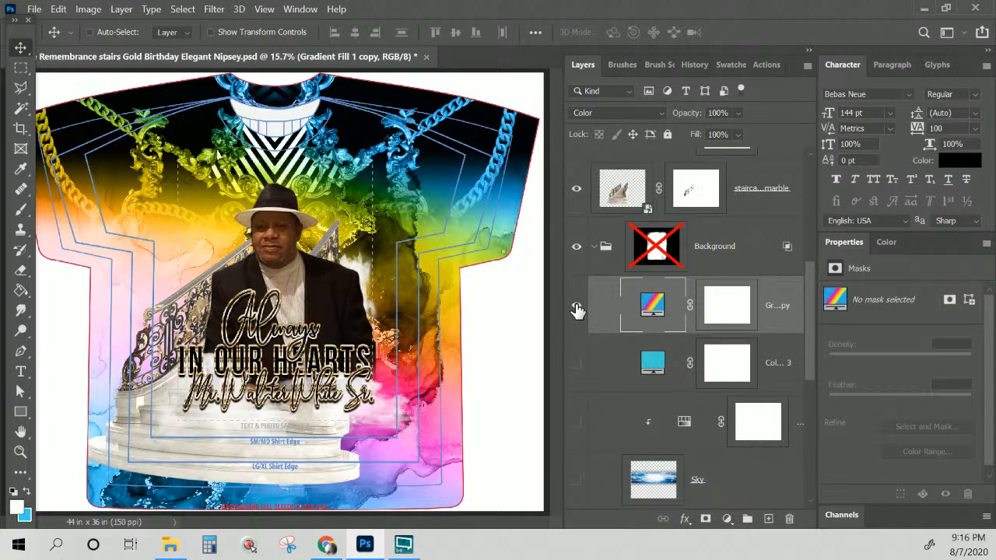
click(577, 308)
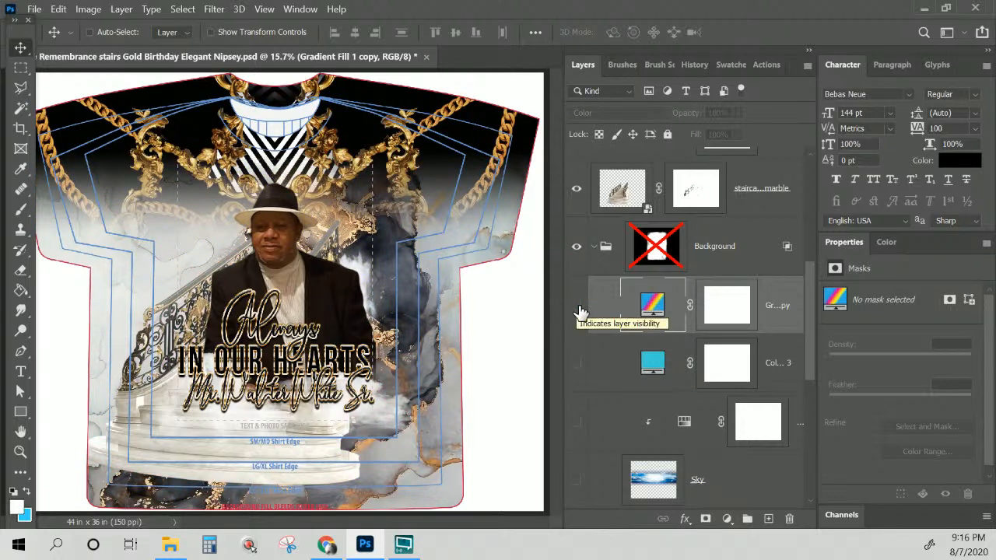
- Rasterize the agate copy layer and apply its layer mask
scroll(654, 306, down, 3)
scroll(654, 306, down, 3)
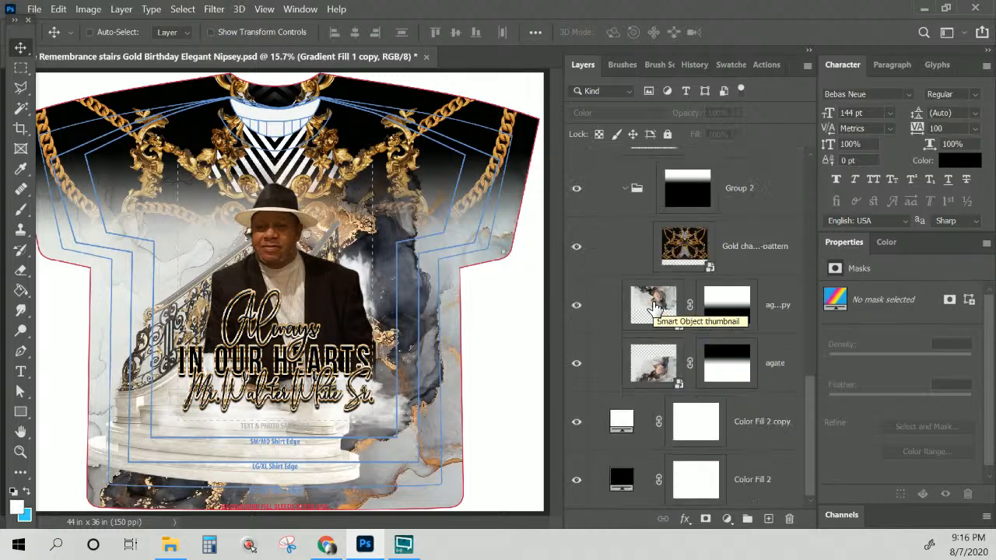
click(733, 311)
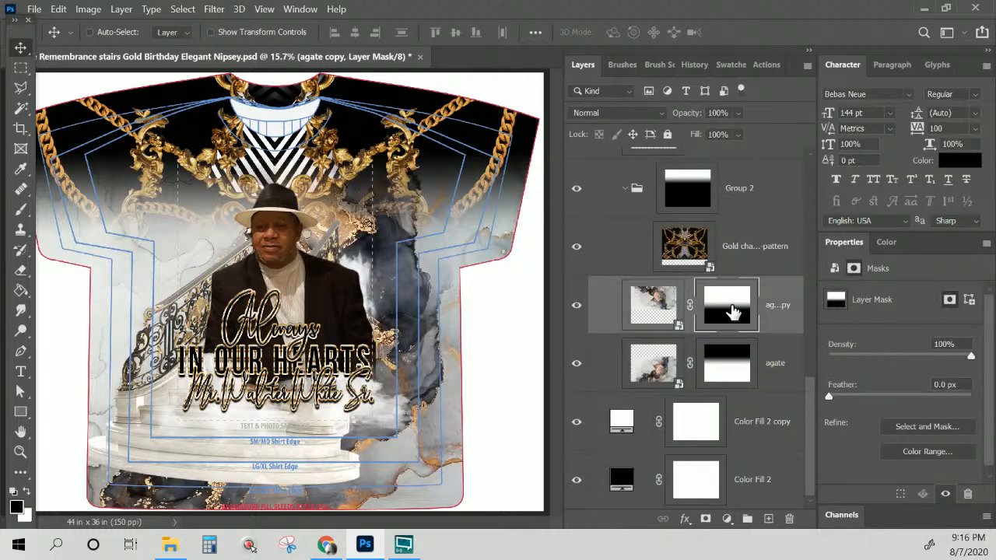
right_click(733, 311)
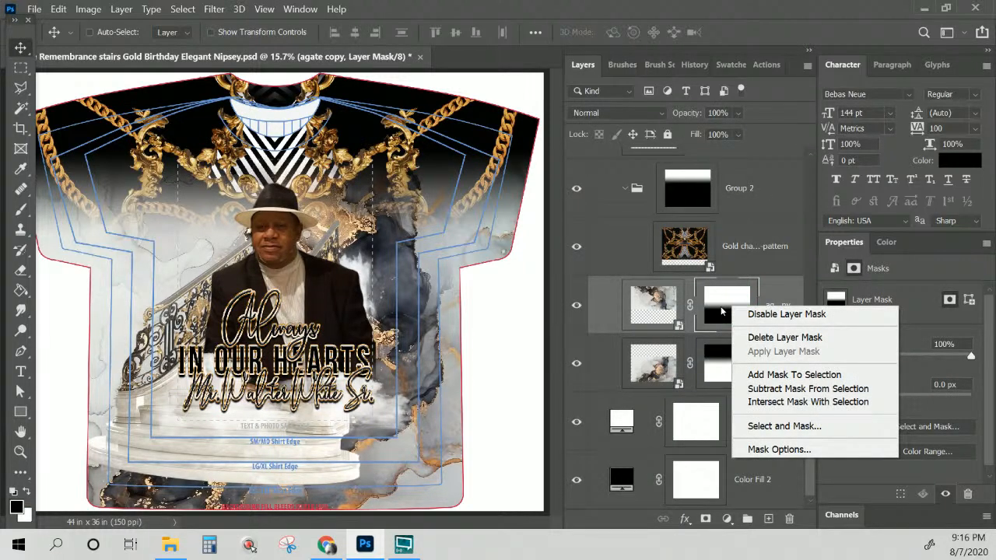
shift+click(723, 311)
shift+click(722, 311)
right_click(723, 311)
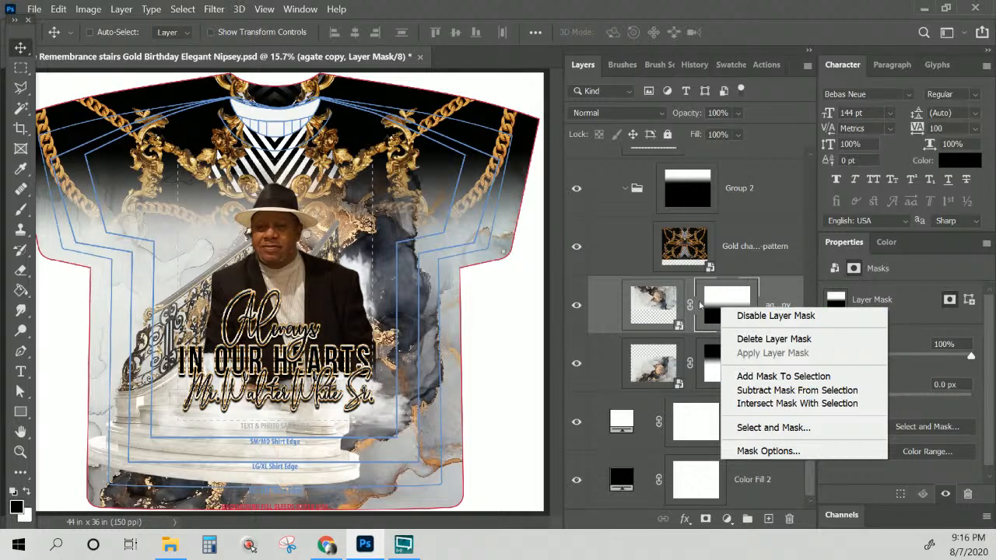
right_click(771, 297)
click(809, 298)
right_click(746, 323)
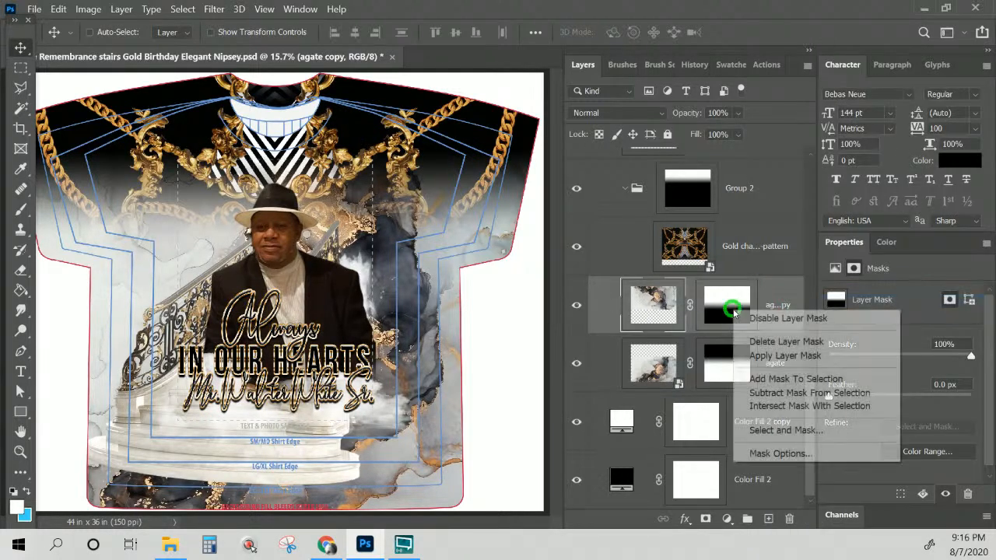
click(767, 340)
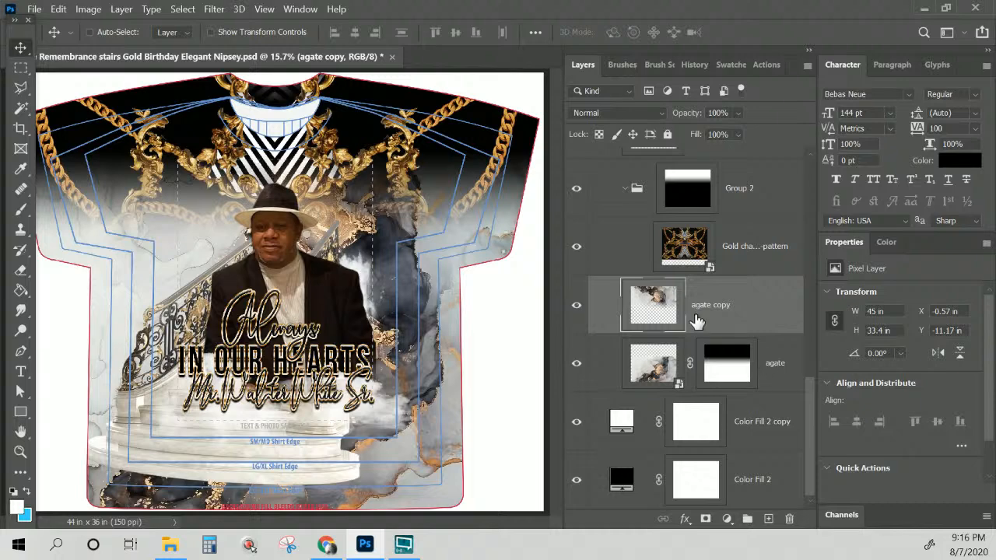
- Rasterize the original agate layer and apply its layer mask
click(752, 361)
right_click(777, 366)
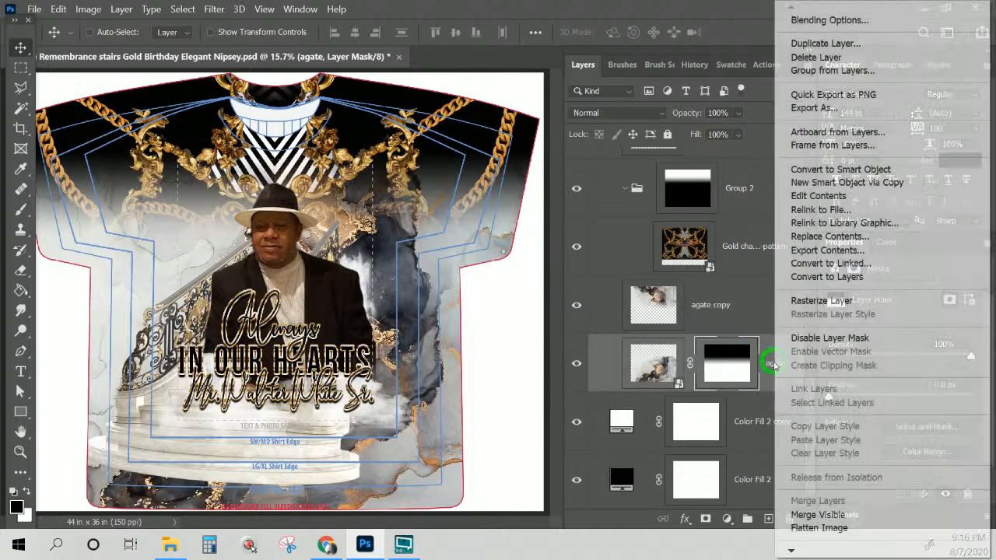
click(802, 300)
right_click(733, 378)
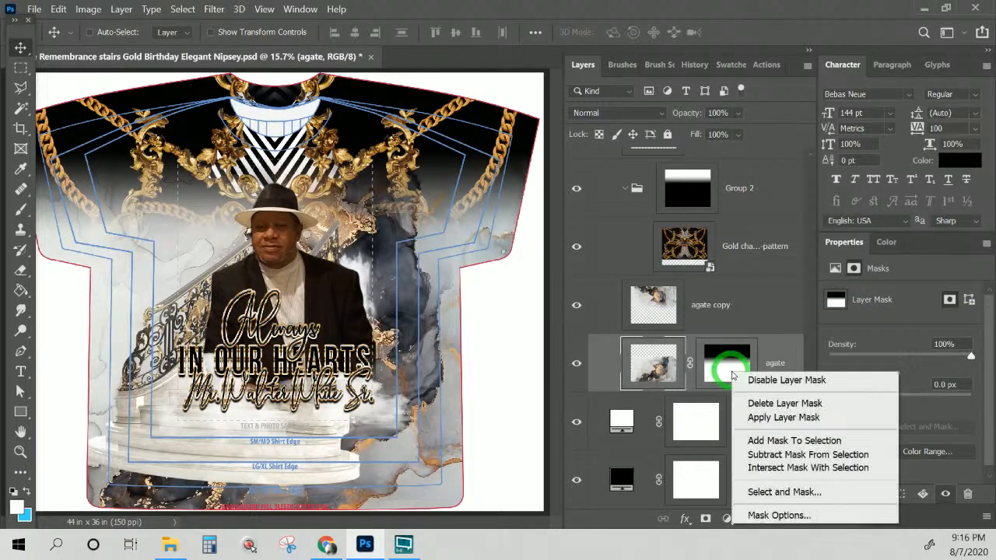
click(761, 406)
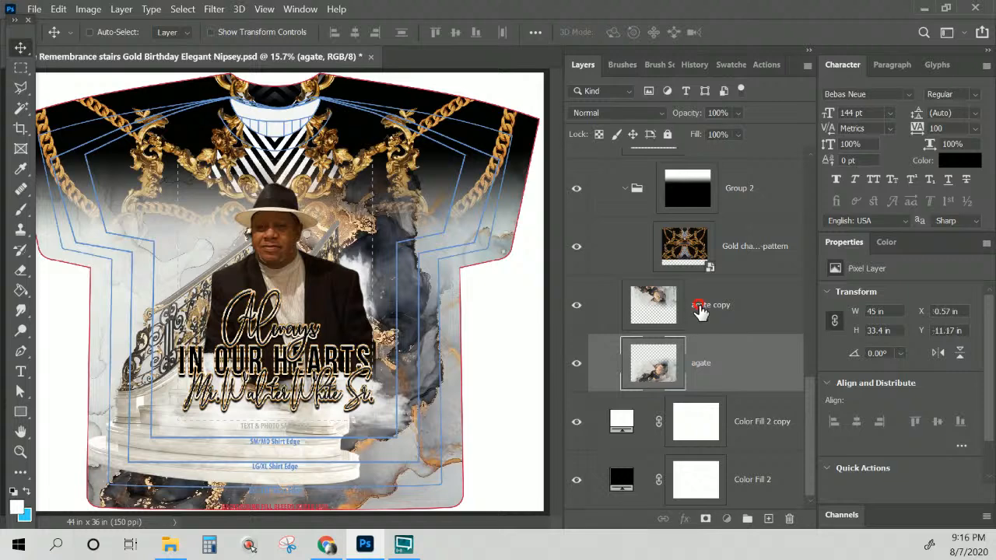
- Toggle the agate copy layer's visibility to examine which part of the background it covers
click(703, 309)
click(577, 311)
click(577, 311)
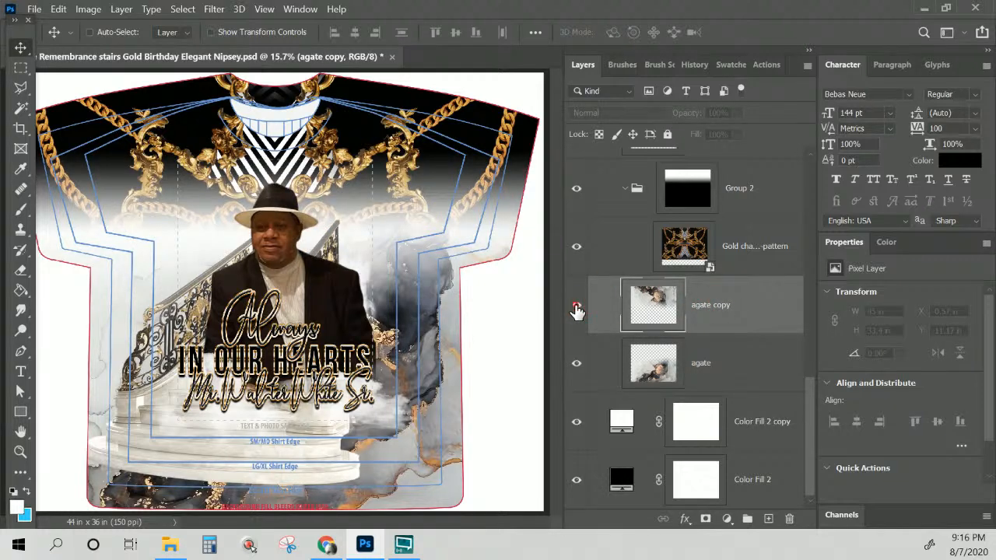
click(577, 311)
click(576, 311)
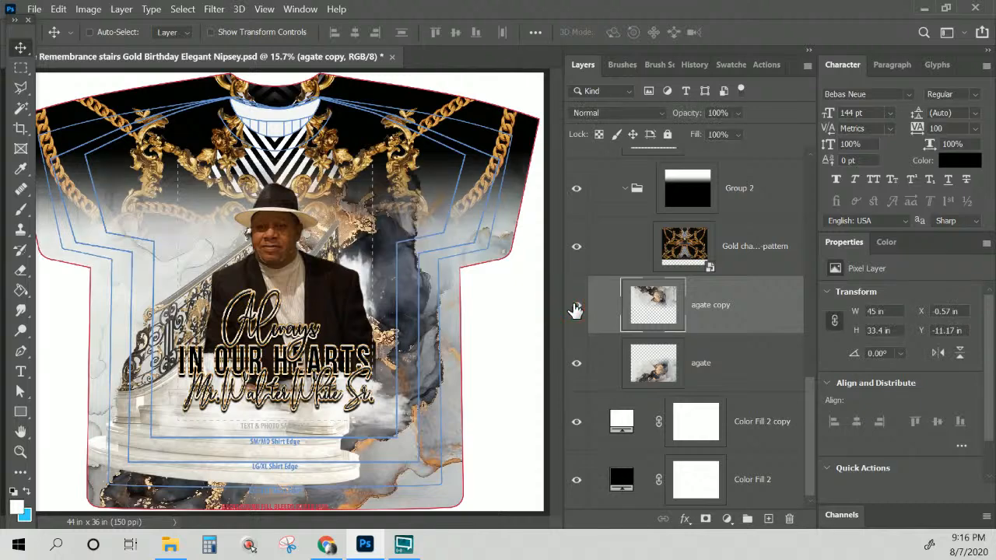
- Preview the blue Sky layer with the agate copy hidden, and restore the agate copy background
click(577, 310)
scroll(584, 303, up, 3)
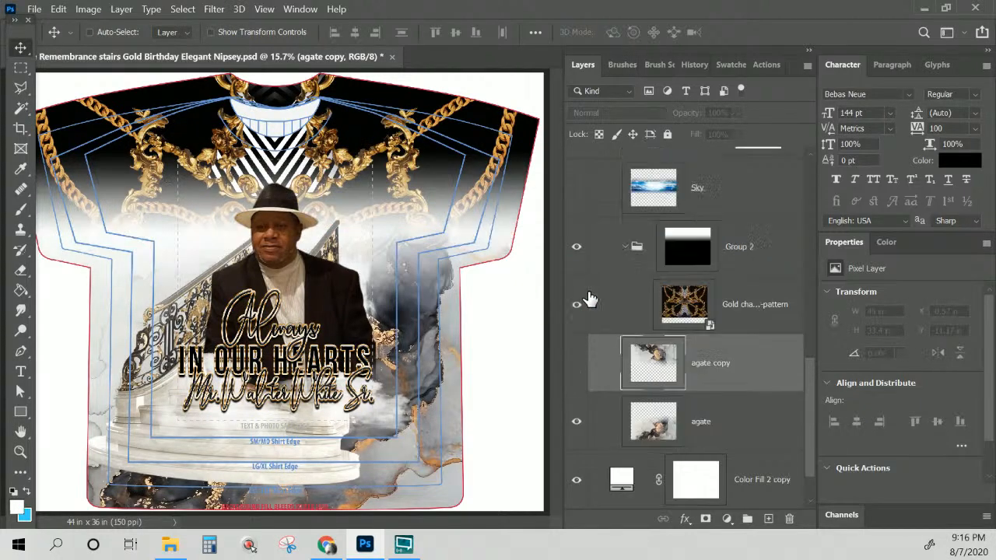
click(567, 304)
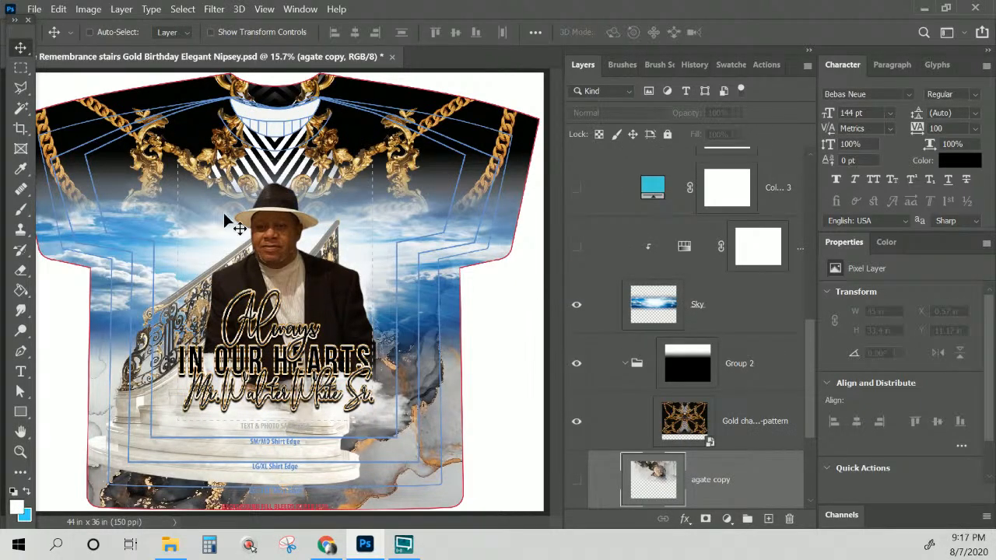
scroll(573, 298, down, 3)
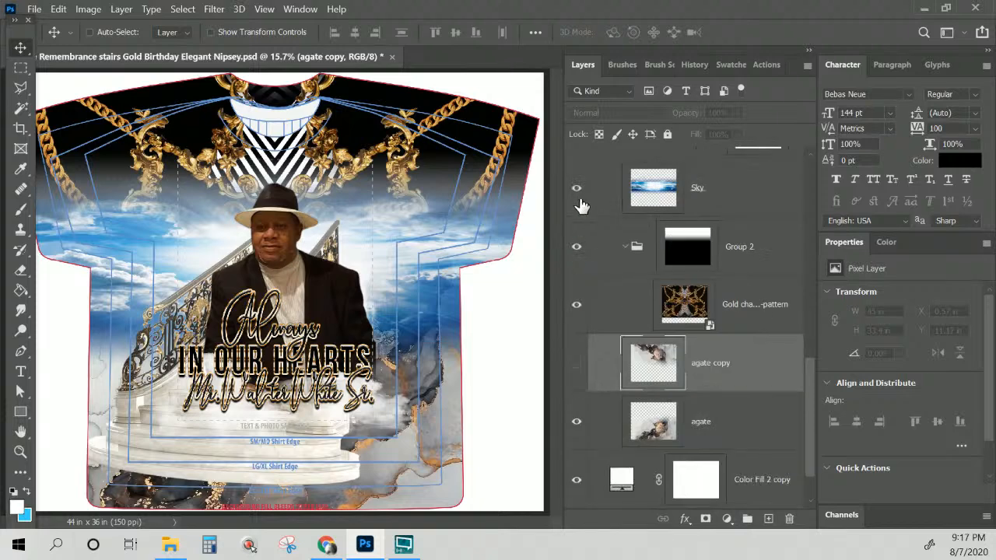
click(577, 188)
click(576, 362)
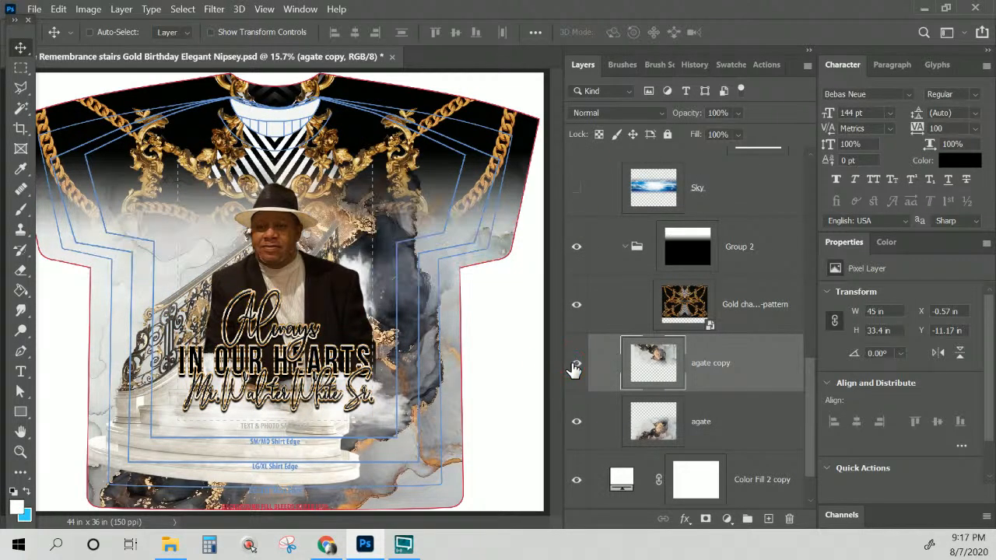
- Toggle the gold chain pattern's visibility to compare the agate background with and without it
click(578, 304)
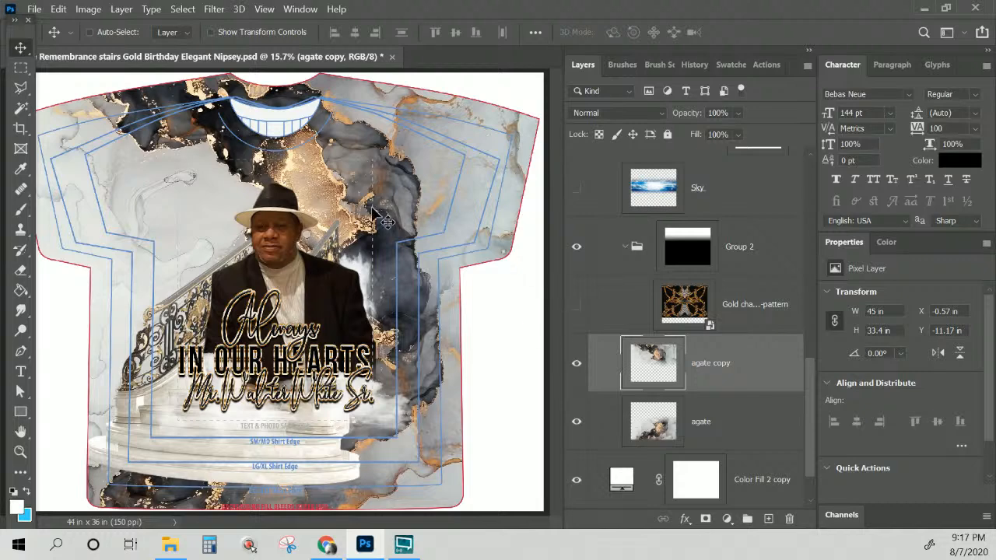
click(579, 304)
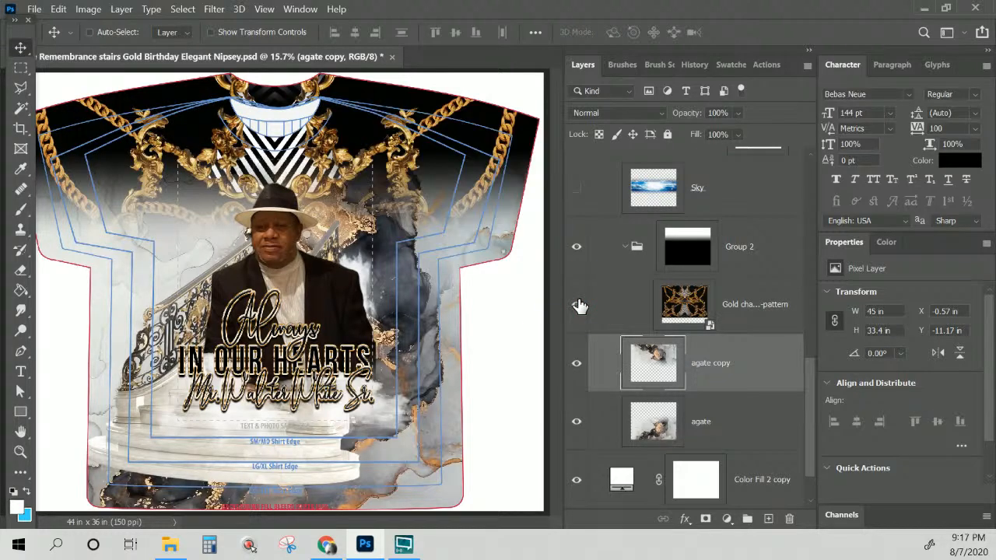
click(576, 306)
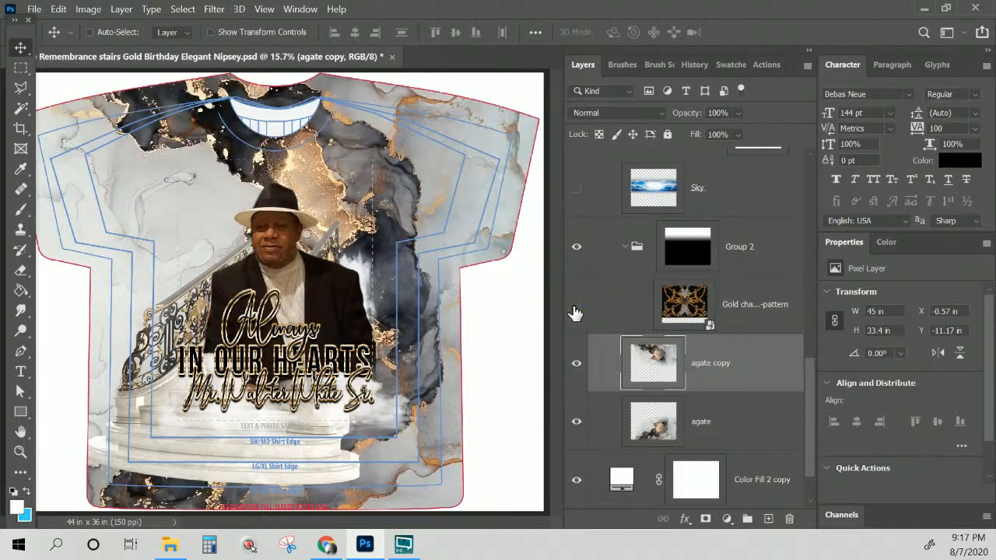
- Hide the agate copy and show the Sky layer with its clipped Hue/Saturation adjustment
click(577, 364)
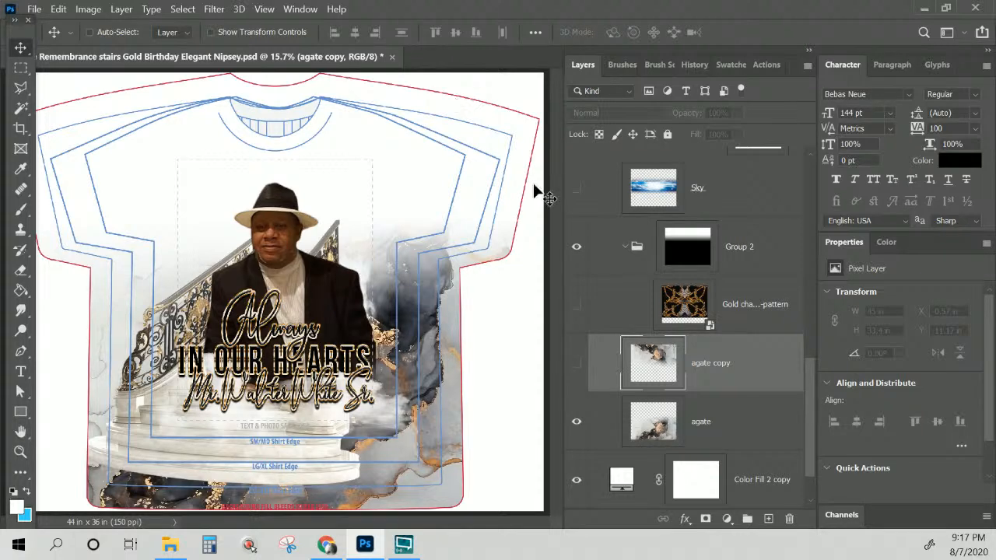
click(576, 190)
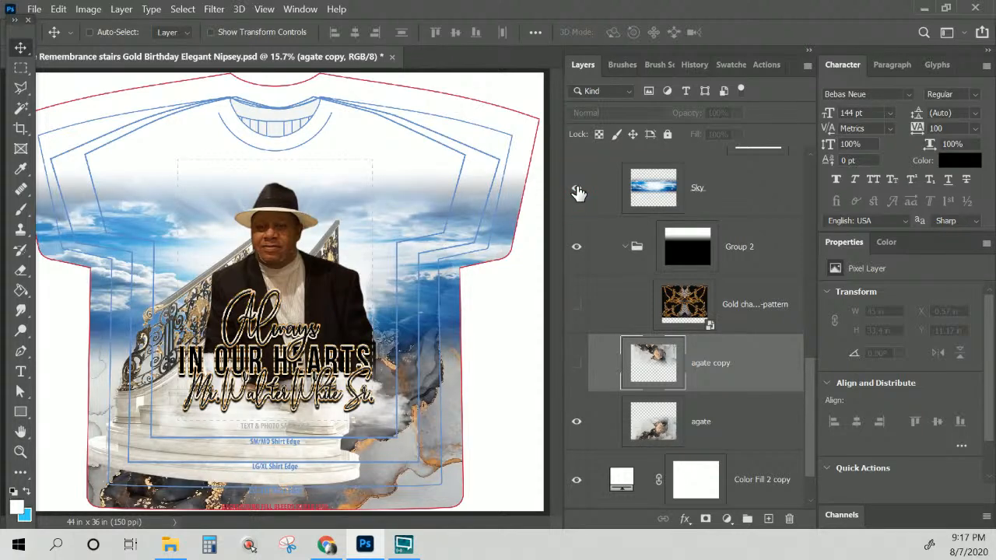
scroll(592, 195, up, 2)
click(577, 248)
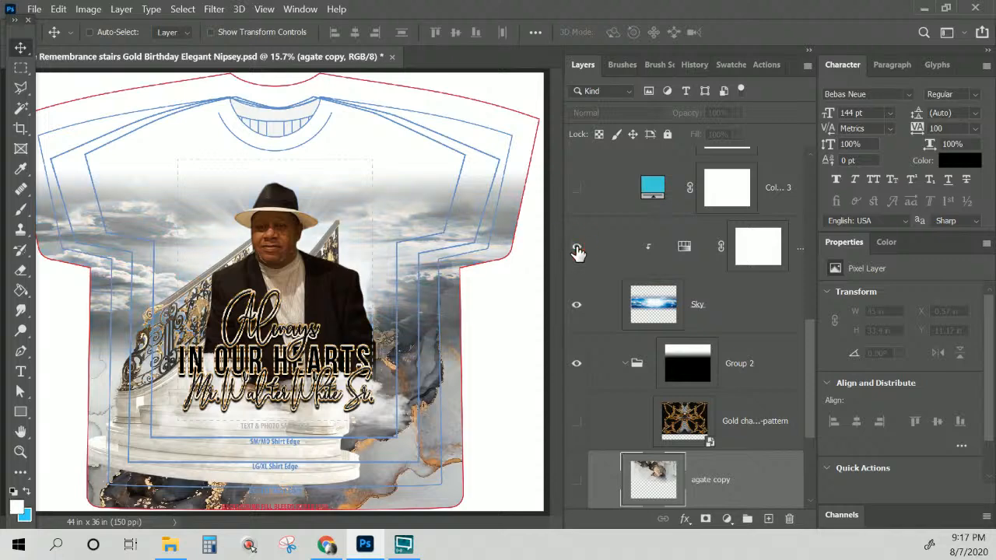
- Preview the agate copy with the gray sky, show the gold chain pattern, and hide the agate copy again
scroll(584, 279, down, 2)
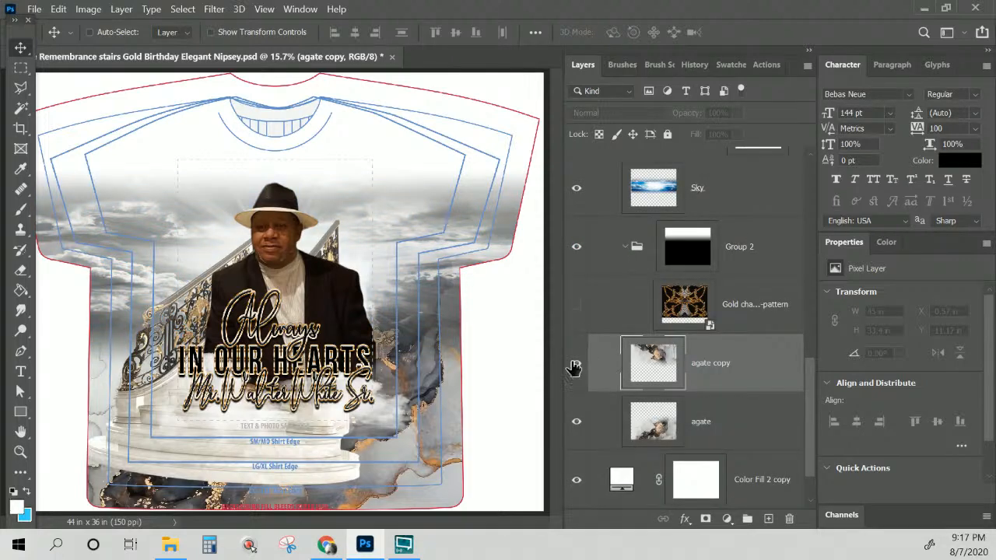
click(575, 366)
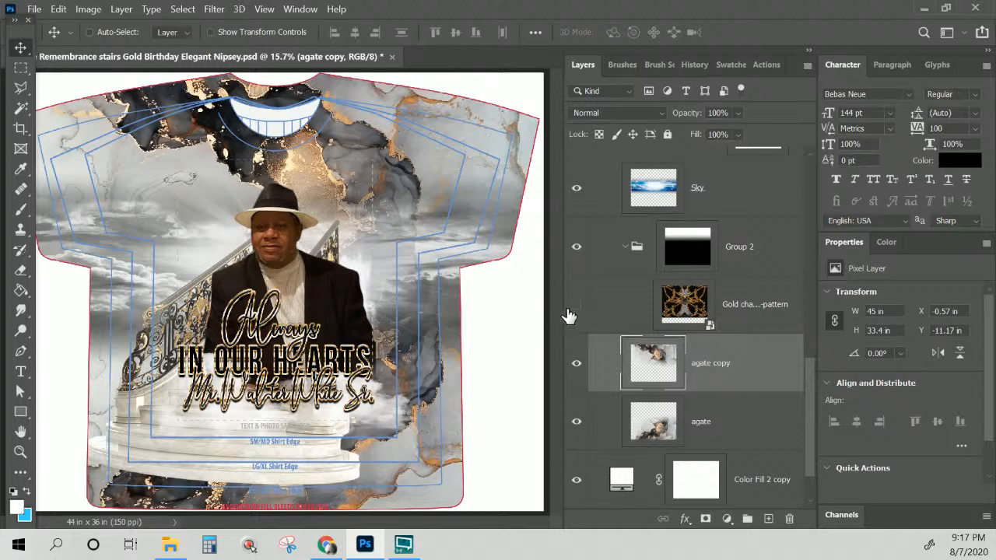
click(576, 305)
click(578, 364)
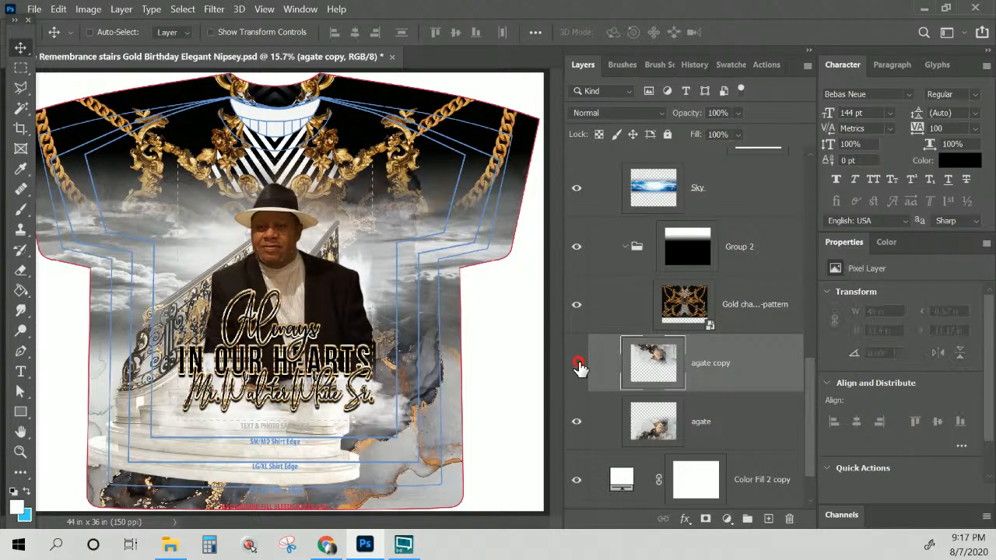
- Collapse the Background group in the layer stack
scroll(647, 334, down, 1)
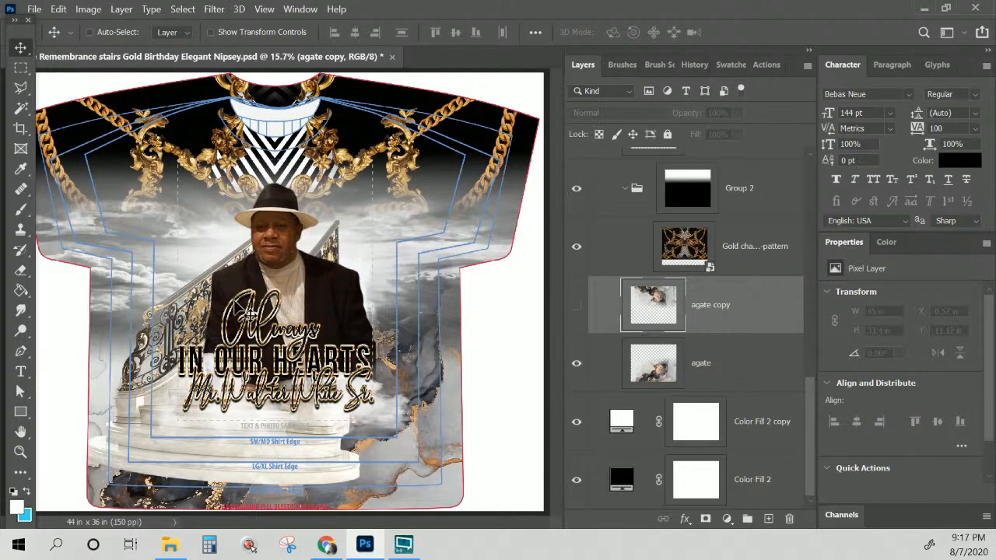
scroll(730, 403, up, 5)
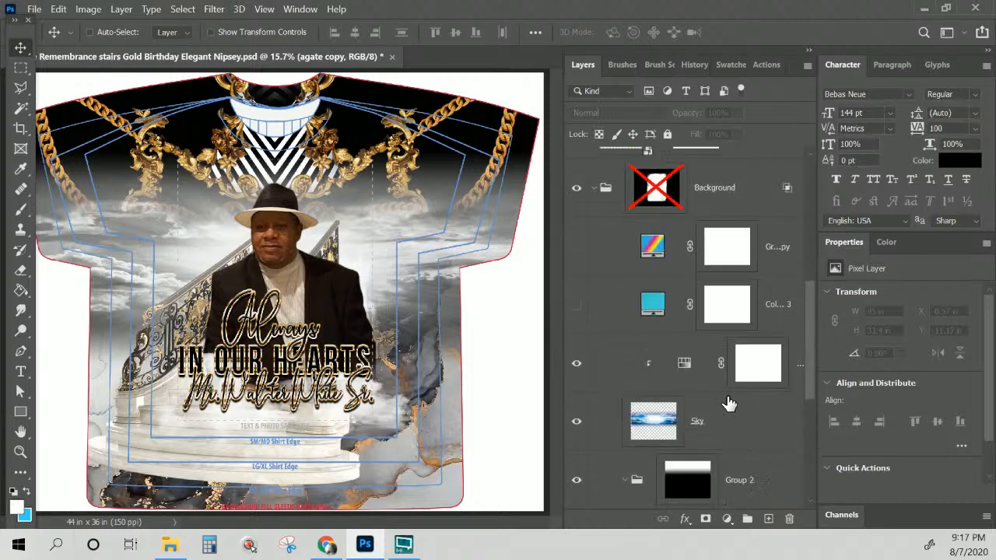
scroll(729, 403, up, 4)
click(595, 428)
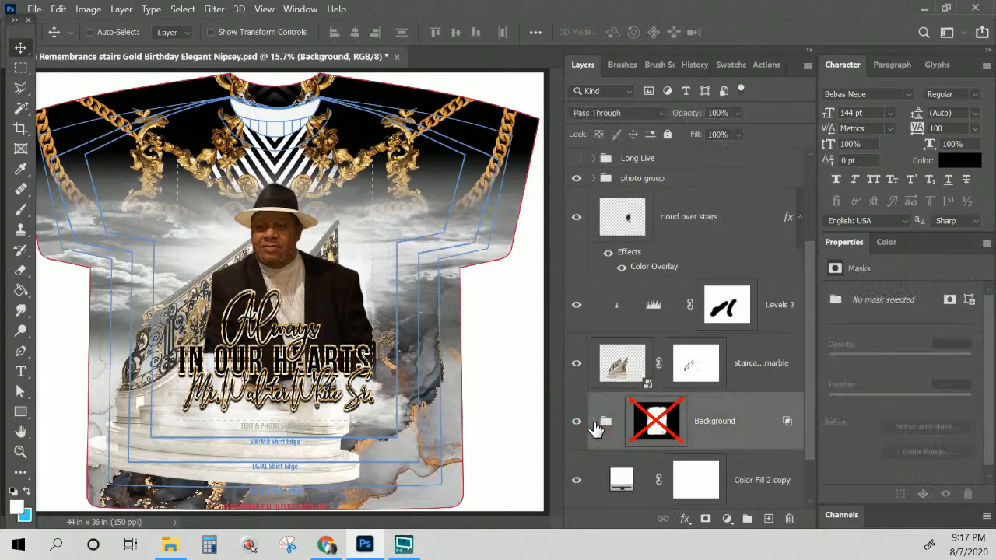
- Re-enable the Background group's layer mask to limit the artwork to the shirt's center
scroll(618, 272, up, 1)
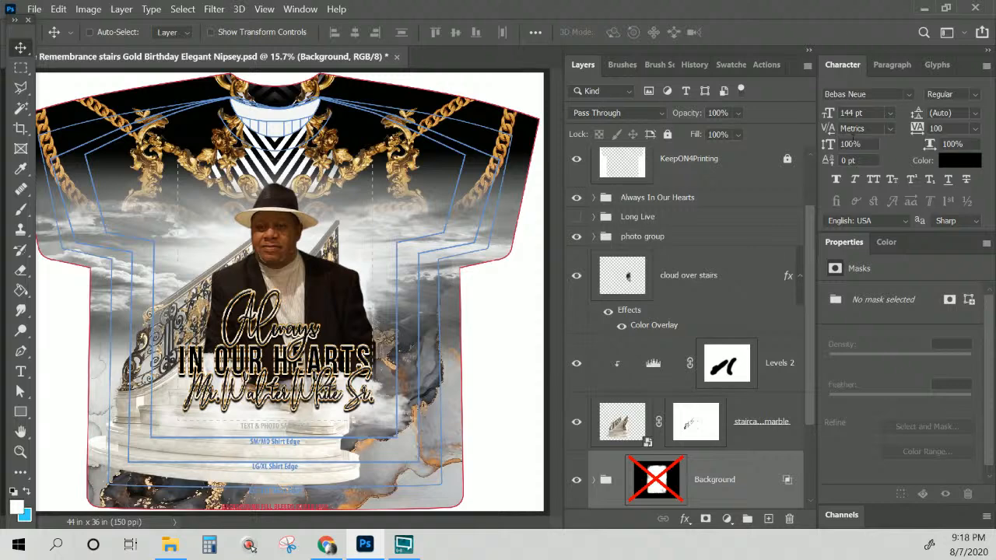
scroll(658, 241, up, 2)
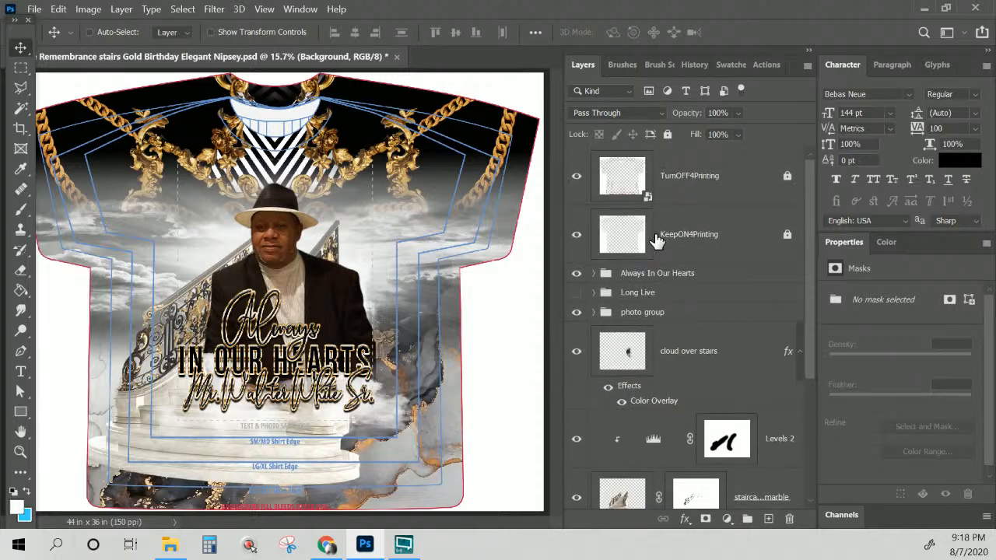
click(640, 278)
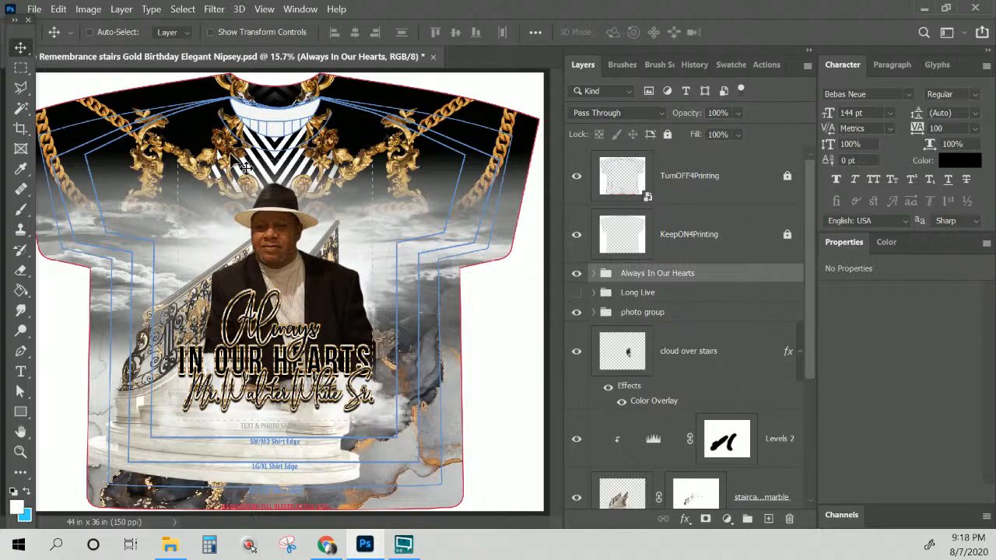
scroll(653, 291, down, 3)
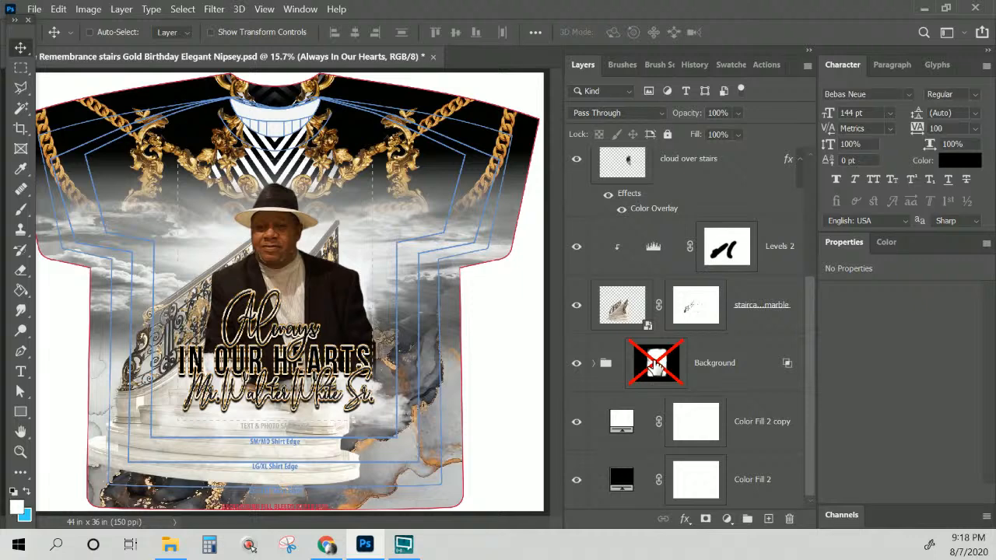
shift+click(656, 362)
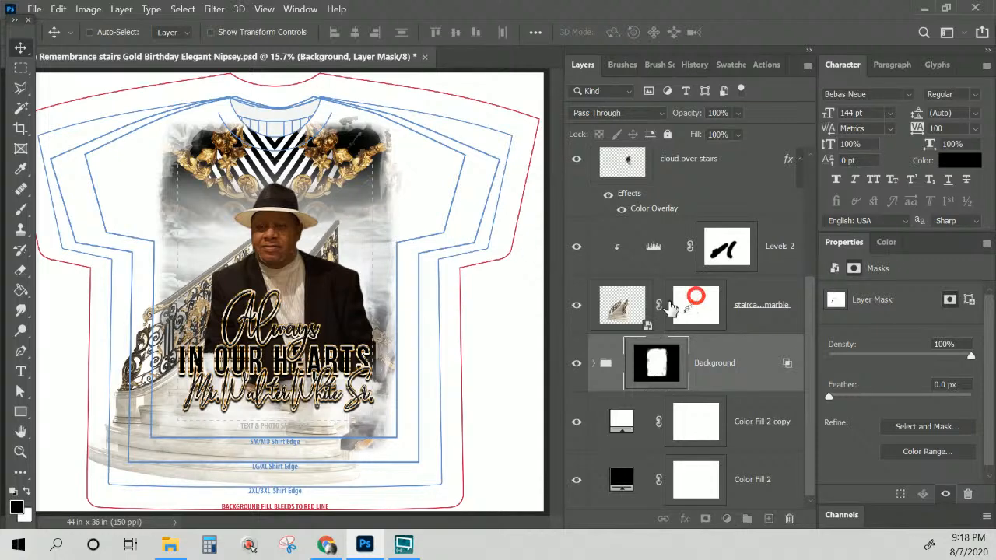
- Rasterize the staircase black marble layer and apply its layer mask
click(633, 310)
right_click(632, 309)
click(618, 315)
right_click(746, 312)
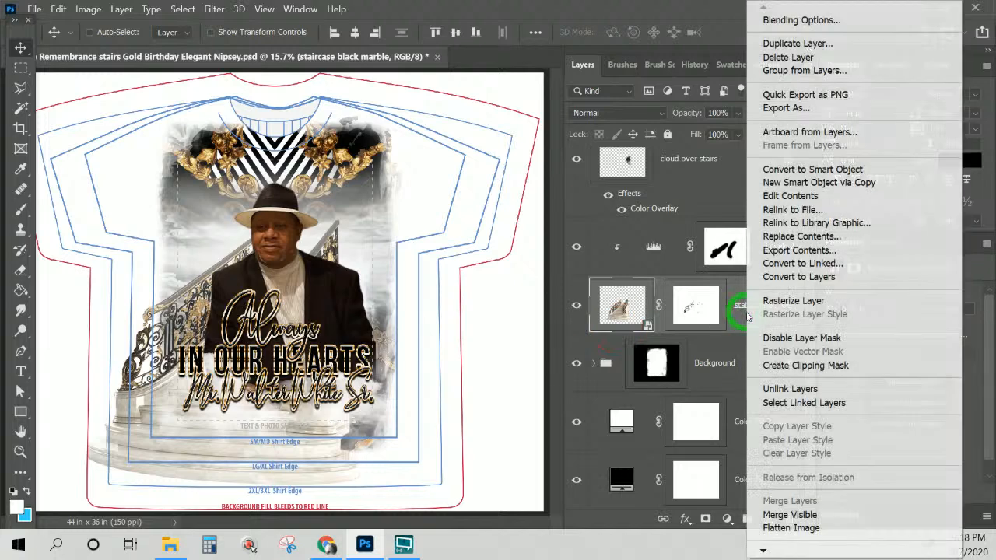
click(790, 298)
right_click(696, 306)
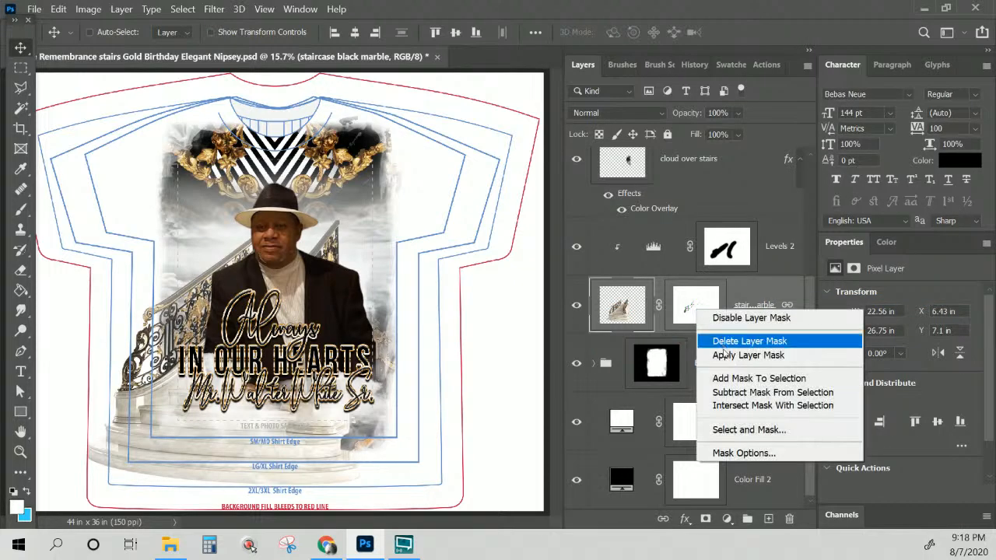
click(723, 357)
- Toggle the Levels 2 adjustment's visibility to examine its effect on the staircase
scroll(667, 304, up, 1)
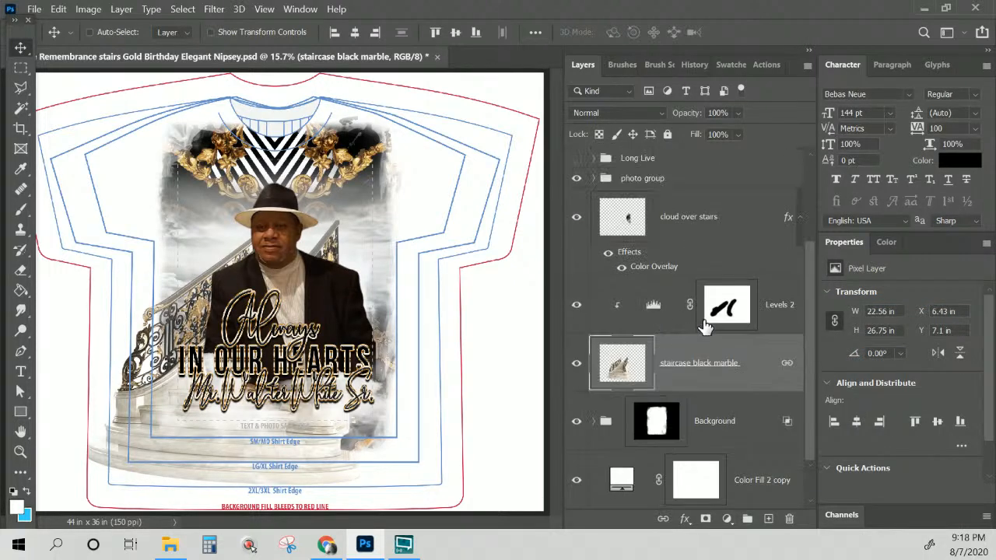
click(716, 315)
click(576, 305)
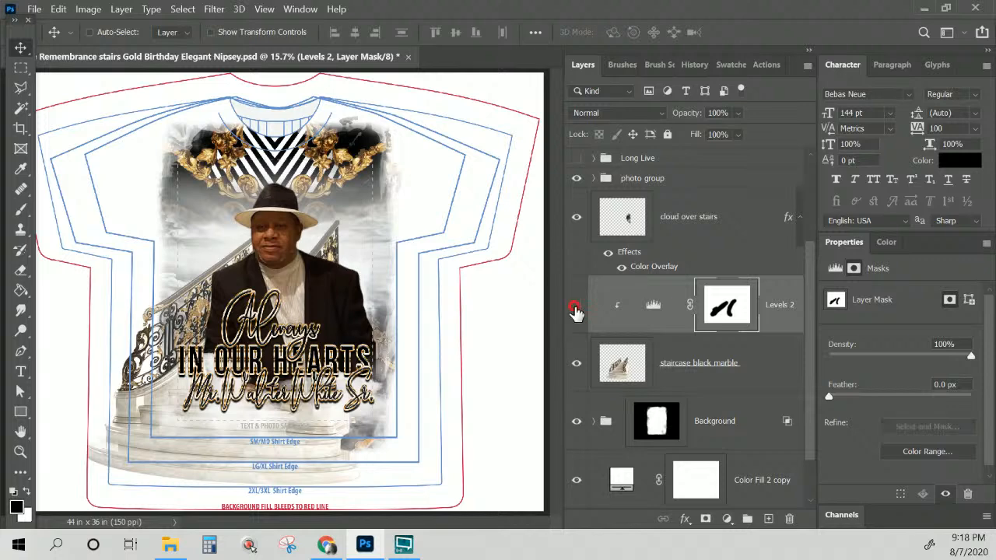
click(576, 310)
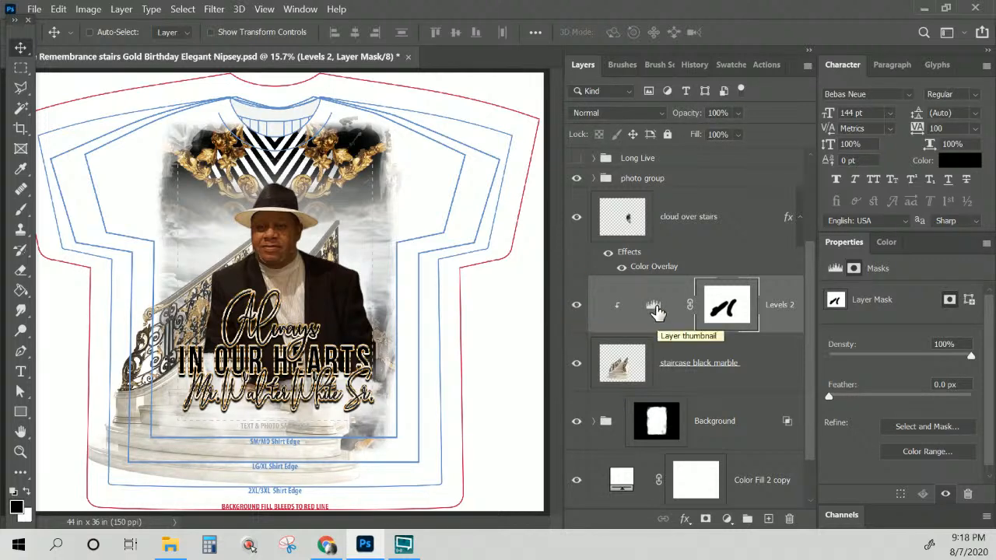
- Merge the Levels 2 adjustment with the staircase black marble layer
click(775, 315)
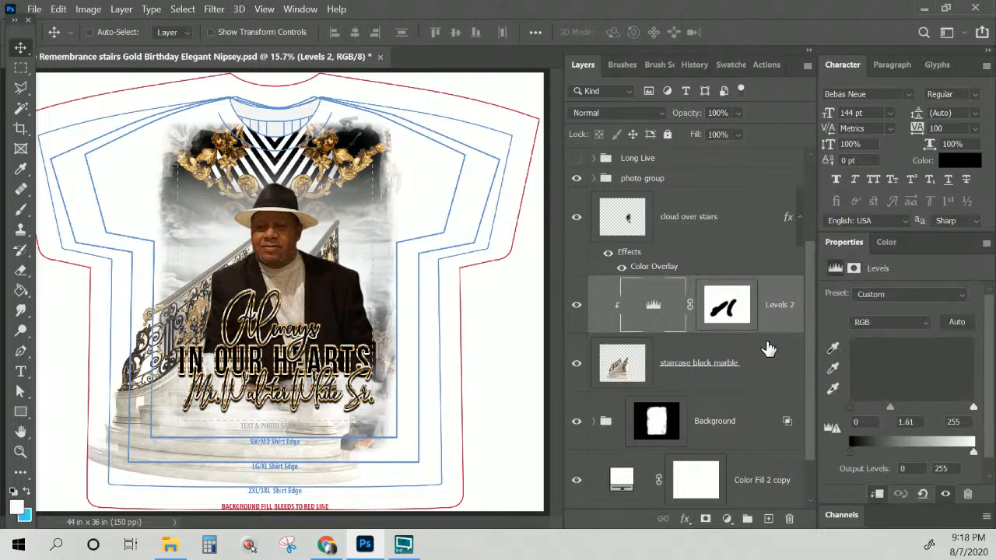
click(767, 358)
right_click(767, 358)
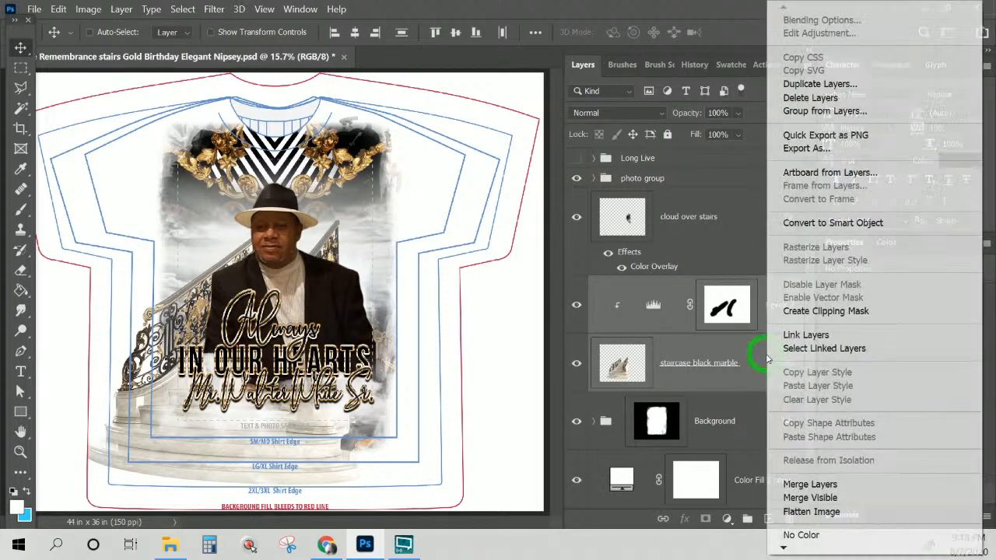
click(810, 484)
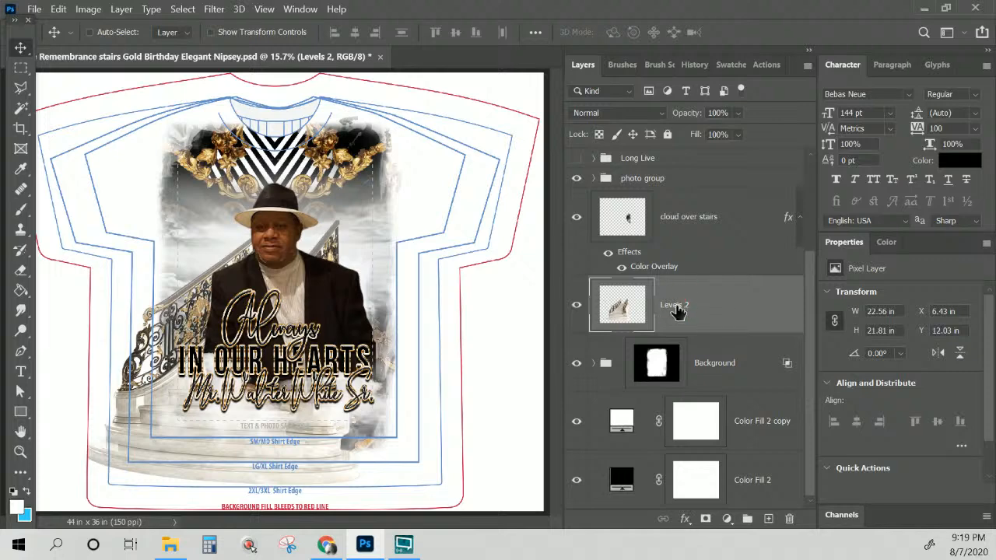
- Rename the merged staircase layer as stairs
double_click(675, 305)
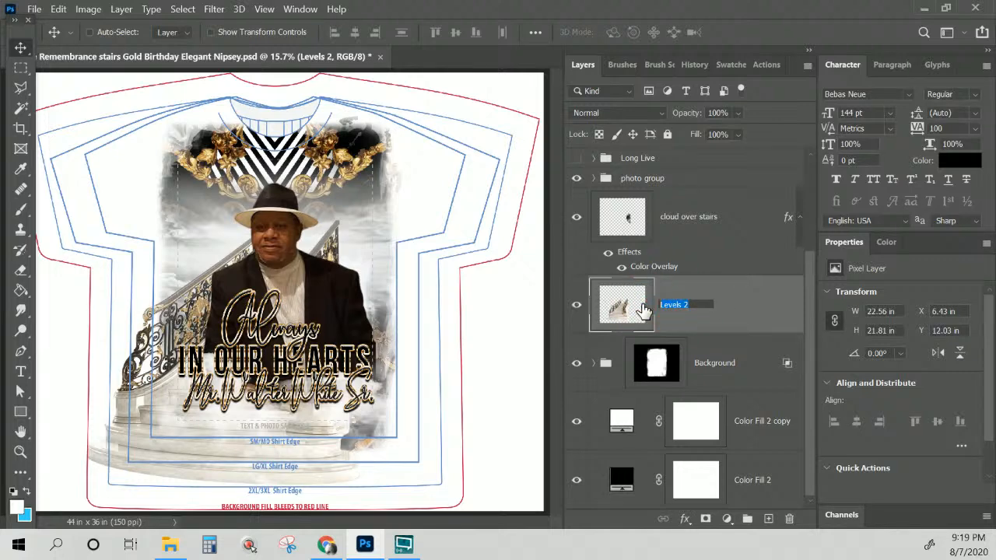
text(stairs)
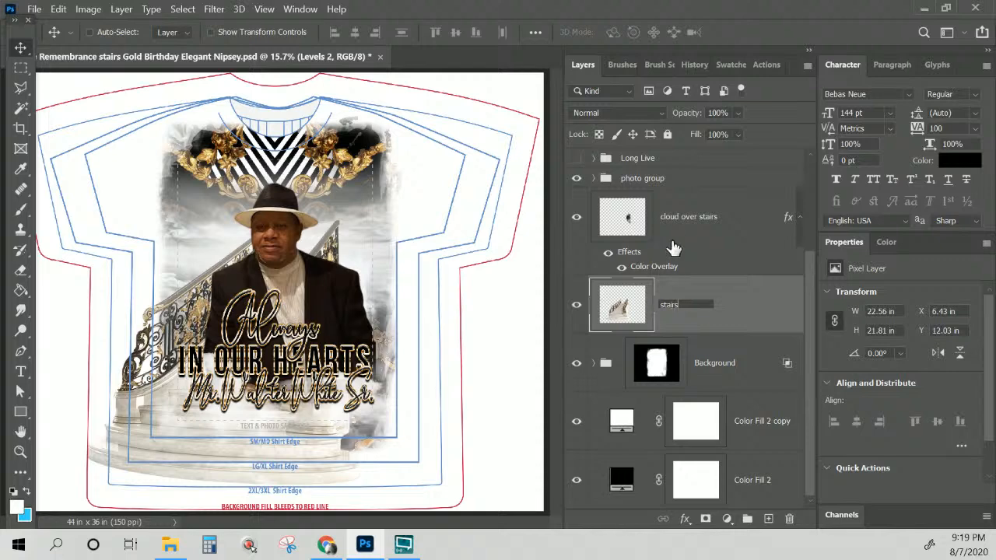
key(Return)
- Select the agate layer from the artwork and toggle the agate copy layer's visibility to examine its effect on the background
click(676, 226)
scroll(675, 227, up, 3)
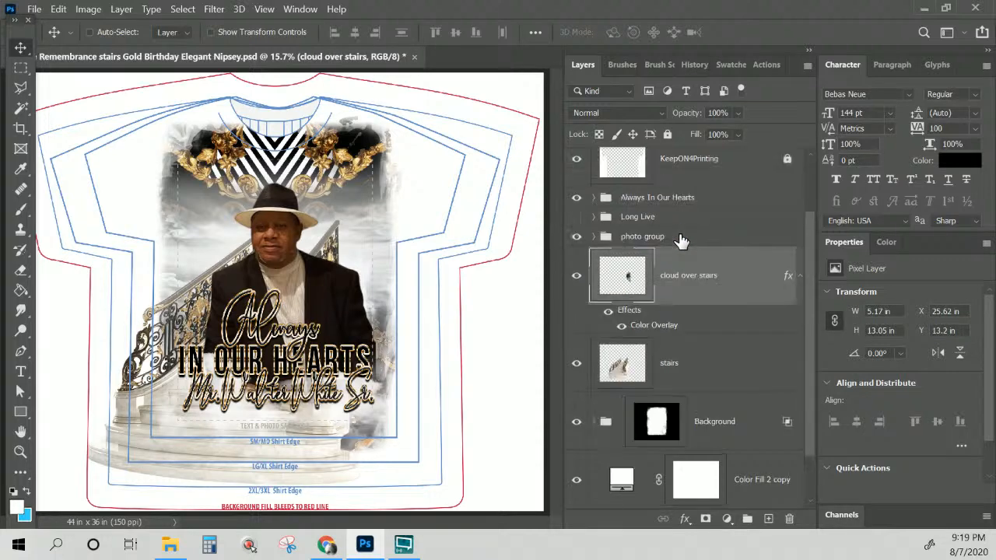
right_click(324, 234)
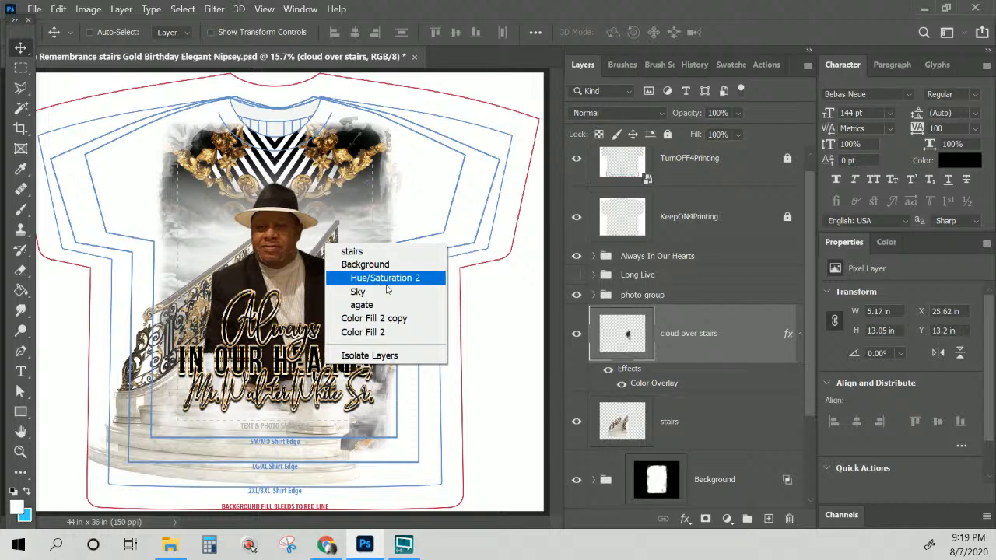
click(391, 308)
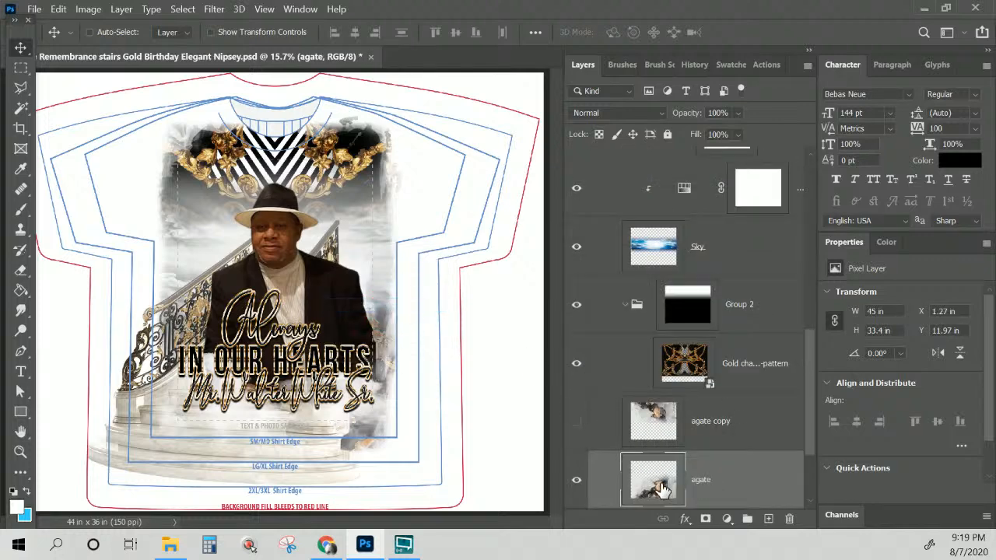
scroll(708, 421, down, 3)
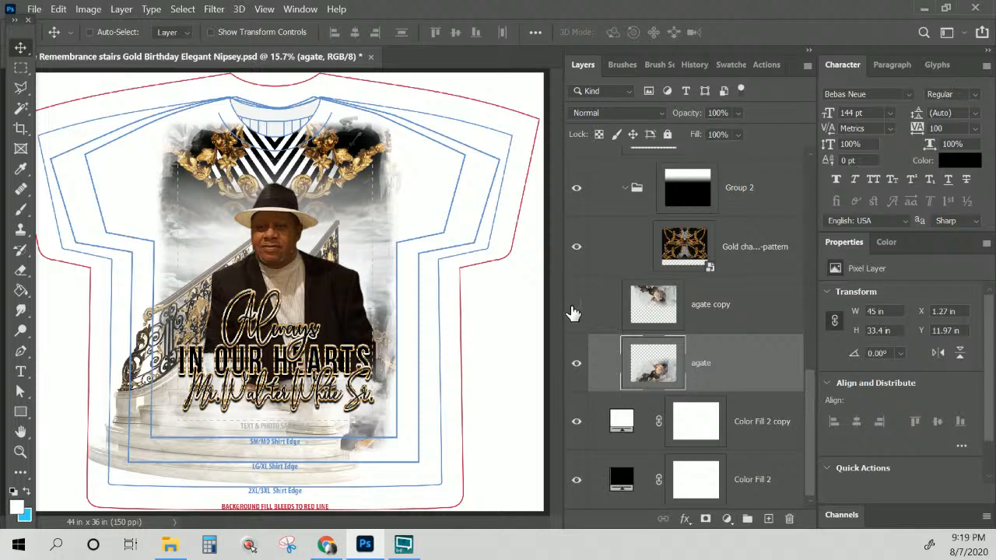
click(576, 305)
click(574, 306)
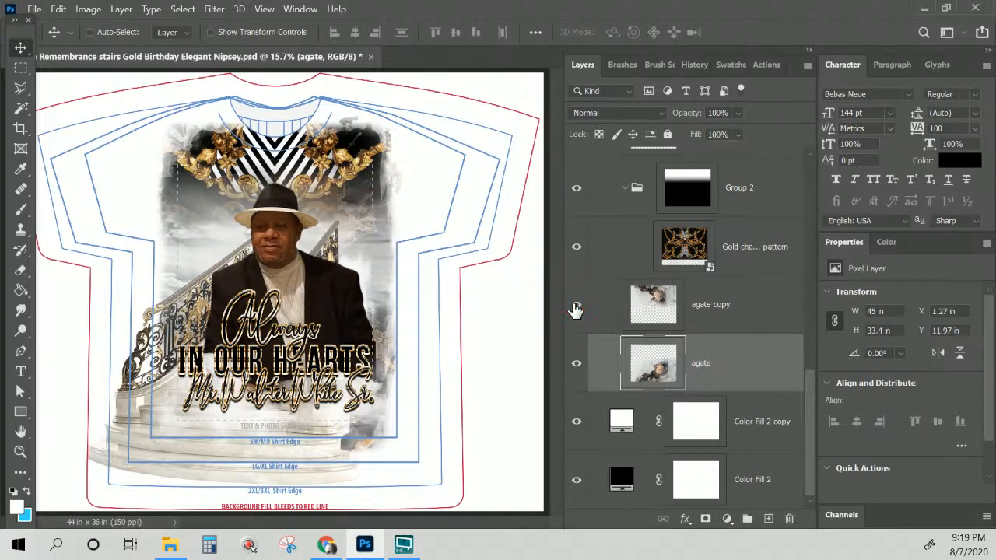
click(576, 306)
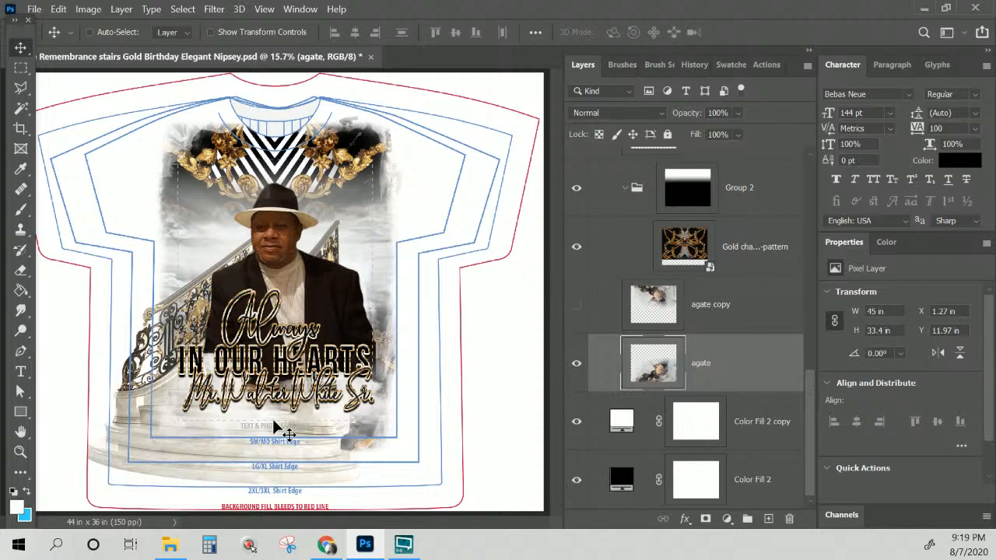
- Examine the template's full layer stack, including the contents of the Always In Our Hearts and Long Live text groups
scroll(660, 315, up, 10)
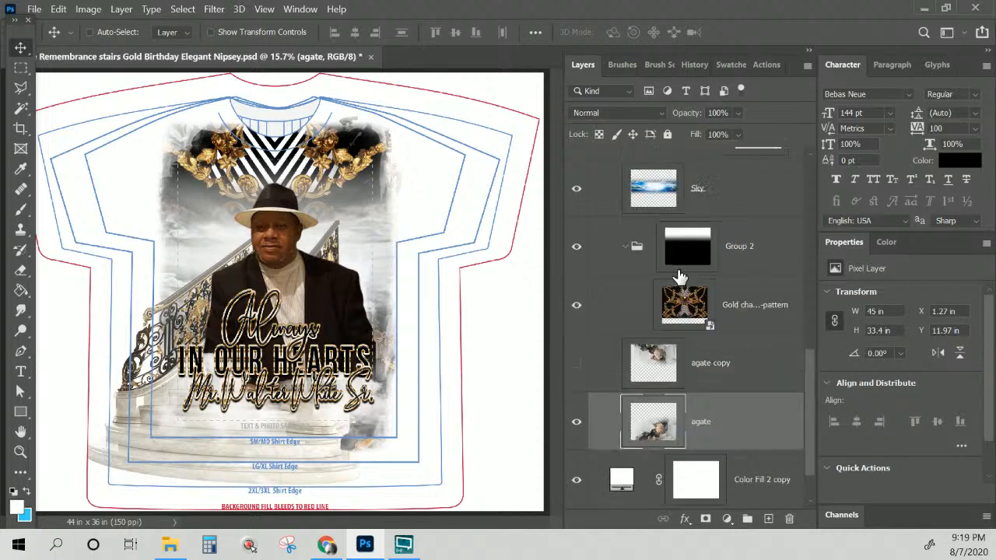
scroll(680, 276, up, 5)
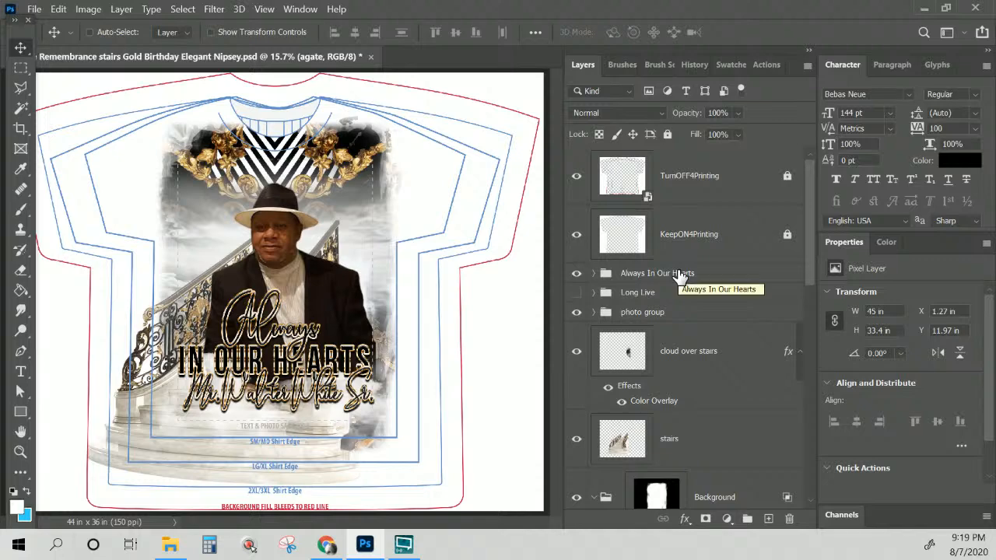
scroll(680, 280, down, 15)
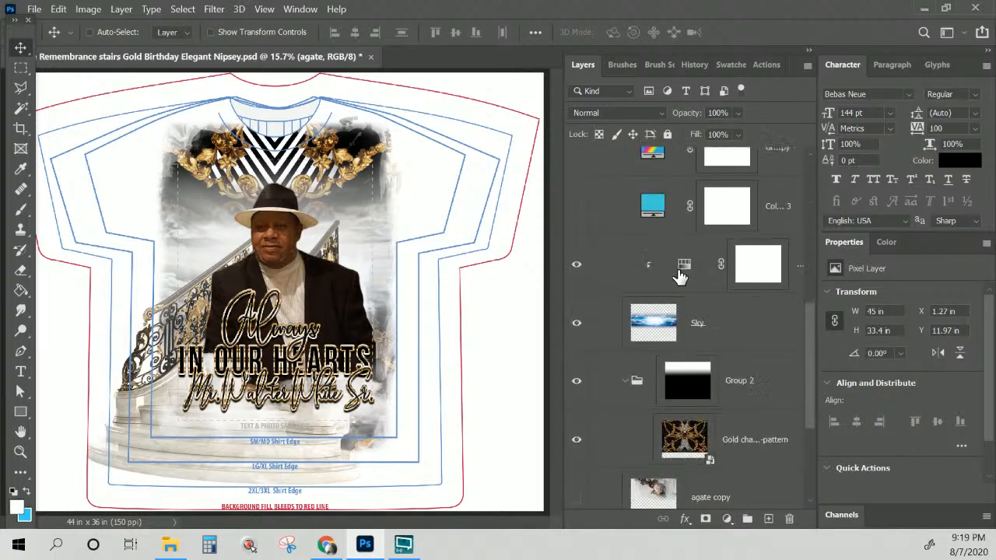
scroll(679, 290, up, 12)
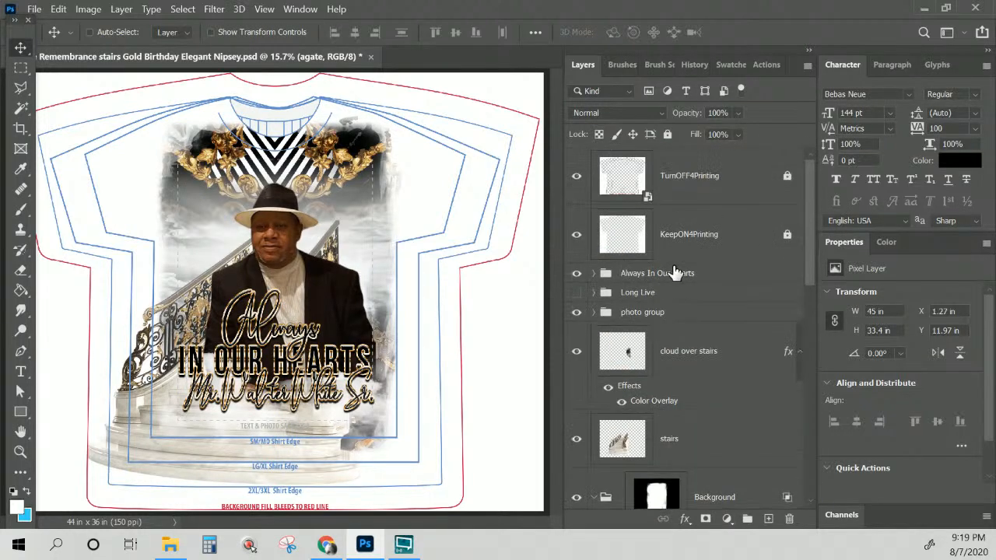
click(594, 273)
click(594, 273)
click(578, 294)
click(594, 293)
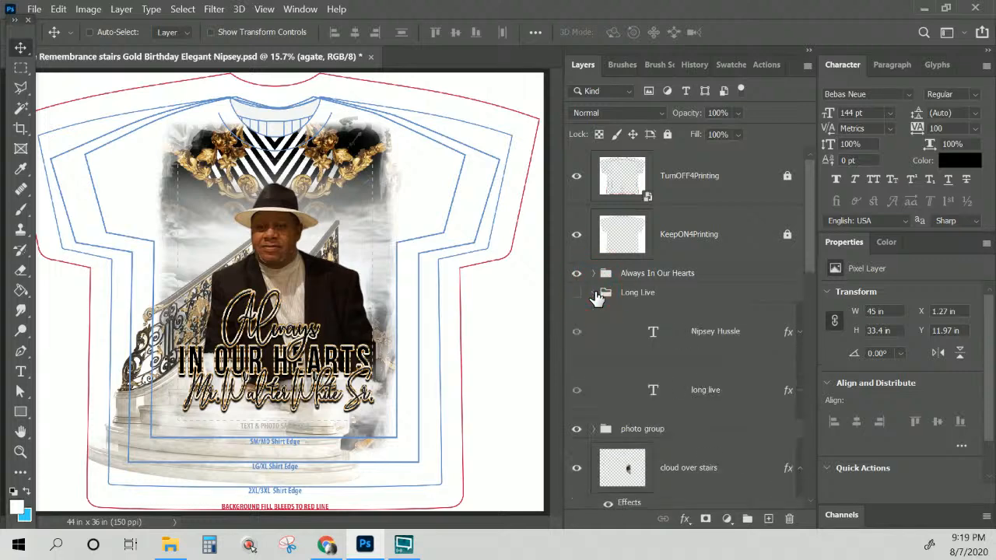
click(594, 293)
scroll(595, 343, down, 8)
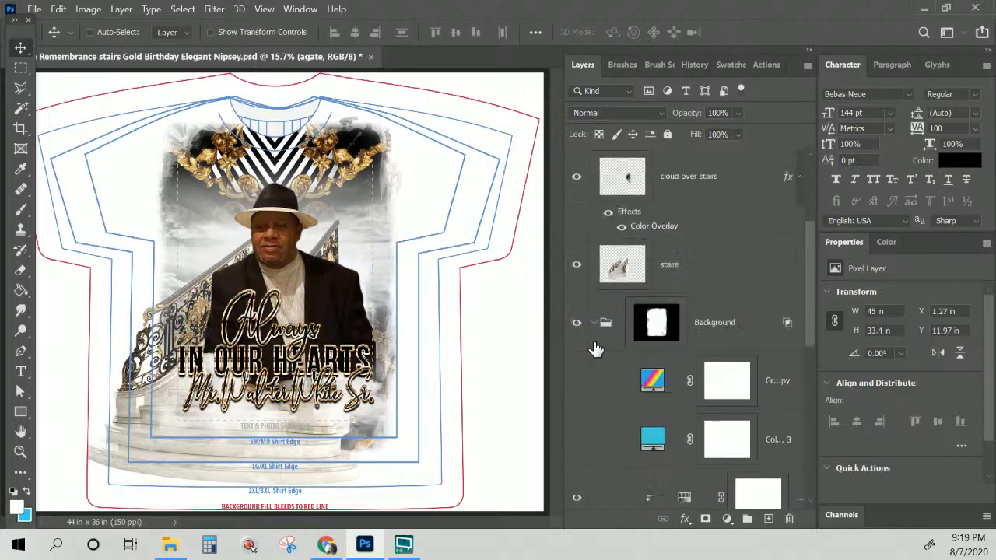
scroll(595, 343, down, 6)
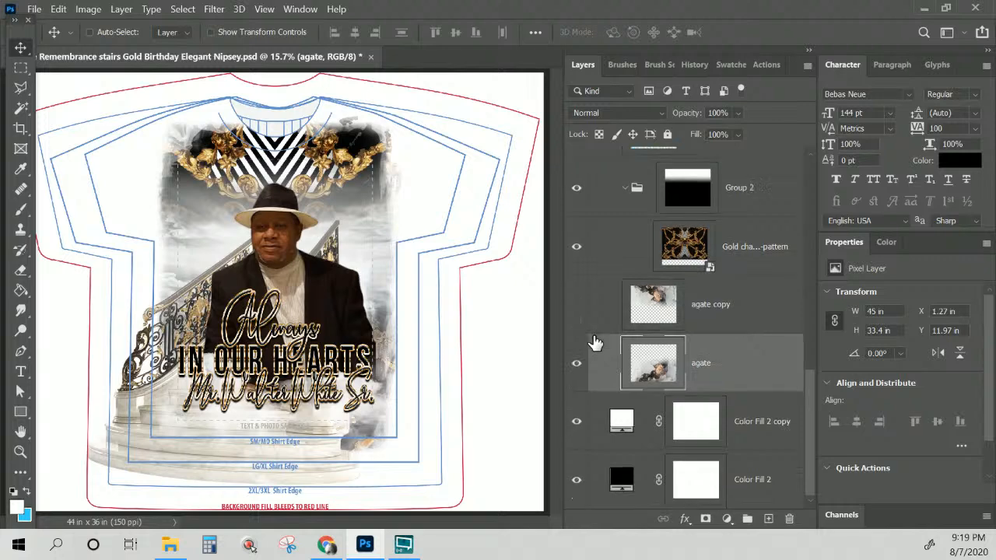
scroll(646, 352, up, 5)
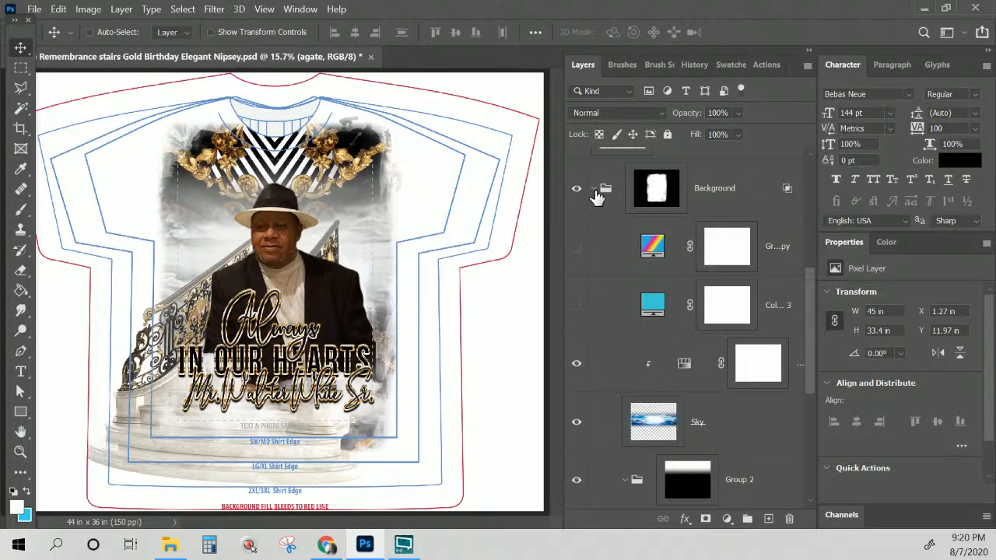
- Toggle the gradient and blue color fill layers in the Background group to check them, and collapse the group
click(577, 248)
click(577, 249)
click(577, 308)
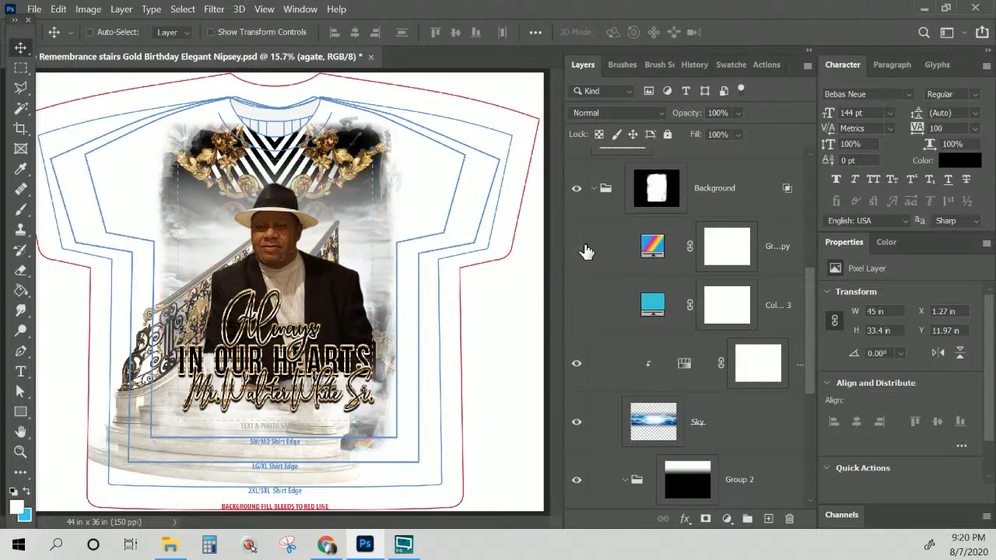
click(595, 190)
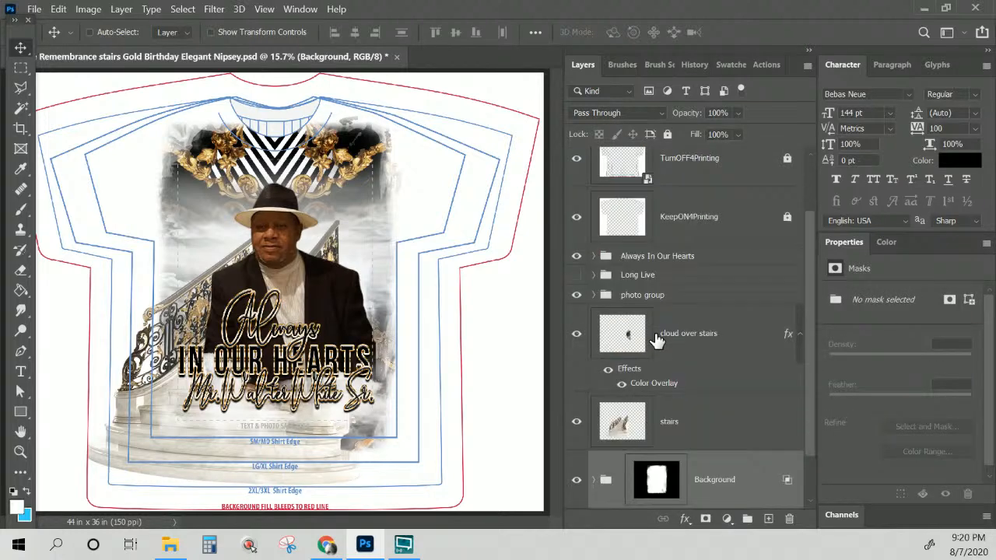
- Disable the Background group's layer mask and hide the TurnOFF4Printing guide layer
right_click(660, 366)
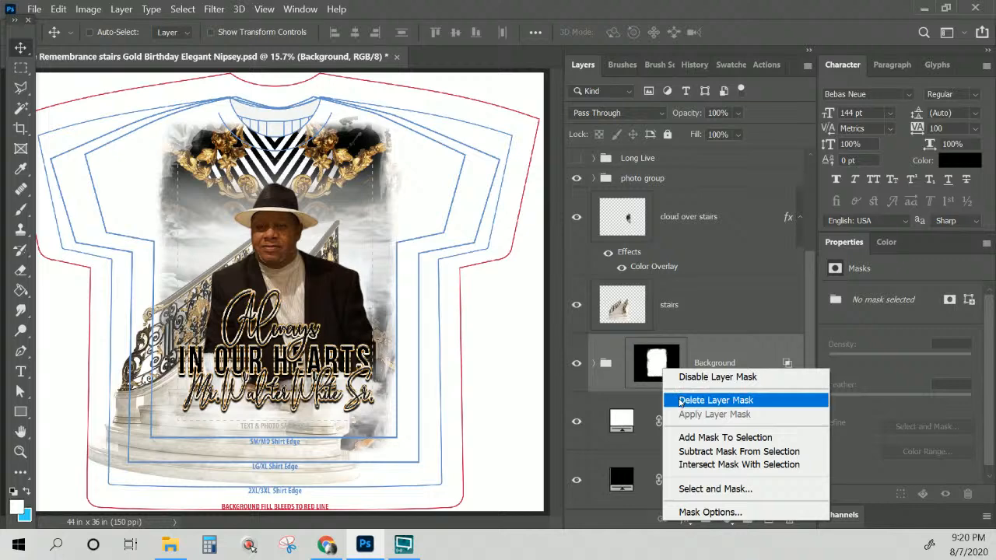
click(681, 379)
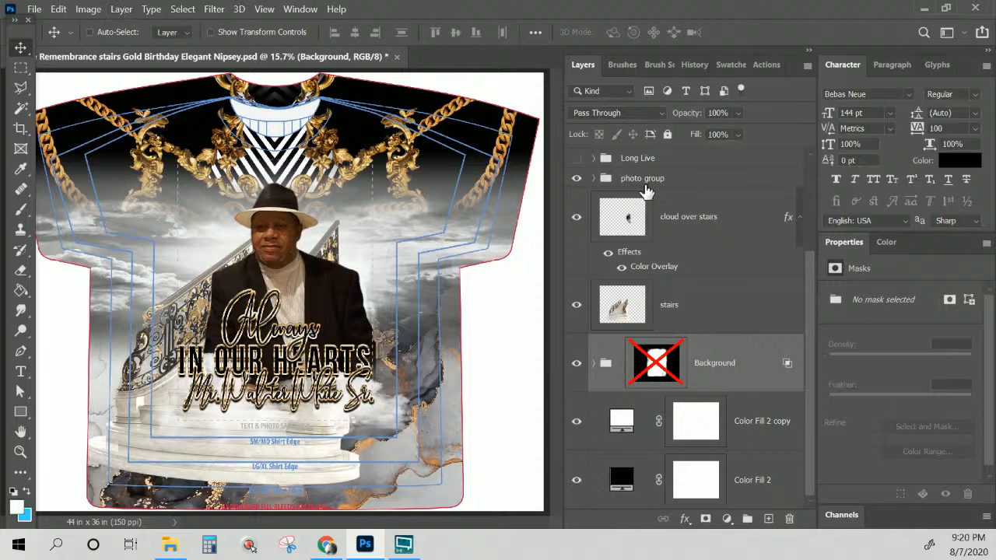
scroll(645, 192, up, 3)
scroll(615, 159, up, 1)
click(576, 177)
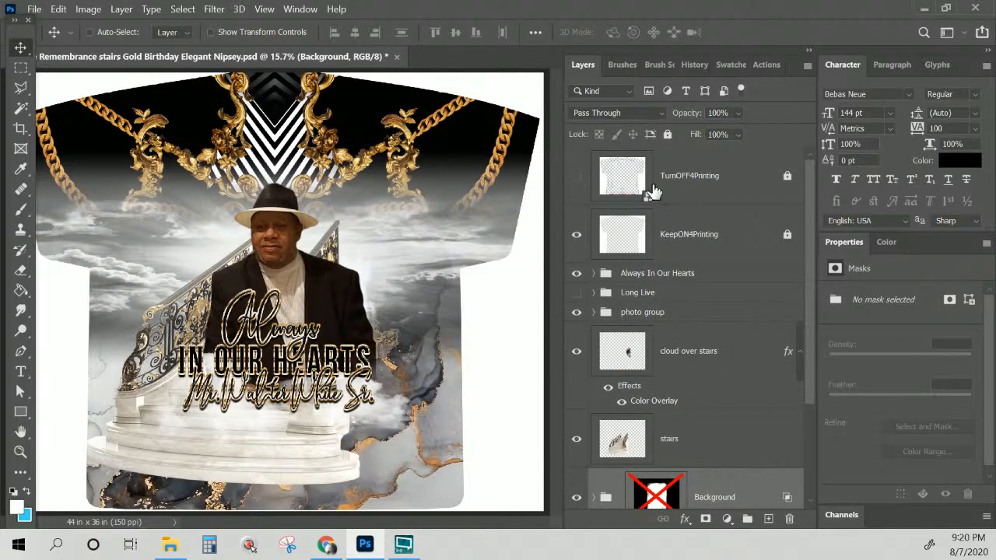
- Select the TurnOFF4Printing layer, review the layer stack and save the template
click(704, 179)
scroll(704, 180, down, 1)
scroll(704, 183, down, 1)
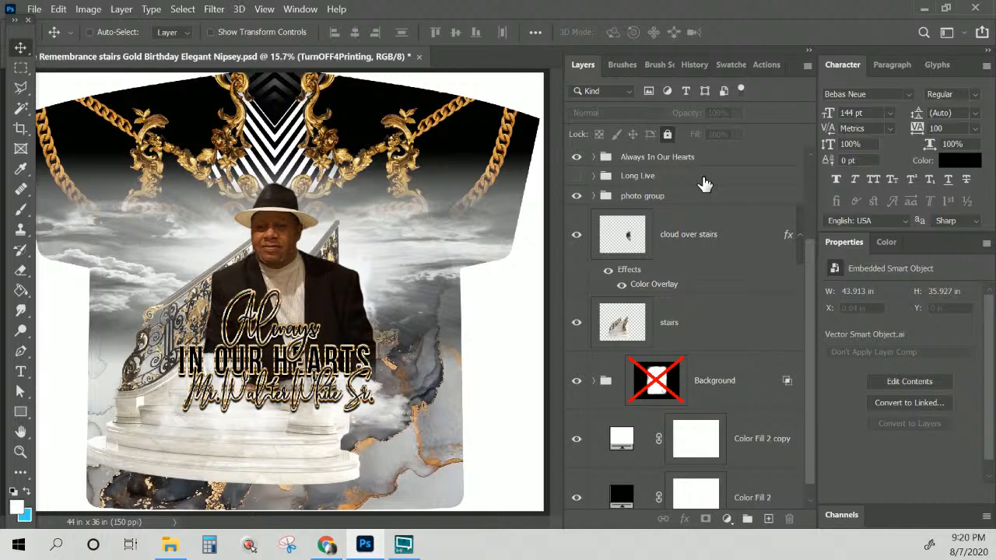
scroll(704, 184, down, 1)
scroll(705, 184, up, 3)
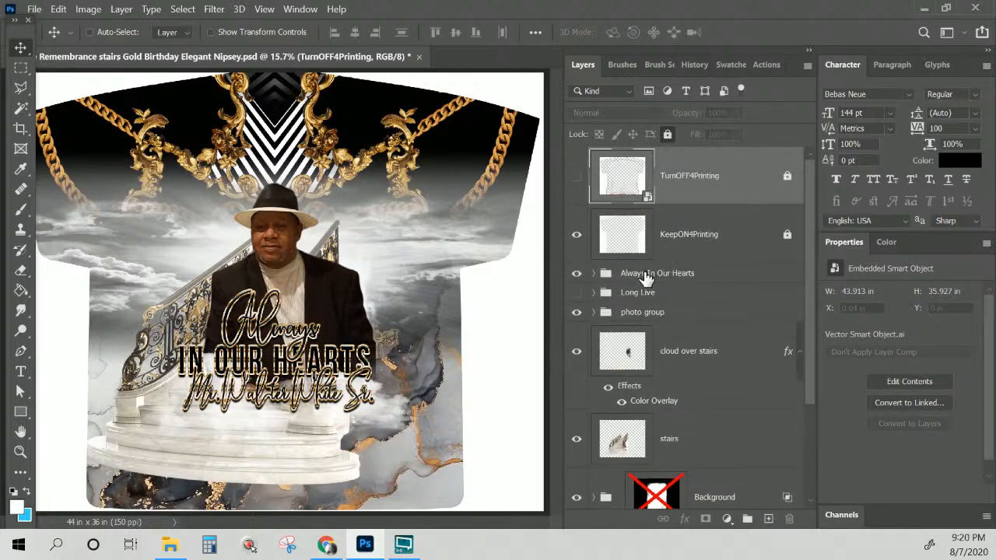
scroll(647, 279, down, 1)
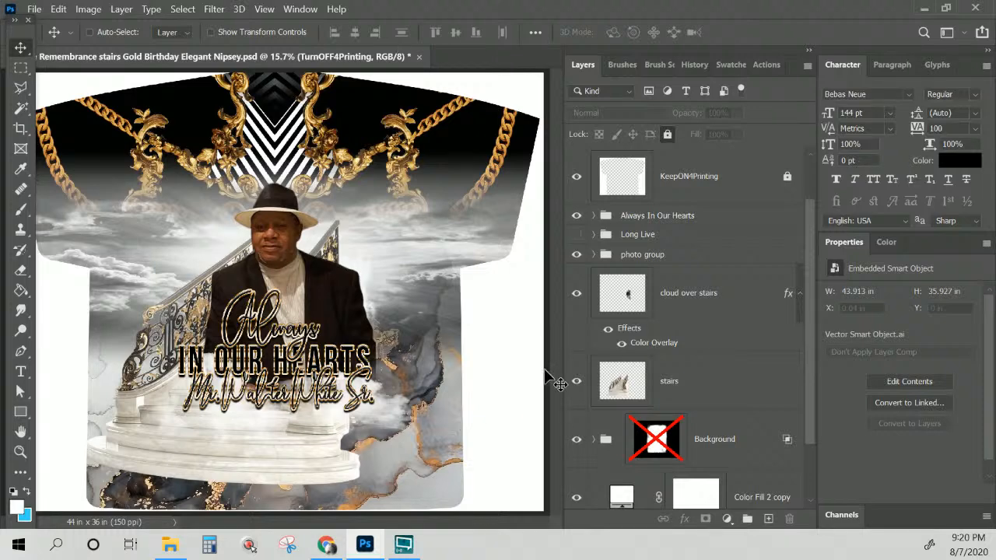
key(ctrl+s)
key(ctrl+s)
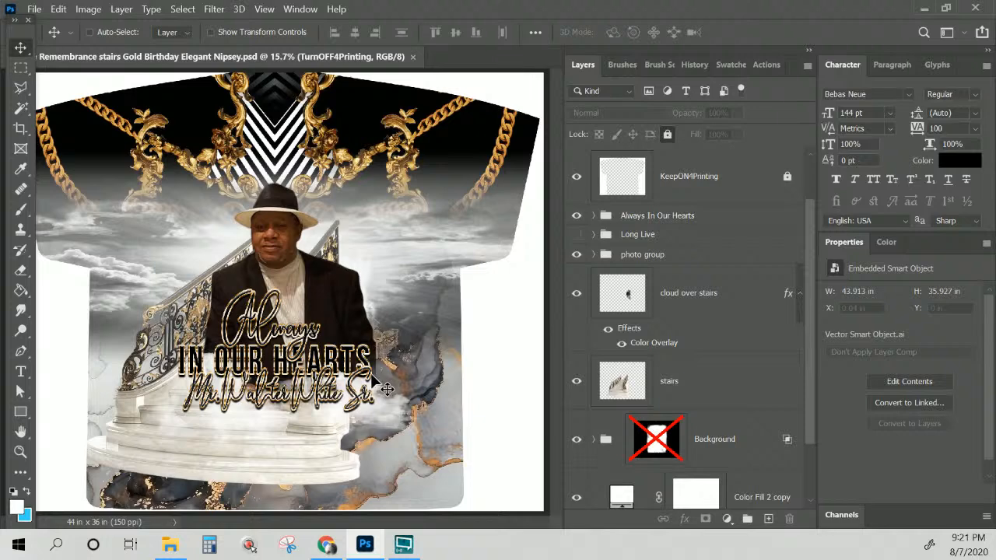
- Rename the layer holding the man's photo as Photo 2
right_click(365, 329)
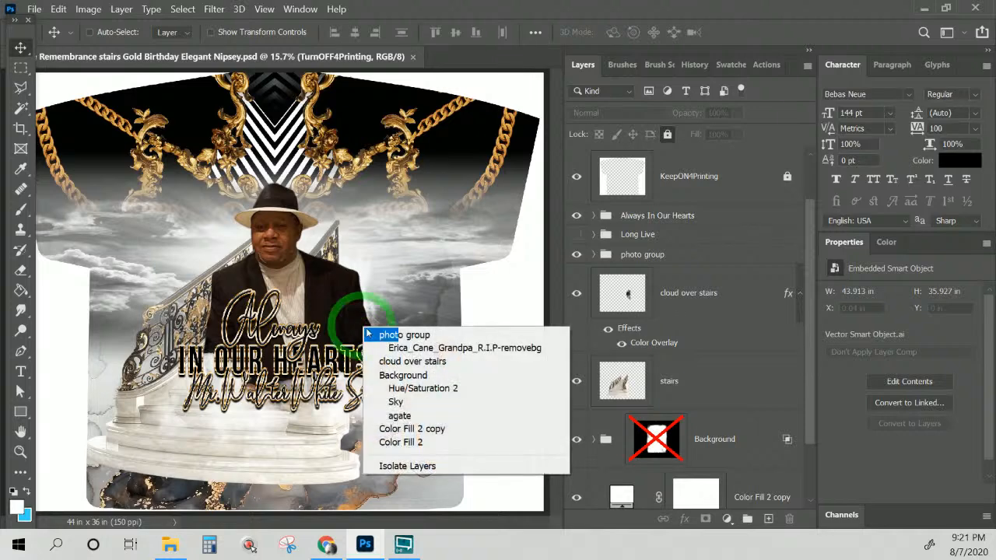
click(396, 352)
scroll(739, 440, down, 2)
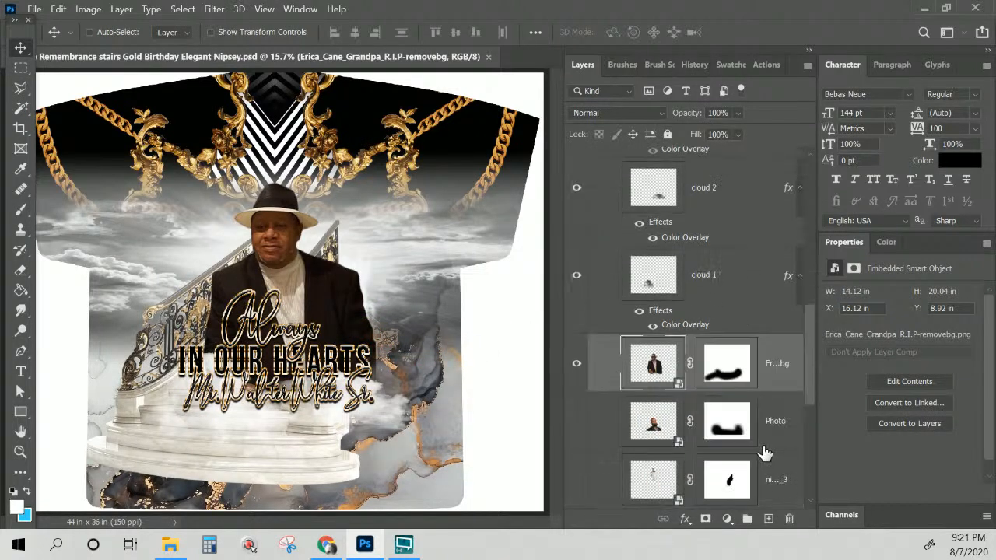
double_click(778, 364)
text(Photo 2)
key(Return)
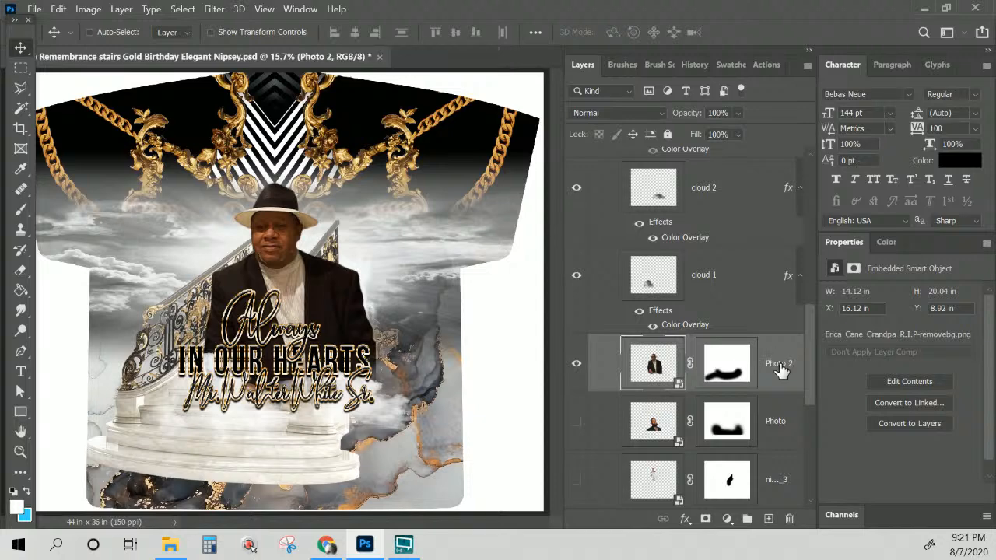
- Try painting over the man on the Photo 2 layer mask with a black Brush of size 900
click(712, 377)
click(20, 209)
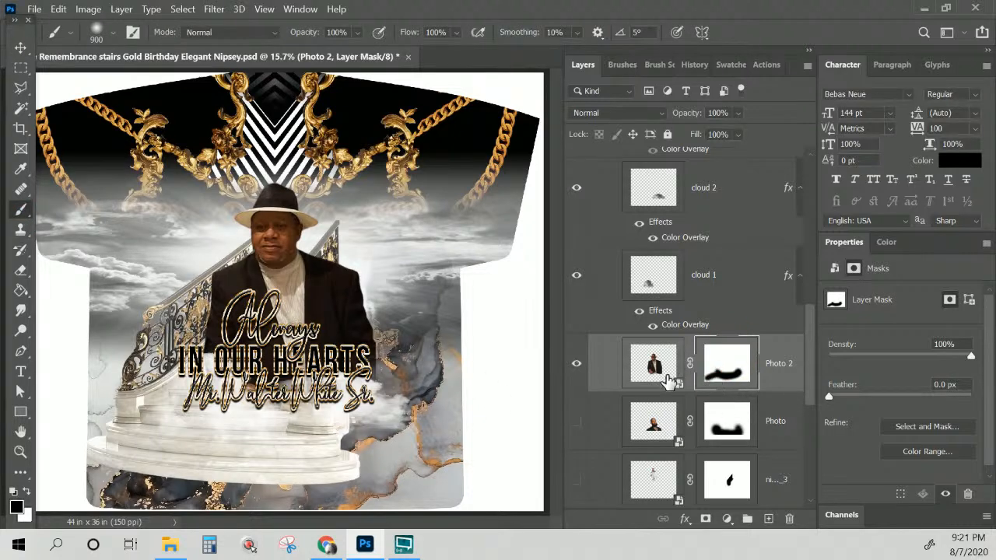
mouse_move(409, 362)
mouse_down()
mouse_move(335, 312)
mouse_move(303, 389)
mouse_move(257, 327)
mouse_up()
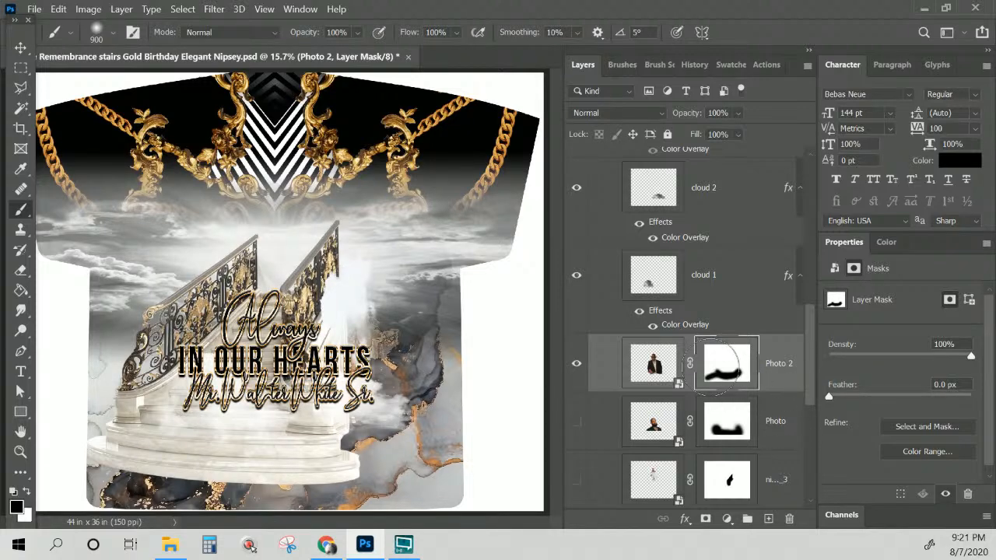
shift+click(729, 366)
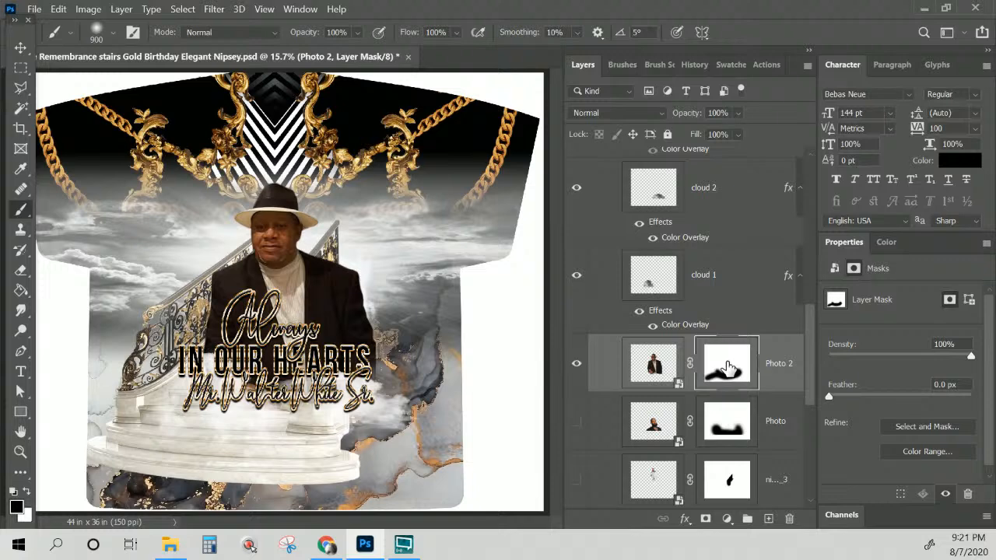
shift+click(730, 369)
shift+click(730, 370)
- Paint with foreground color 000000 on the Photo 2 layer mask beside the man's jacket sleeve, and save the template
click(19, 512)
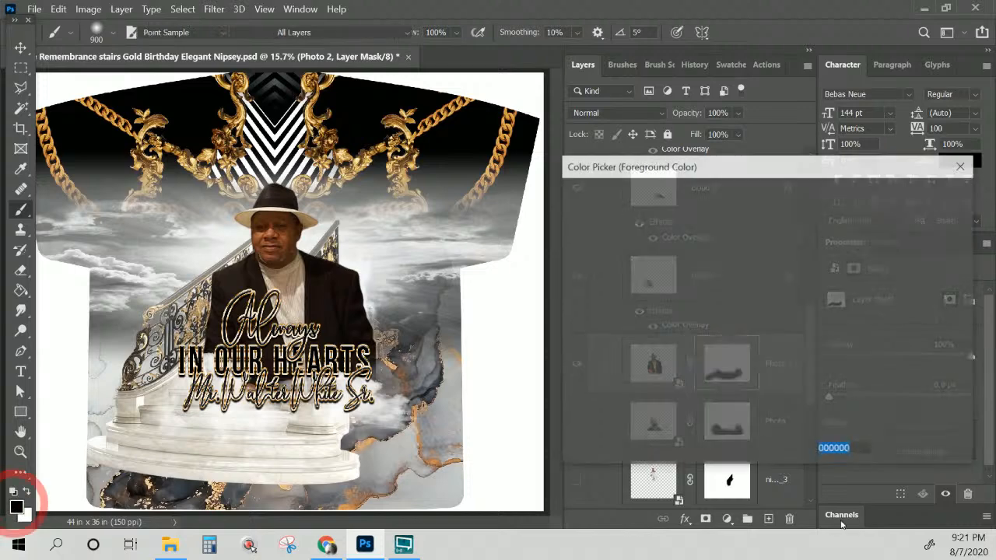
click(920, 195)
click(753, 381)
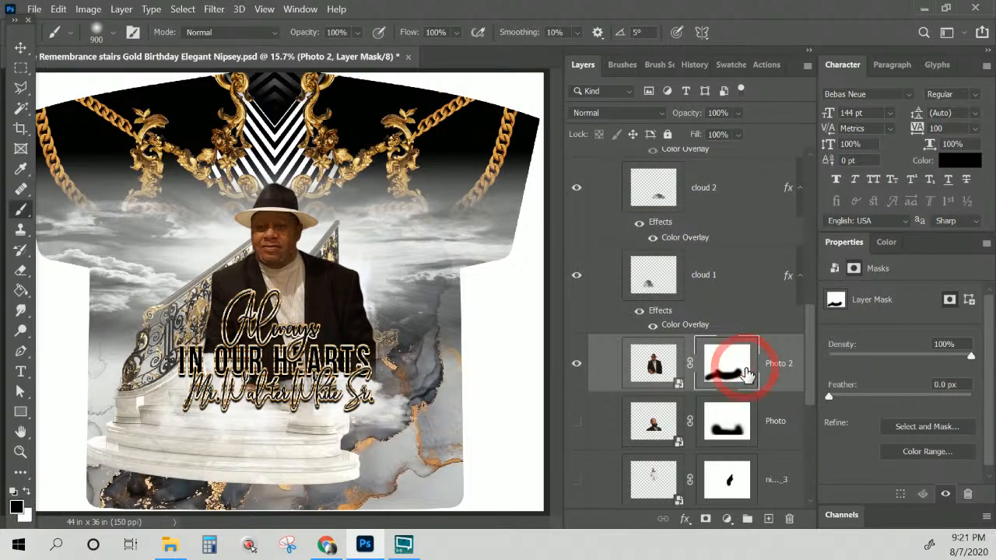
click(405, 339)
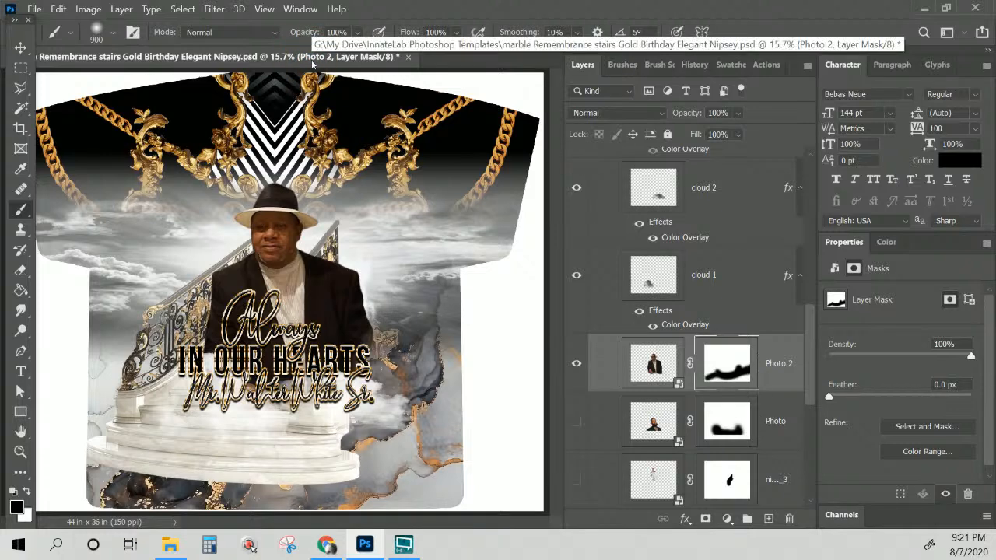
key(ctrl+s)
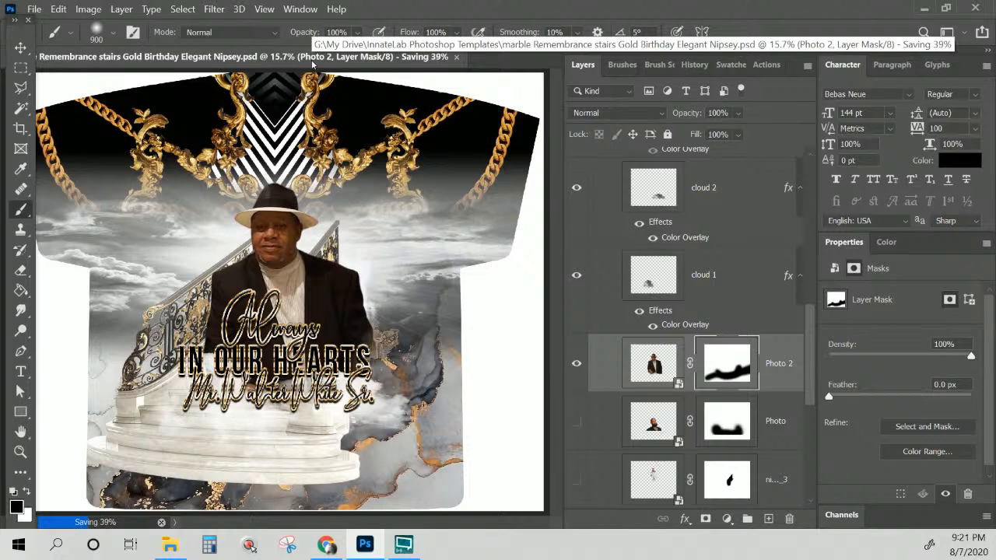
- Rotate the Photo 2 layer by about 4.8° and shift the man slightly left and down over the stairs
click(21, 47)
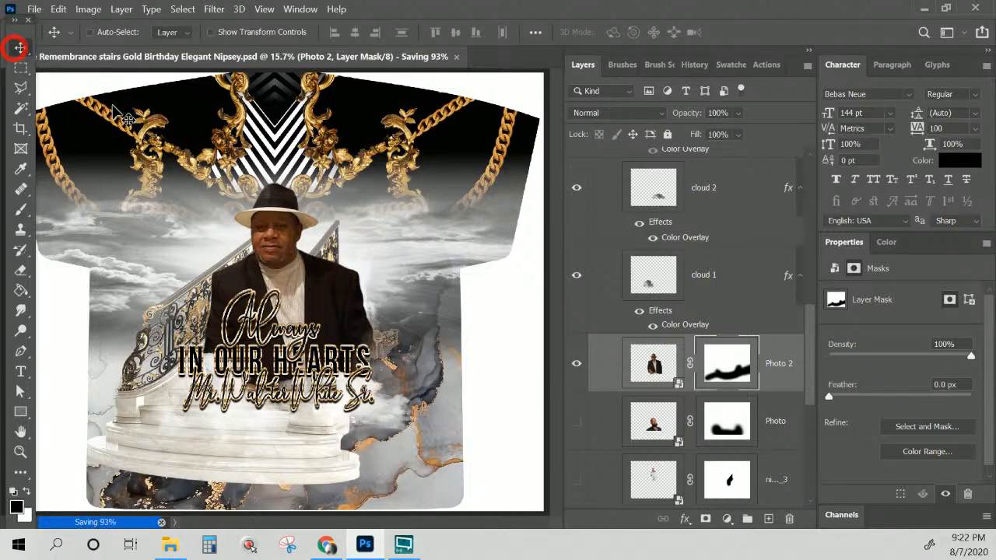
right_click(315, 285)
click(343, 297)
key(ctrl+t)
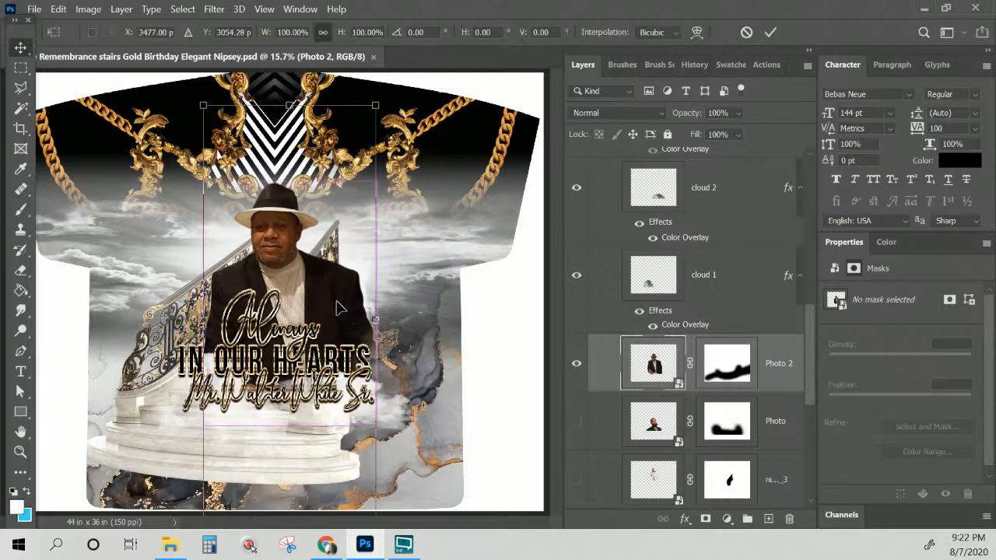
drag(383, 90, 404, 95)
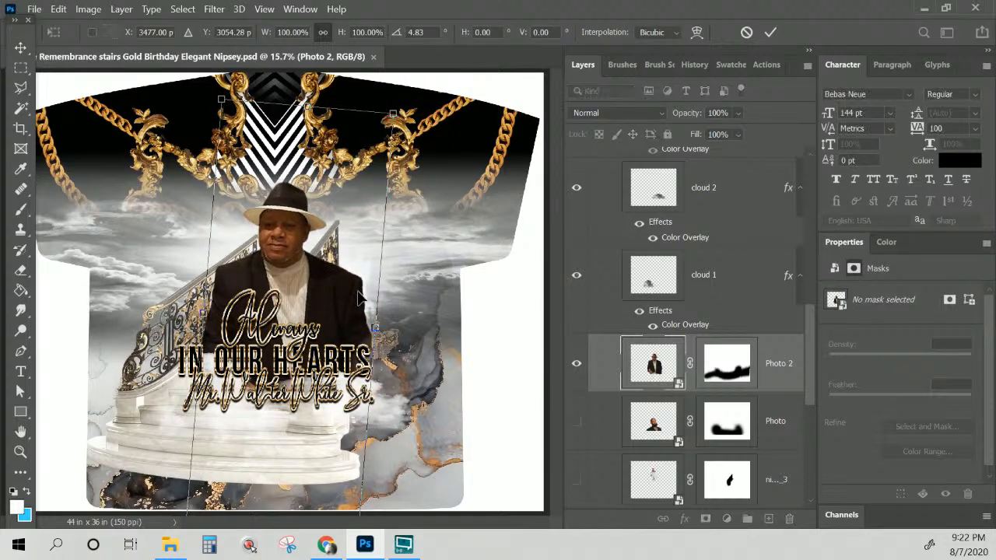
drag(358, 294, 324, 315)
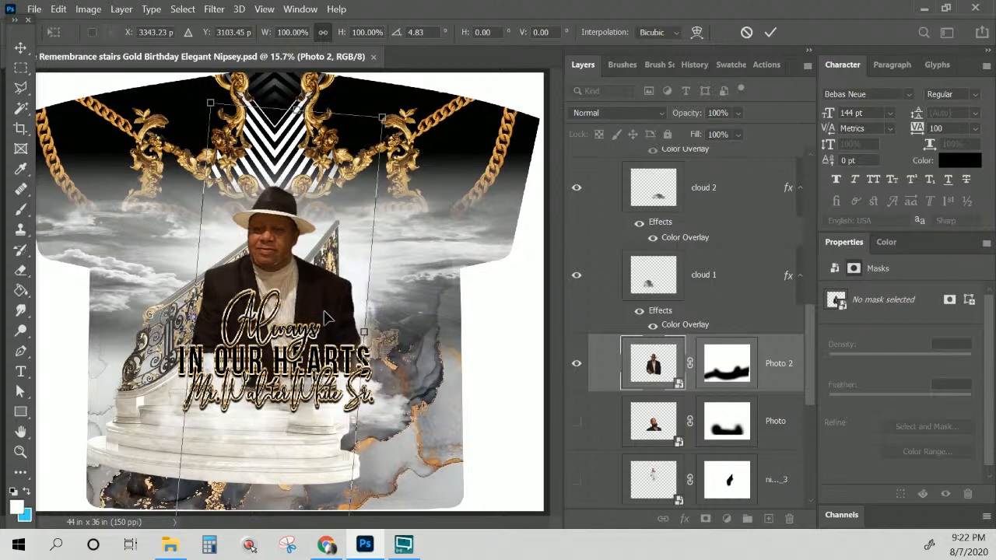
key(Return)
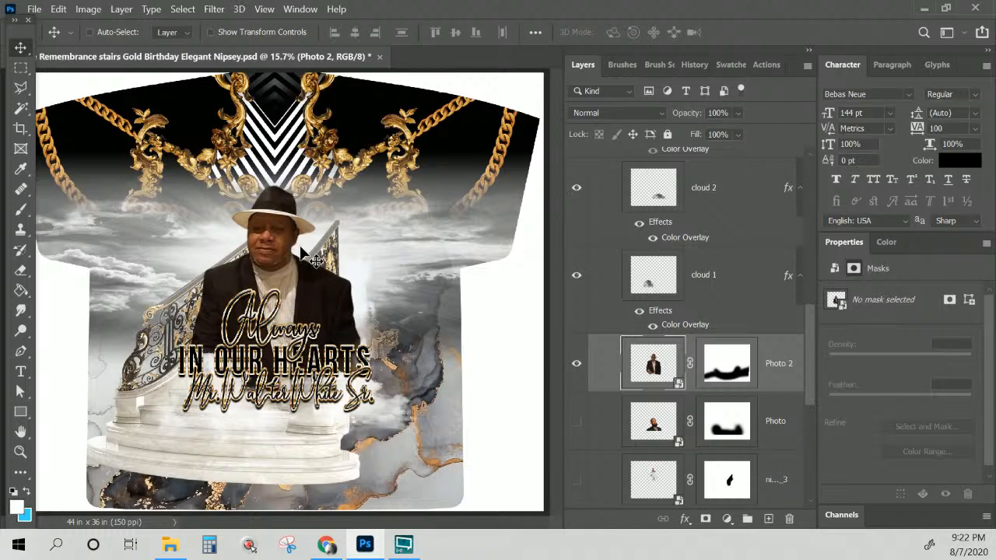
- Stretch the Always text horizontally to about 117% of its width, keeping its height at 100%
right_click(303, 329)
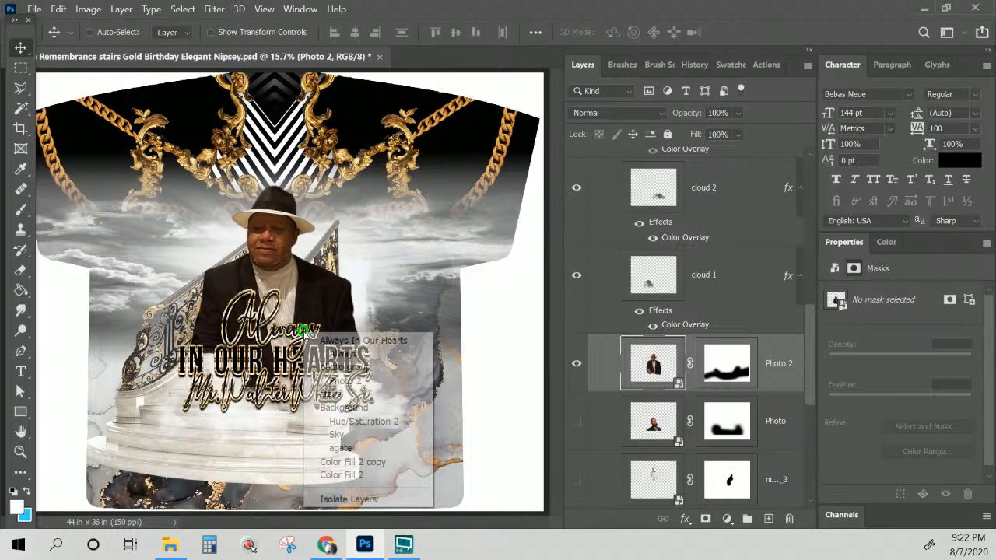
click(339, 354)
key(ctrl+t)
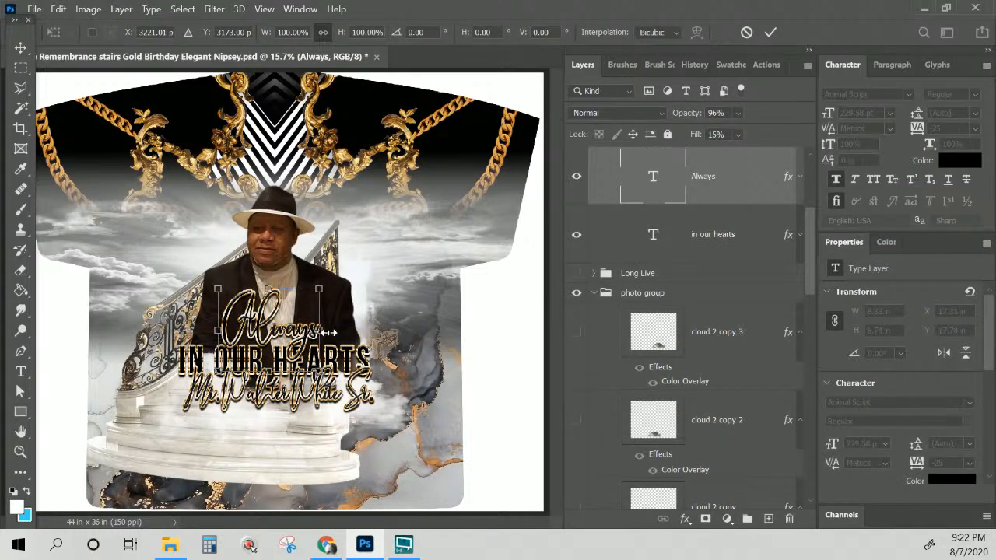
drag(319, 331, 333, 331)
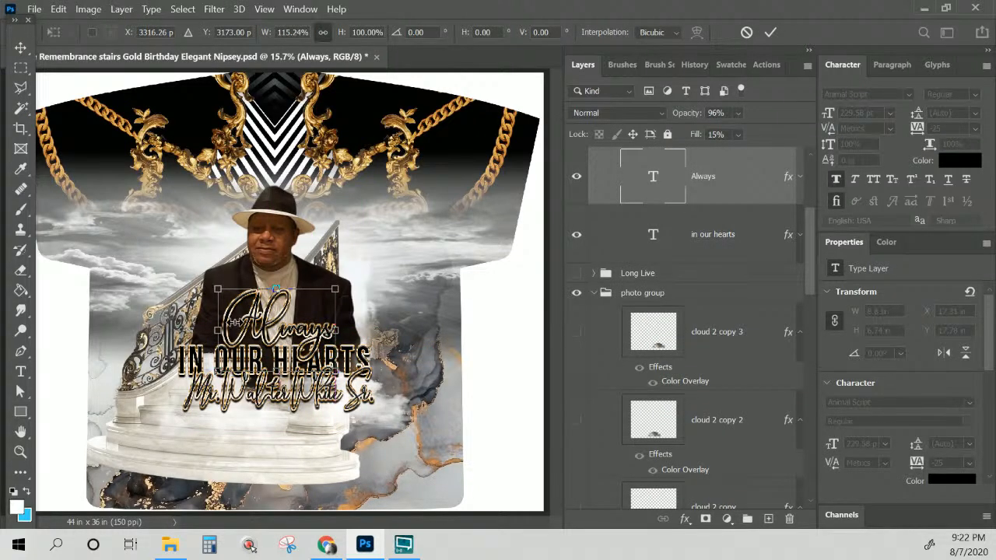
drag(218, 331, 214, 333)
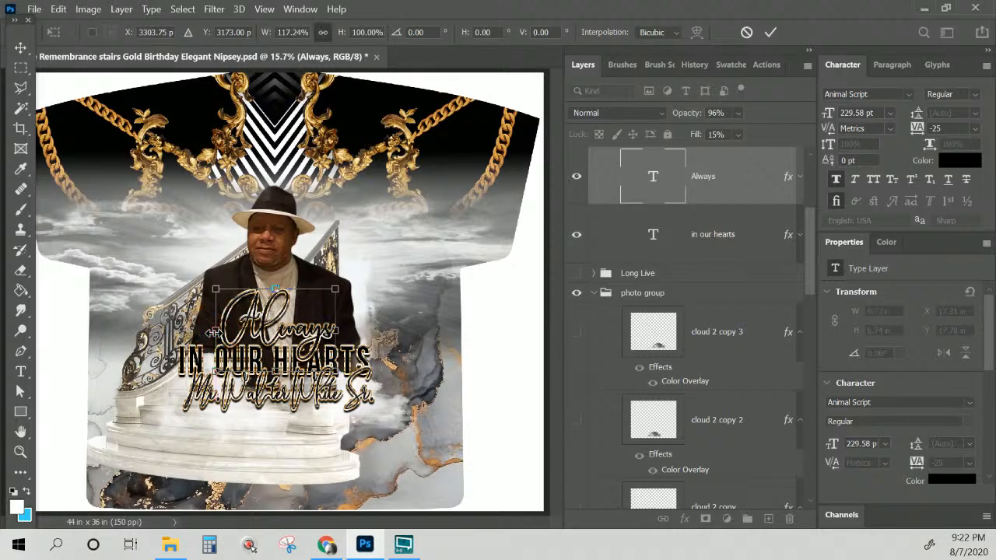
key(Return)
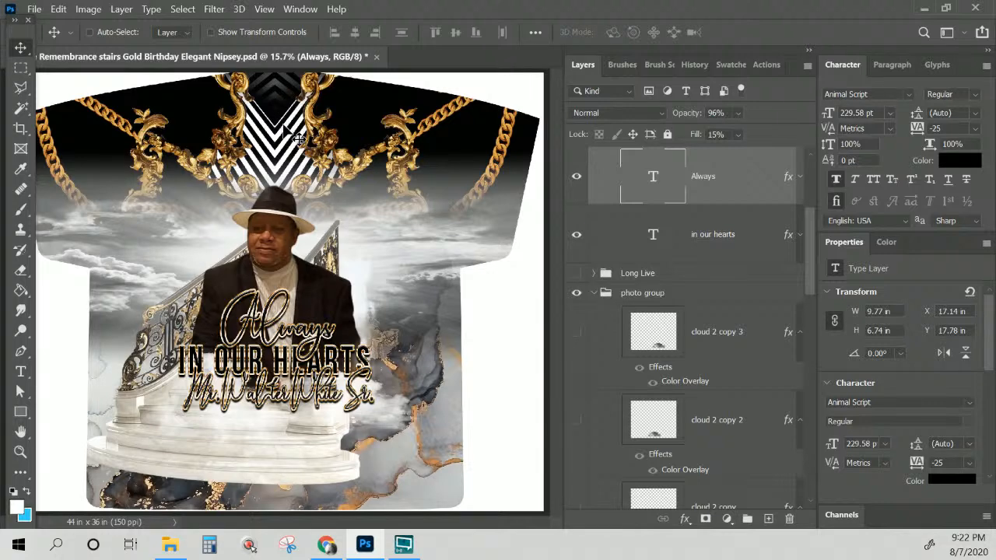
key(ctrl+s)
- Collapse the photo group and re-enable the disabled layer mask on the Background group
click(594, 294)
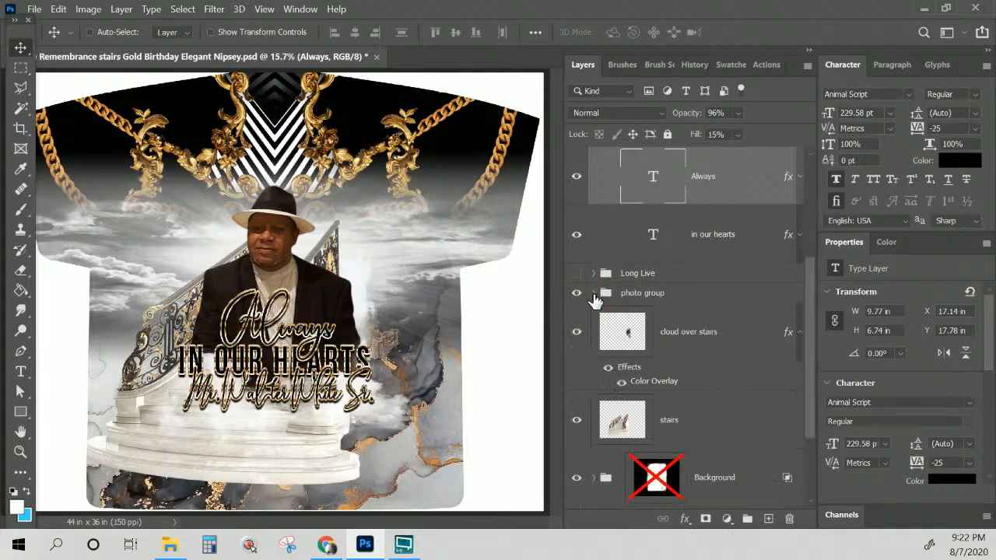
scroll(617, 417, down, 2)
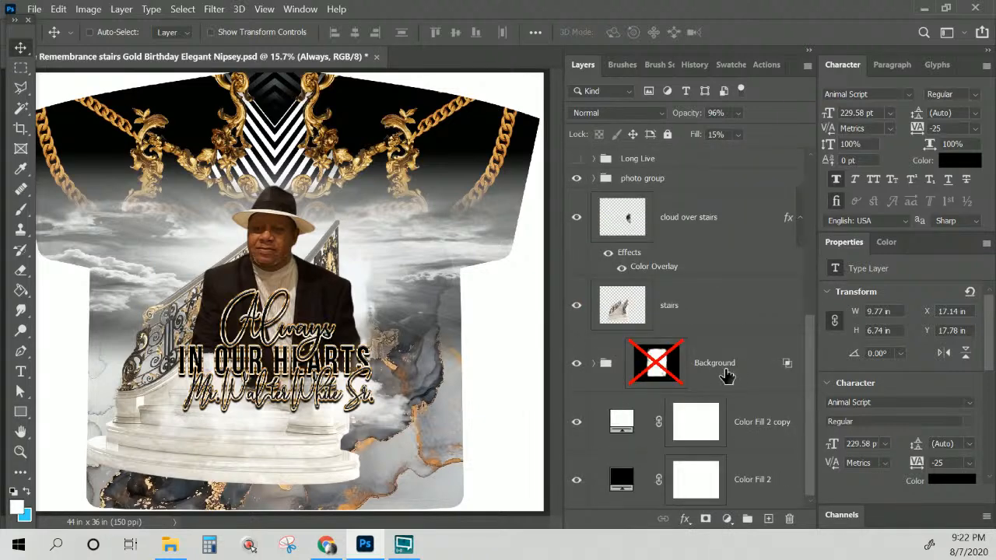
click(725, 364)
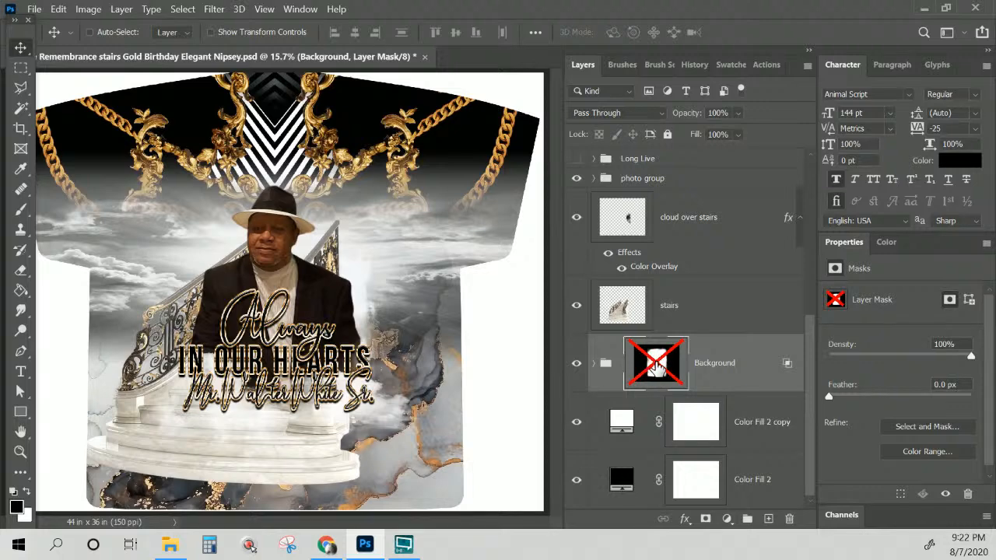
shift+click(657, 366)
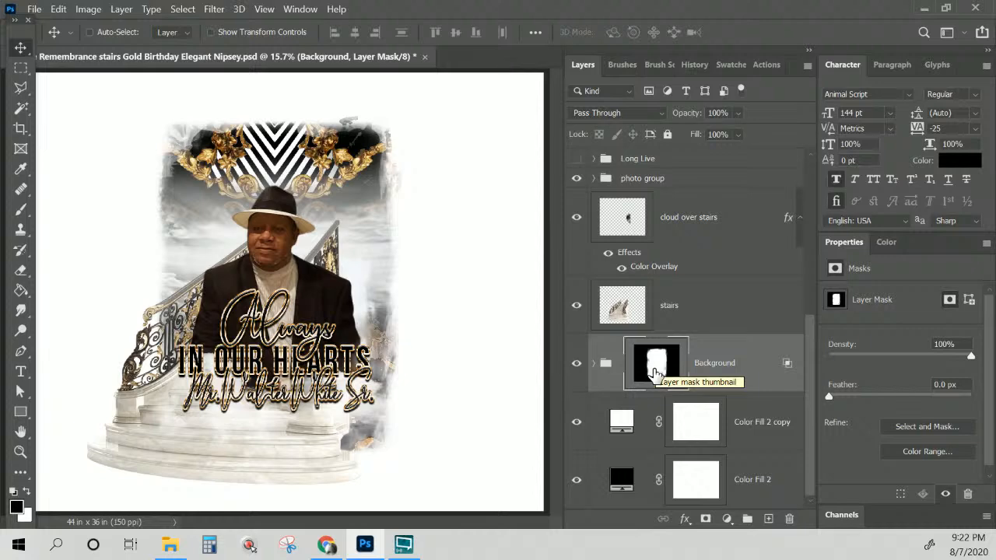
- Save the design as a separate file named marble Remembrance stairs Gold Birthday Elegant Nipsey2.psd in the InnateLab Photoshop Templates folder
click(34, 8)
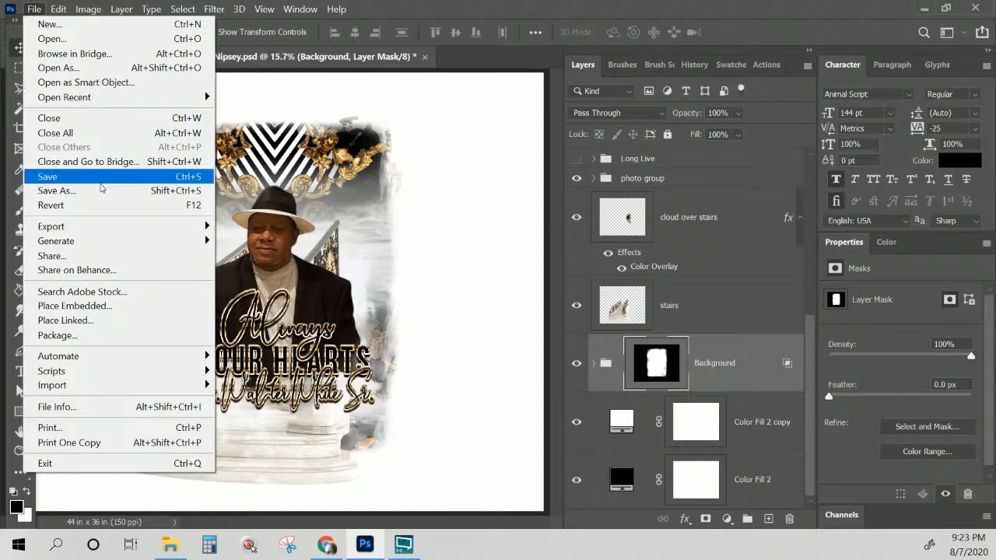
click(100, 189)
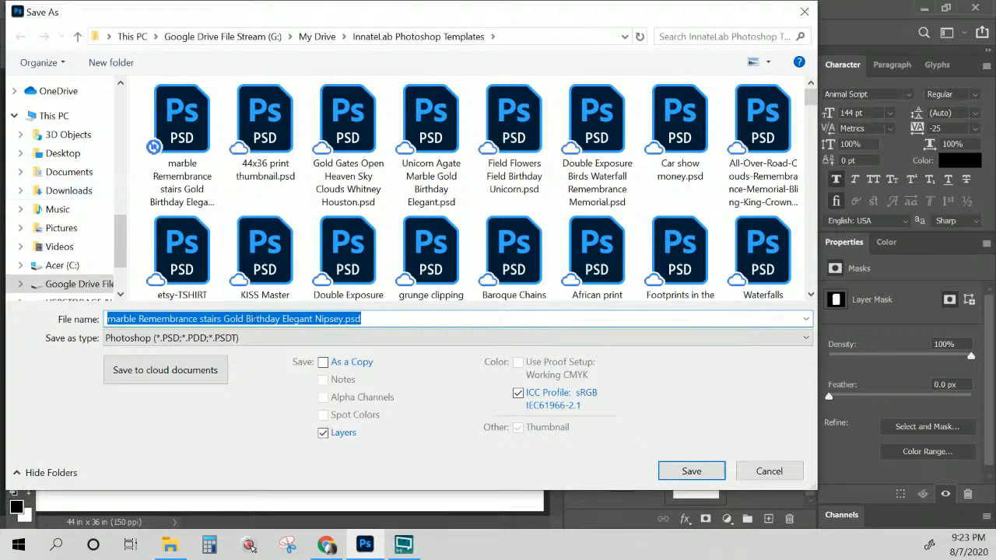
click(177, 318)
click(124, 318)
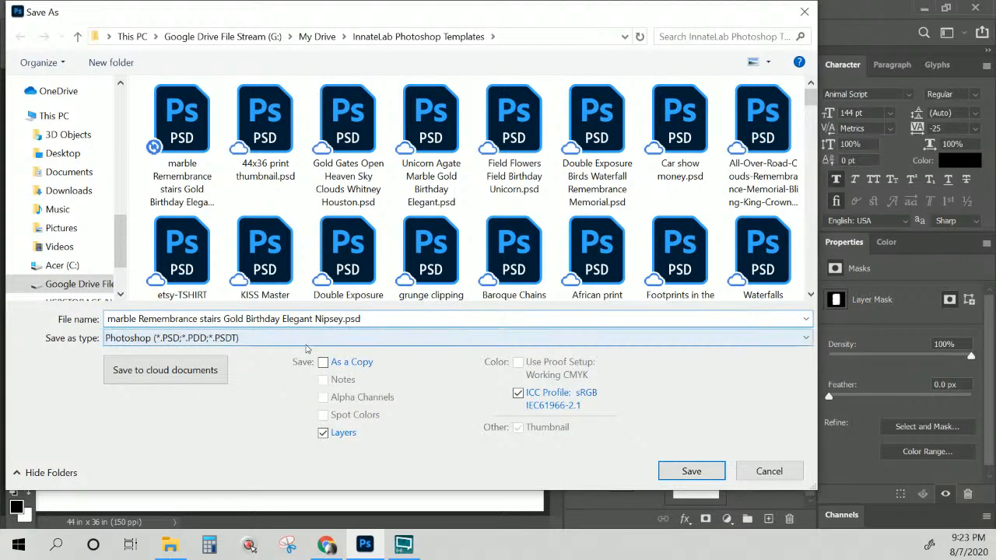
click(340, 319)
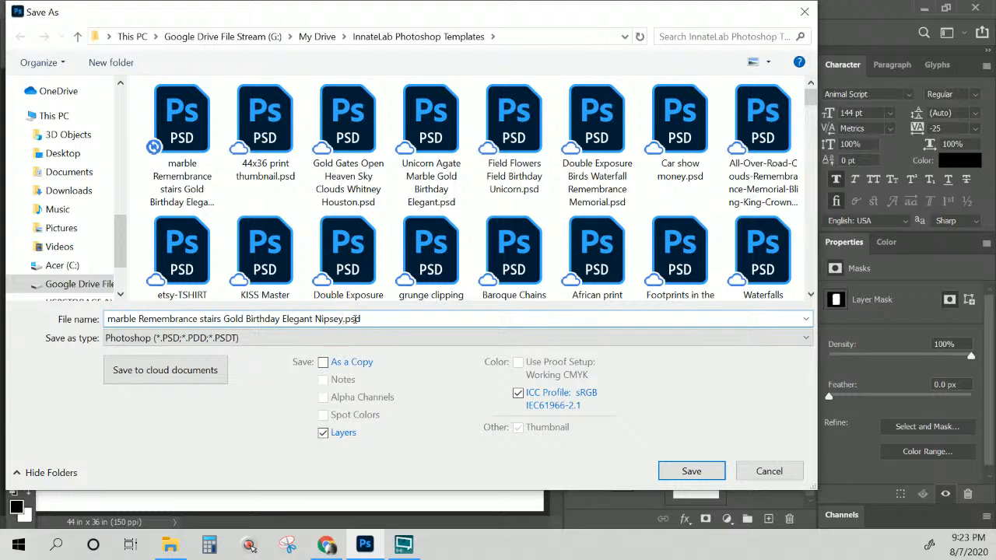
text(2)
key(Return)
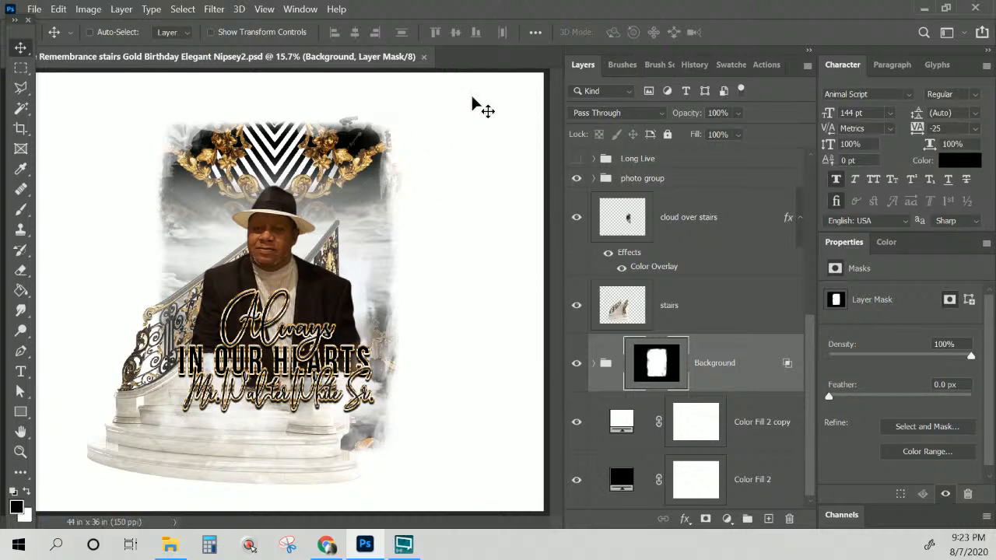
- Start a crop of the canvas with the aspect ratio set to 13 by 19
click(20, 129)
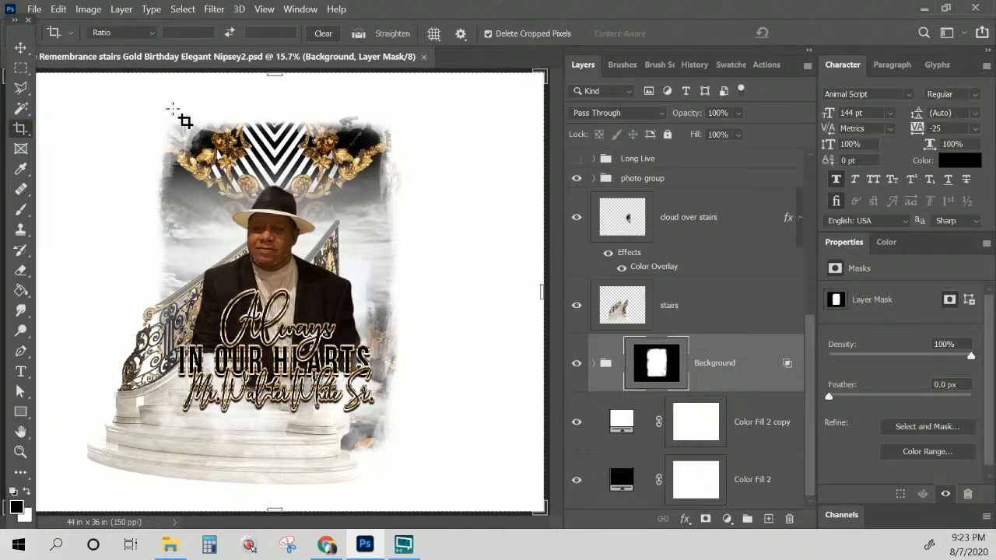
click(185, 31)
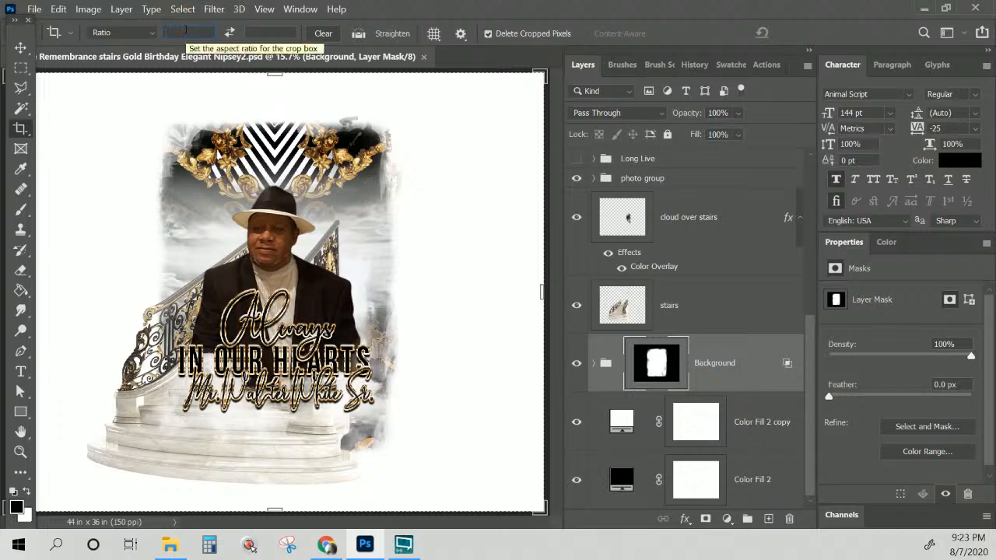
text(13)
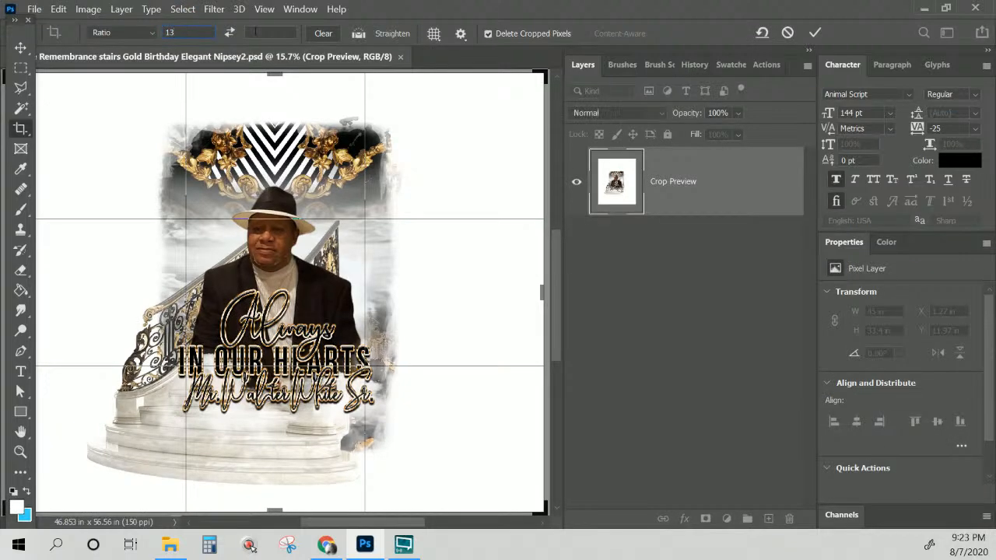
text(19)
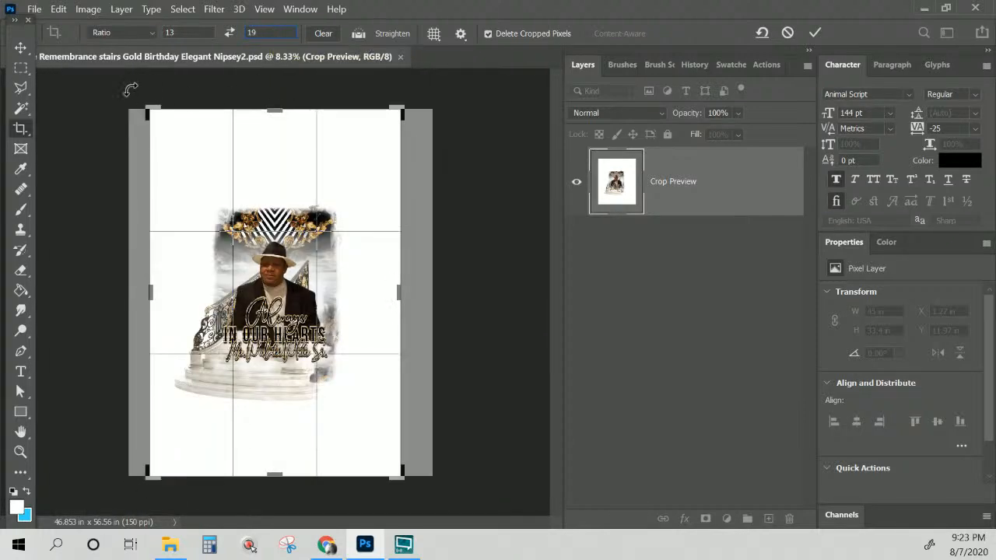
drag(149, 112, 185, 159)
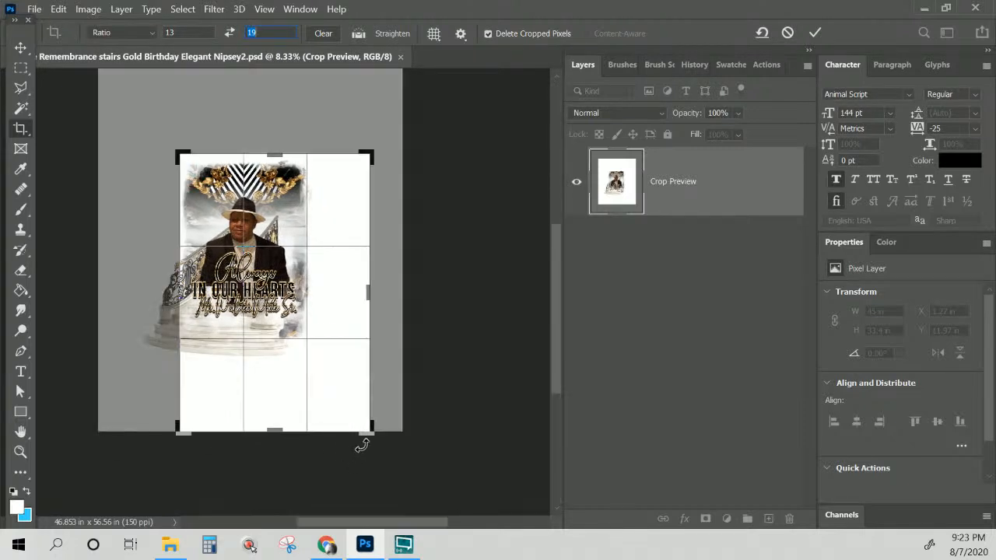
drag(370, 432, 331, 410)
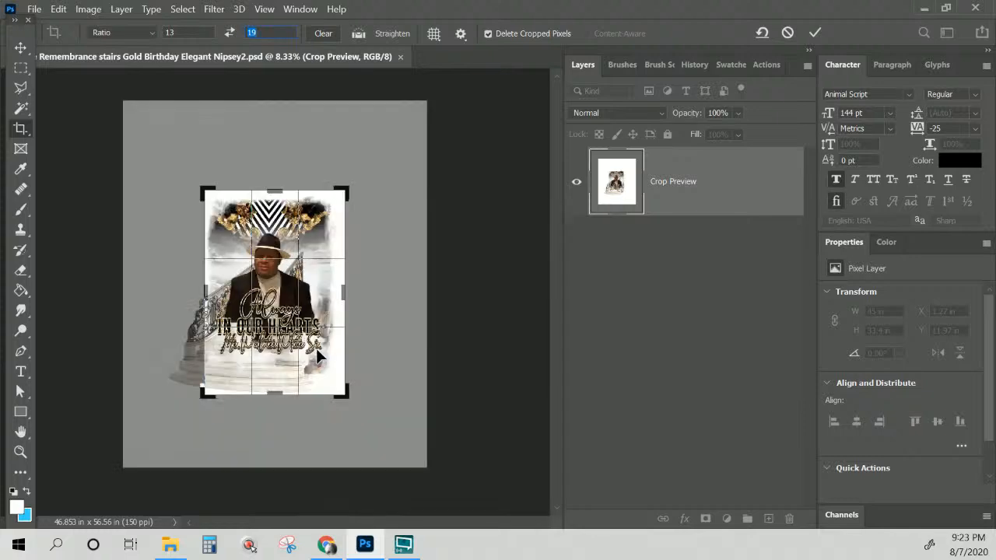
drag(316, 348, 396, 363)
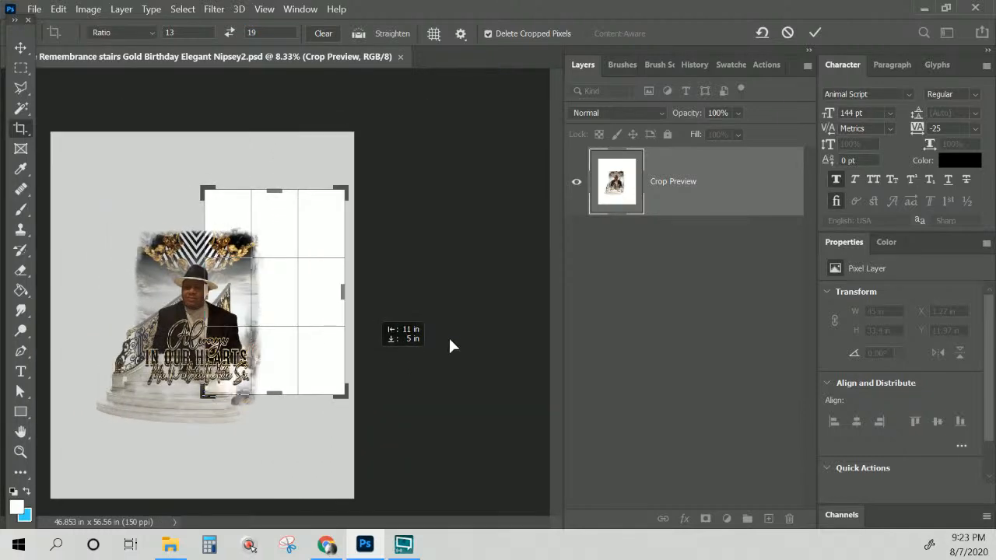
drag(449, 341, 446, 335)
drag(267, 298, 301, 327)
drag(205, 240, 209, 249)
key(BackSpace)
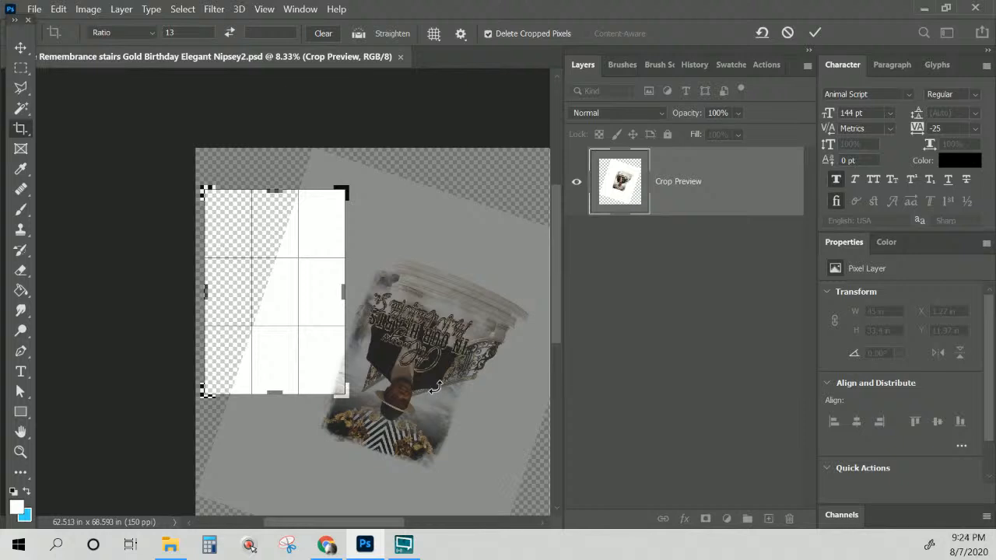
key(Escape)
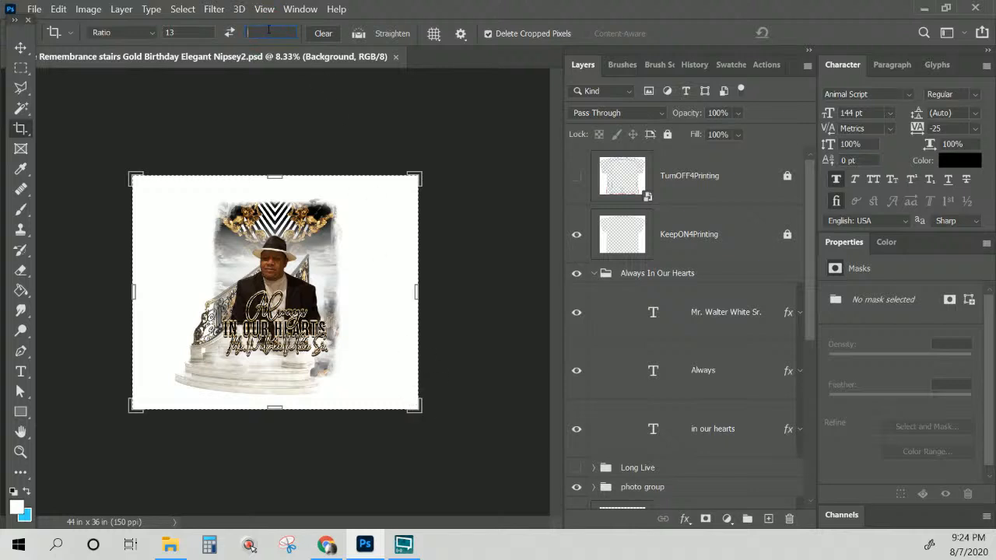
- Crop the canvas around the design at a 13 by 19 ratio to about 21.6 × 31.6 in, with Delete Cropped Pixels turned off
text(19)
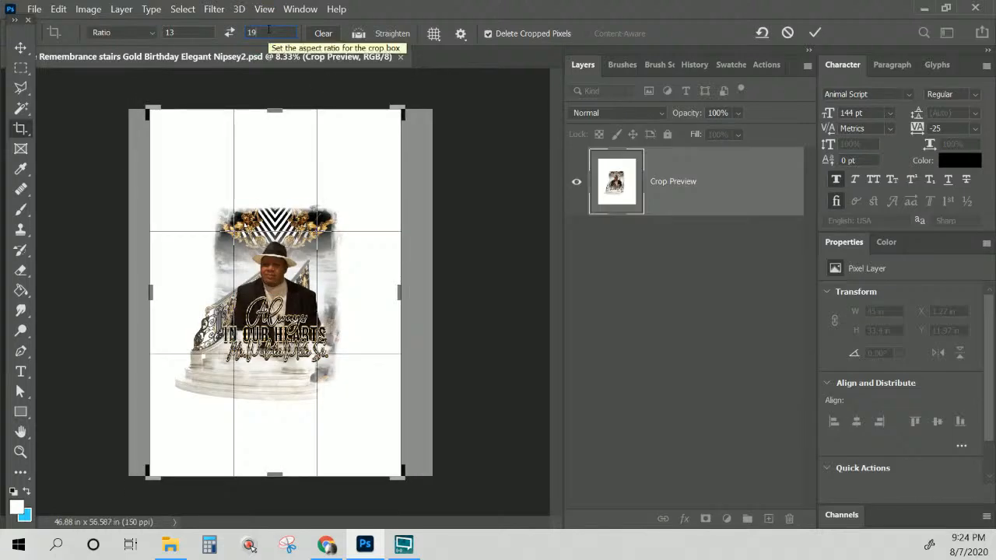
drag(150, 109, 179, 147)
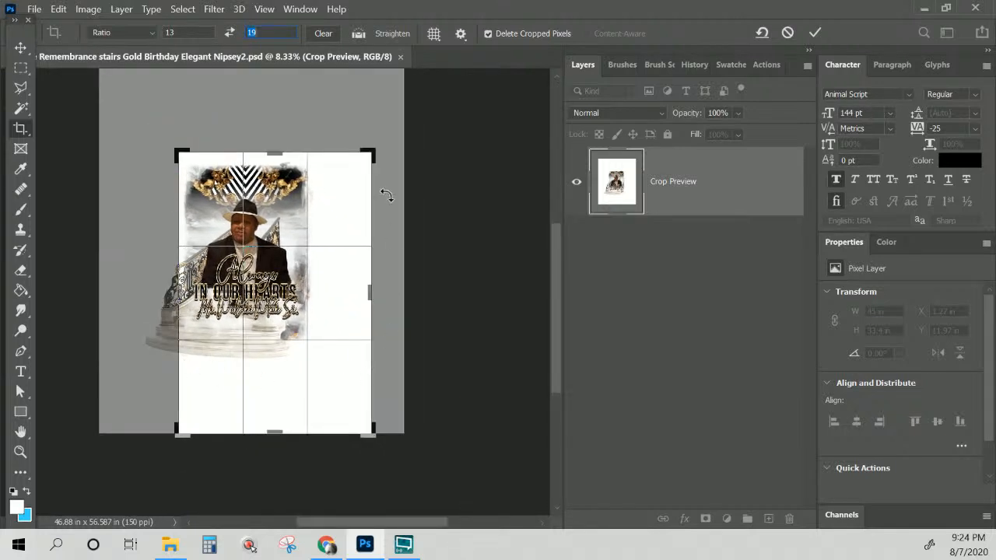
mouse_move(376, 150)
mouse_down()
mouse_move(388, 150)
mouse_move(363, 148)
mouse_up()
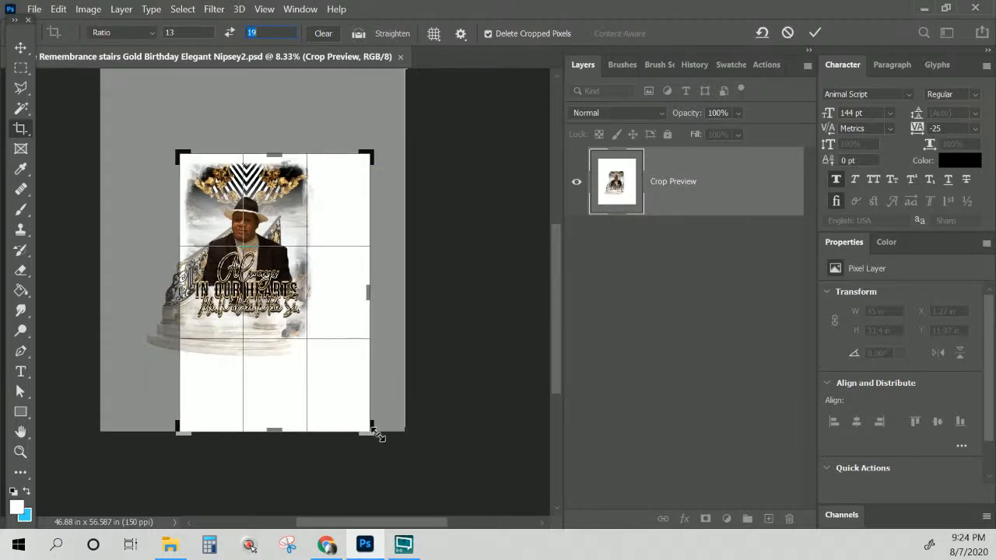
drag(371, 433, 347, 401)
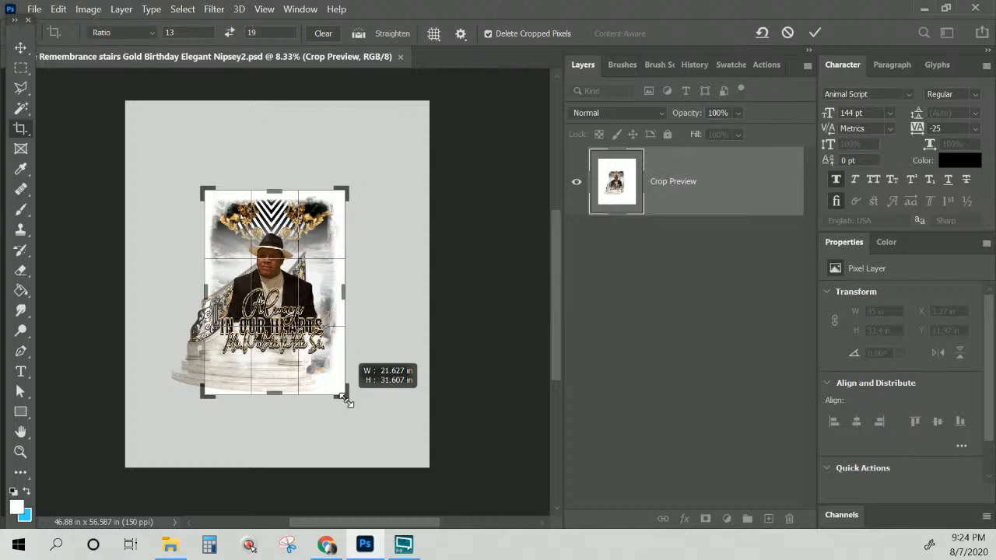
drag(348, 403, 346, 398)
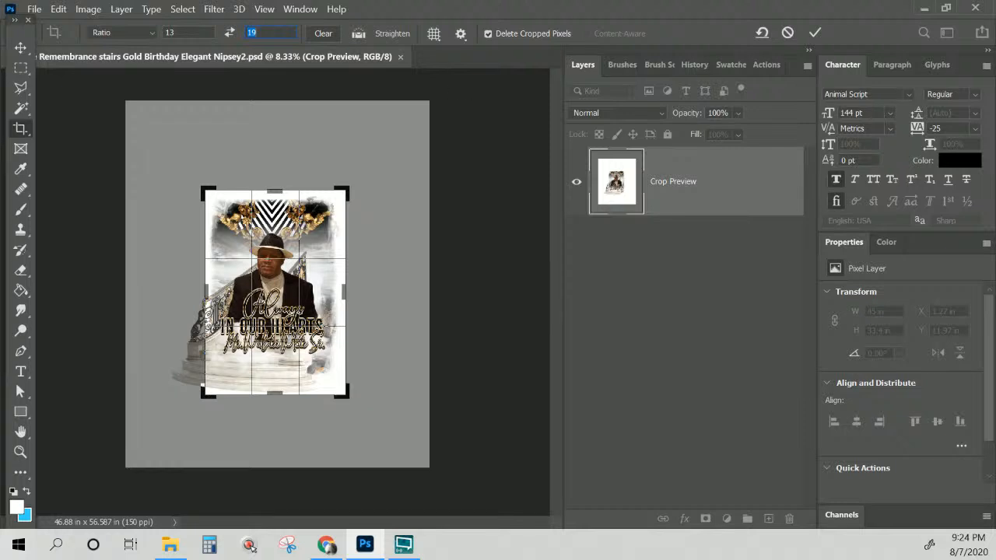
click(489, 34)
key(Return)
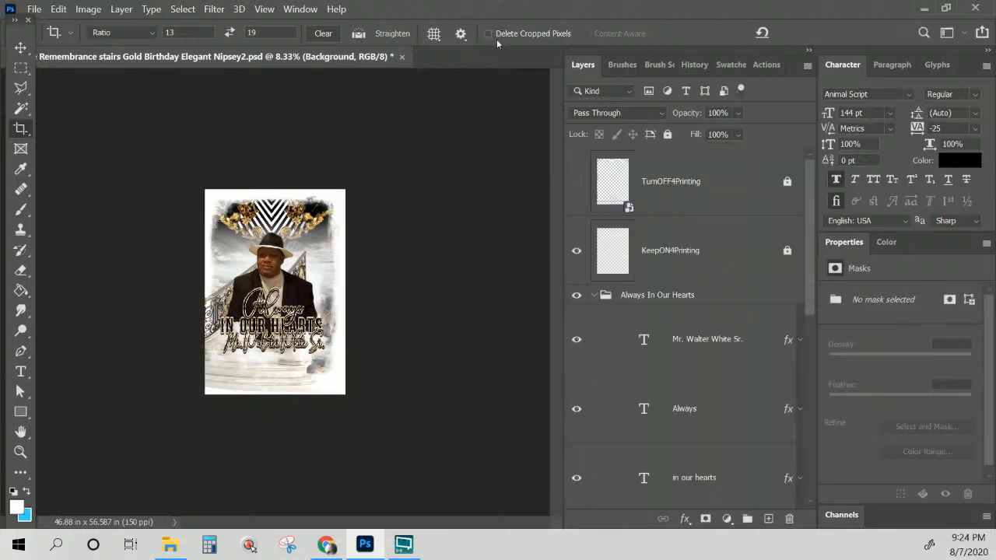
key(ctrl+0)
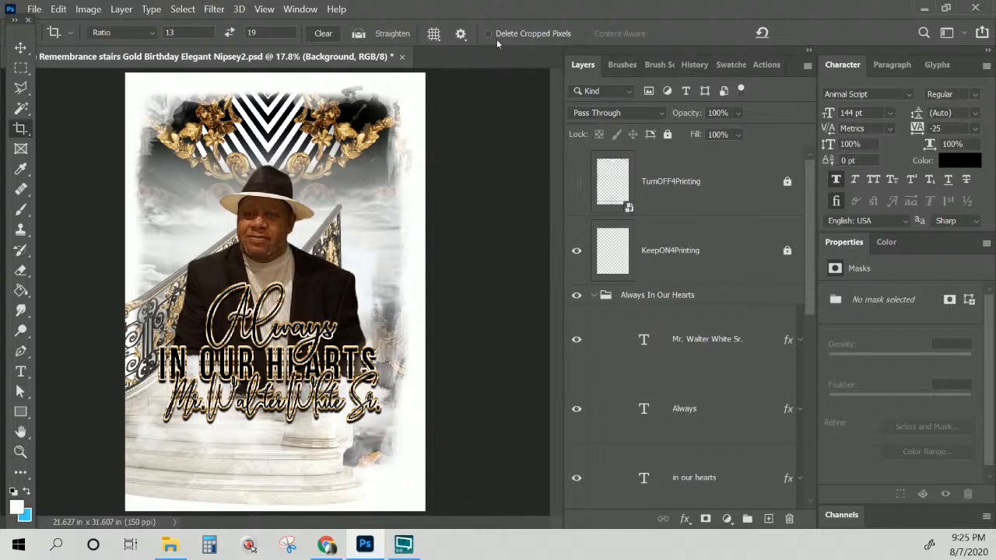
- Scale the stairs layer down to about 17.3 × 19.1 in and move it up within the masked background
click(20, 47)
right_click(282, 442)
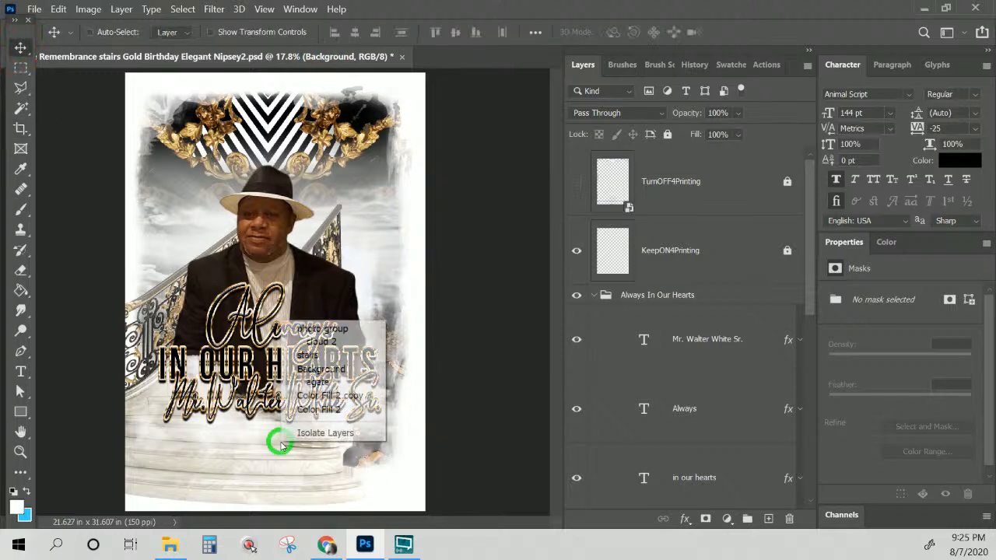
click(323, 357)
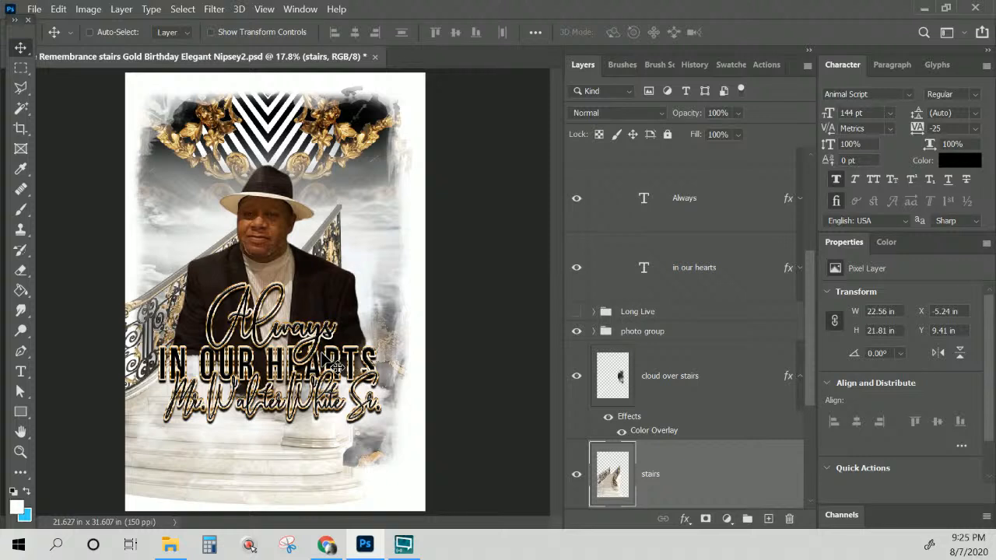
key(ctrl+t)
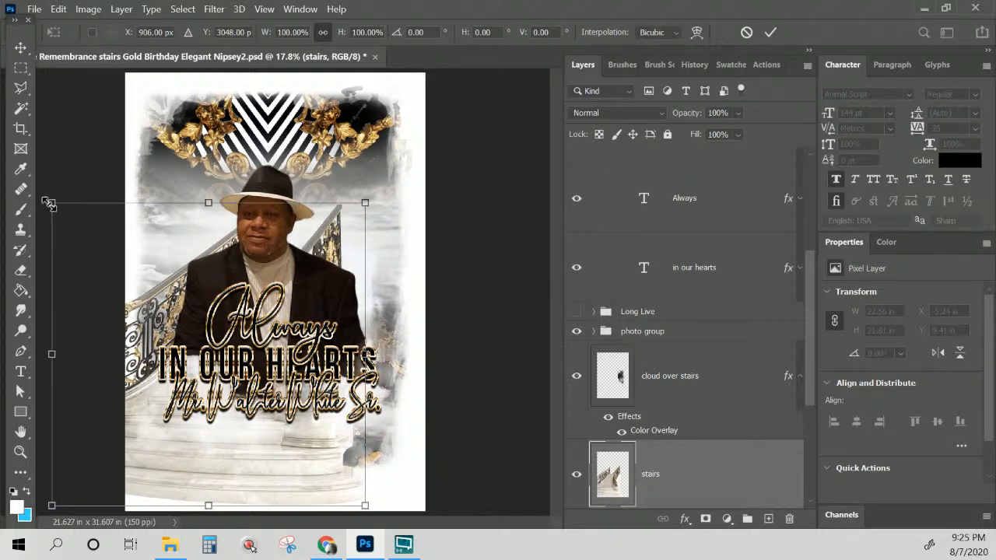
drag(52, 202, 89, 228)
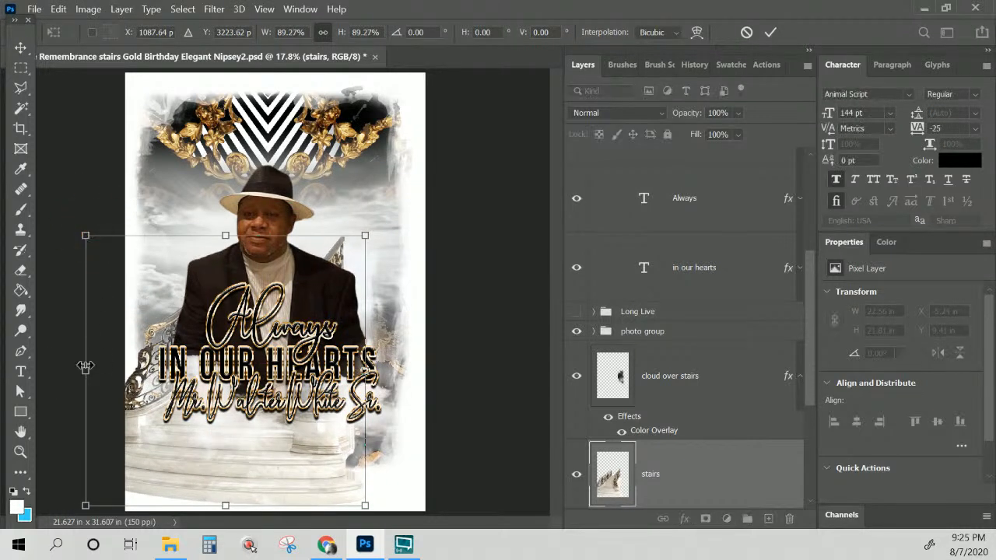
drag(86, 370, 119, 374)
drag(269, 485, 247, 435)
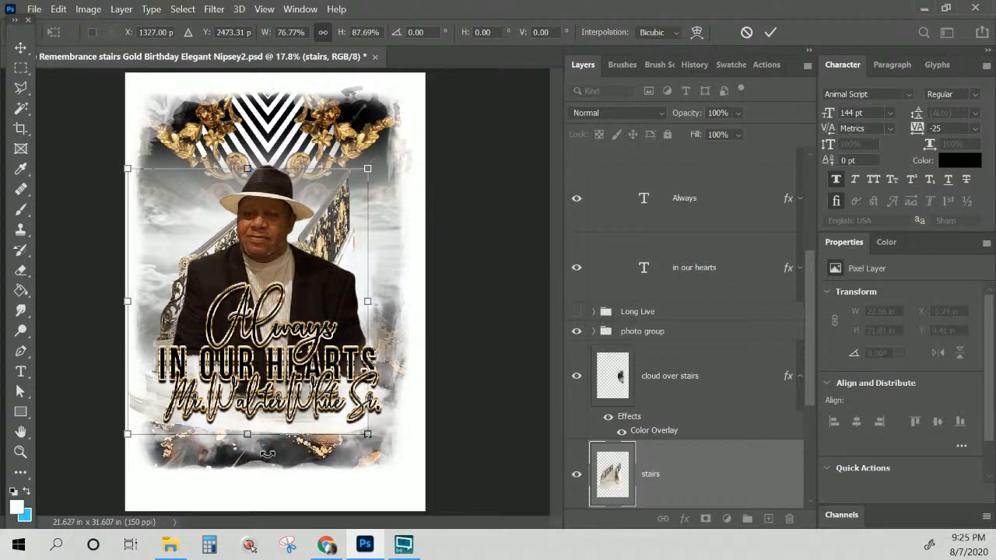
key(Return)
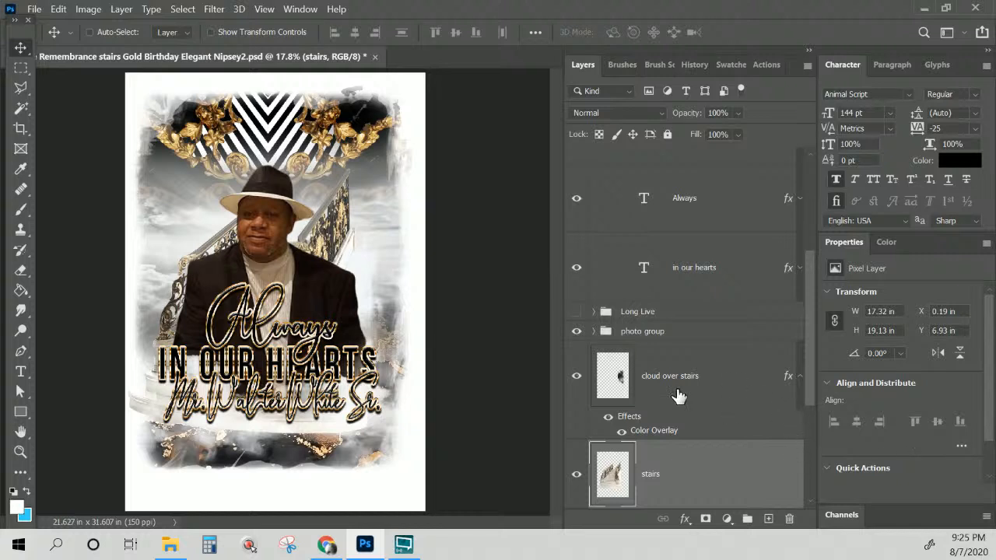
- Stretch the Background group's layer mask downward to about 106% height so it covers more of the lower canvas
scroll(679, 397, down, 3)
click(641, 349)
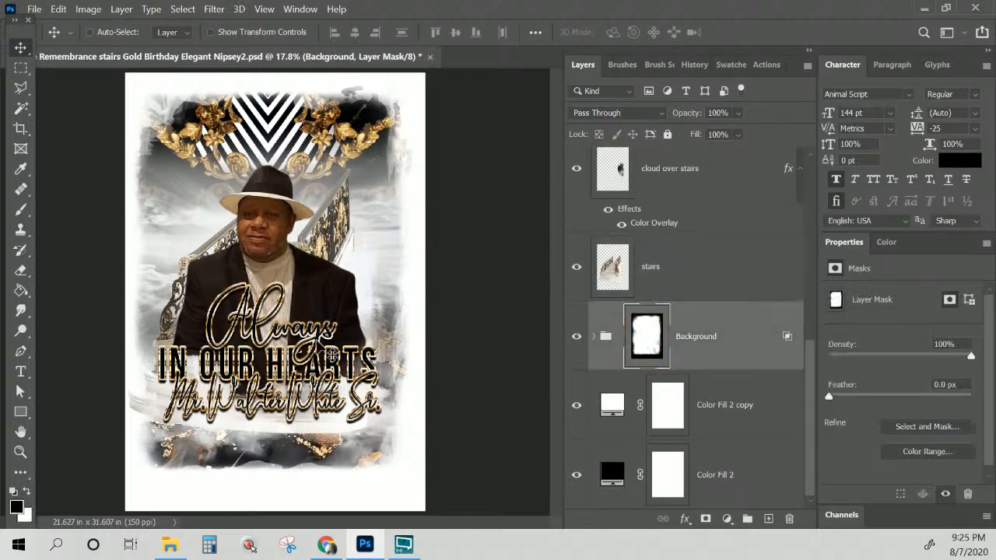
key(ctrl+t)
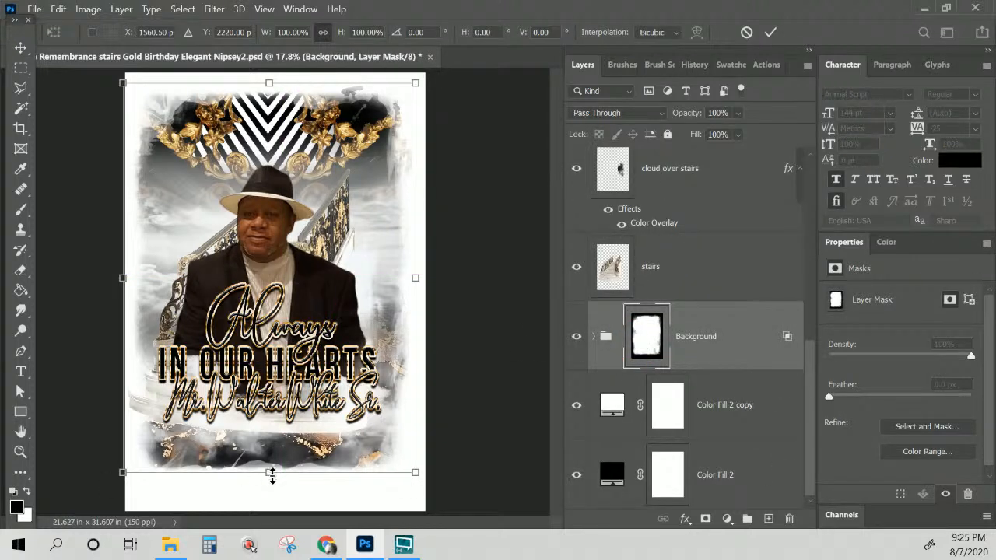
drag(272, 477, 285, 499)
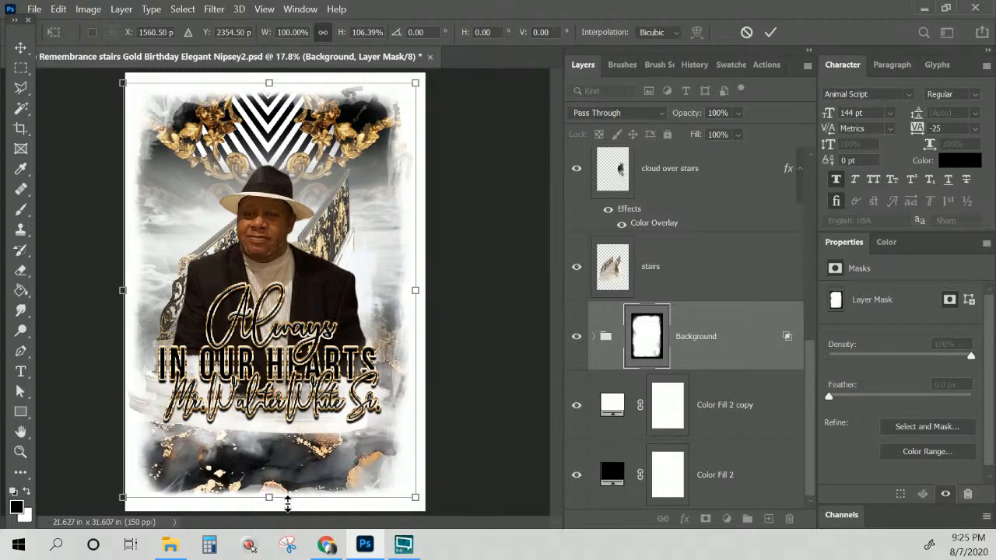
key(Return)
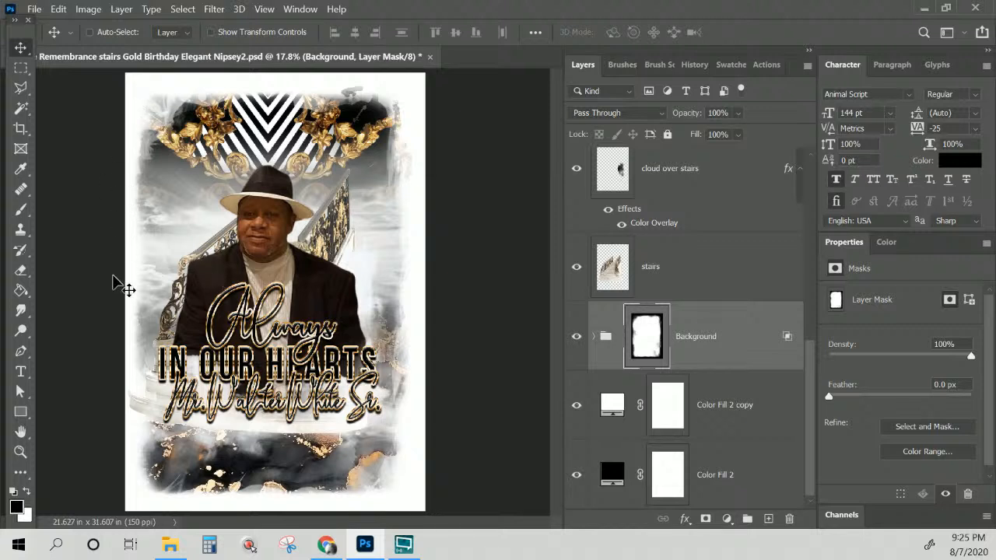
- Enlarge the stairs layer to about 18.1 × 22 in and reposition it lower over the marble background
right_click(148, 403)
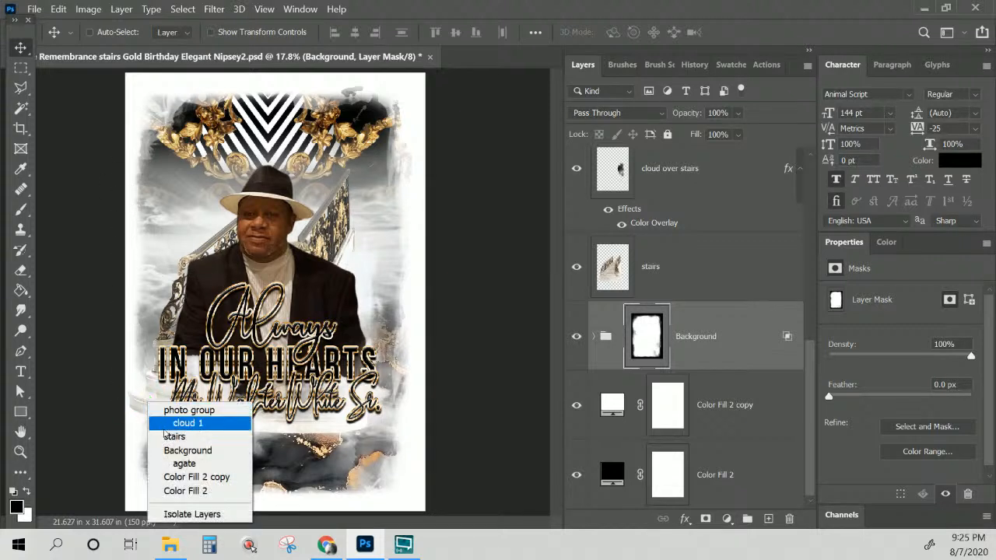
click(174, 437)
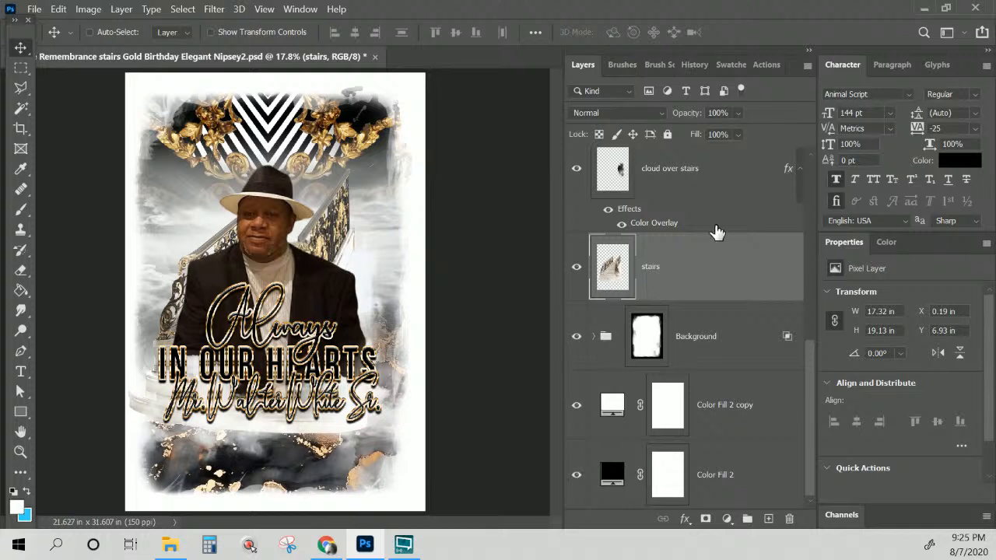
key(ctrl+t)
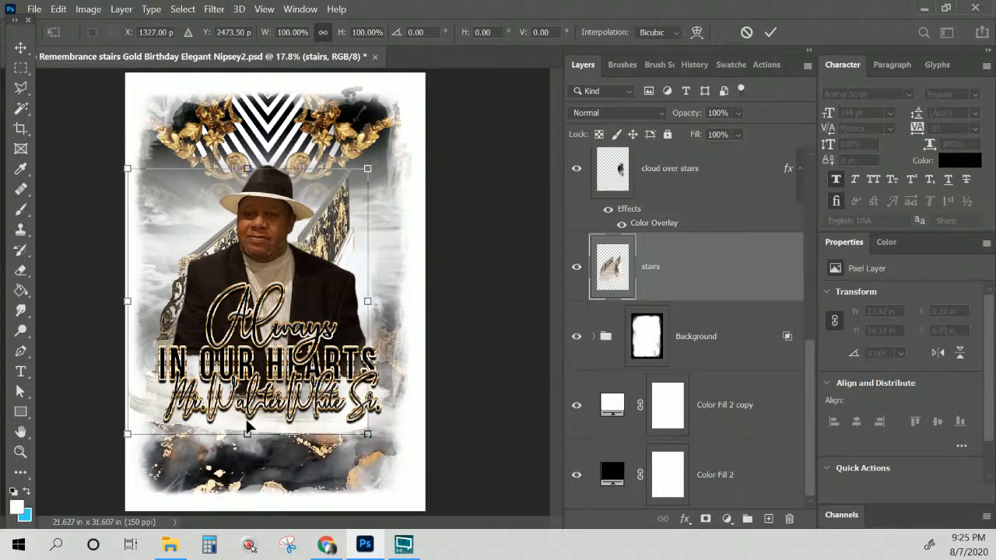
drag(305, 428, 316, 448)
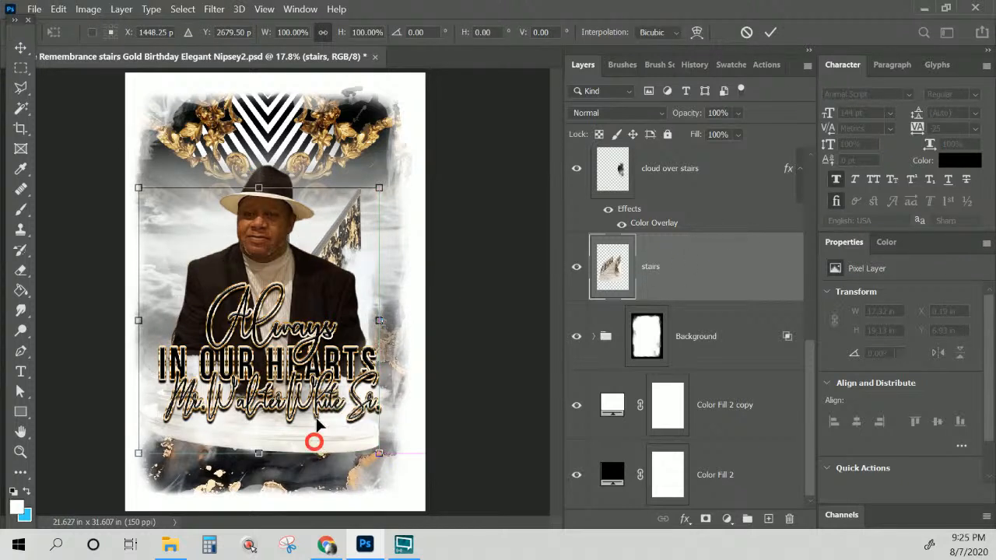
drag(259, 187, 278, 139)
mouse_move(385, 305)
mouse_down()
mouse_move(412, 300)
mouse_move(395, 294)
mouse_up()
drag(363, 235, 351, 260)
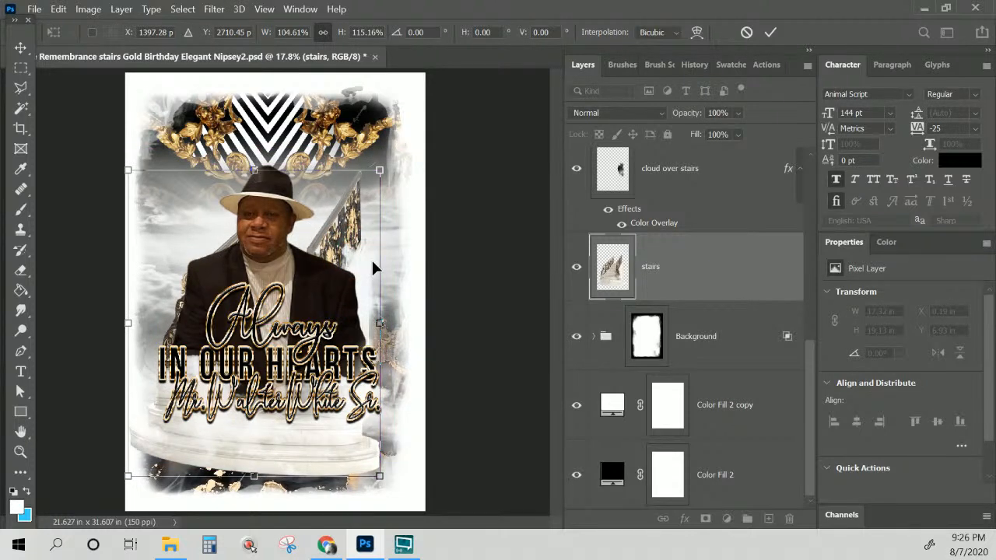
key(Return)
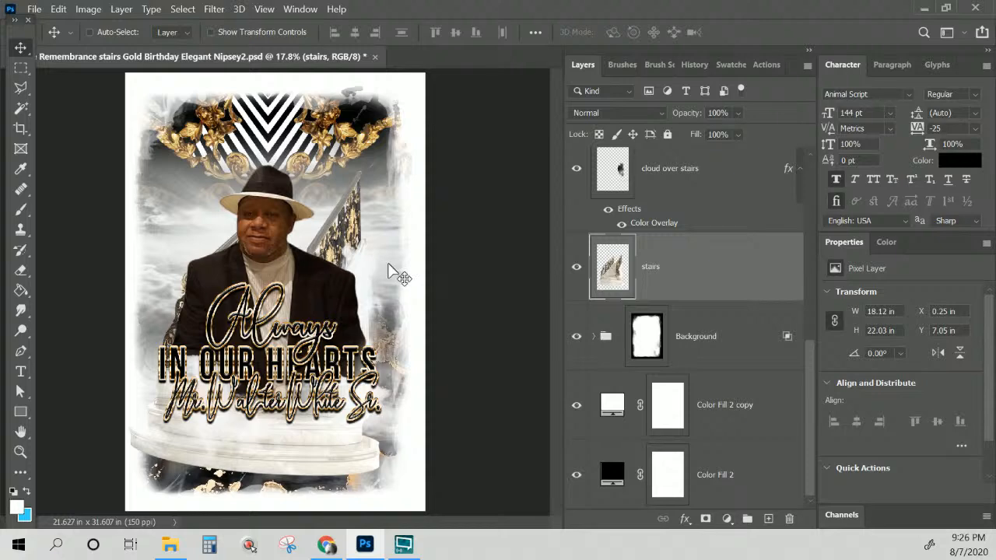
- Reduce the Sky layer's height to about 13.2 in and reposition it behind the stairs
right_click(389, 265)
click(413, 298)
drag(387, 235, 377, 194)
key(ctrl+t)
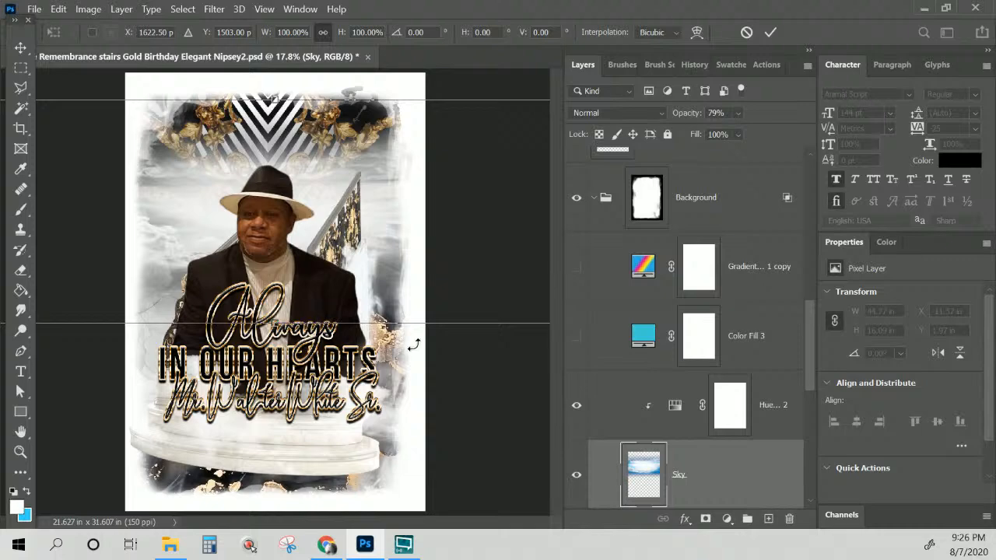
drag(412, 323, 412, 281)
drag(385, 184, 384, 206)
key(Return)
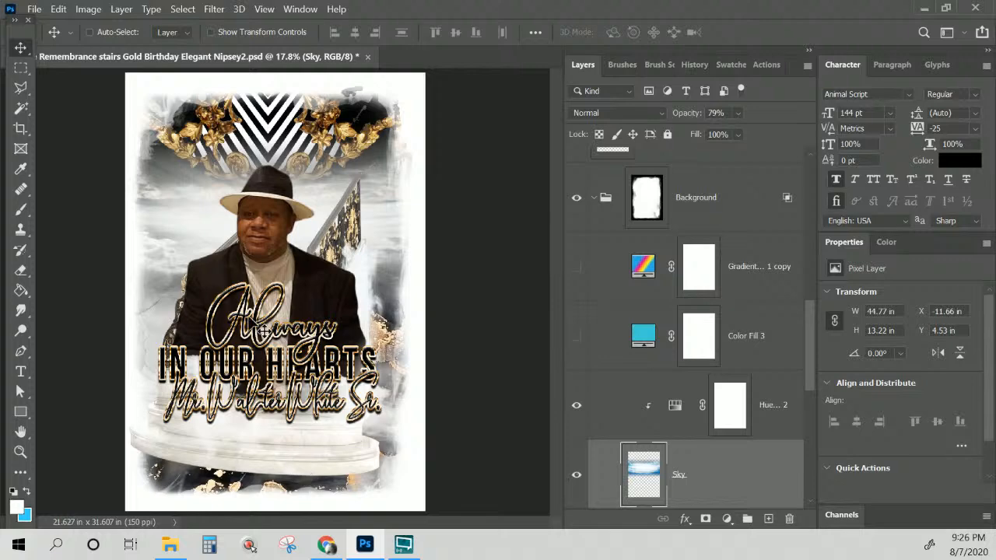
- Collapse the Always In Our Hearts text group and move the whole group down toward the base of the stairs
right_click(309, 334)
right_click(302, 330)
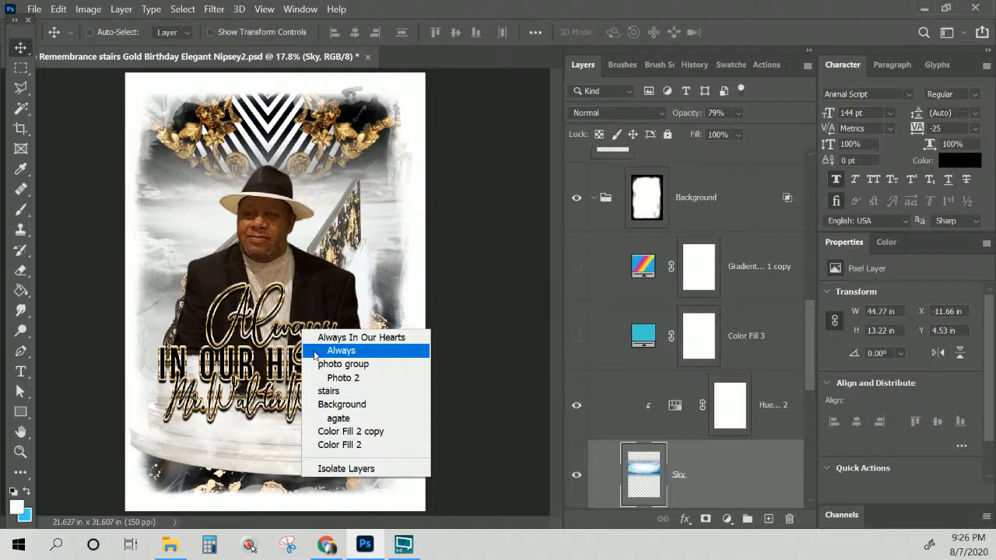
click(336, 337)
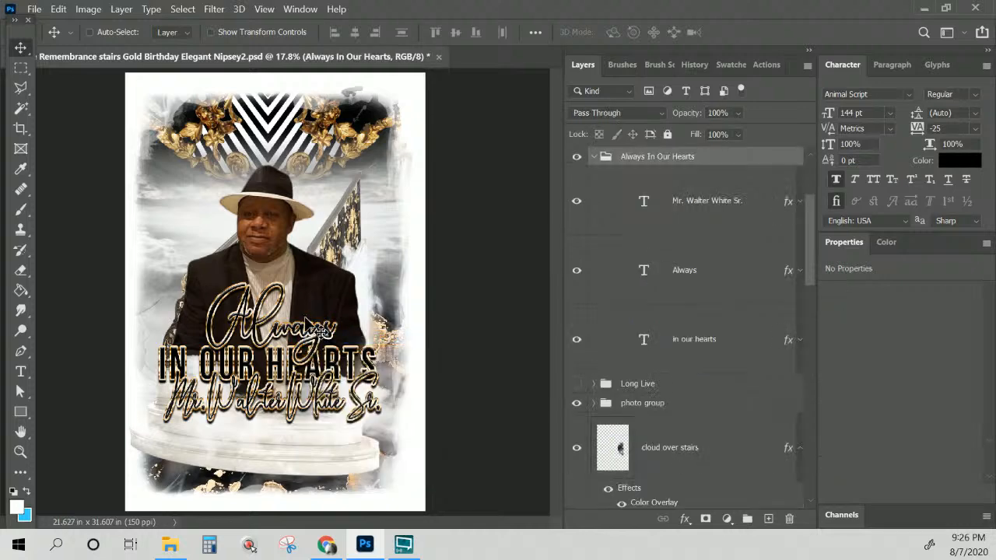
click(595, 156)
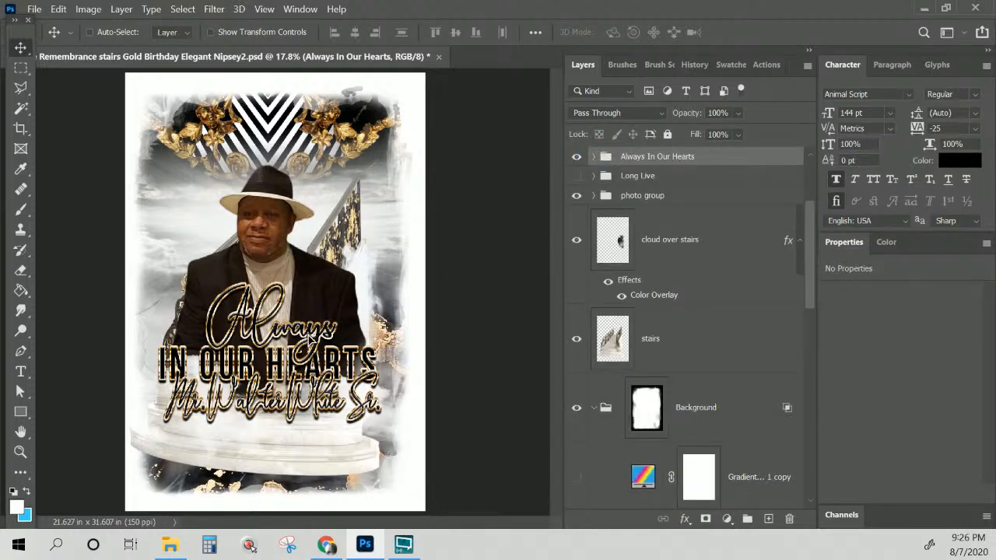
drag(308, 339, 309, 381)
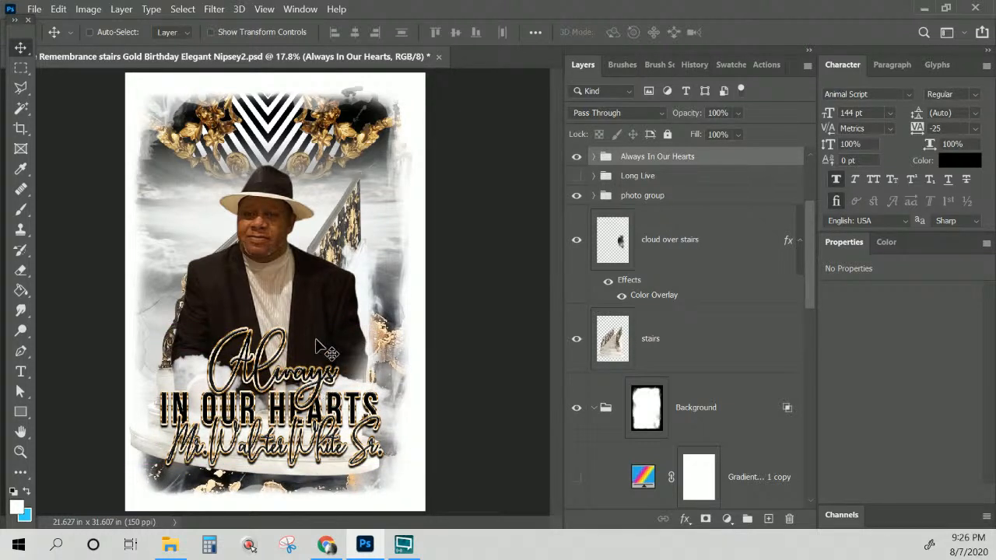
- Scale the Photo 2 layer down to about 88% and move it lower, centring the man behind the text
right_click(317, 285)
click(335, 299)
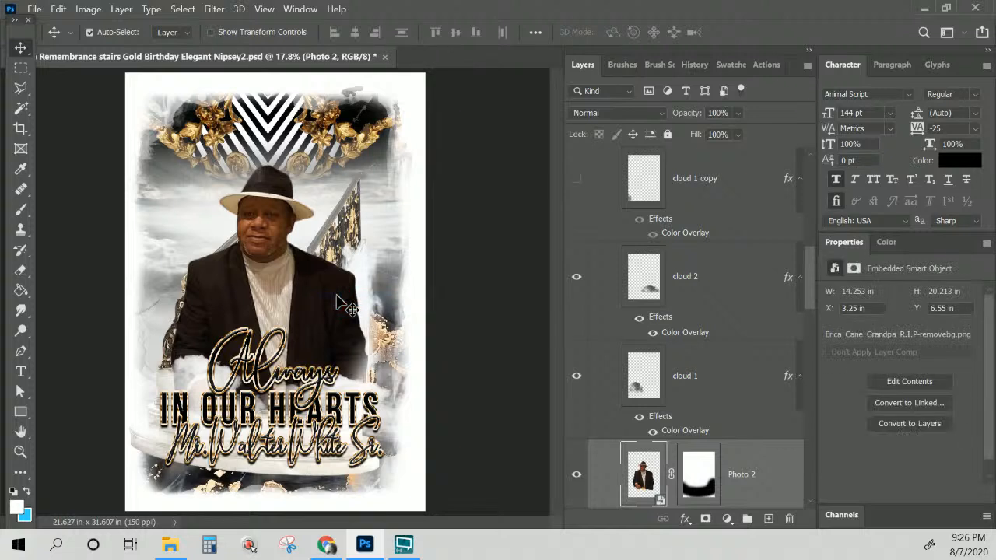
key(ctrl+t)
drag(161, 165, 187, 200)
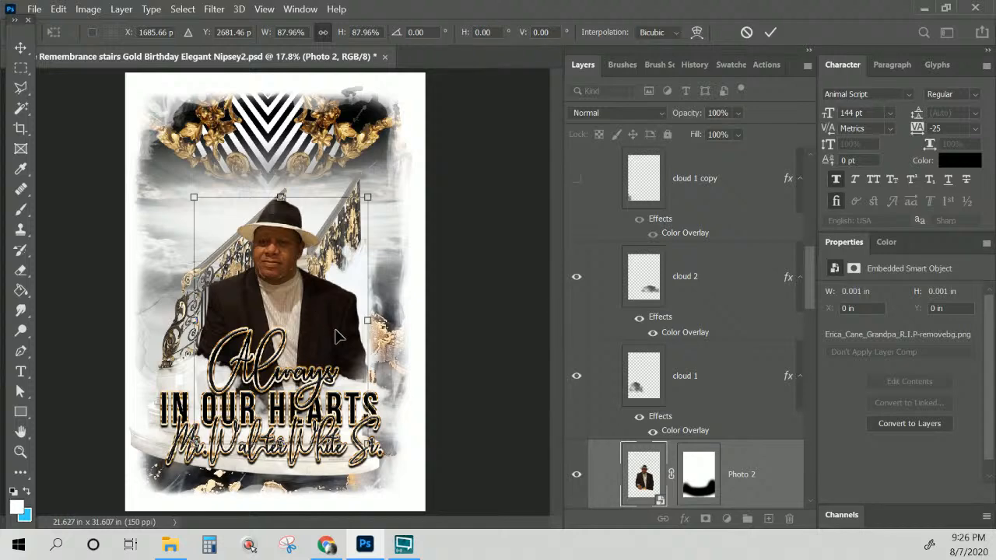
drag(336, 331, 320, 350)
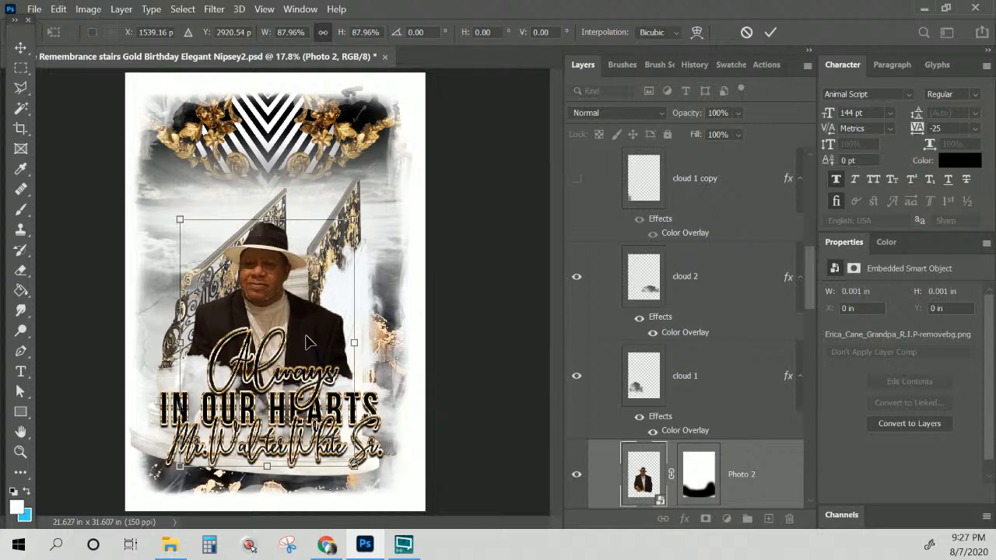
drag(309, 342, 316, 338)
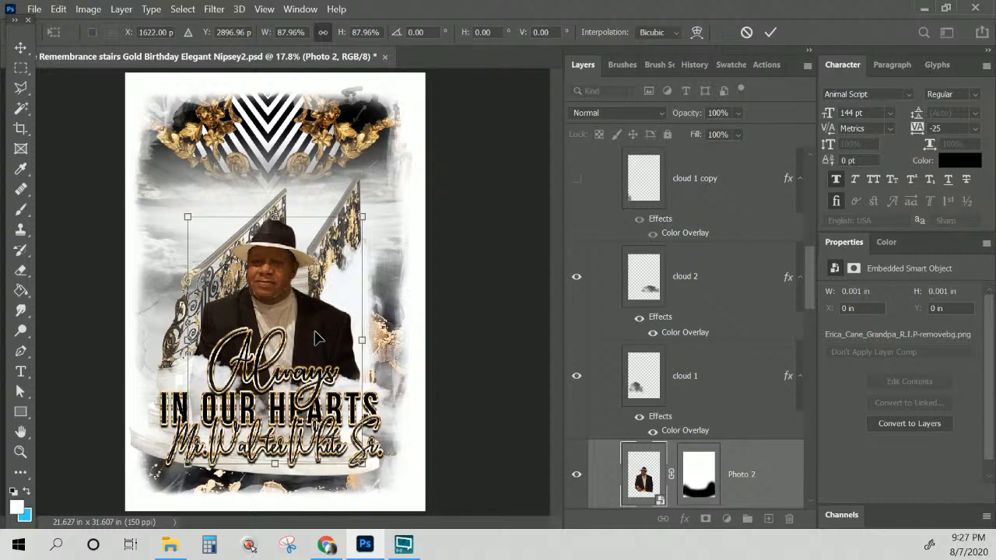
key(Return)
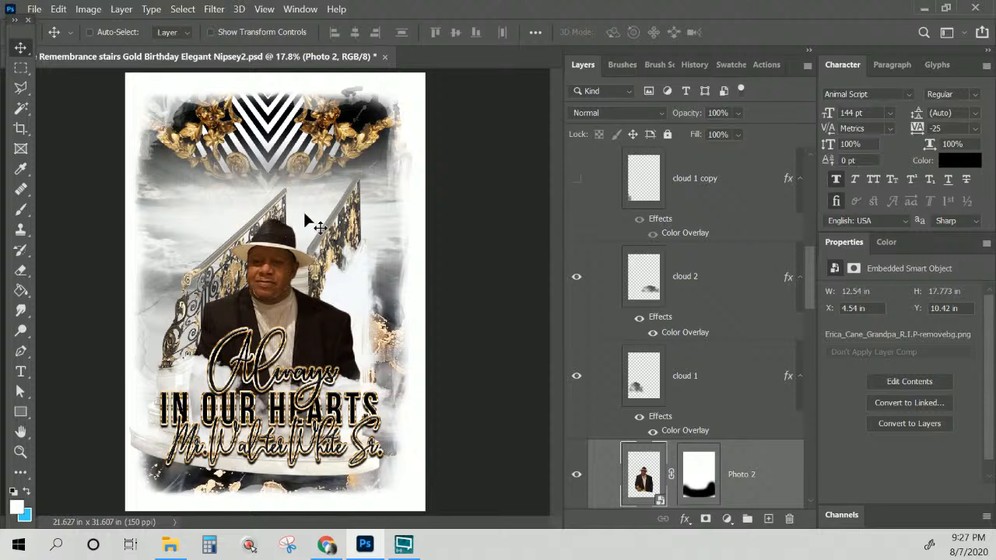
- Move the stairs layer up about 1.6 in and slightly left behind the man
right_click(344, 222)
click(363, 229)
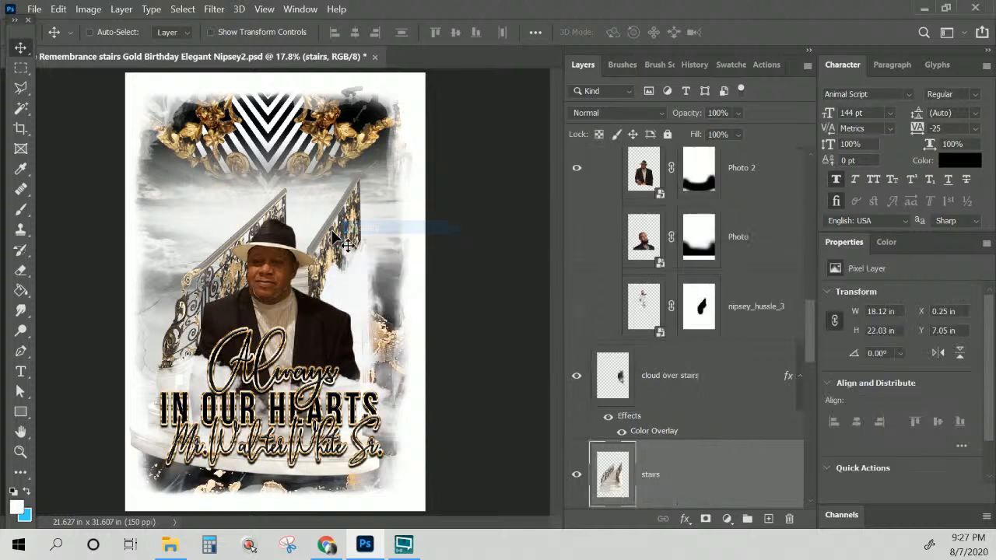
drag(333, 237, 328, 217)
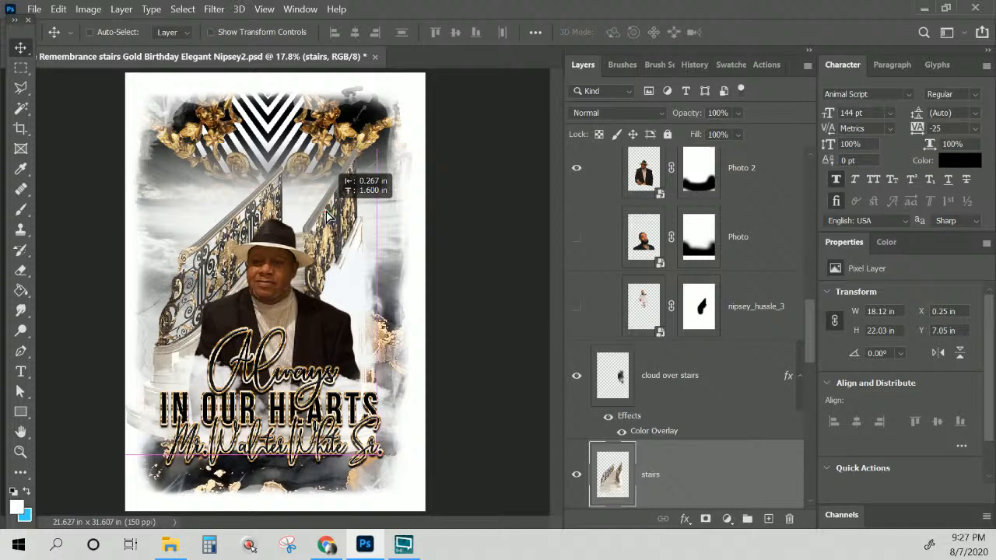
key(ctrl+z)
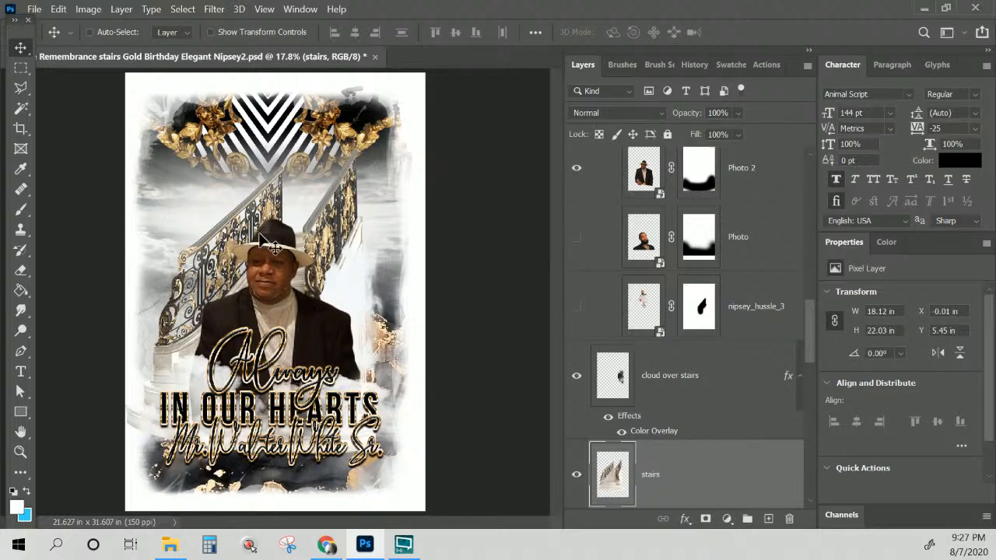
- Narrow the stairs layer to about 17.6 in wide by bringing in its left edge, and save the file
right_click(141, 415)
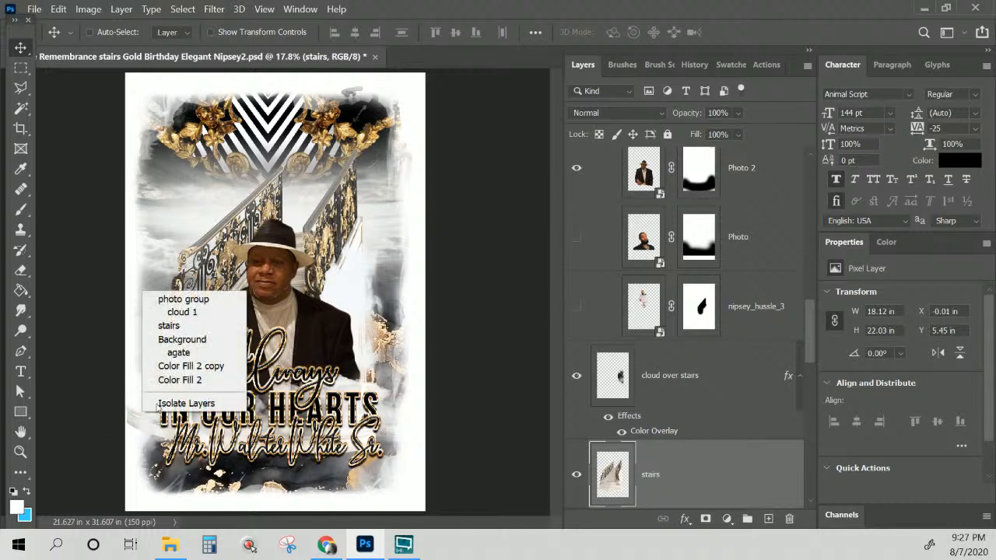
click(185, 327)
key(ctrl)
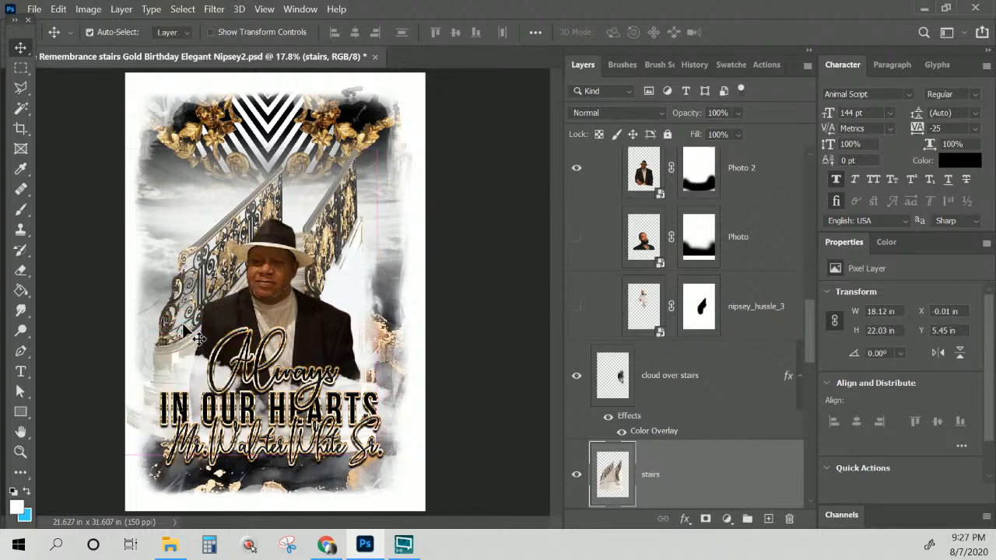
key(ctrl+t)
drag(125, 301, 133, 301)
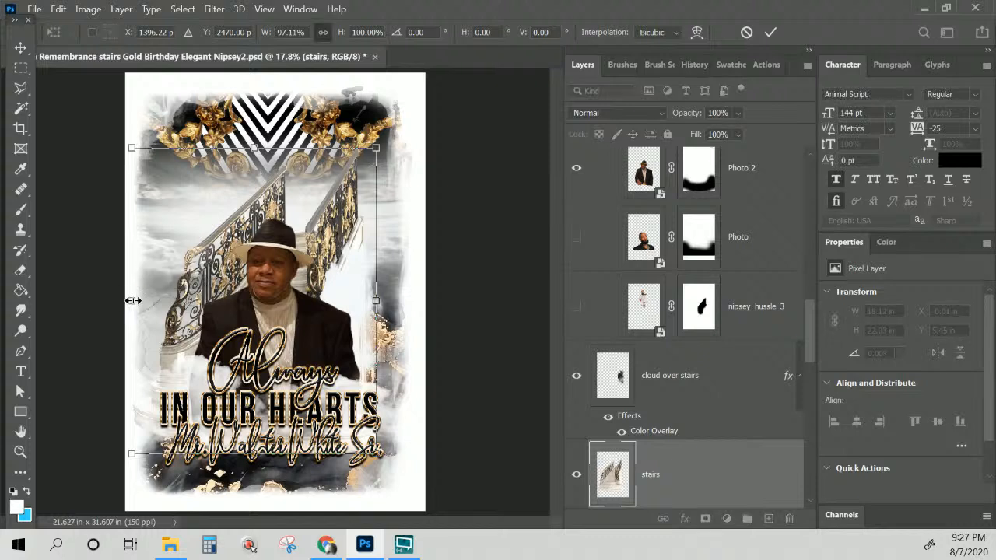
key(Return)
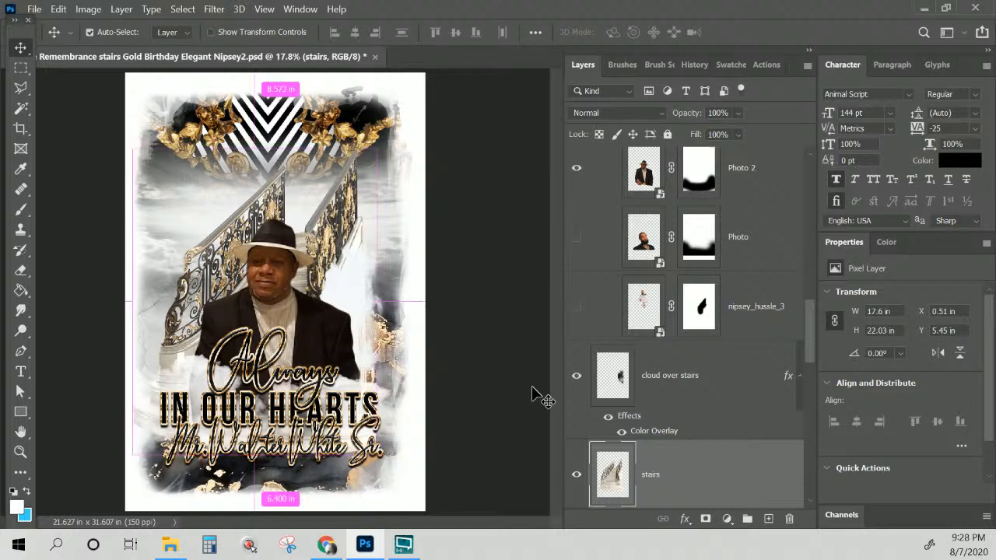
key(ctrl+s)
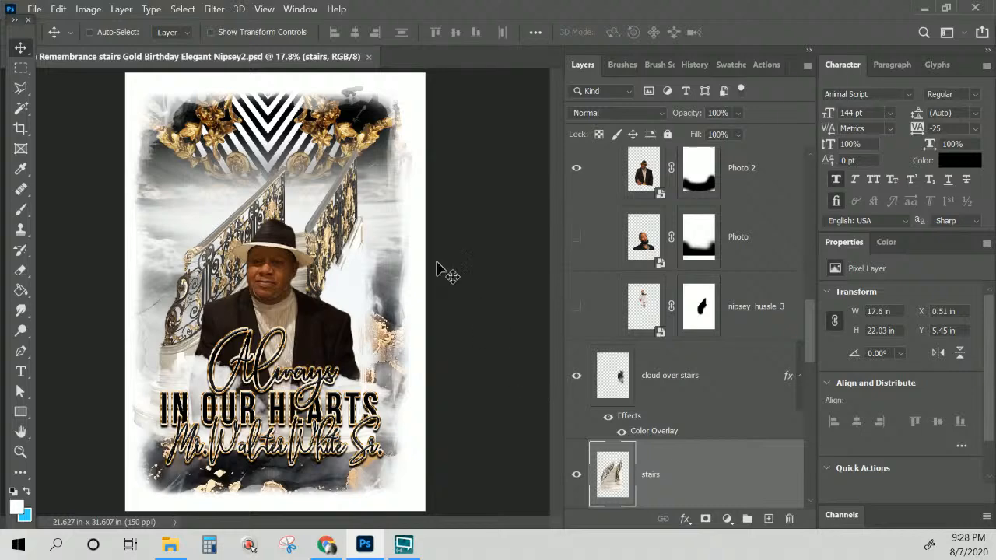
- Resize the whole image proportionally to 13 inches wide at 150 pixels per inch and fit it to the window
click(84, 10)
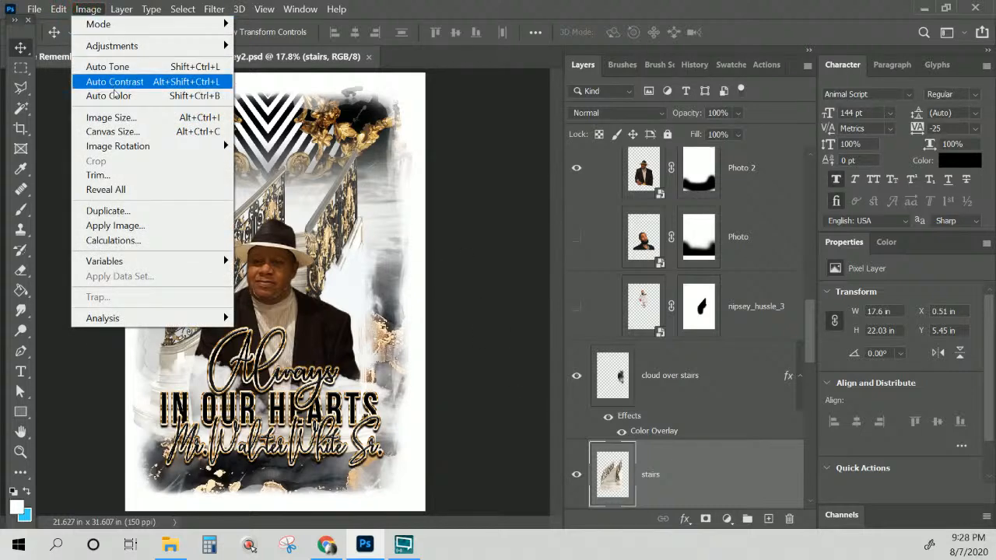
click(117, 117)
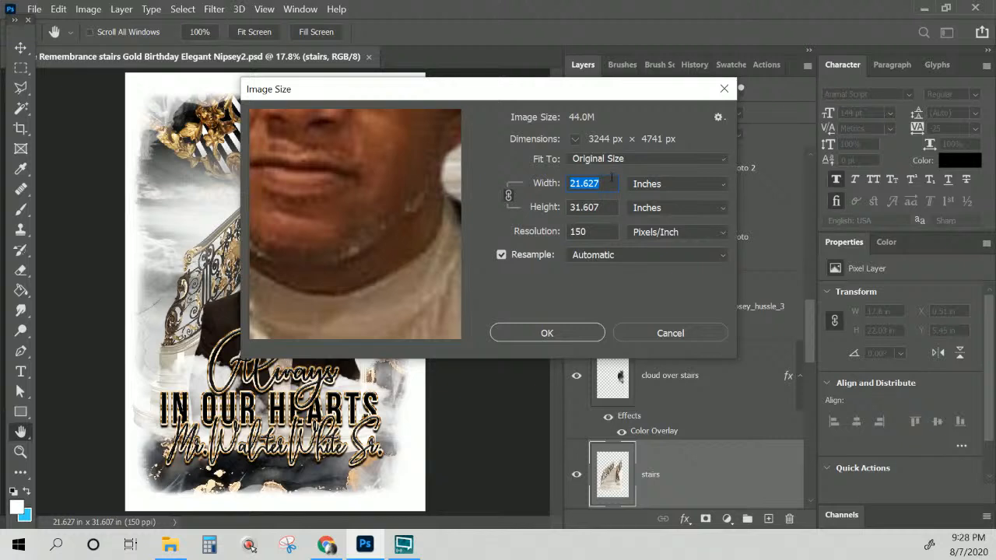
text(13)
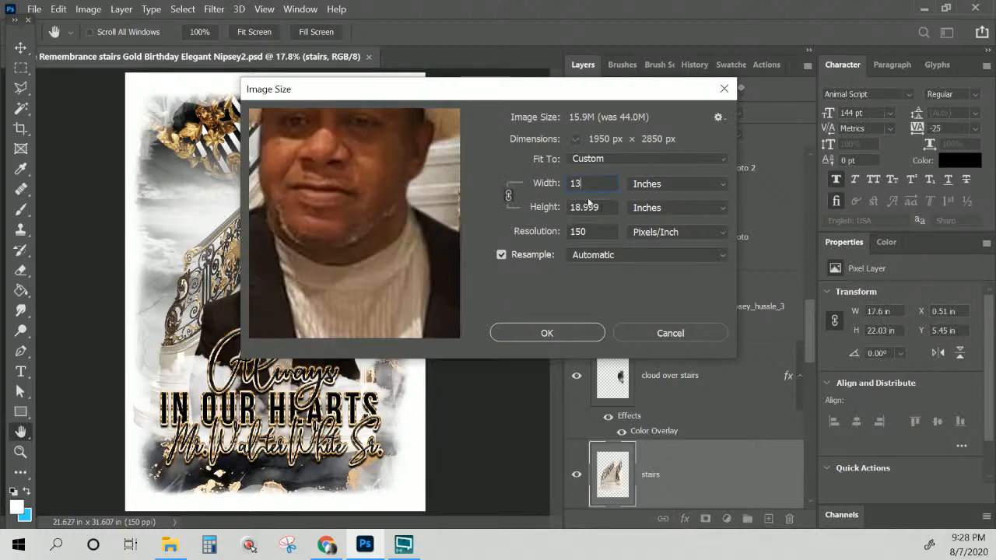
key(Tab)
click(566, 334)
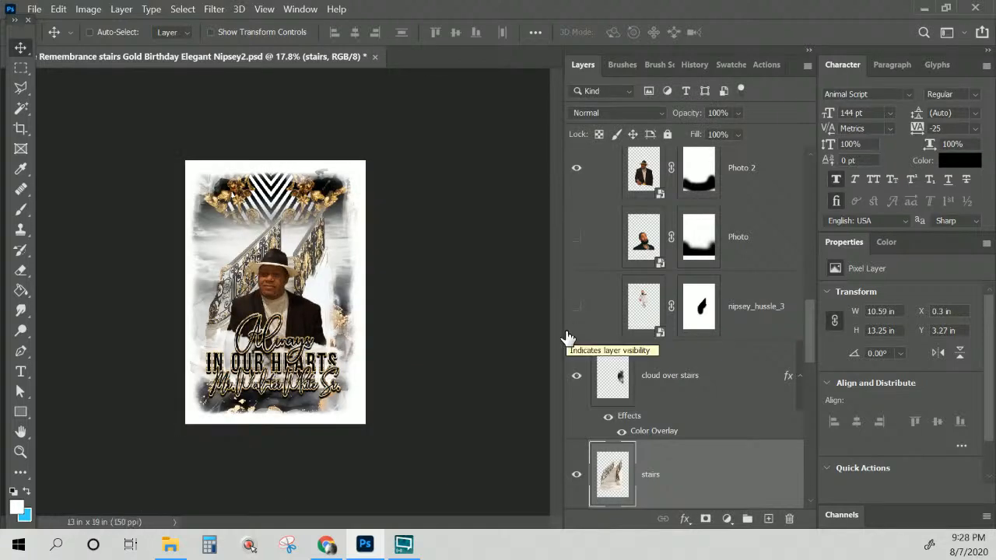
key(ctrl+plus)
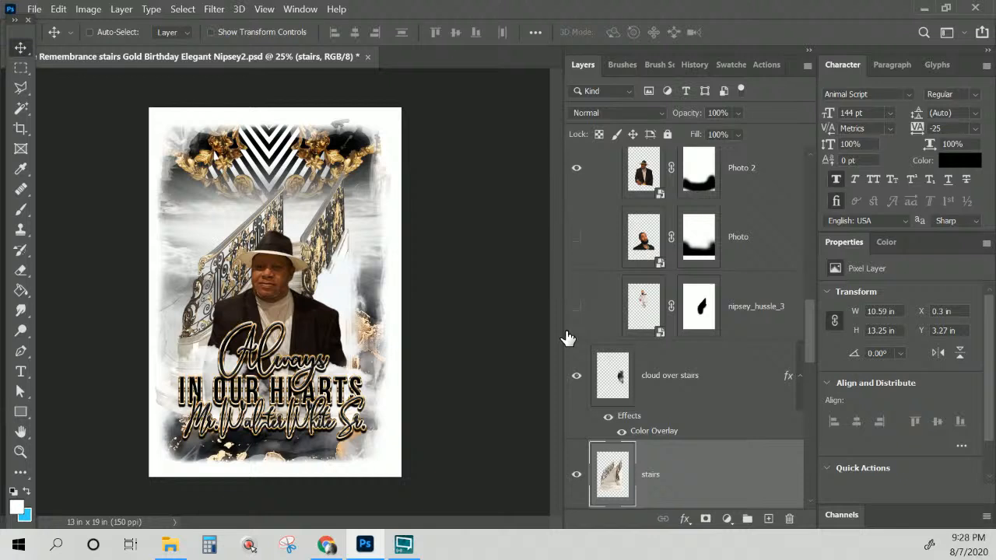
key(ctrl)
key(ctrl+0)
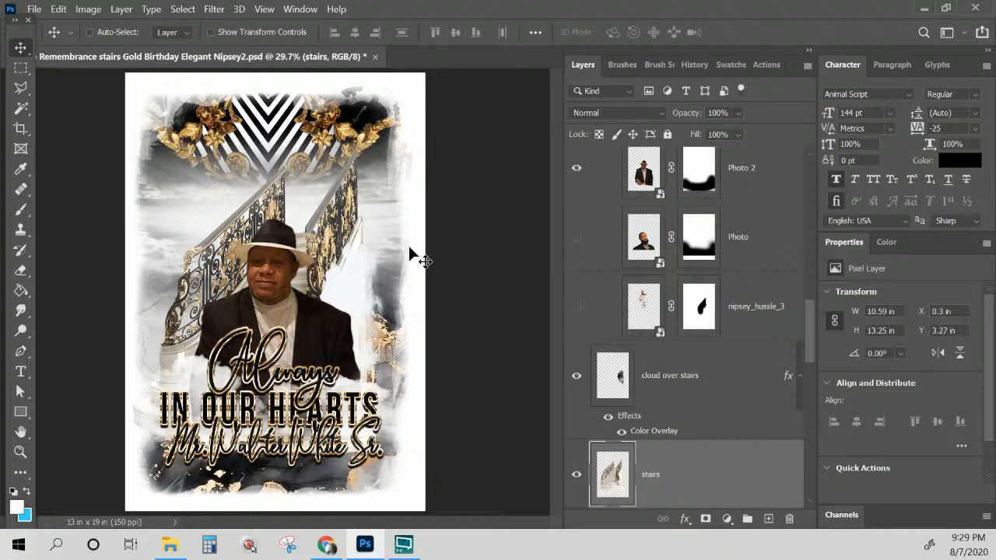
- Unlock the TurnOFF4Printing and KeepON4Printing layers and delete both of them
scroll(697, 187, up, 10)
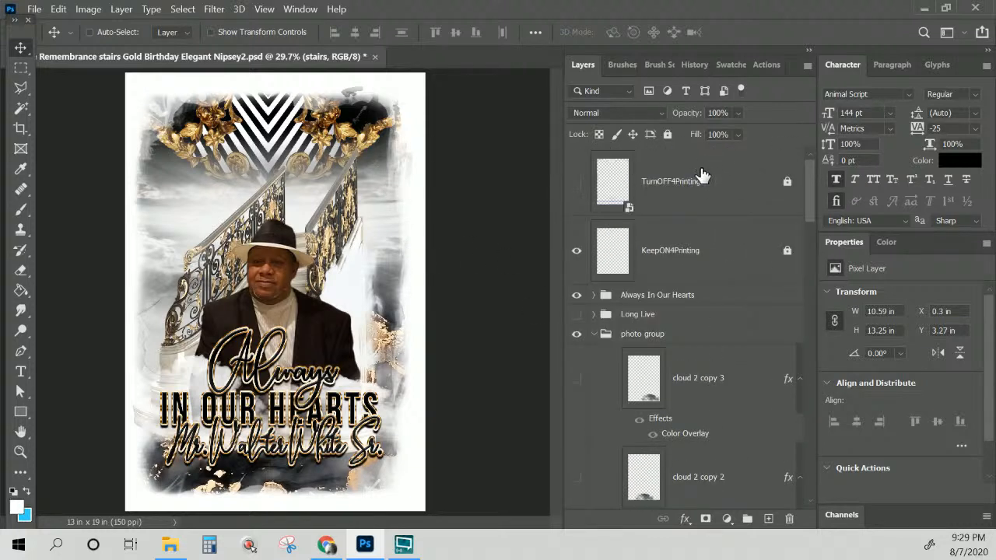
click(703, 175)
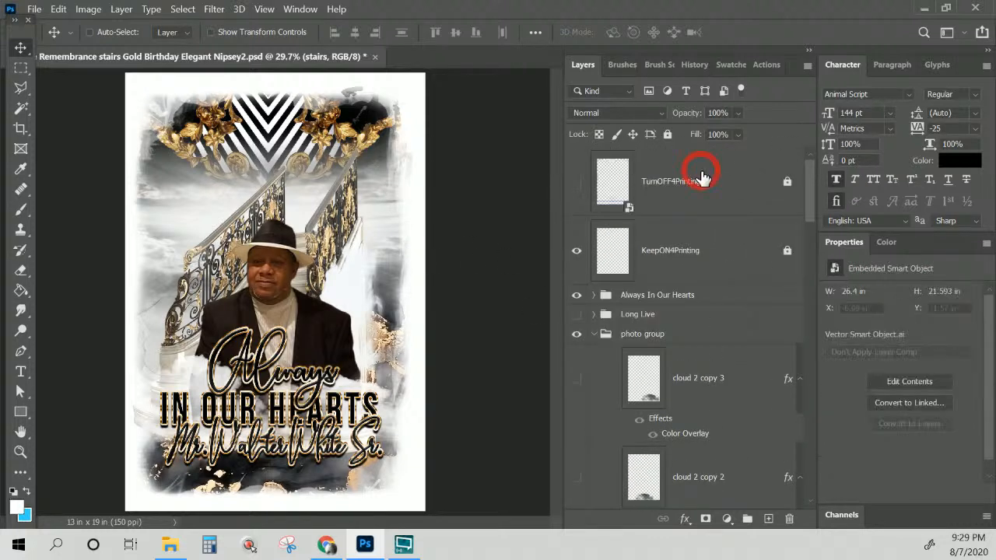
shift+click(677, 263)
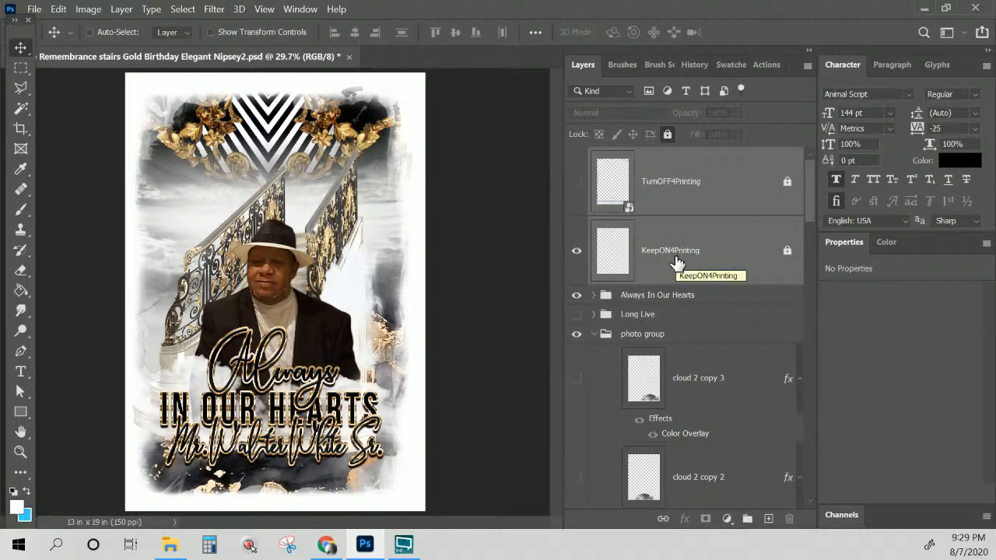
click(682, 299)
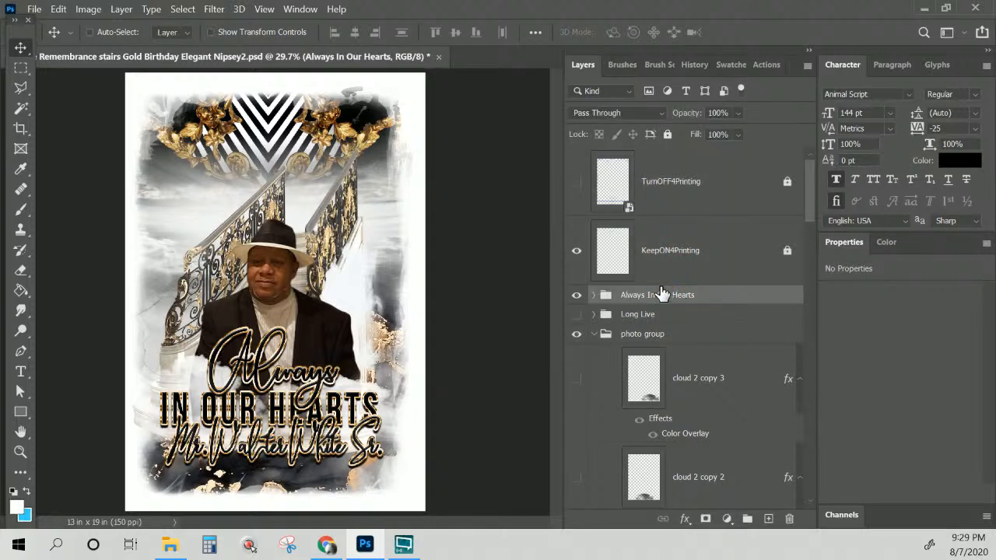
click(674, 196)
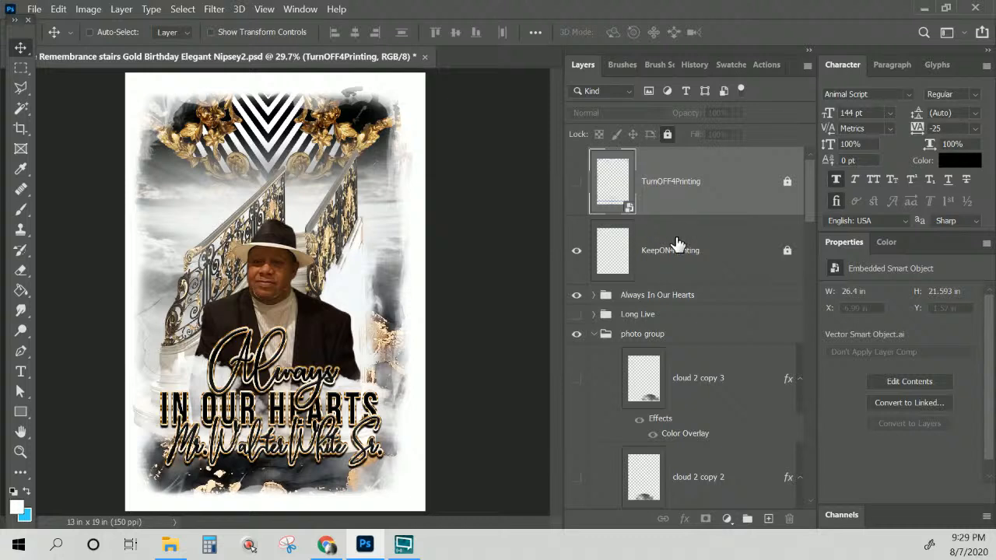
click(663, 269)
click(645, 174)
click(577, 183)
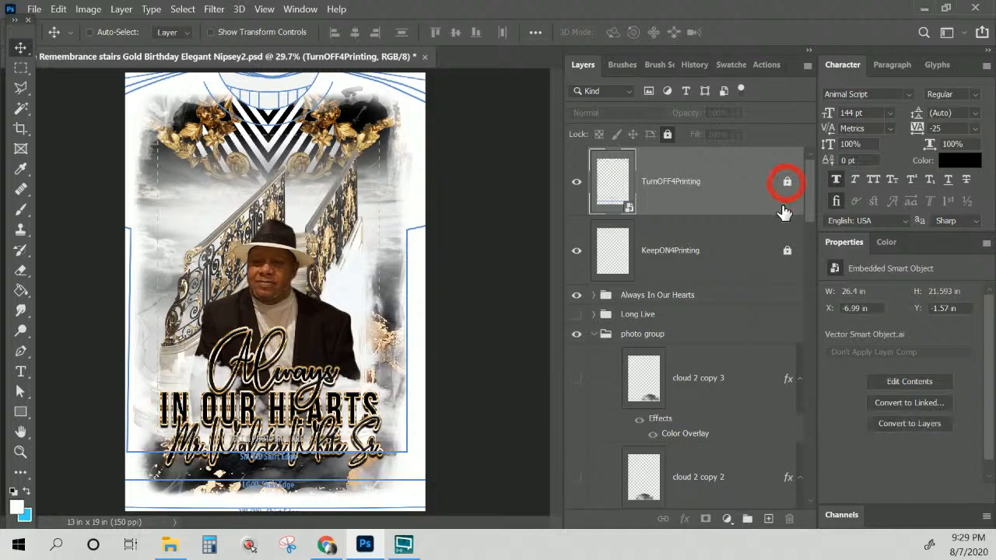
click(788, 254)
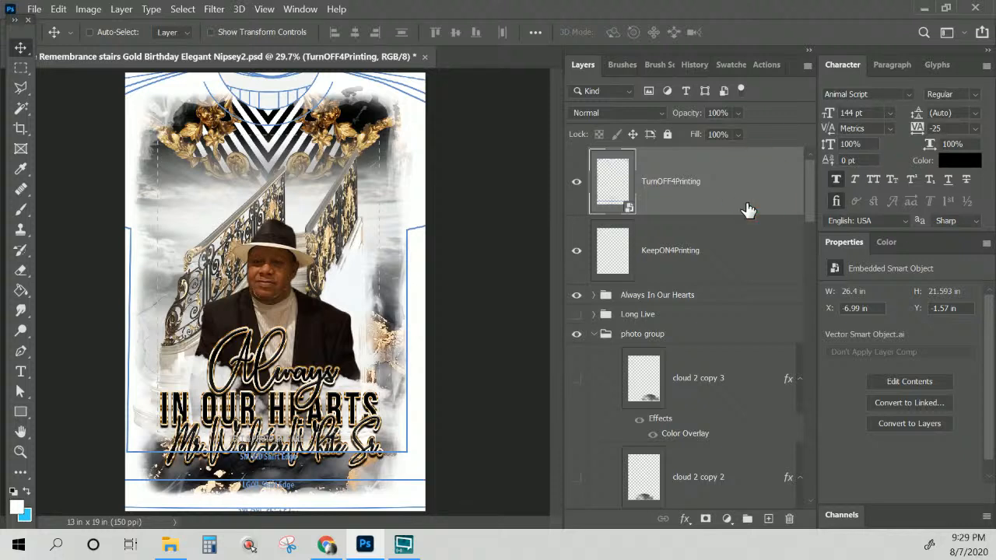
shift+click(741, 254)
key(Delete)
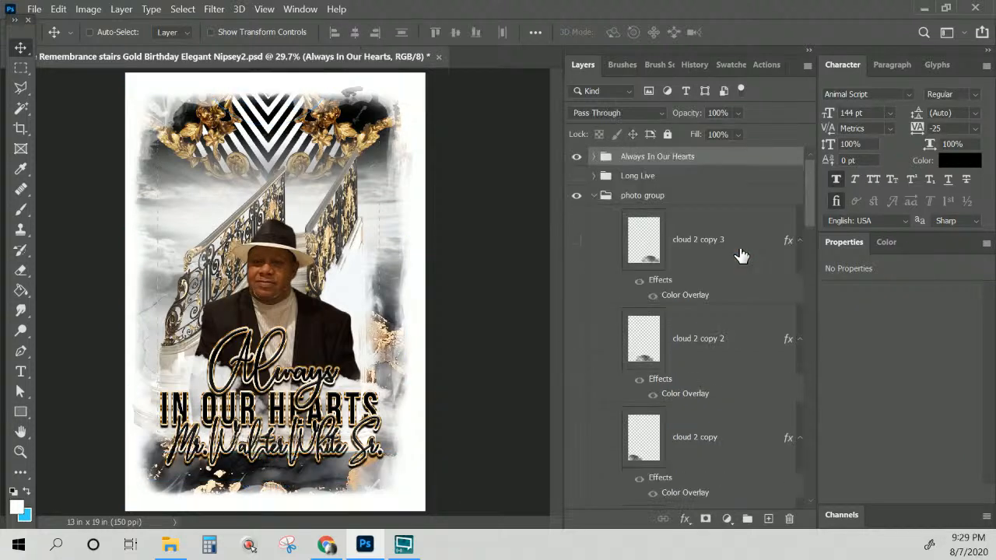
- Show the Long Live text group in place of the Always In Our Hearts group, keeping the photo group visible
click(577, 177)
click(577, 196)
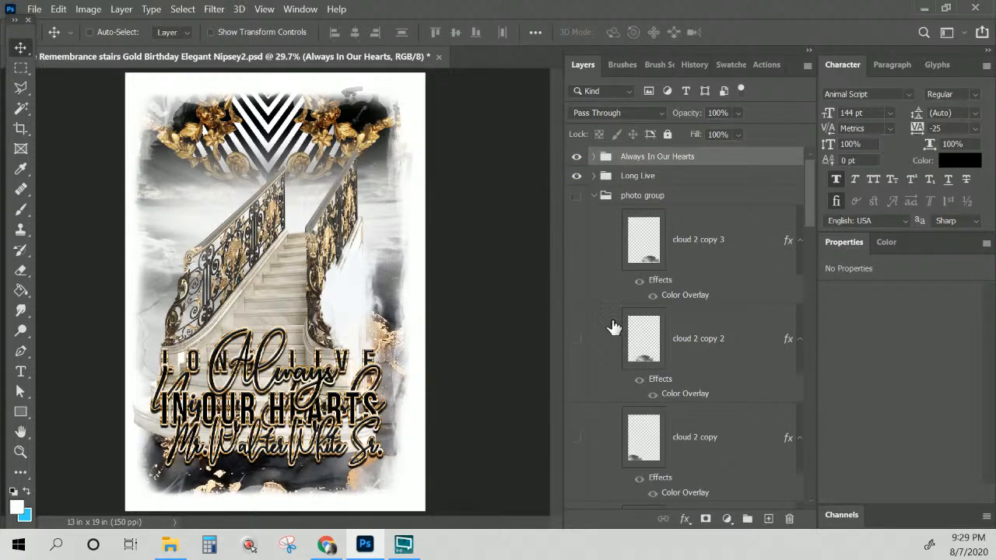
click(577, 158)
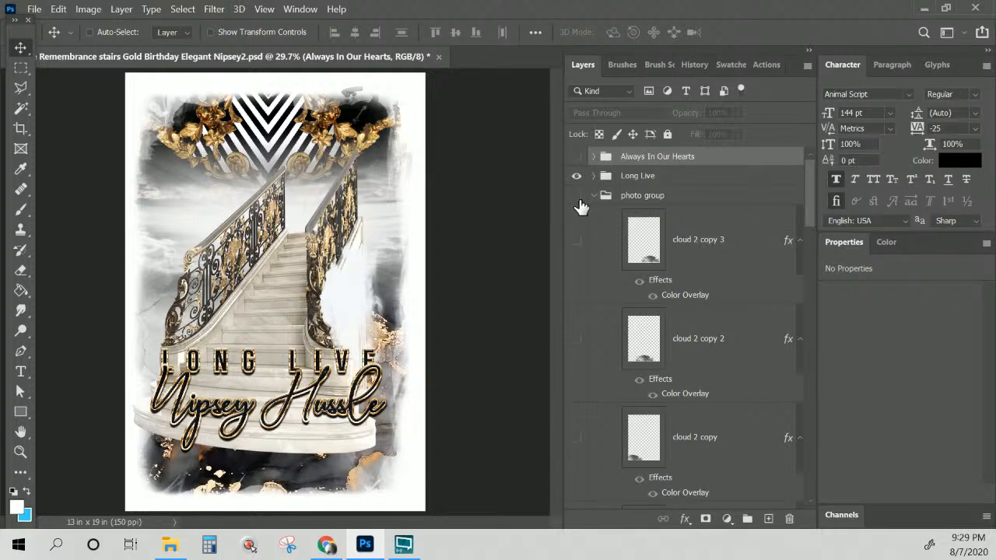
scroll(586, 214, down, 2)
scroll(587, 225, down, 3)
scroll(587, 226, up, 5)
click(577, 196)
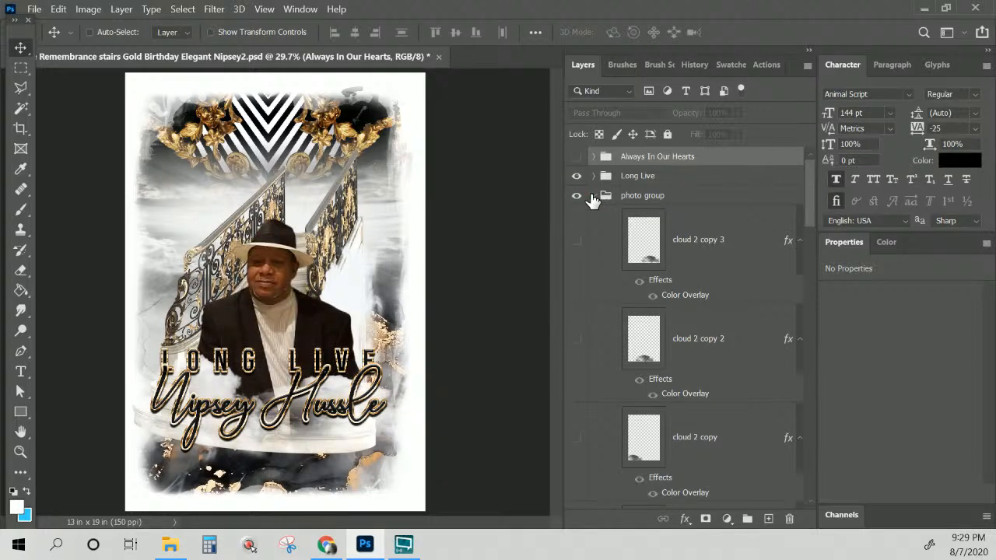
- Preview the Photo and nipsey_hussle_3 layers in place of Photo 2, and show only Photo 2 again
scroll(594, 214, down, 1)
scroll(588, 319, down, 4)
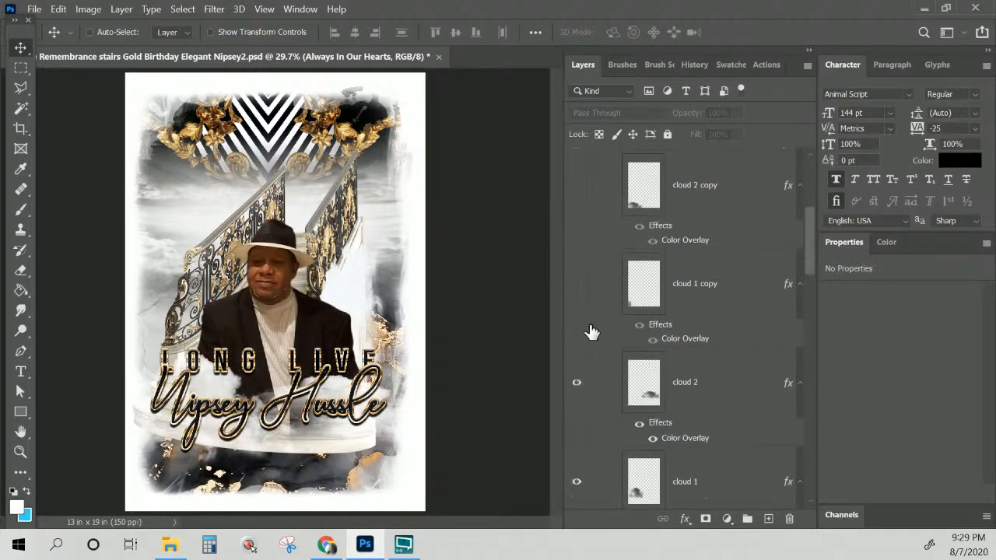
scroll(590, 333, down, 8)
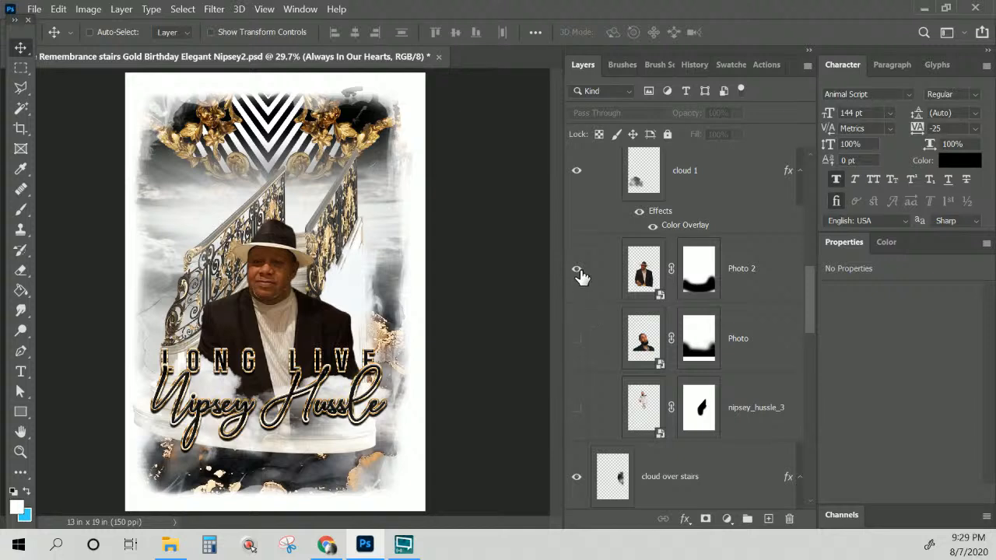
click(577, 269)
click(576, 340)
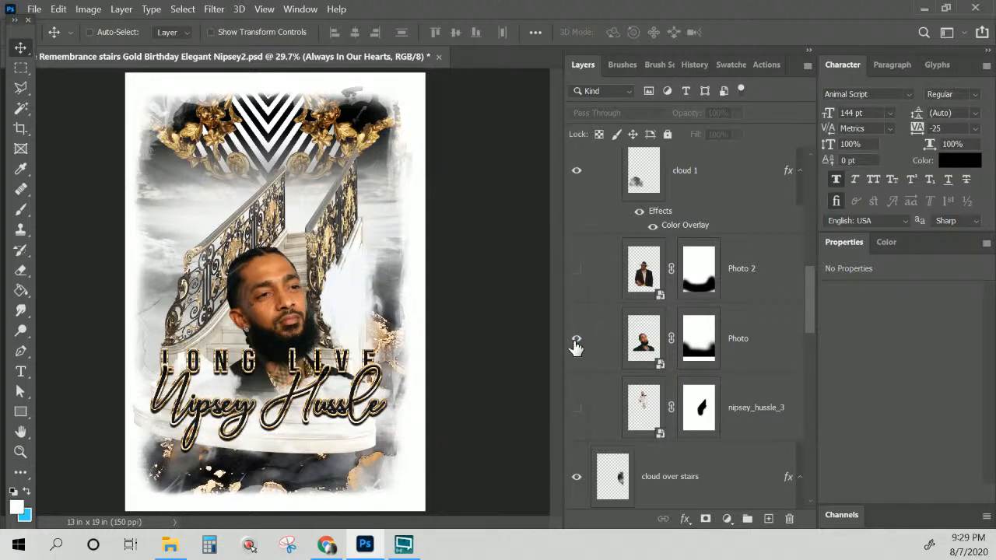
click(576, 409)
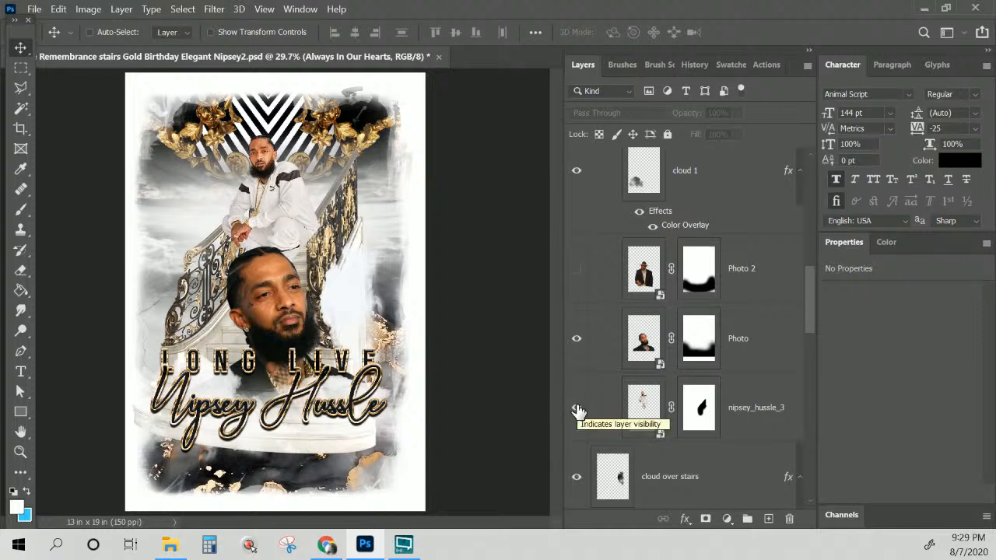
click(576, 410)
click(577, 339)
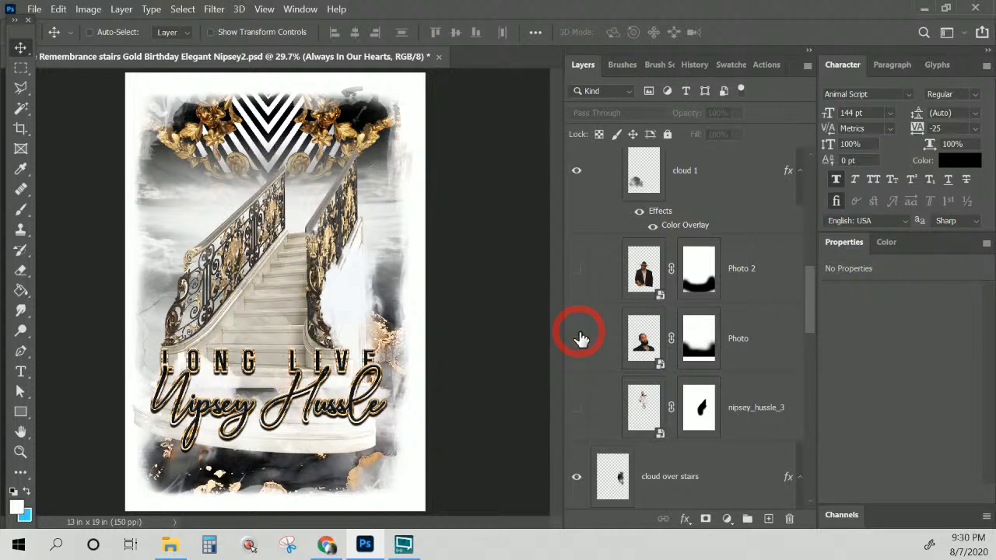
click(576, 268)
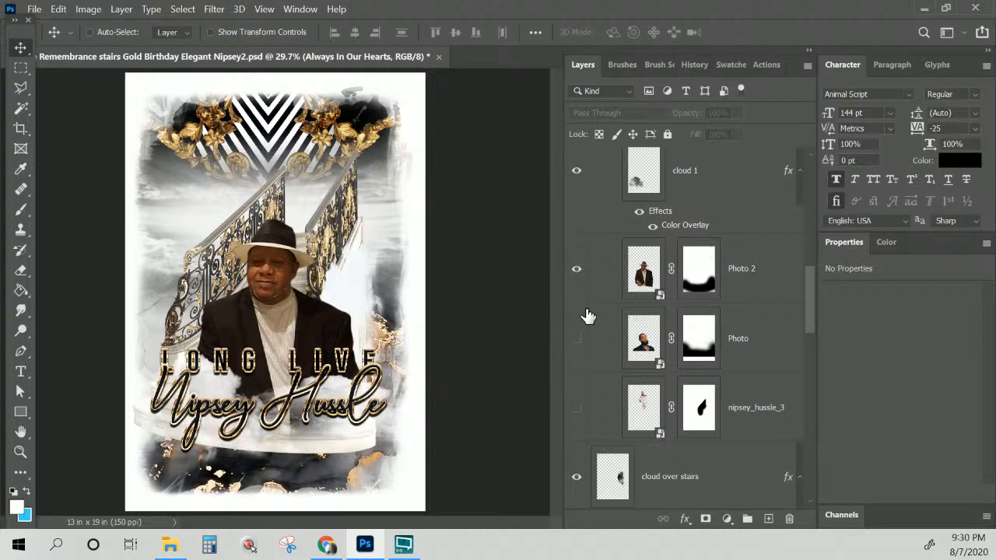
- Collapse the photo group and save the file
scroll(587, 314, up, 3)
scroll(588, 314, up, 8)
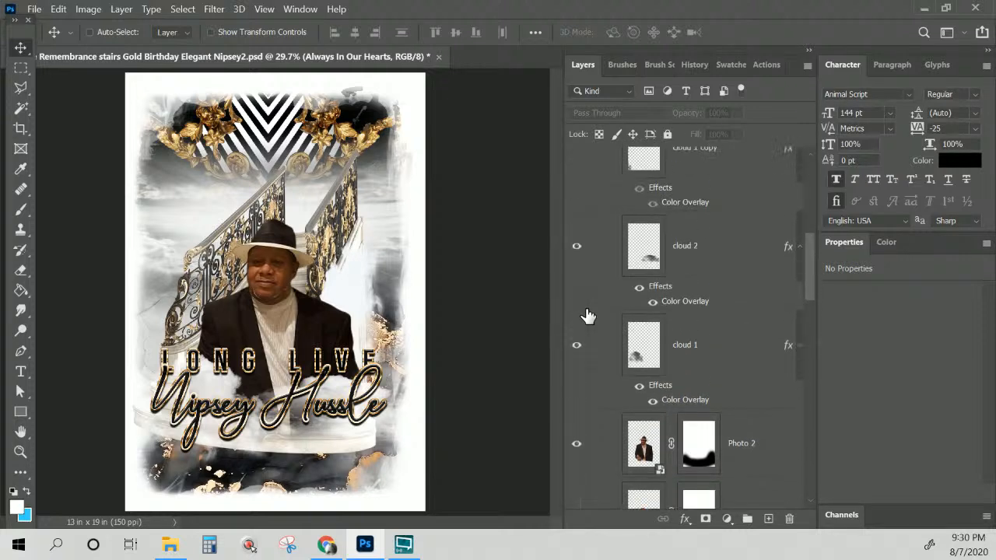
scroll(587, 314, up, 2)
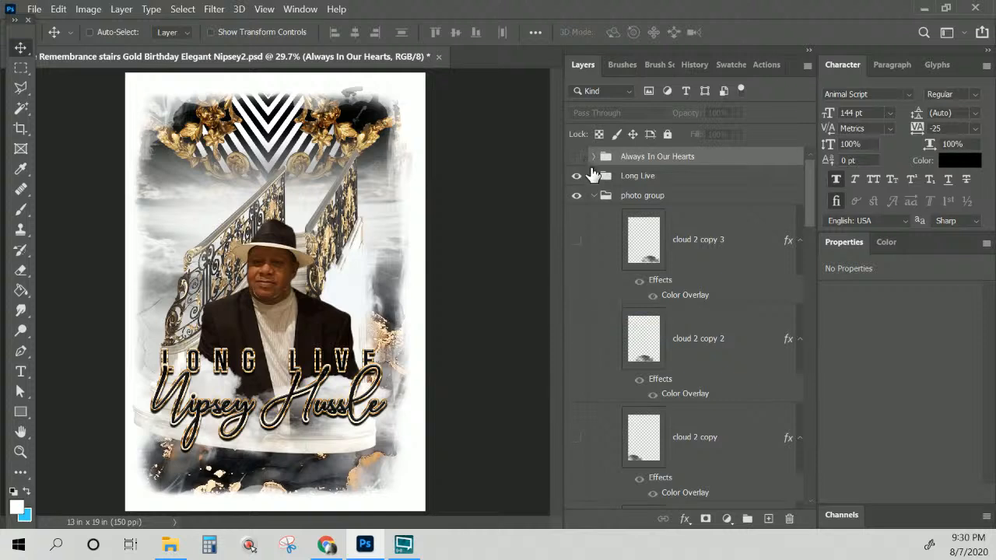
click(595, 197)
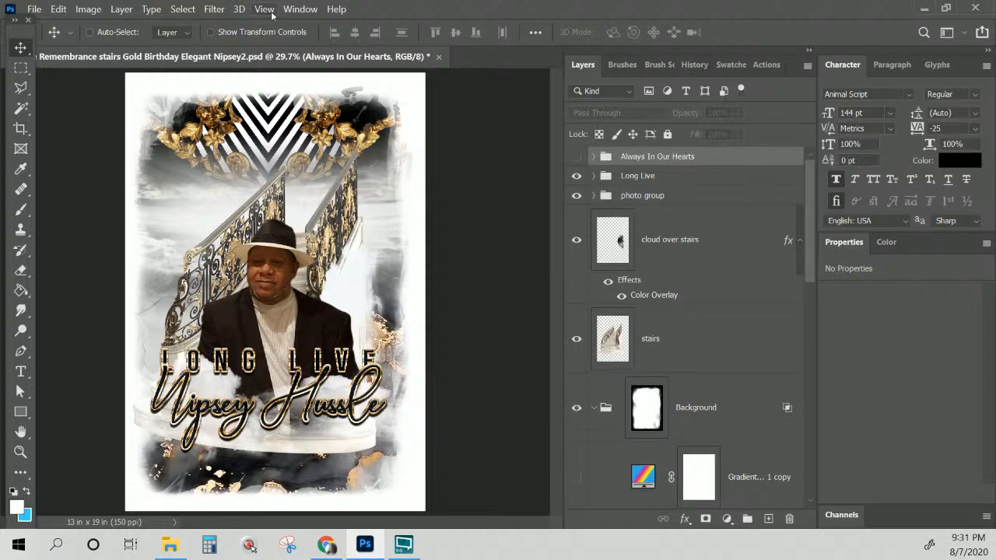
key(ctrl+s)
click(114, 56)
- Nudge the Background group's layer mask slightly to the right, independently of the group's contents
scroll(717, 305, down, 2)
scroll(716, 304, down, 2)
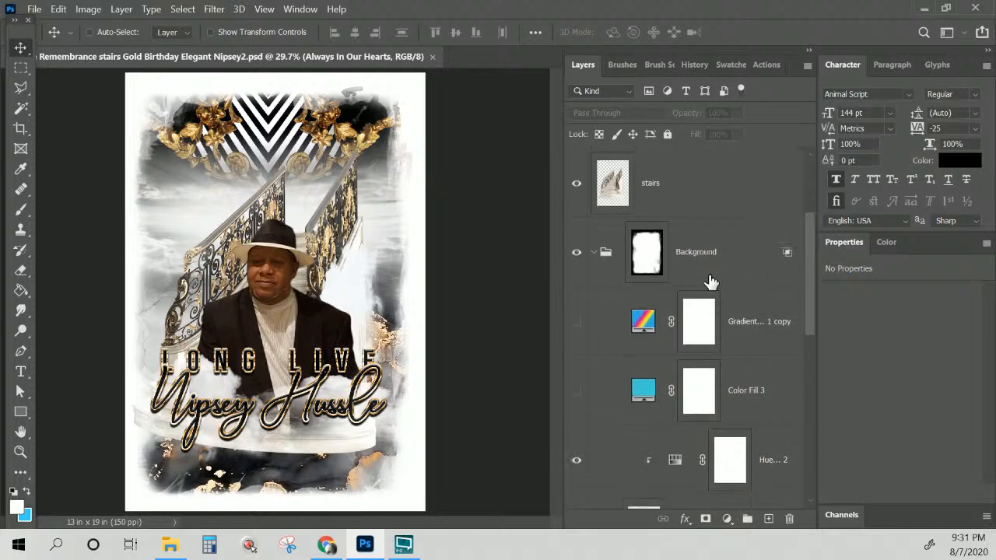
scroll(715, 265, down, 5)
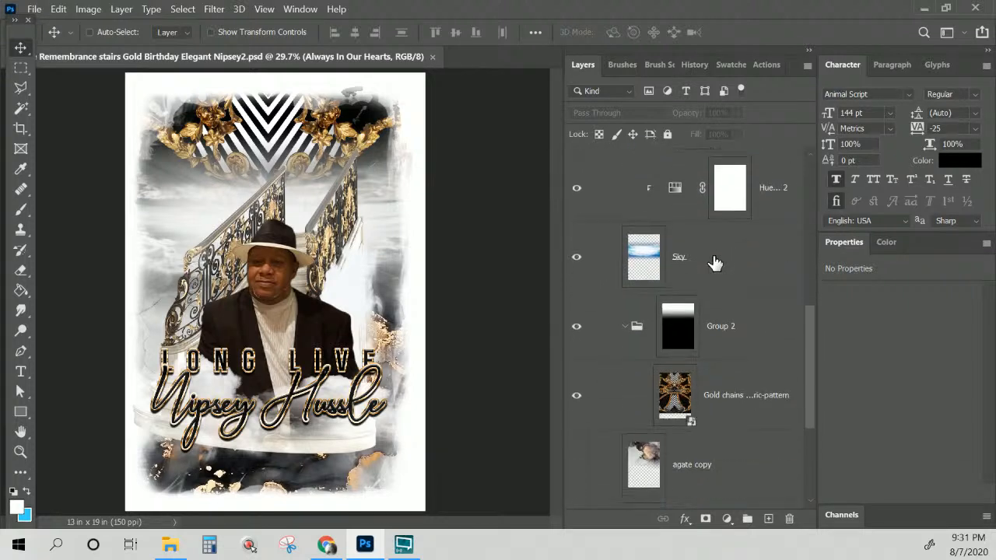
scroll(715, 263, up, 4)
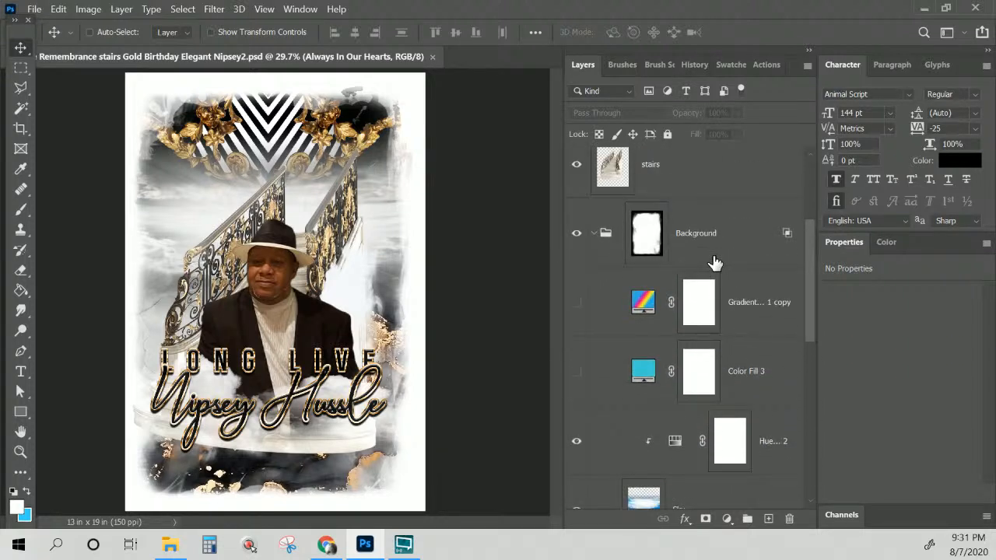
click(648, 248)
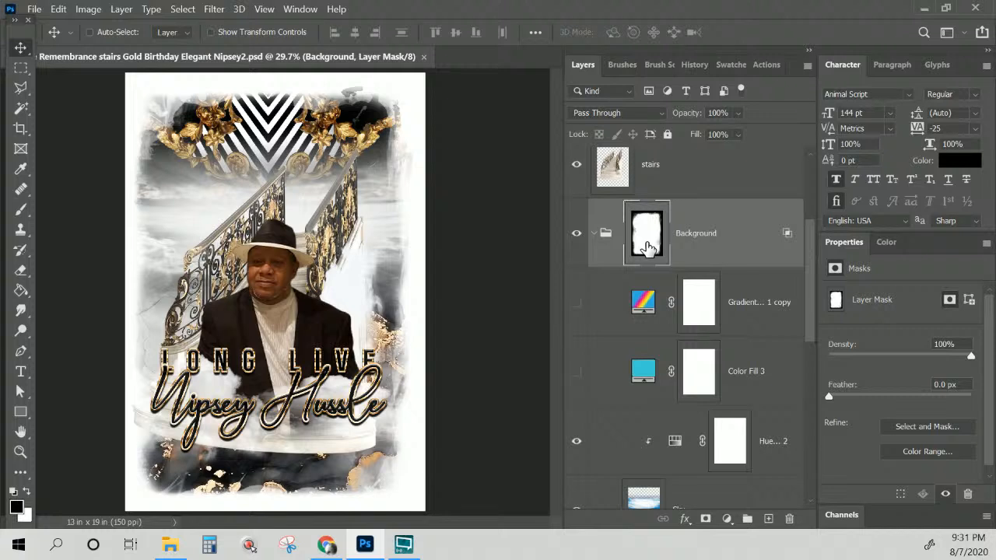
key(Right)
key(Right)
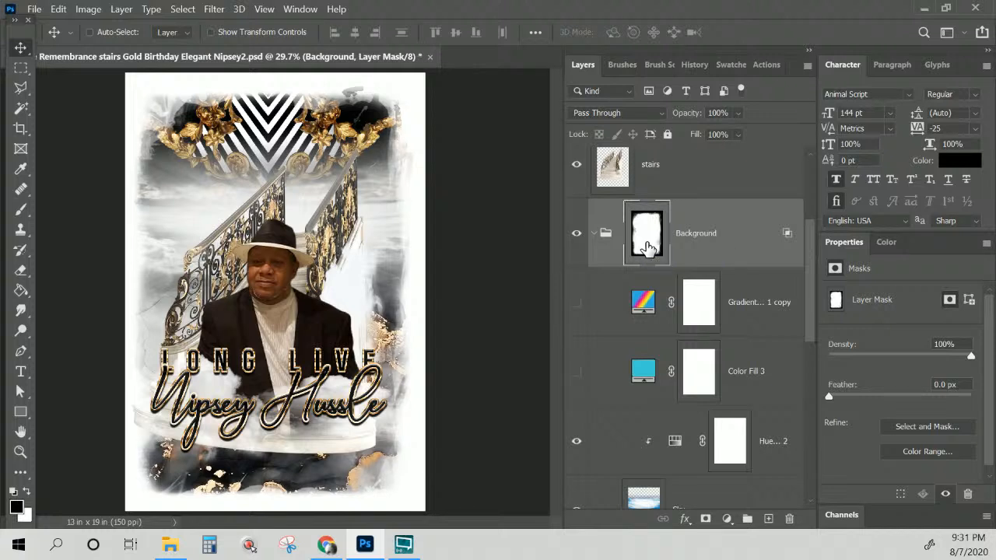
key(Right)
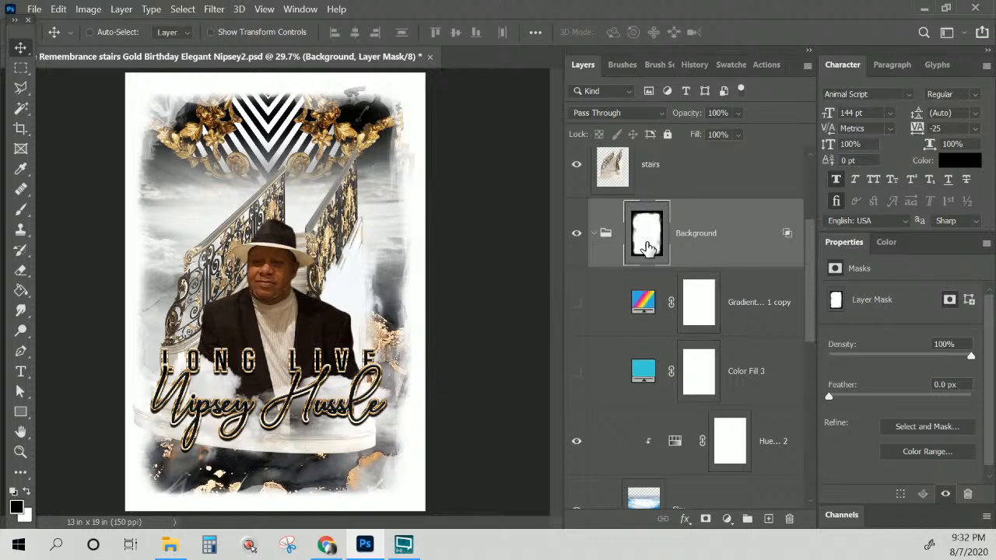
- Link the Background group to its layer mask and collapse the group
click(646, 242)
click(644, 242)
click(679, 245)
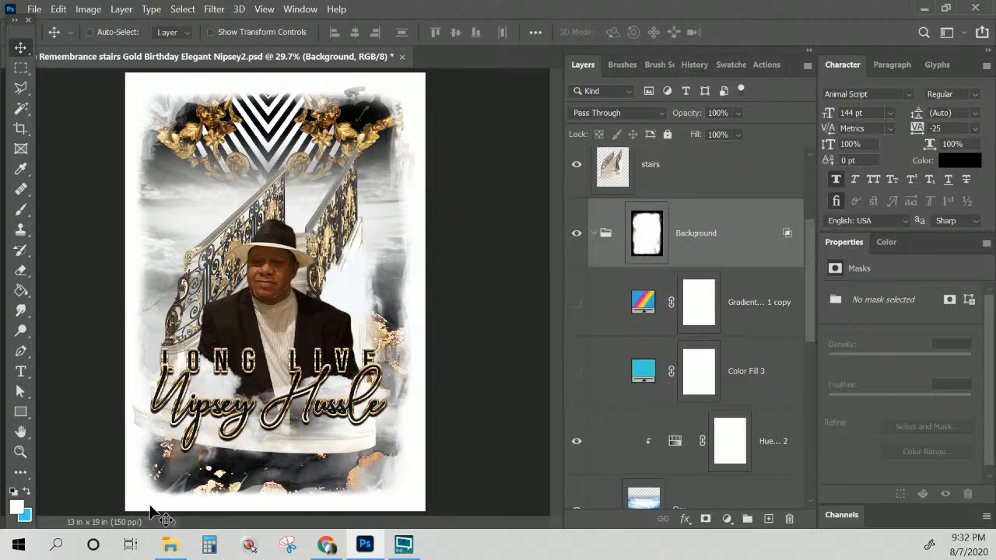
click(692, 233)
scroll(622, 255, down, 2)
scroll(621, 257, up, 1)
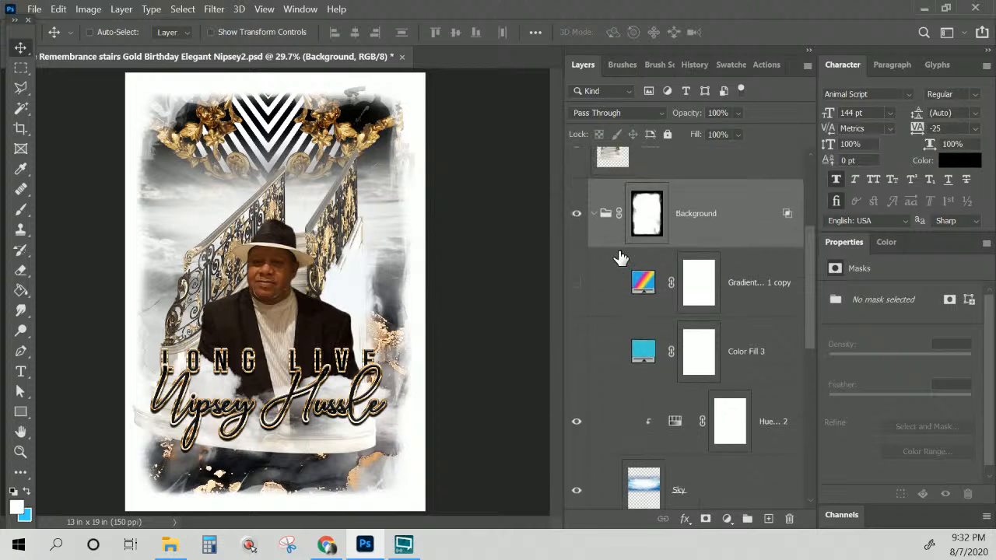
click(596, 214)
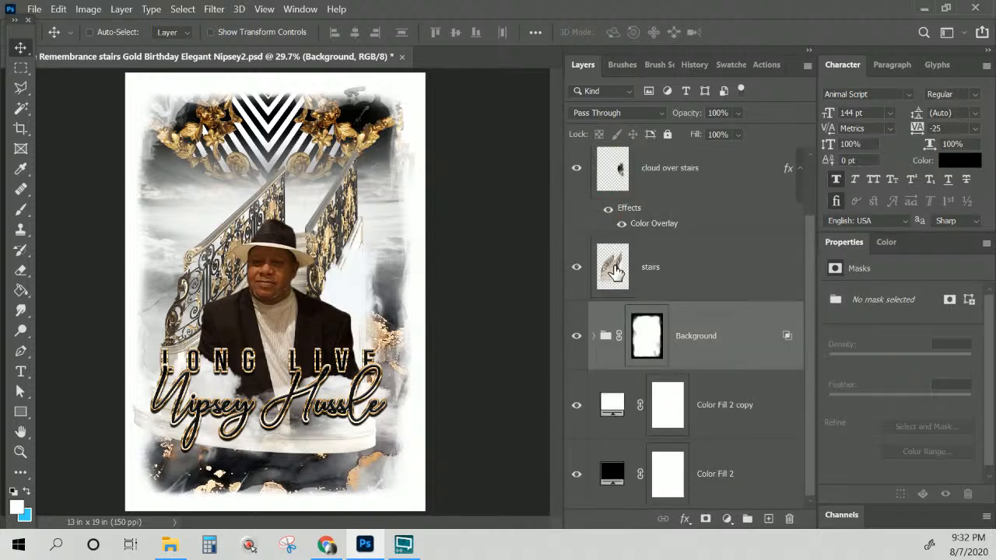
- Select the cloud over stairs layer and save the file
scroll(616, 272, up, 1)
scroll(616, 272, down, 1)
scroll(616, 272, up, 2)
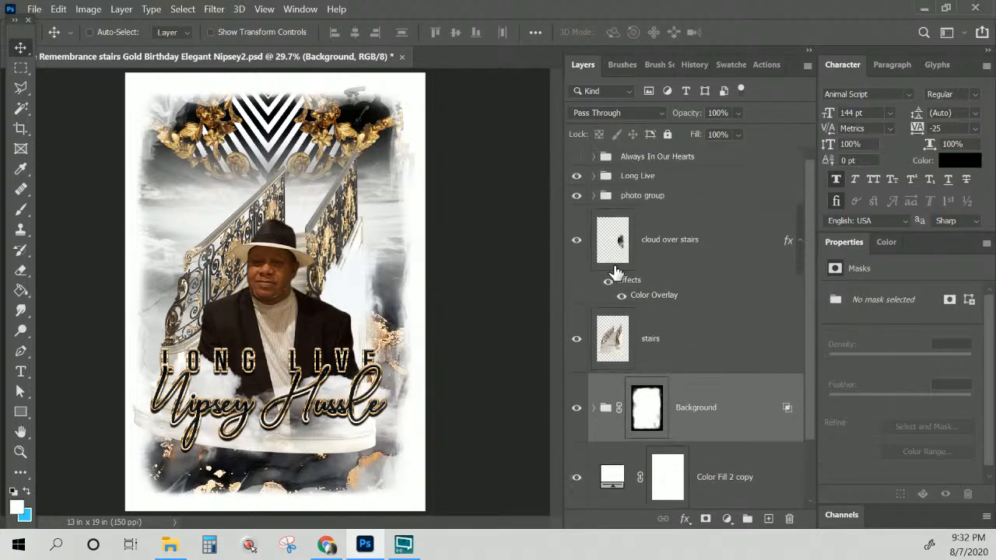
click(673, 250)
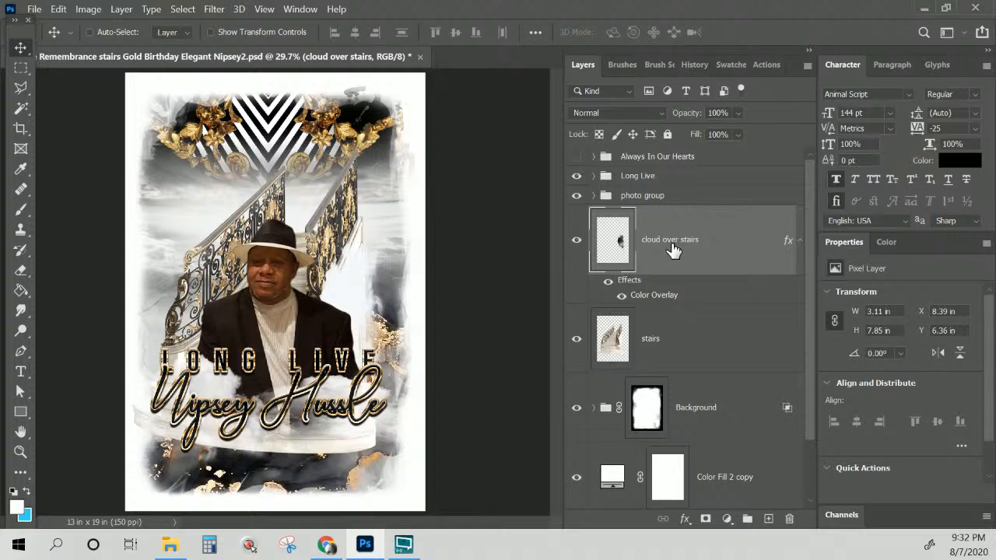
key(ctrl+s)
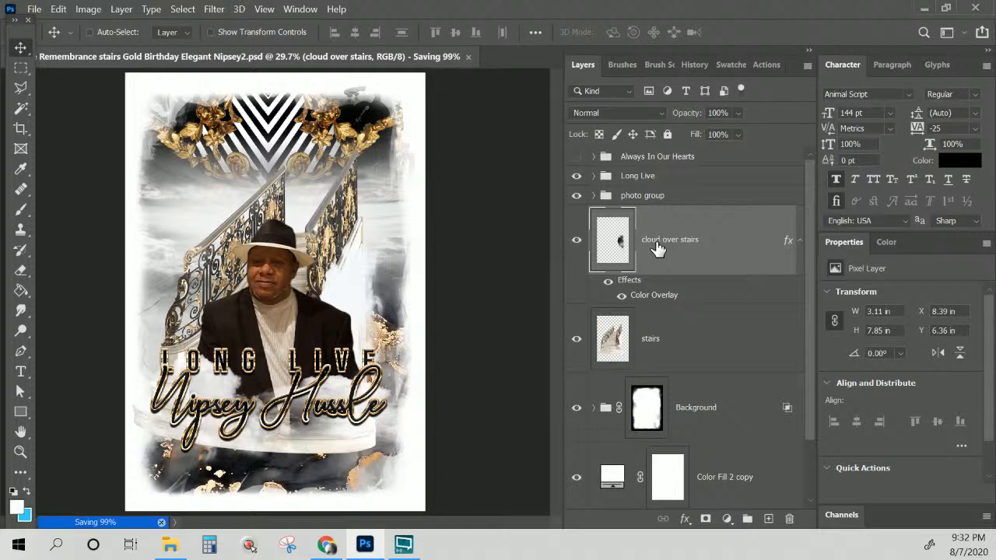